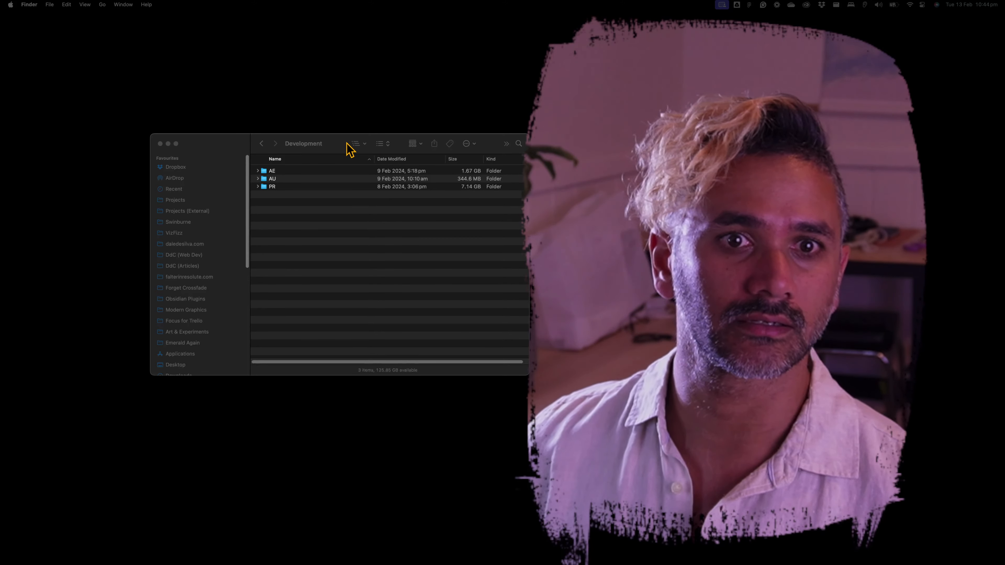
Step: Move the Development folder window aside and look over its PR, AU and AE subfolders
{"action": "left_click_drag", "start_coordinate": [339, 143], "coordinate": [301, 146]}
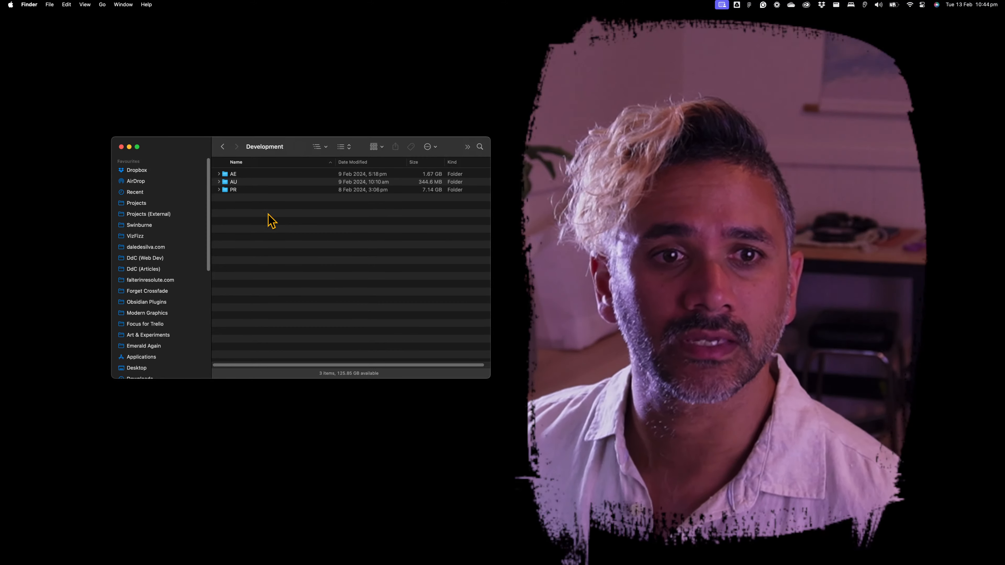
{"action": "left_click", "coordinate": [236, 184]}
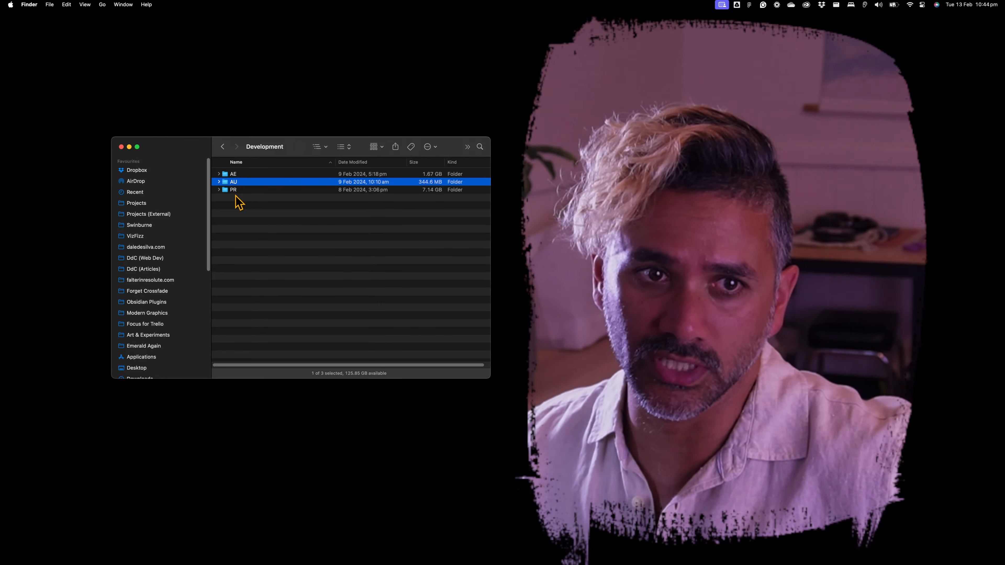
{"action": "left_click", "coordinate": [233, 191]}
{"action": "left_click", "coordinate": [235, 175]}
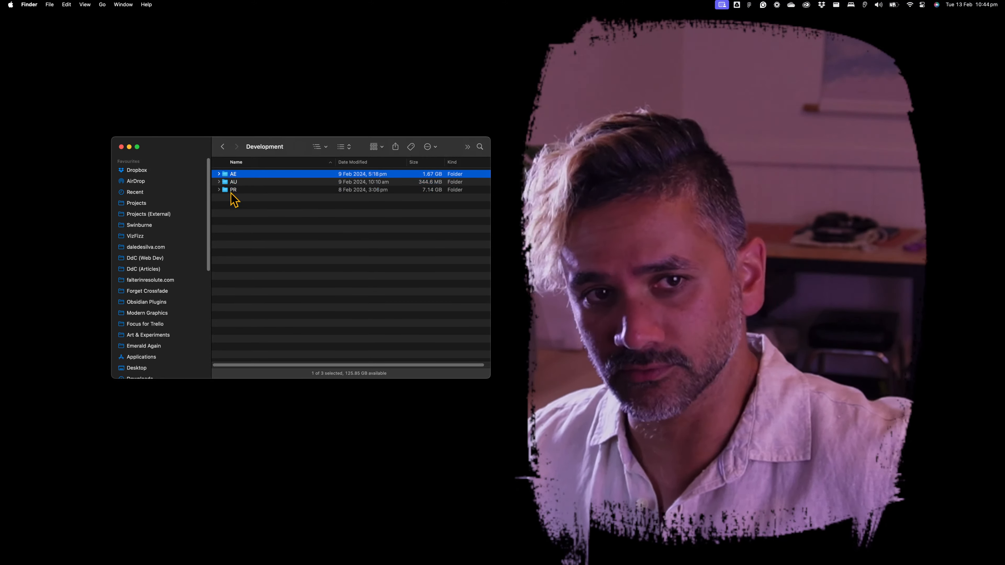
{"action": "left_click", "coordinate": [230, 191]}
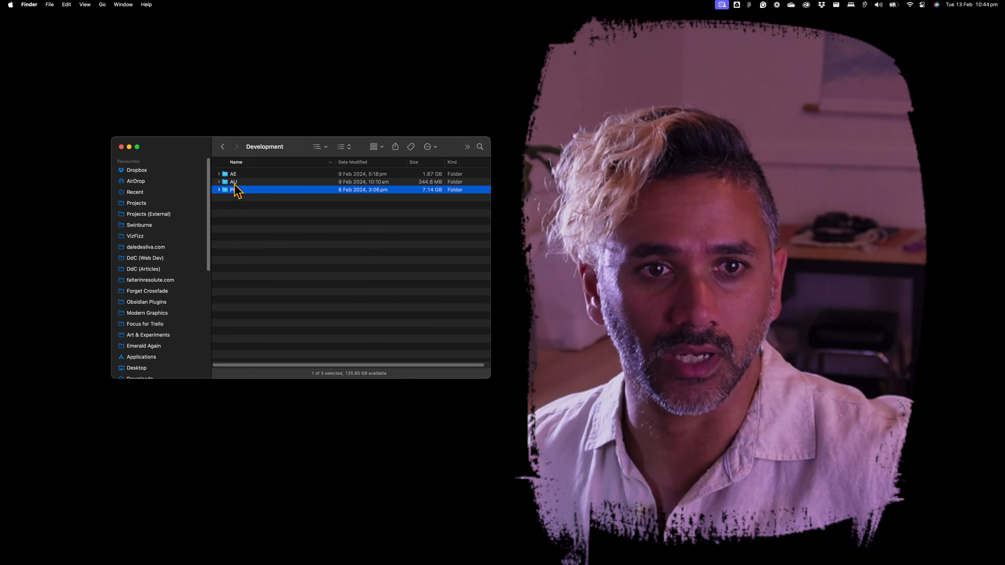
{"action": "left_click", "coordinate": [235, 184]}
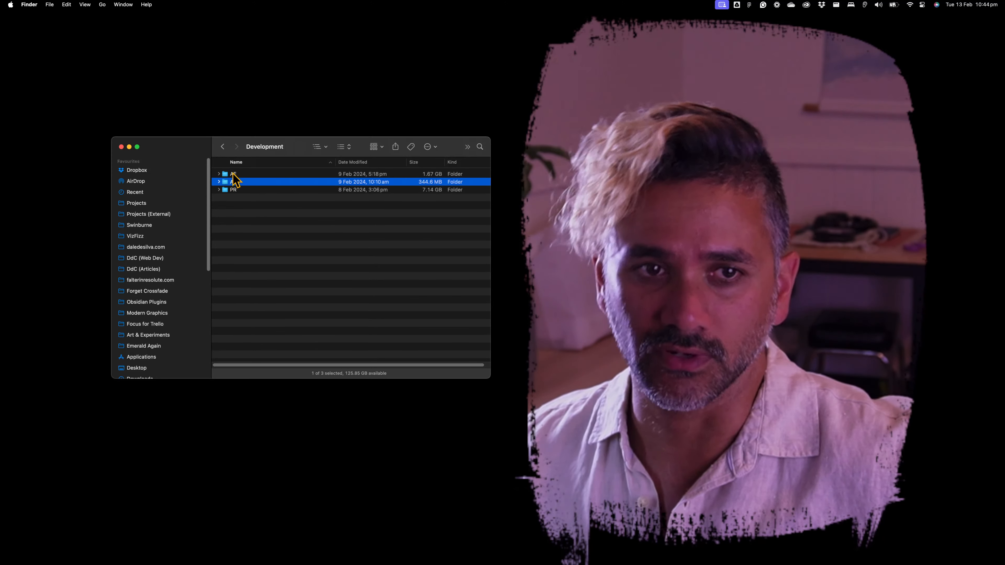
{"action": "left_click", "coordinate": [233, 175]}
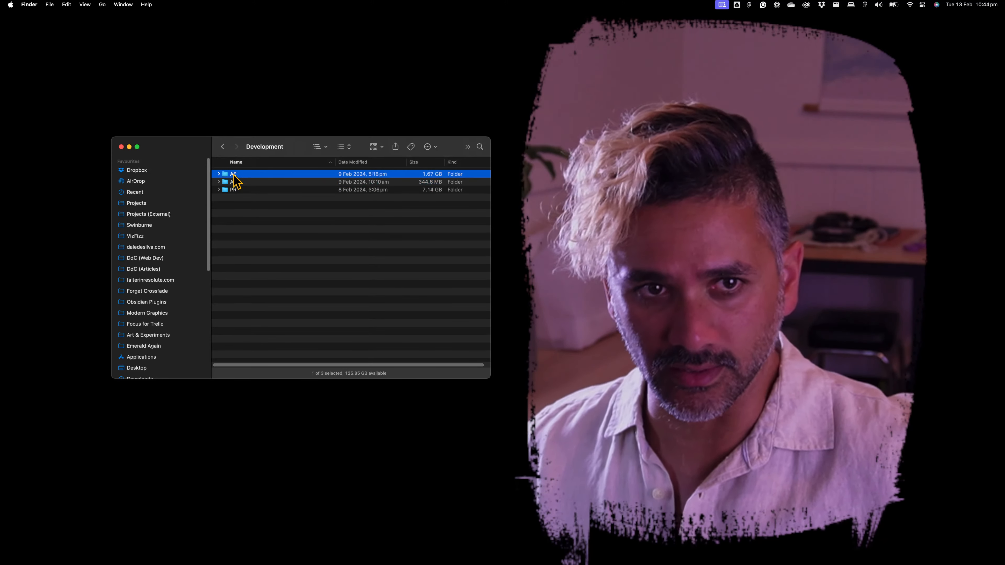
Step: Open the AE folder and check the "Navigating Figma Resources - v002.aep" project file
{"action": "double_click", "coordinate": [234, 176]}
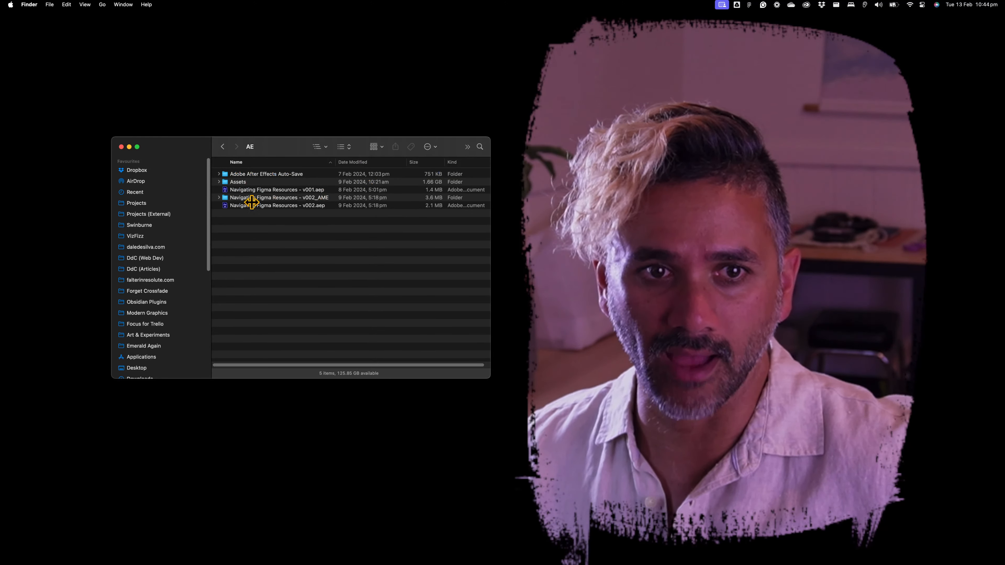
{"action": "left_click", "coordinate": [287, 206]}
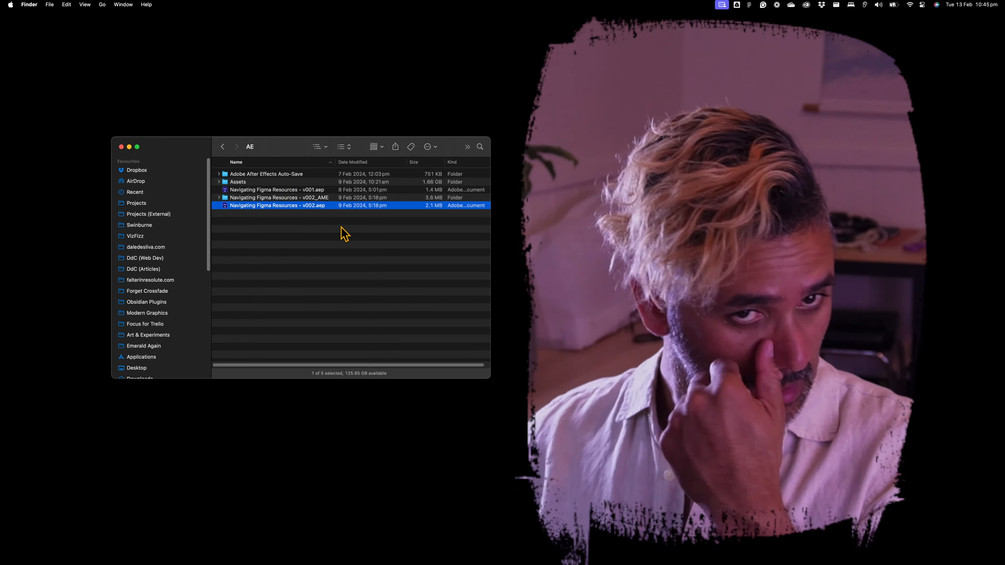
{"action": "left_click", "coordinate": [342, 229]}
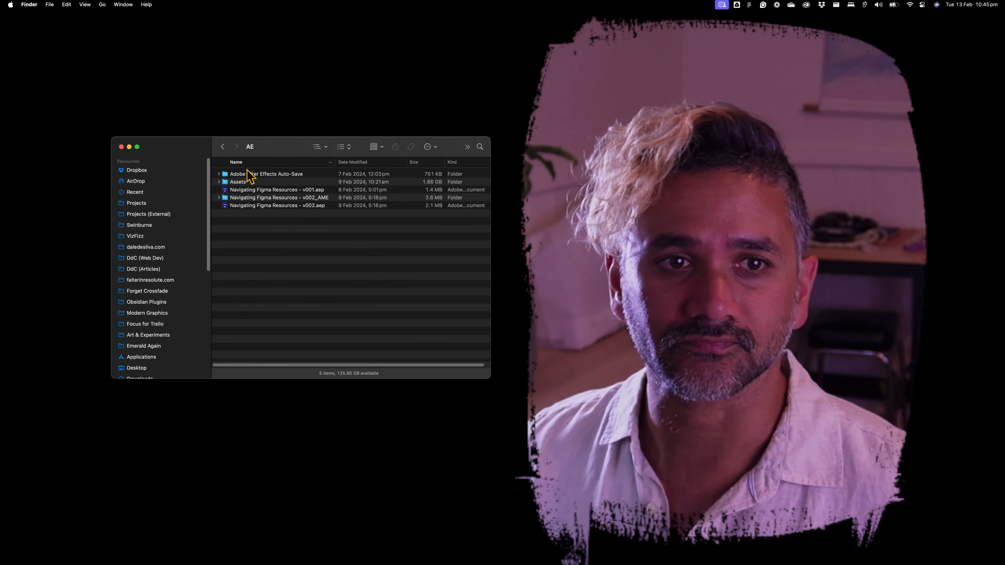
Step: Open the Assets folder inside AE and look over all its files, including the screen recordings
{"action": "double_click", "coordinate": [227, 183]}
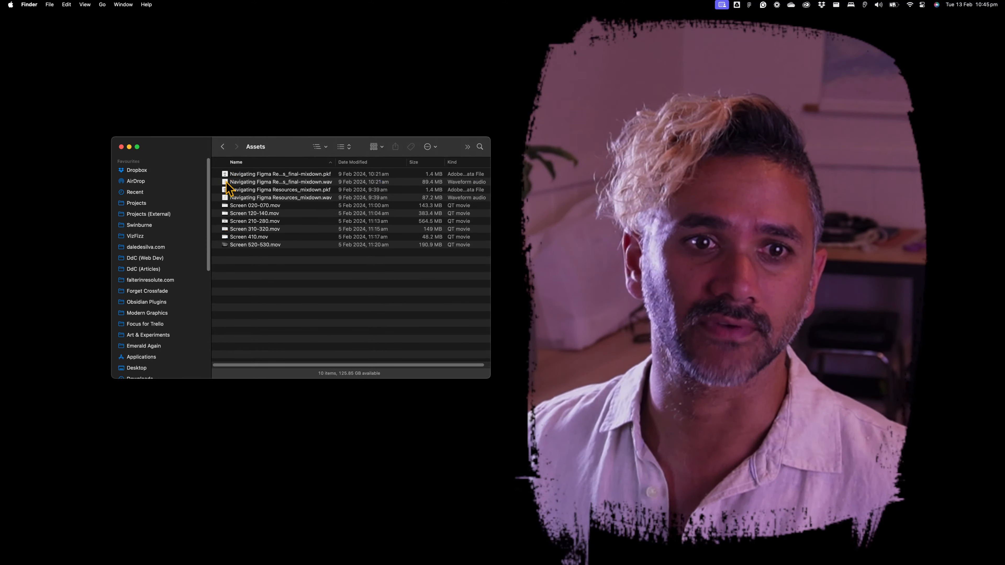
{"action": "left_click_drag", "start_coordinate": [307, 328], "coordinate": [206, 160]}
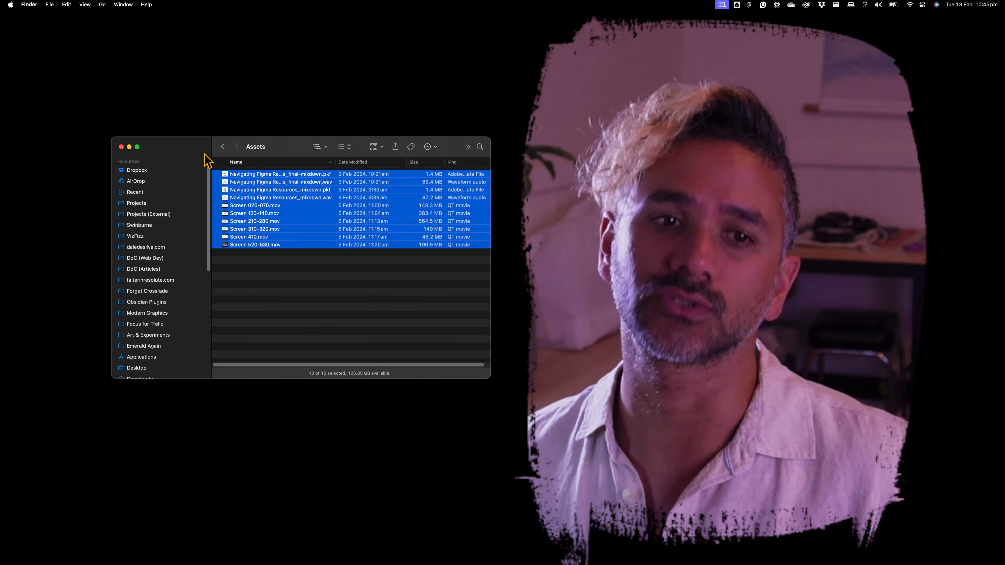
{"action": "left_click", "coordinate": [297, 305]}
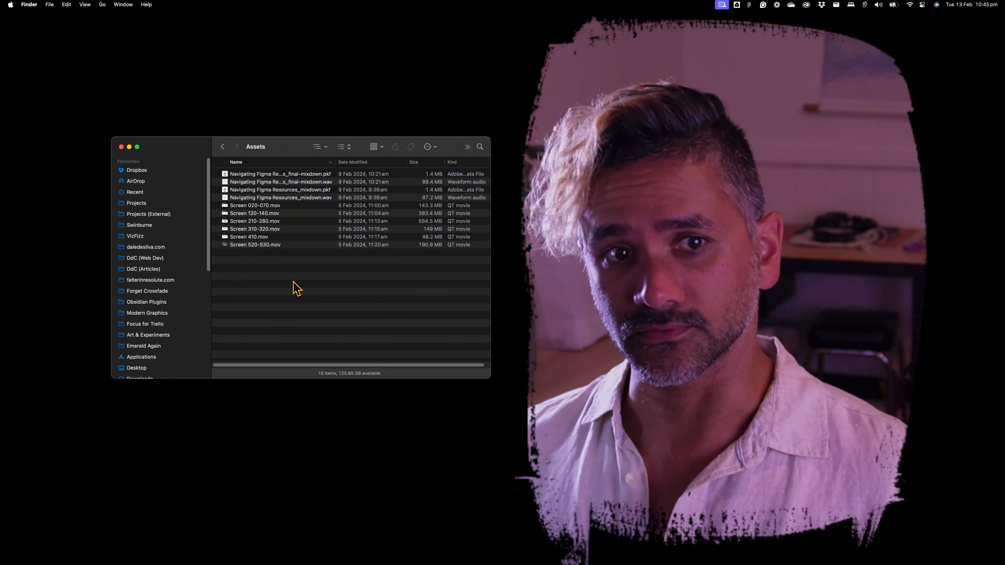
{"action": "left_click", "coordinate": [252, 207]}
{"action": "left_click", "coordinate": [257, 214]}
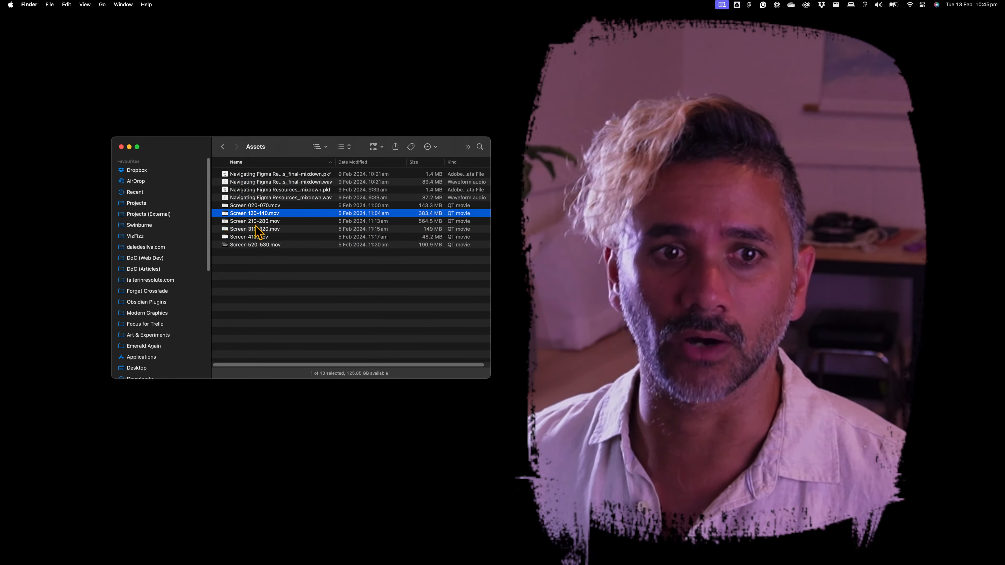
{"action": "left_click", "coordinate": [256, 229]}
Step: Compare the "final-mixdown" and "mixdown" audio files of Navigating Figma Resources in the Assets folder
{"action": "left_click", "coordinate": [313, 182]}
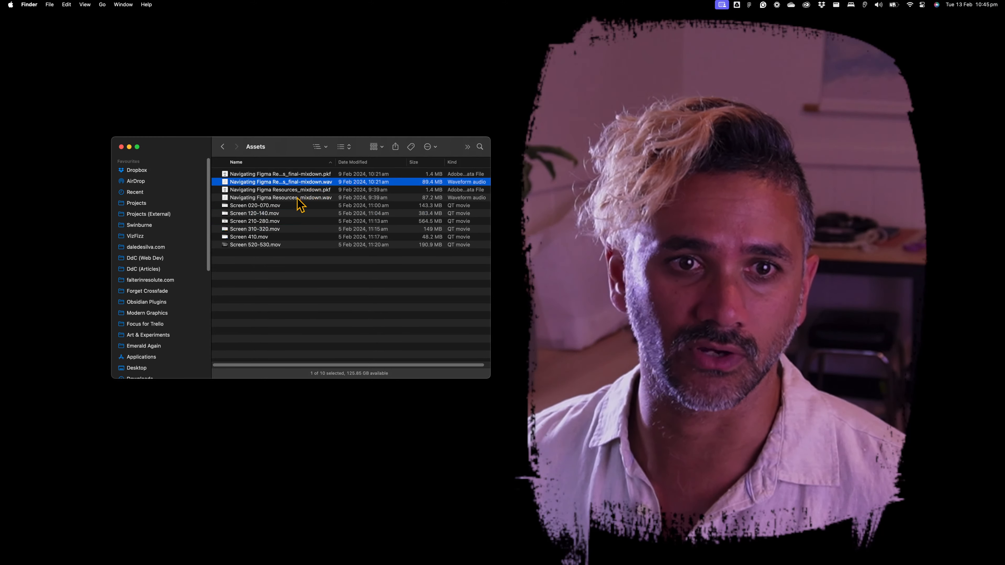
{"action": "left_click", "coordinate": [311, 189]}
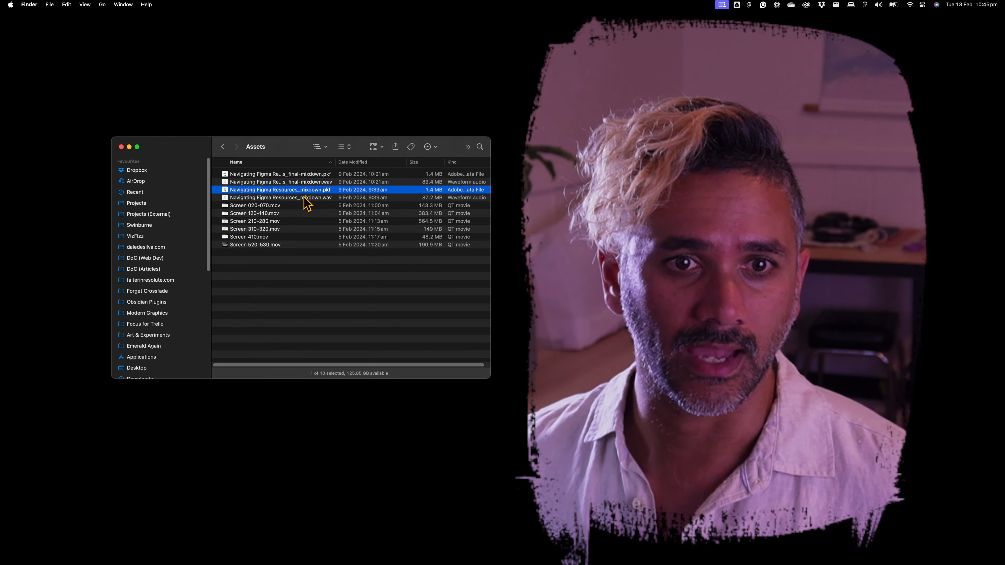
{"action": "left_click", "coordinate": [310, 197]}
{"action": "left_click", "coordinate": [316, 181]}
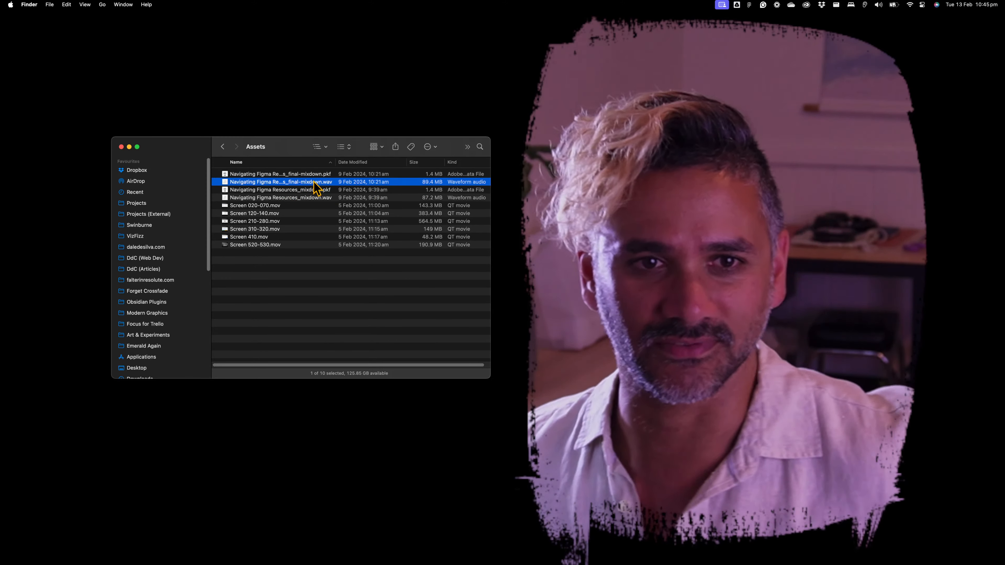
{"action": "left_click", "coordinate": [306, 199]}
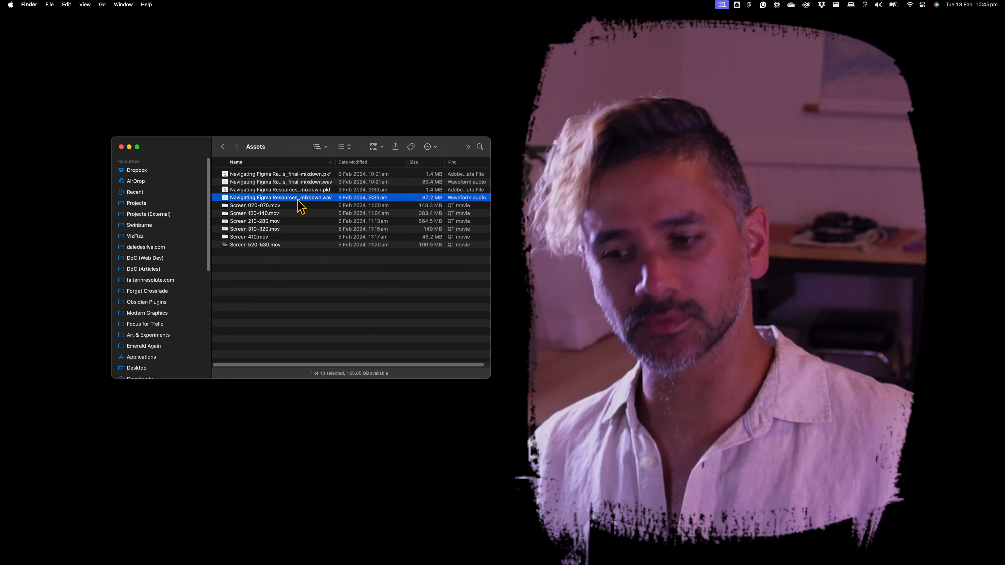
{"action": "left_click", "coordinate": [309, 183]}
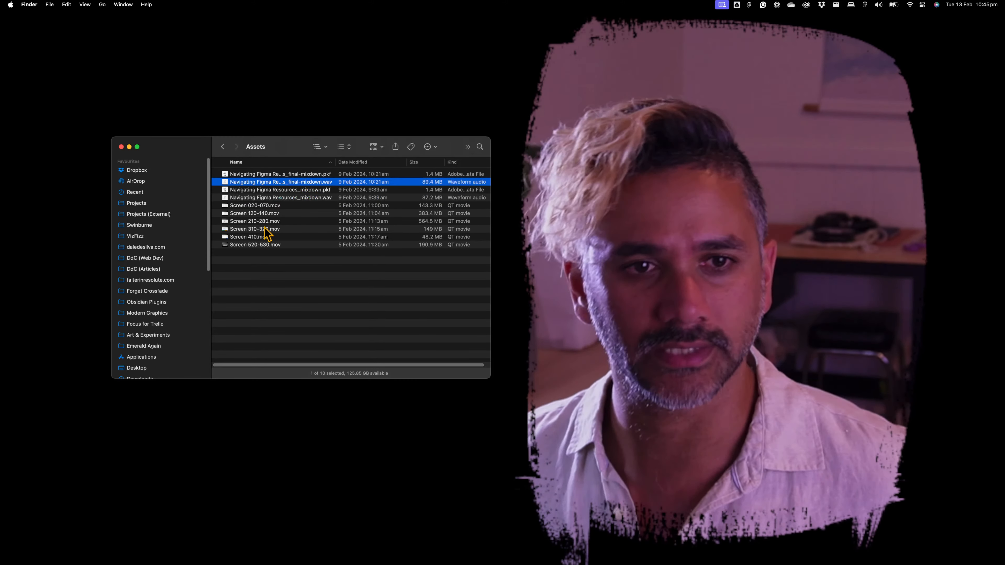
Step: Preview the Screen 310-320.mov recording from the Assets folder at its first frame and close it
{"action": "left_click", "coordinate": [265, 206]}
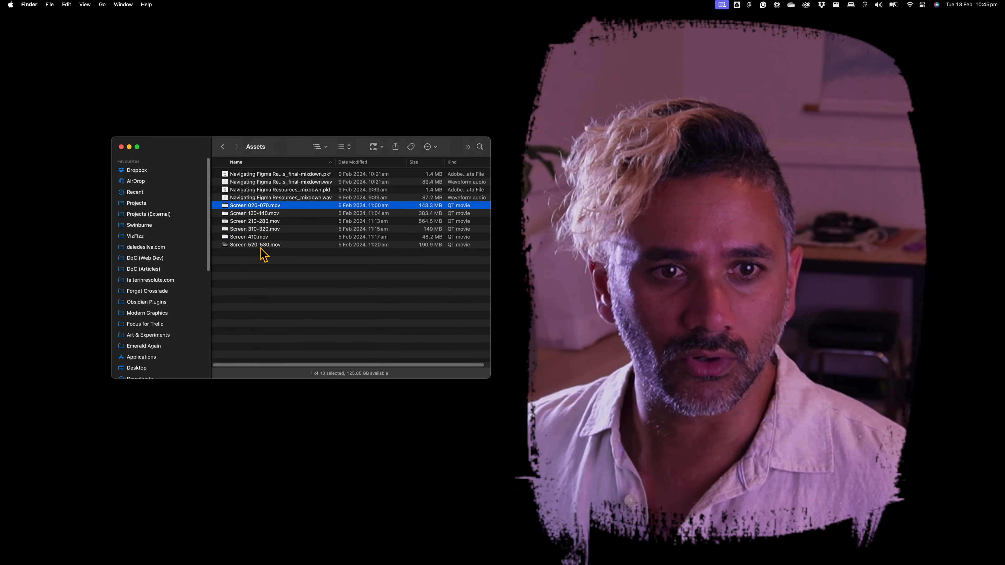
{"action": "left_click", "coordinate": [259, 237]}
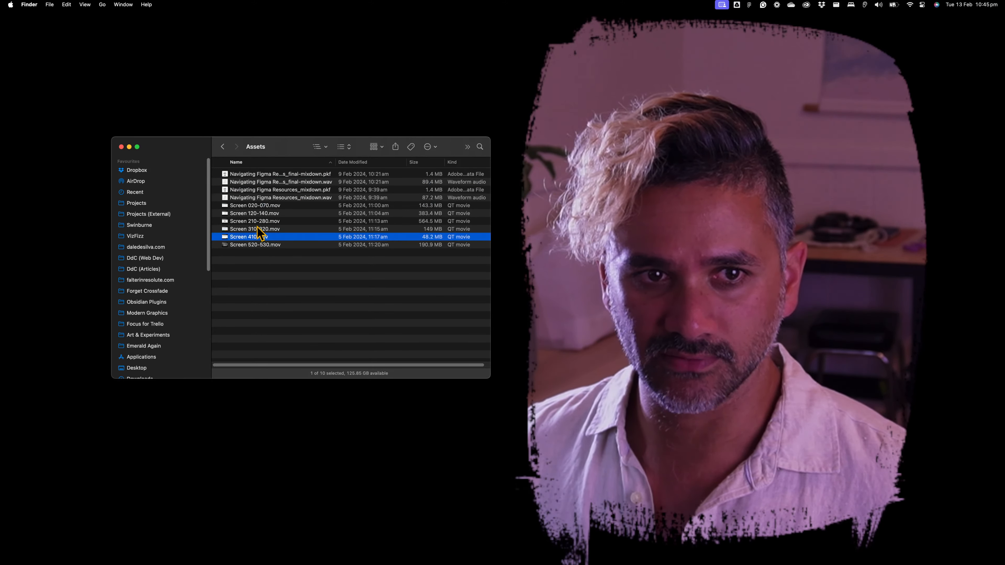
{"action": "left_click", "coordinate": [251, 229]}
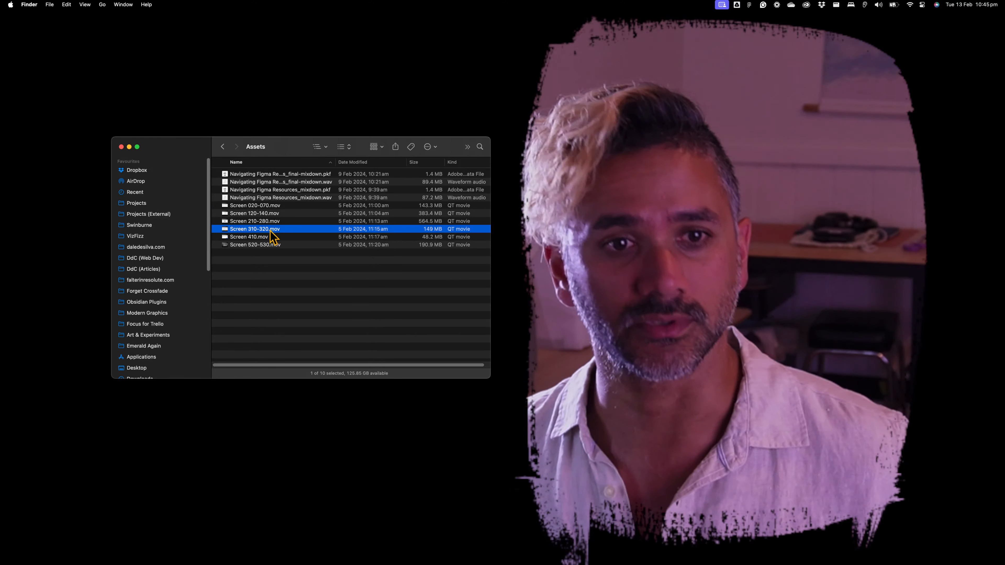
{"action": "double_click", "coordinate": [271, 231]}
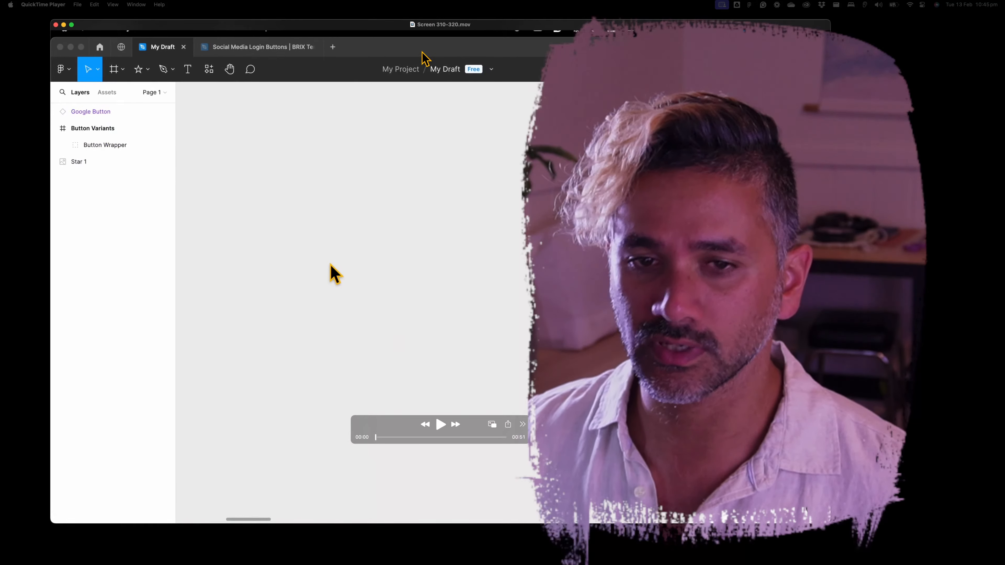
{"action": "left_click_drag", "start_coordinate": [422, 52], "coordinate": [515, 73]}
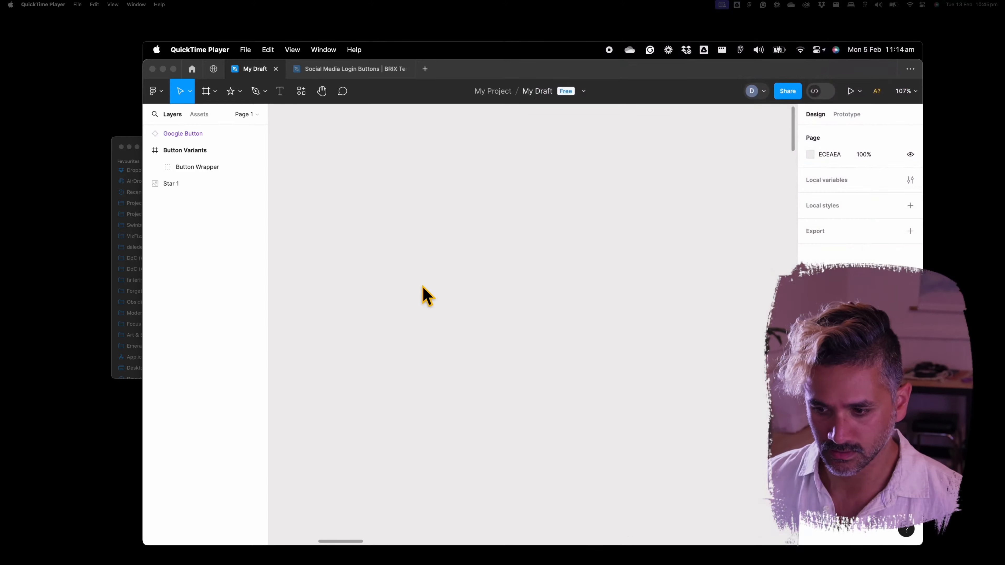
{"action": "mouse_move", "coordinate": [680, 317]}
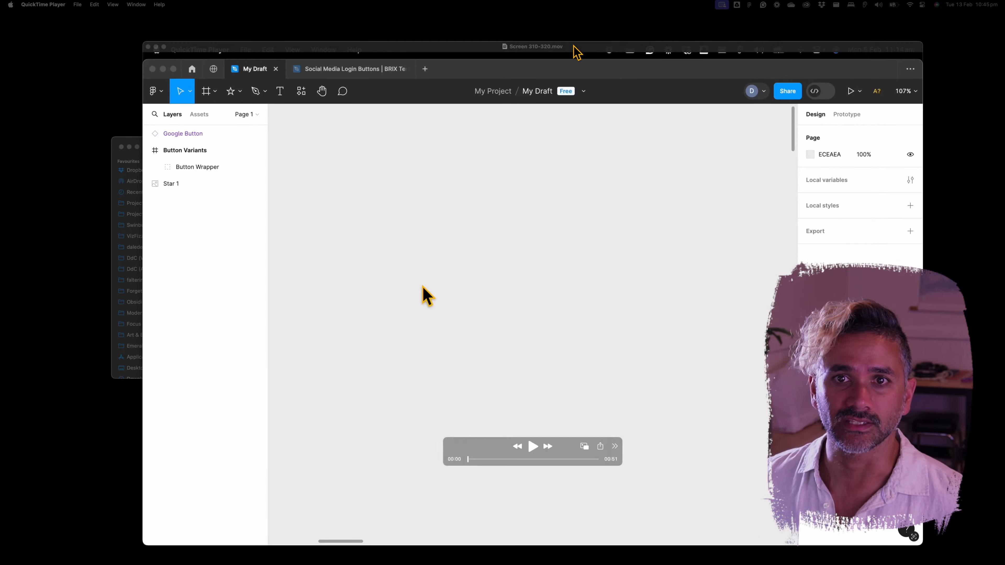
{"action": "left_click_drag", "start_coordinate": [574, 49], "coordinate": [514, 40]}
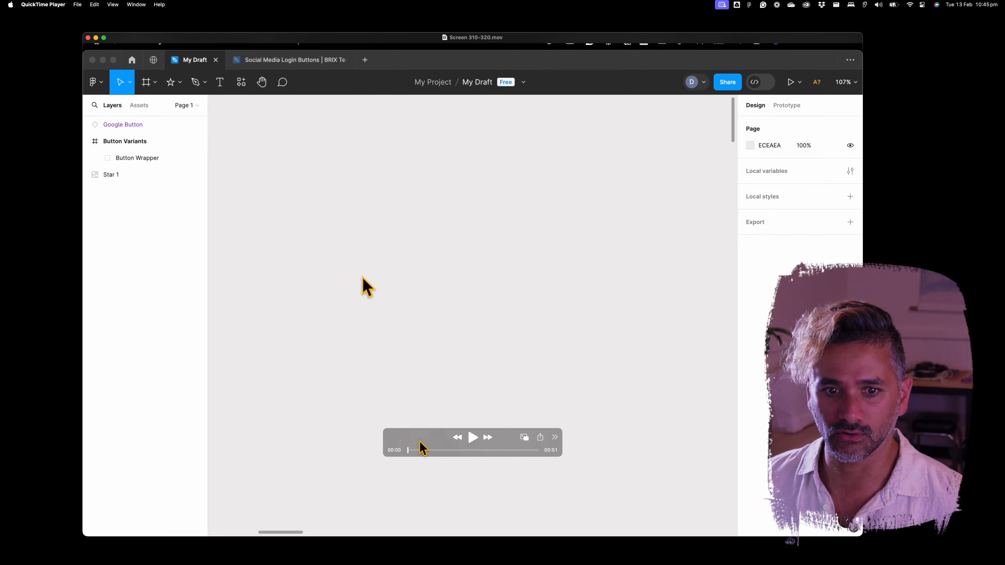
{"action": "left_click_drag", "start_coordinate": [410, 452], "coordinate": [378, 448]}
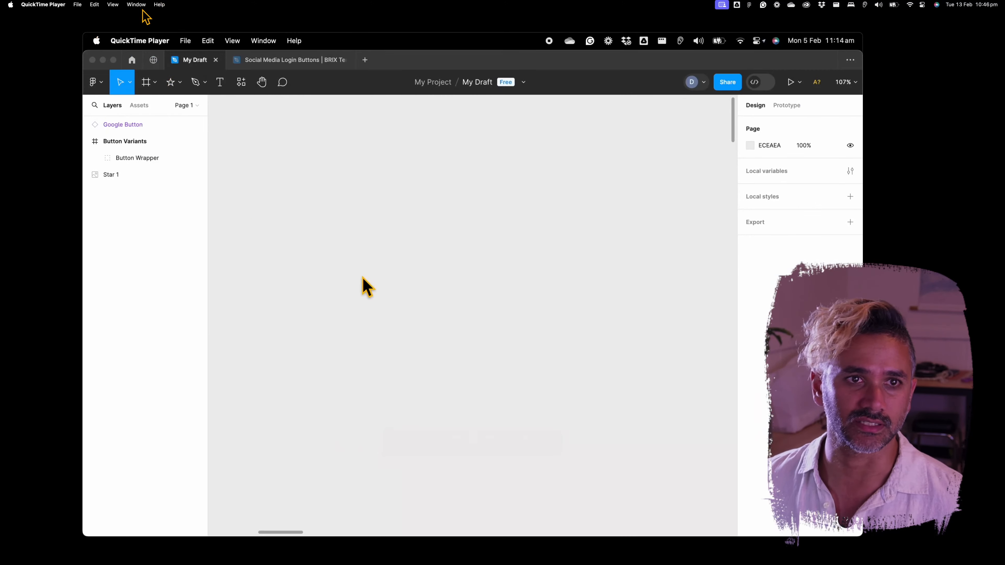
{"action": "left_click", "coordinate": [88, 38]}
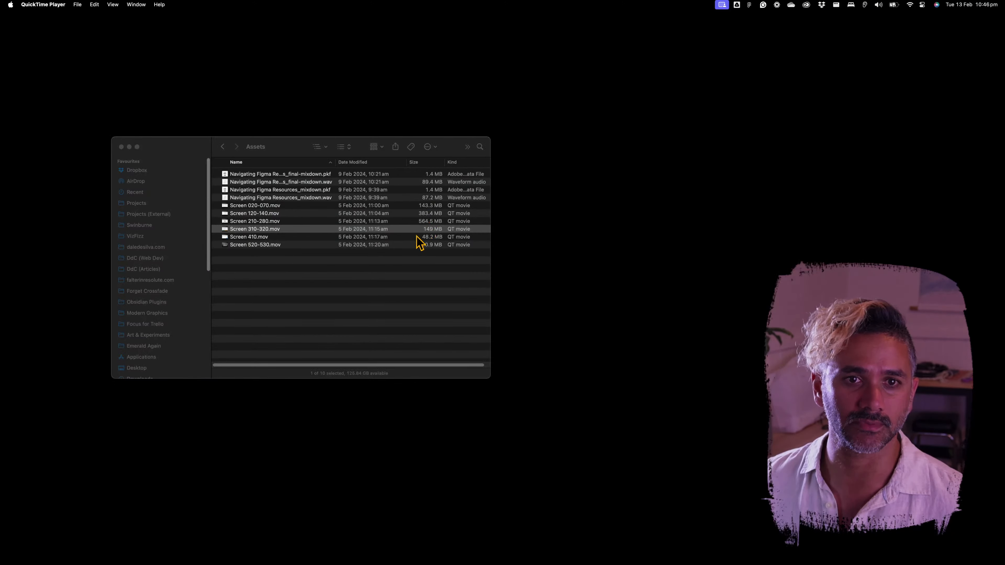
Step: Open the Screen 020-070.mov recording, play it and rewind to about 00:09
{"action": "double_click", "coordinate": [261, 206]}
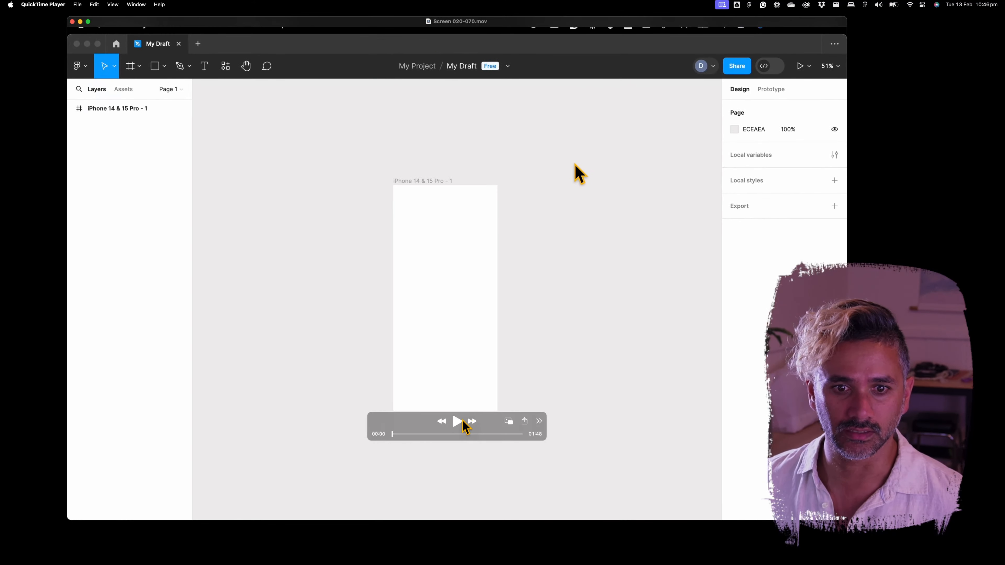
{"action": "left_click", "coordinate": [464, 423]}
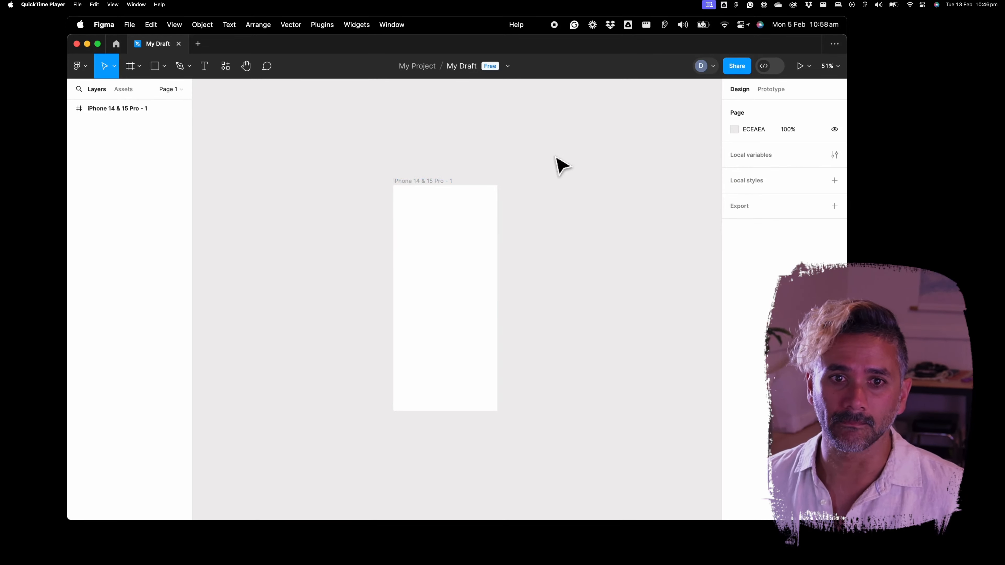
{"action": "mouse_move", "coordinate": [644, 478]}
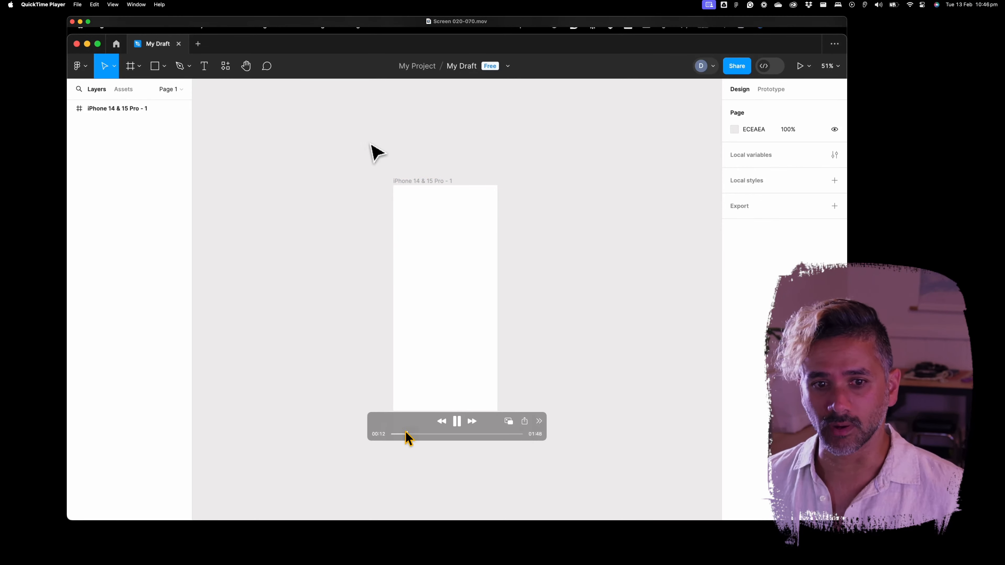
{"action": "left_click_drag", "start_coordinate": [408, 437], "coordinate": [403, 435]}
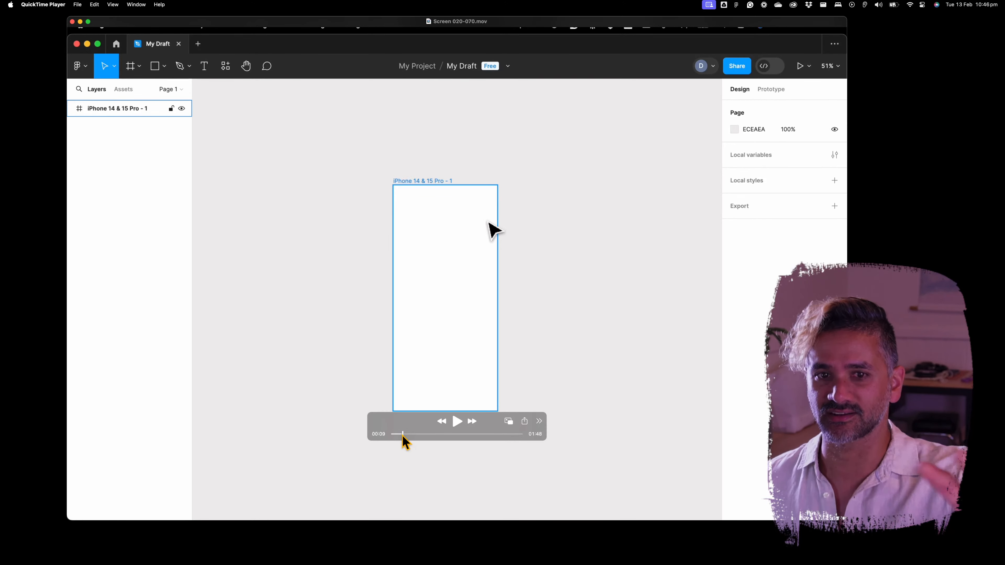
Step: Replay the recording from about 00:09 and skip ahead to about 01:14
{"action": "key", "text": "space"}
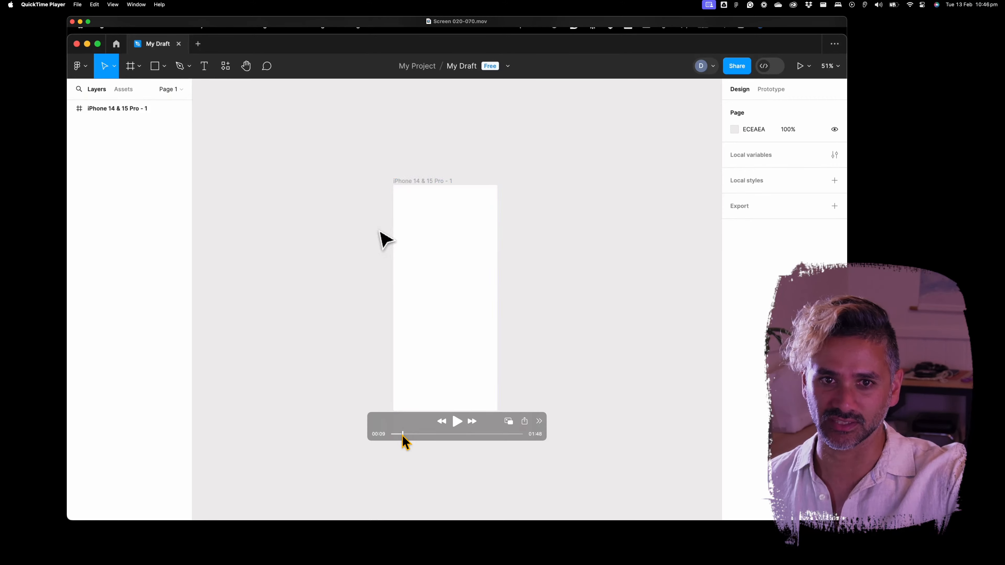
{"action": "left_click_drag", "start_coordinate": [403, 436], "coordinate": [402, 437]}
{"action": "key", "text": "space"}
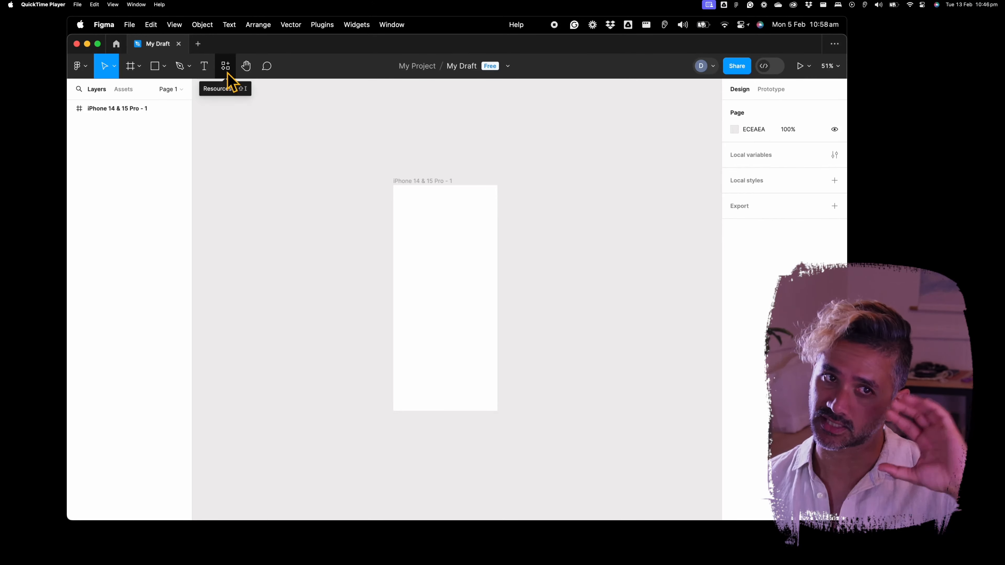
{"action": "mouse_move", "coordinate": [438, 491]}
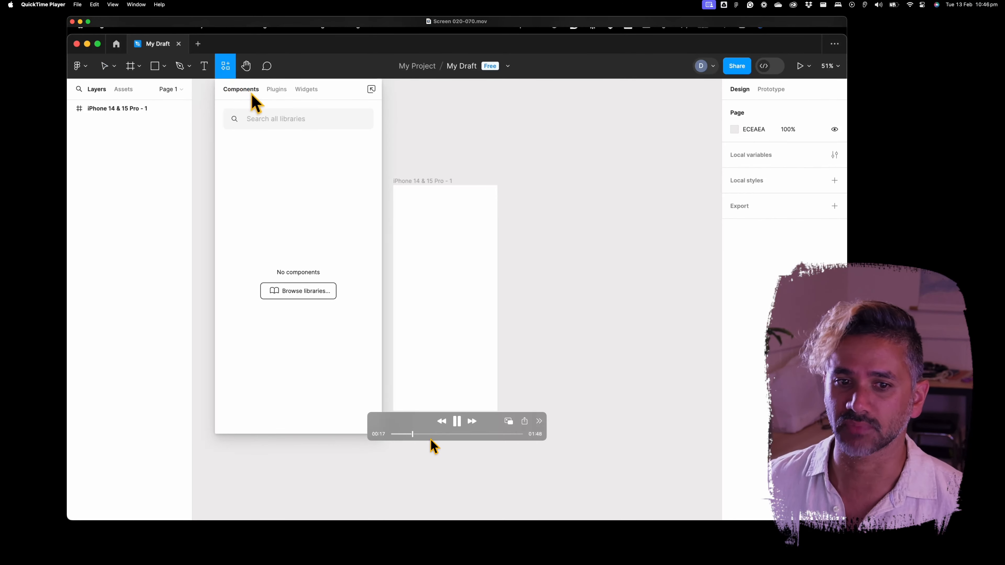
{"action": "left_click_drag", "start_coordinate": [417, 435], "coordinate": [481, 435]}
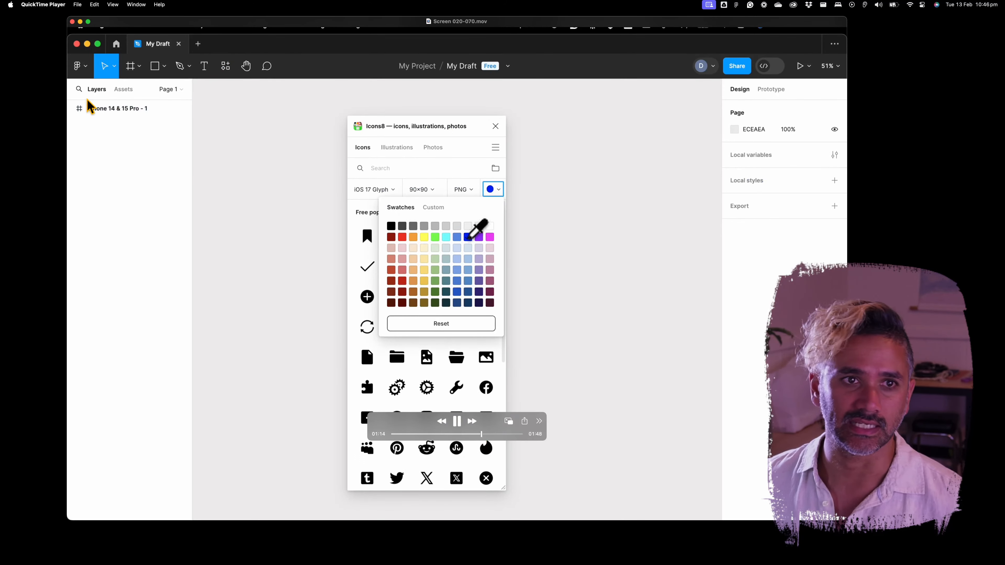
Step: Close the Screen 020-070.mov recording and switch to the Navigating Figma Resources script in Chrome to review its Visuals column
{"action": "left_click", "coordinate": [72, 22]}
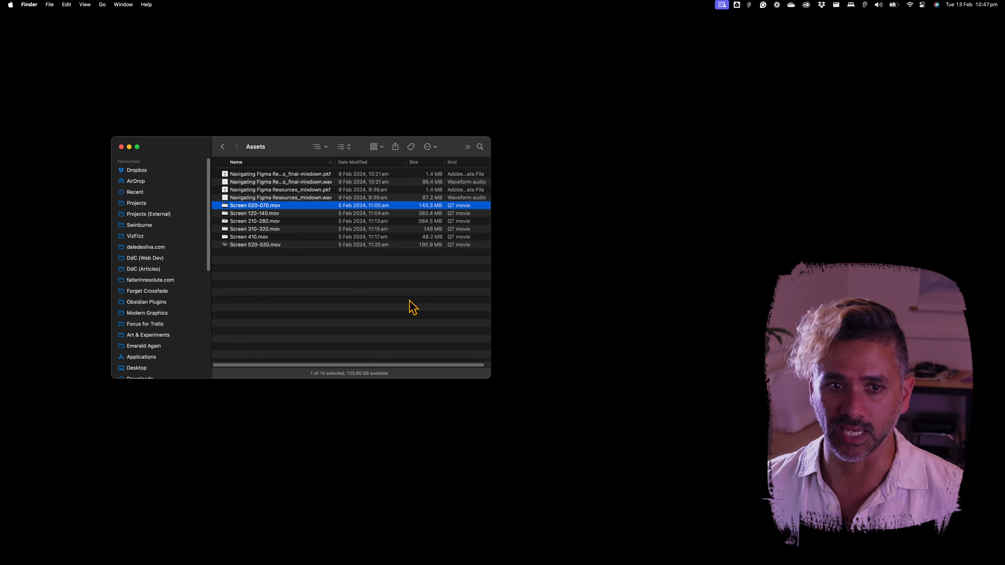
{"action": "left_click", "coordinate": [410, 301]}
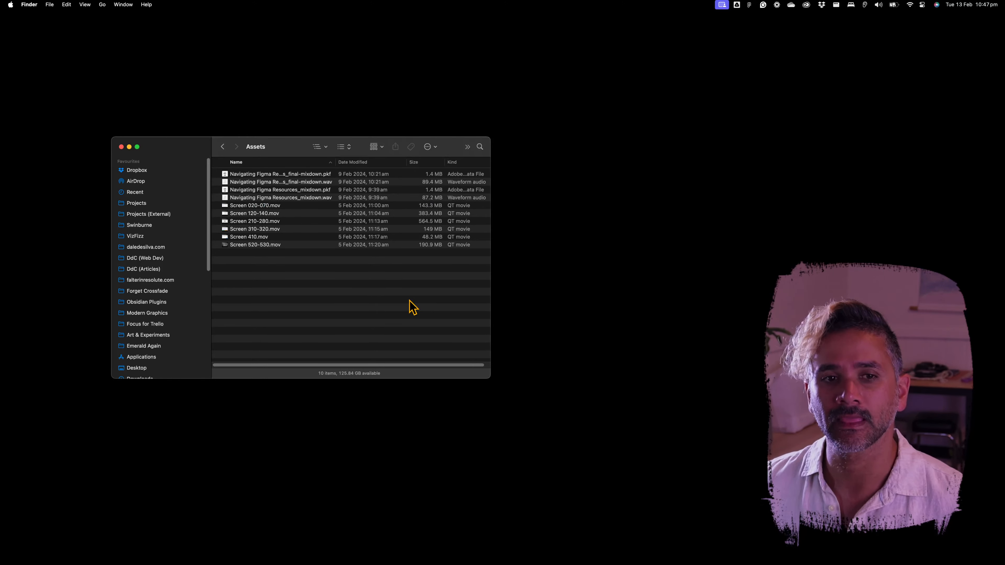
{"action": "key", "text": "super+Tab"}
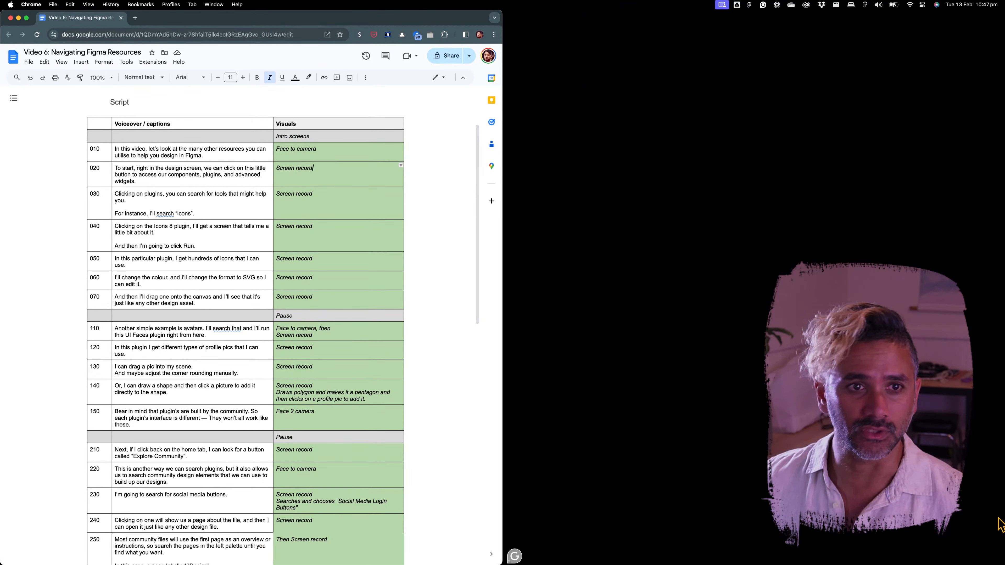
{"action": "left_click", "coordinate": [317, 151]}
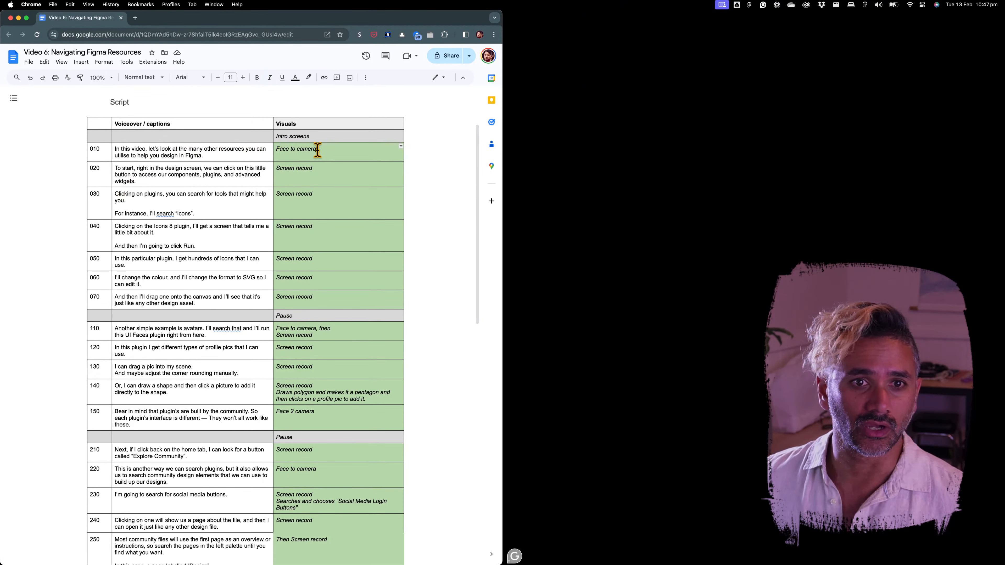
{"action": "left_click", "coordinate": [337, 237]}
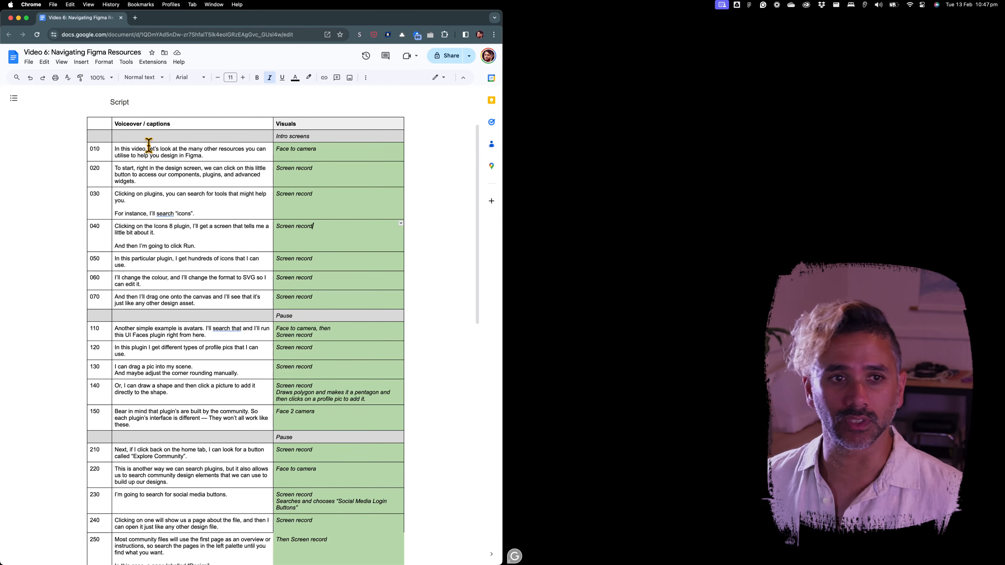
Step: Match script rows 020 to 070 with the Screen 020-070.mov file in the Assets folder
{"action": "left_click_drag", "start_coordinate": [93, 151], "coordinate": [101, 302]}
{"action": "left_click", "coordinate": [172, 176]}
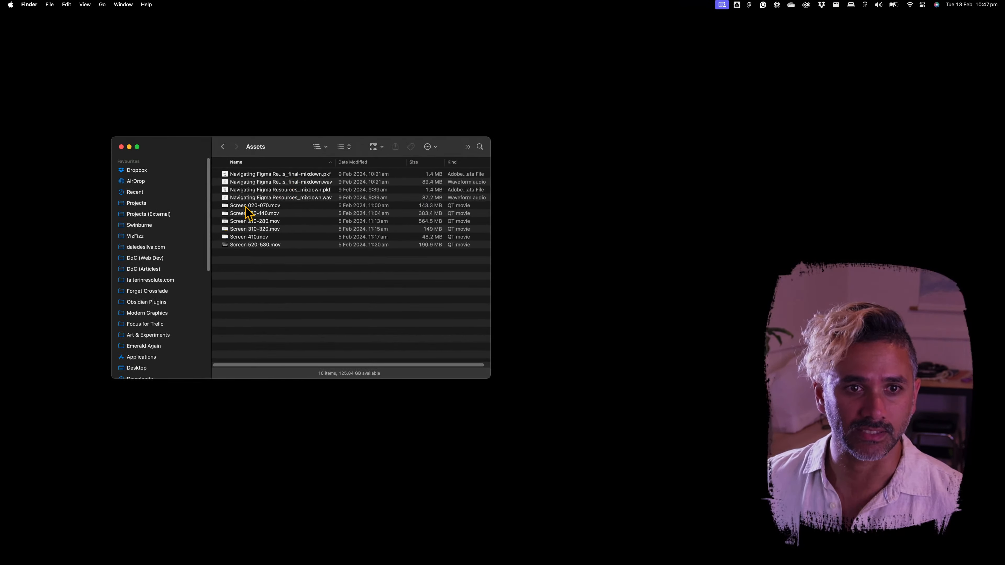
{"action": "left_click", "coordinate": [252, 208]}
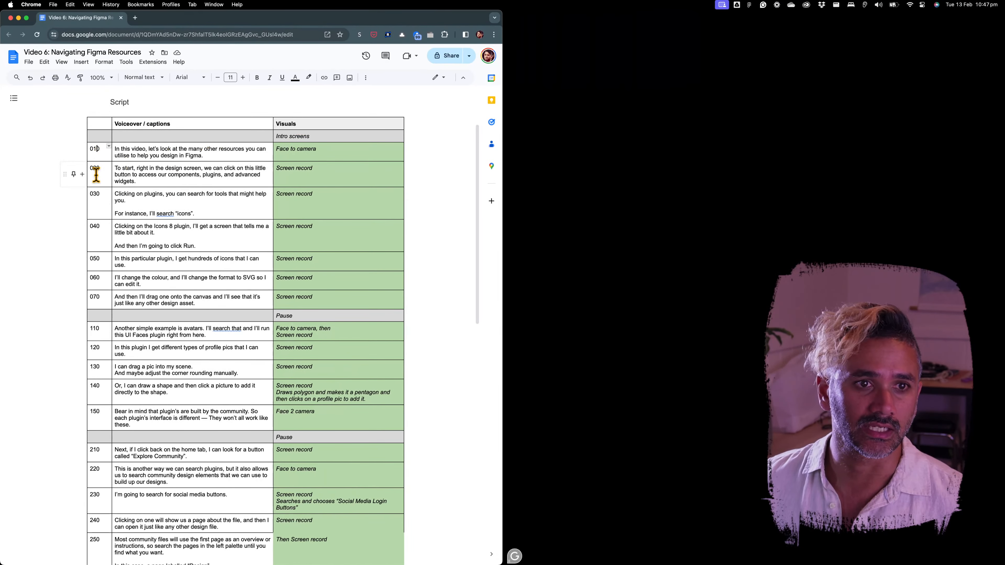
{"action": "left_click_drag", "start_coordinate": [92, 165], "coordinate": [104, 301]}
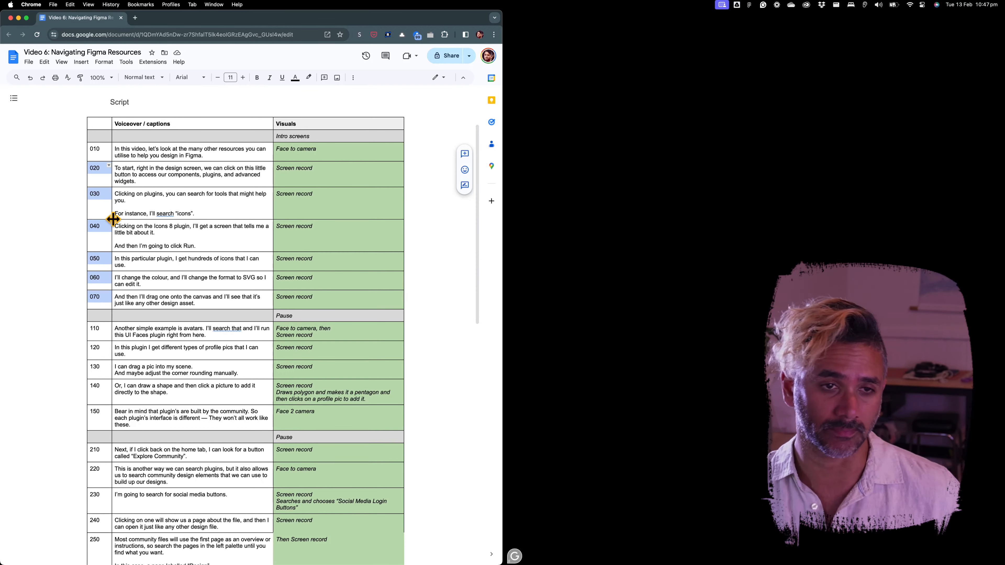
{"action": "left_click", "coordinate": [102, 199]}
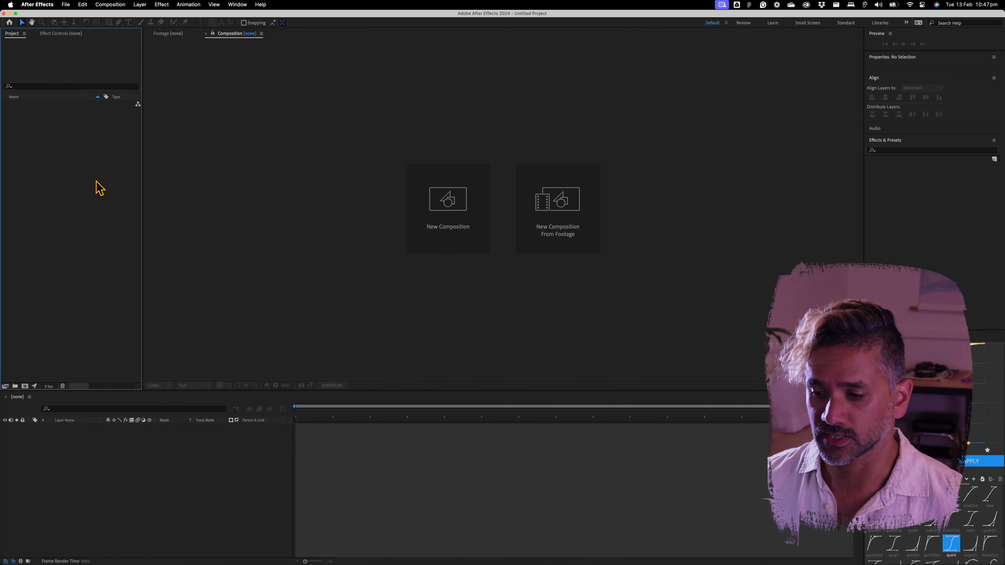
Step: Start importing footage in After Effects and browse to the Assets folder inside Development/AE, widening its file list to show full names
{"action": "double_click", "coordinate": [96, 181]}
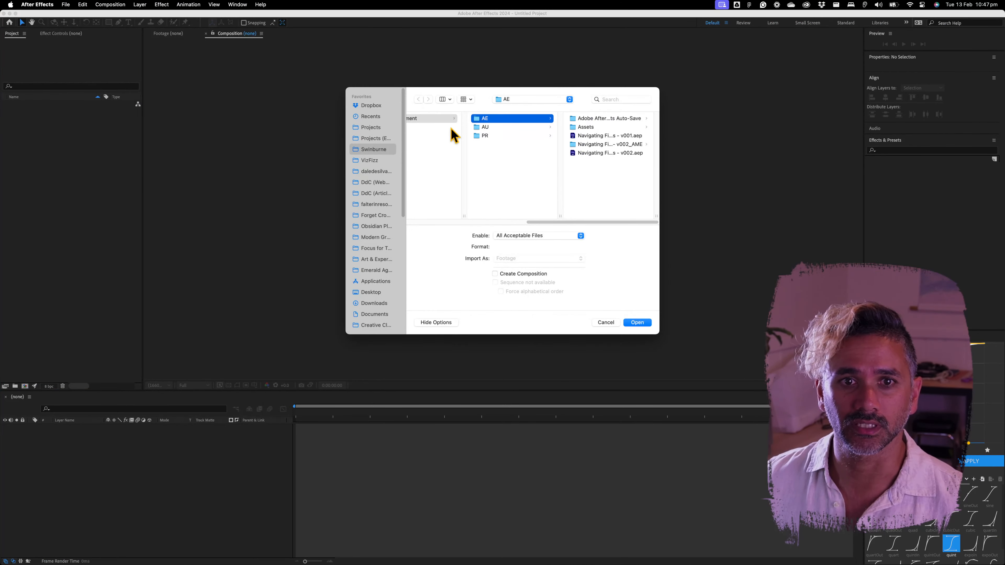
{"action": "scroll", "coordinate": [444, 162], "scroll_direction": "left", "scroll_amount": 4}
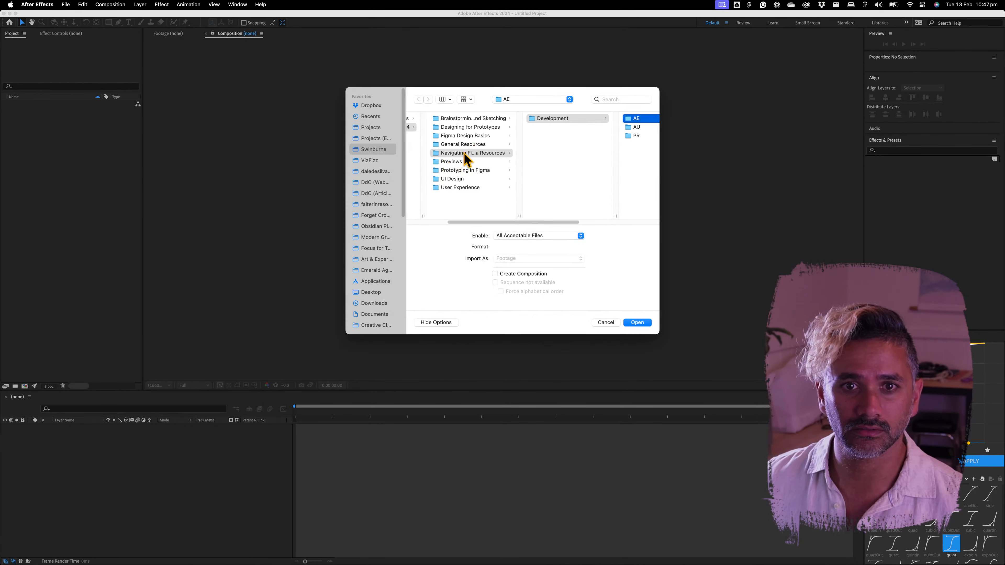
{"action": "left_click", "coordinate": [449, 153]}
{"action": "left_click", "coordinate": [552, 119]}
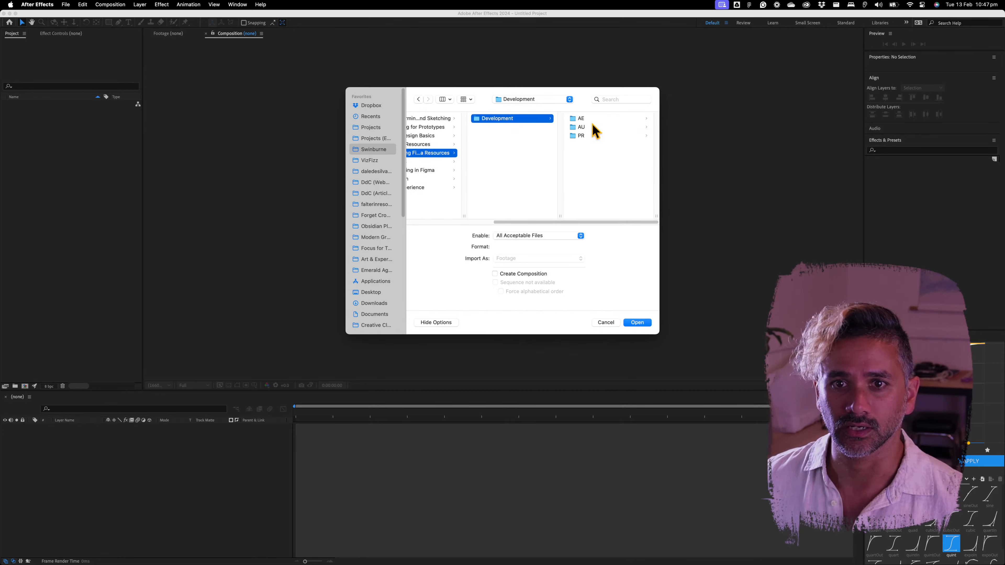
{"action": "left_click", "coordinate": [585, 119]}
{"action": "left_click", "coordinate": [594, 127]}
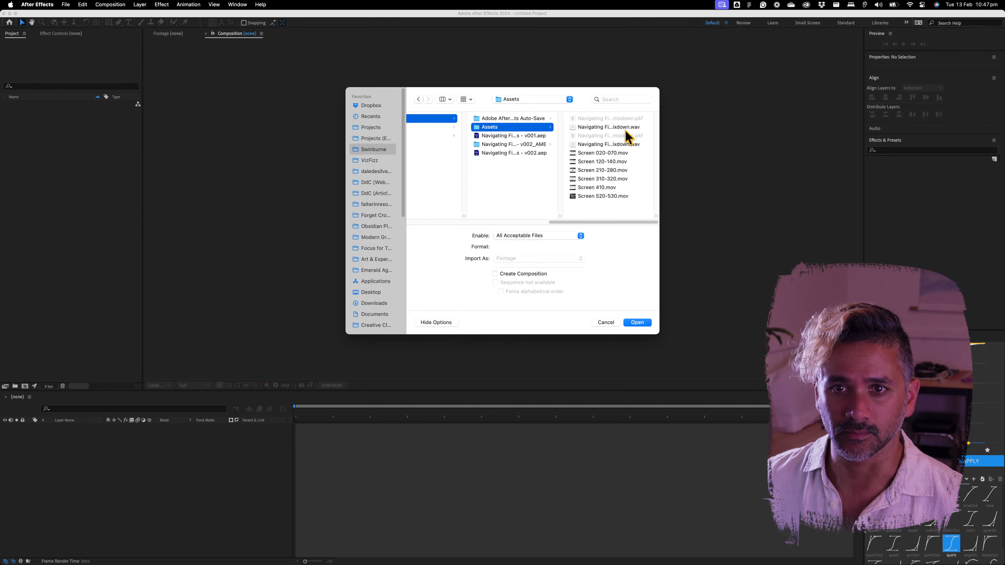
{"action": "left_click_drag", "start_coordinate": [657, 216], "coordinate": [680, 216]}
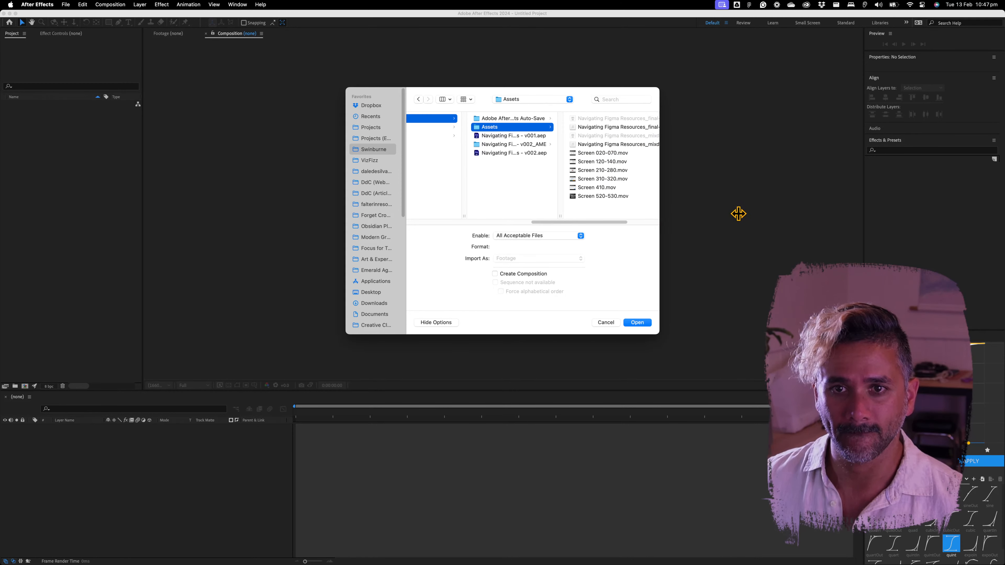
{"action": "scroll", "coordinate": [627, 222], "scroll_direction": "right", "scroll_amount": 3}
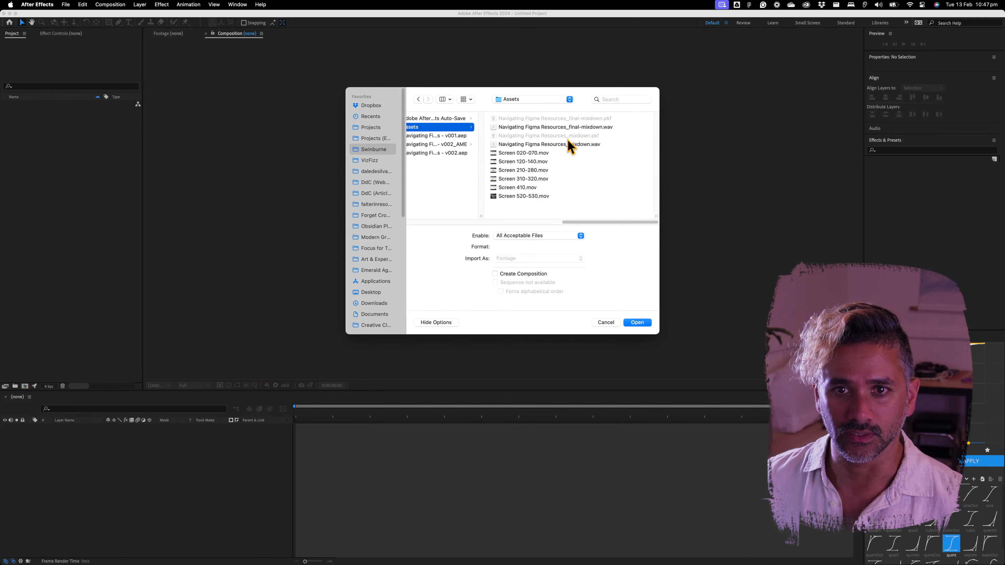
Step: Import Navigating Figma Resources_mixdown.wav and all six Screen .mov recordings into the project as footage
{"action": "left_click", "coordinate": [569, 144]}
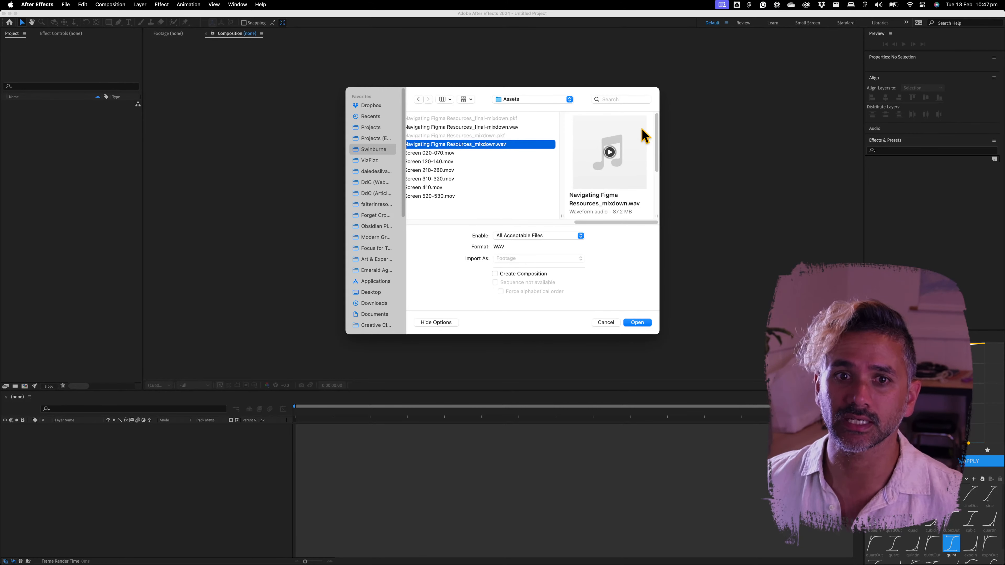
{"action": "left_click_drag", "start_coordinate": [610, 223], "coordinate": [589, 224]}
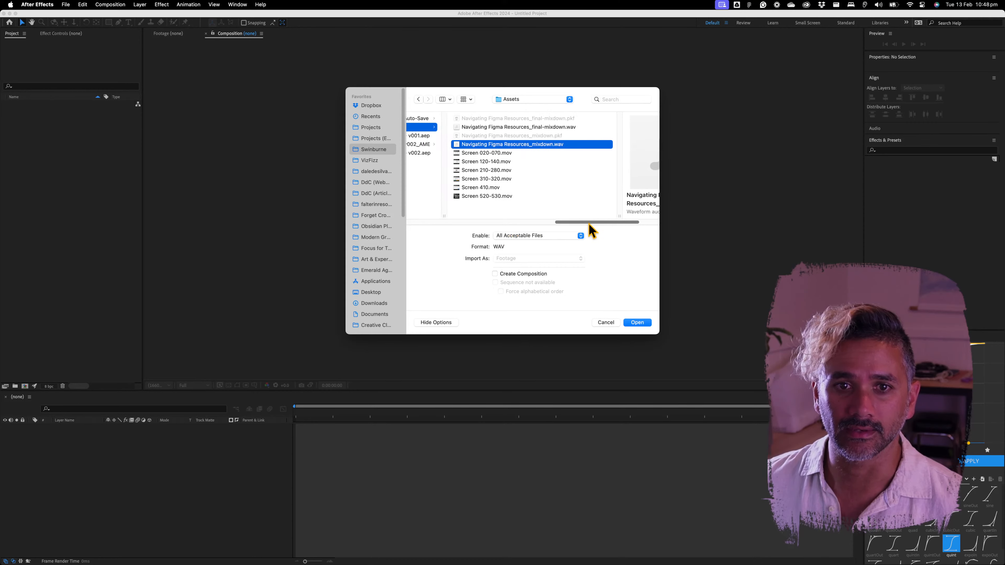
{"action": "left_click", "coordinate": [467, 196], "text": "shift"}
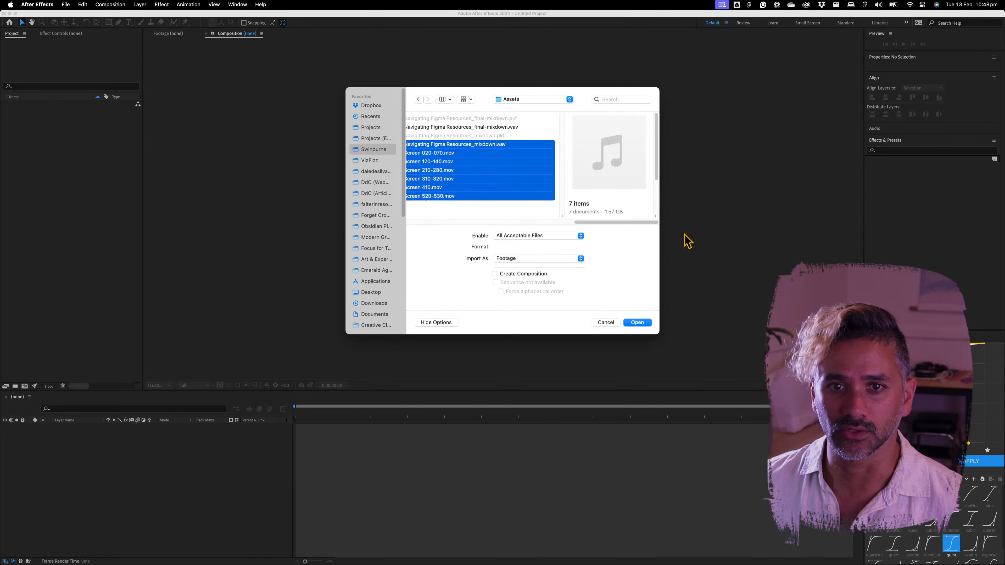
{"action": "left_click", "coordinate": [637, 323]}
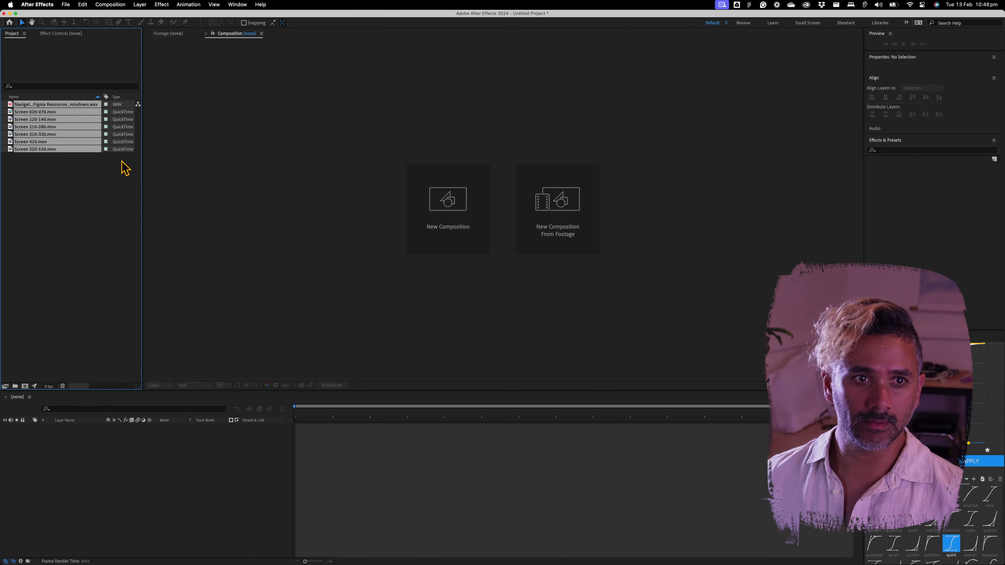
{"action": "left_click", "coordinate": [75, 189]}
Step: Create a new composition from the Navigating Figma Resources_mixdown.wav audio
{"action": "left_click", "coordinate": [84, 107]}
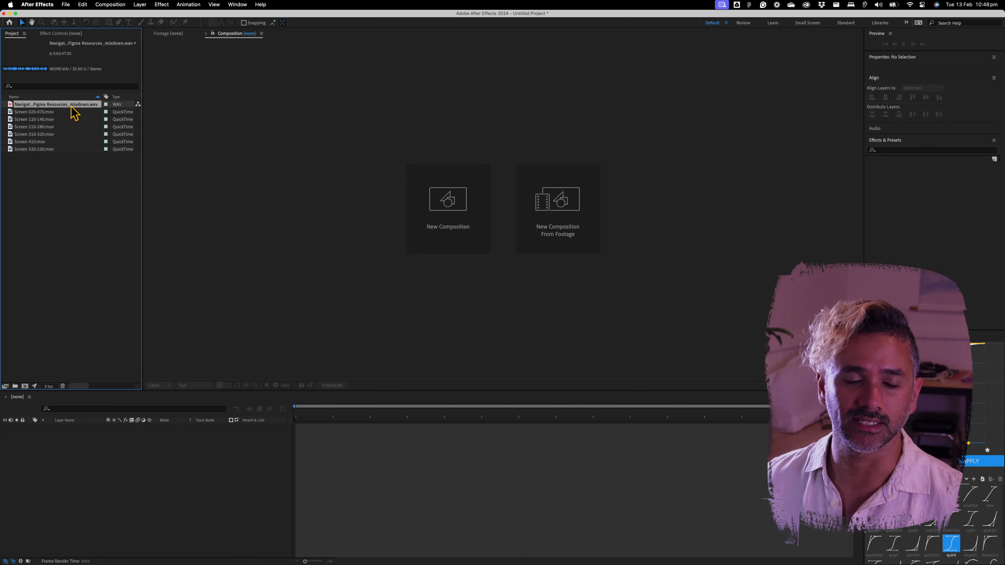
{"action": "left_click_drag", "start_coordinate": [71, 107], "coordinate": [25, 387]}
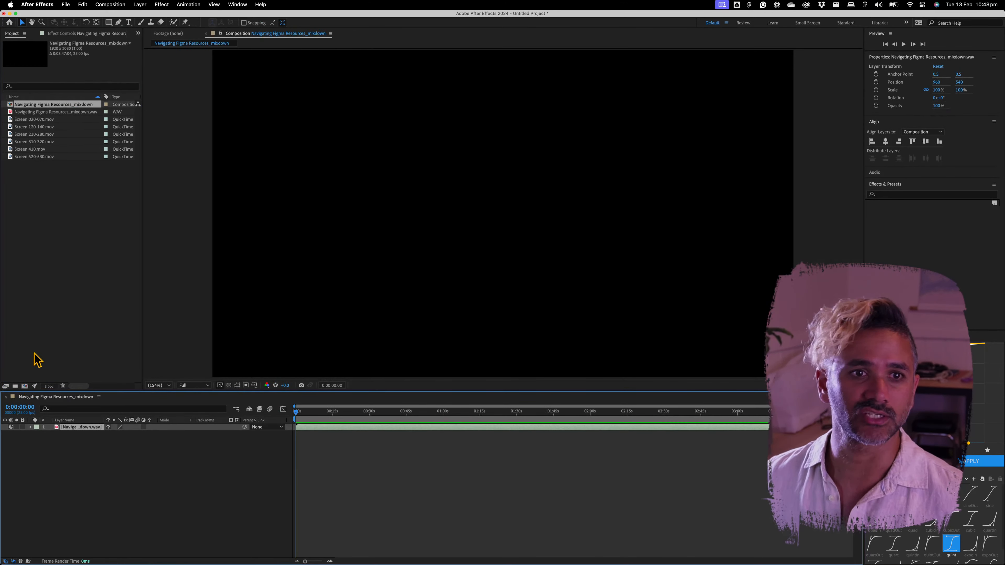
{"action": "left_click", "coordinate": [453, 469]}
Step: Reveal the mixdown audio layer's waveform in the timeline and lock the layer
{"action": "left_click", "coordinate": [81, 428]}
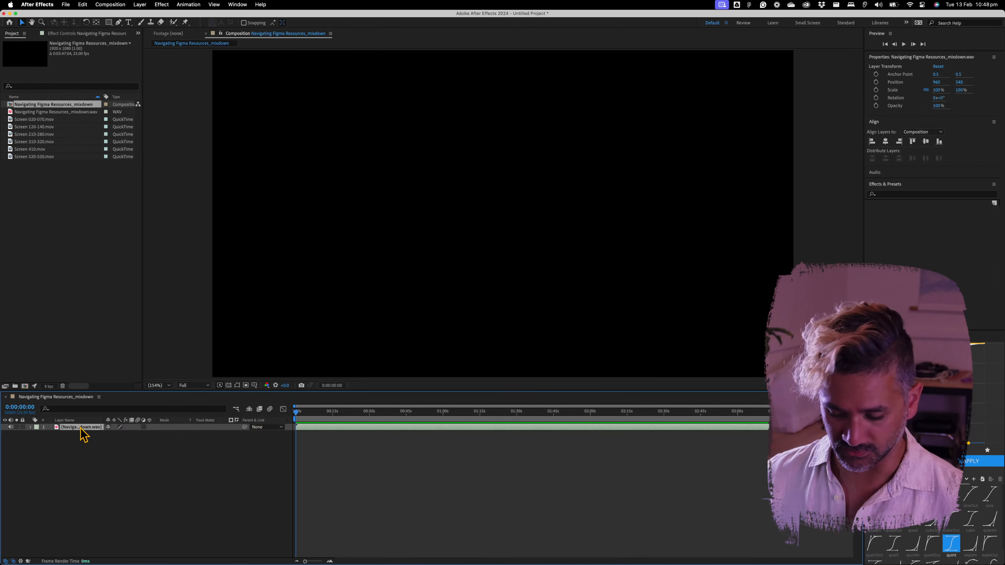
{"action": "key", "text": "l"}
{"action": "key", "text": "l"}
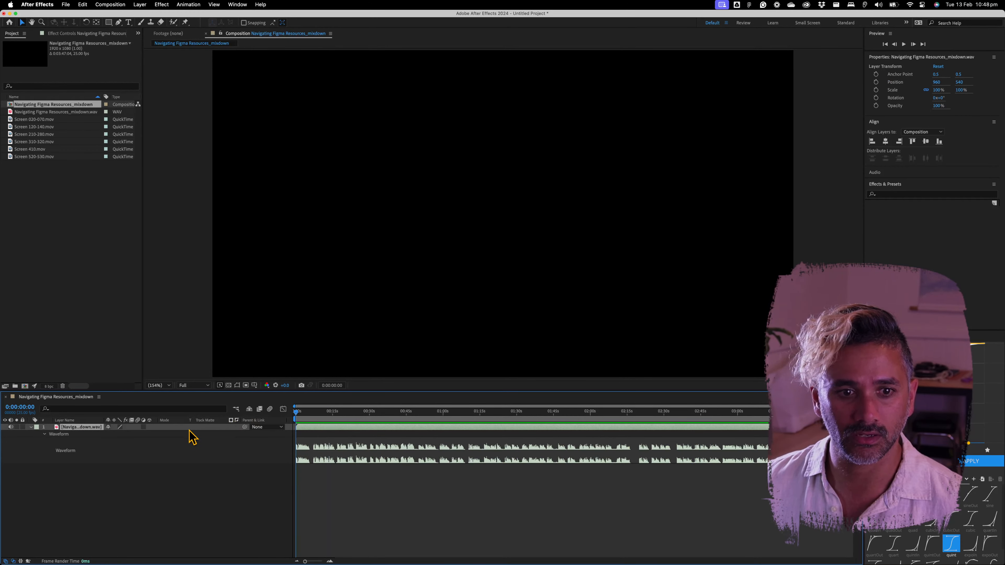
{"action": "left_click", "coordinate": [22, 427]}
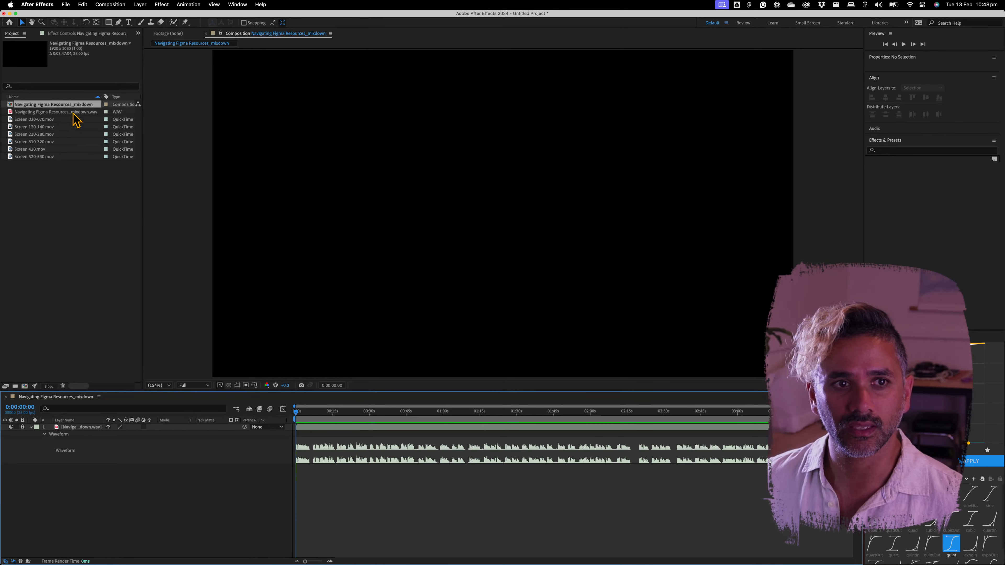
Step: Rename the mixdown composition as "1. Navigating Figma Resources"
{"action": "left_click", "coordinate": [82, 105]}
{"action": "key", "text": "Return"}
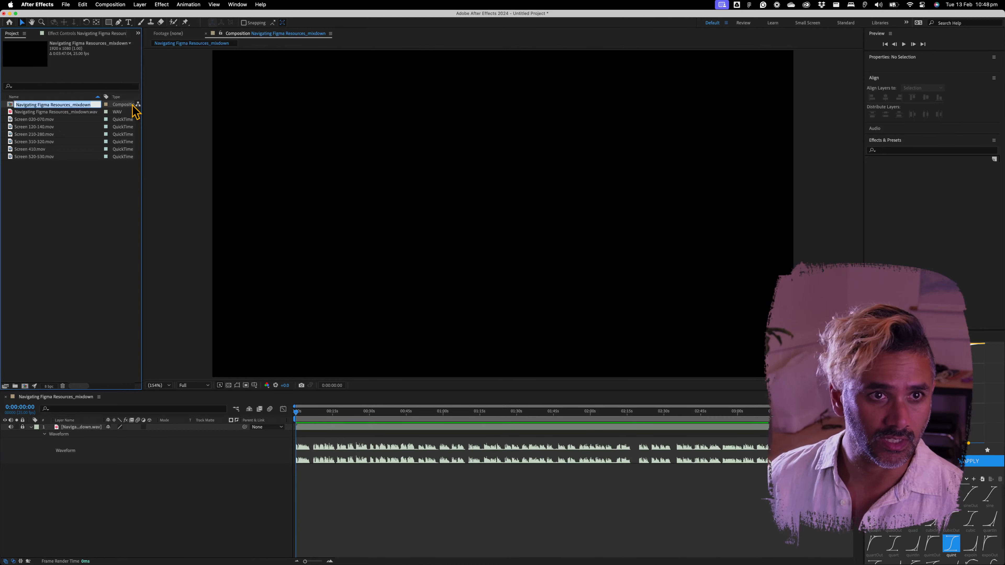
{"action": "key", "text": "Right"}
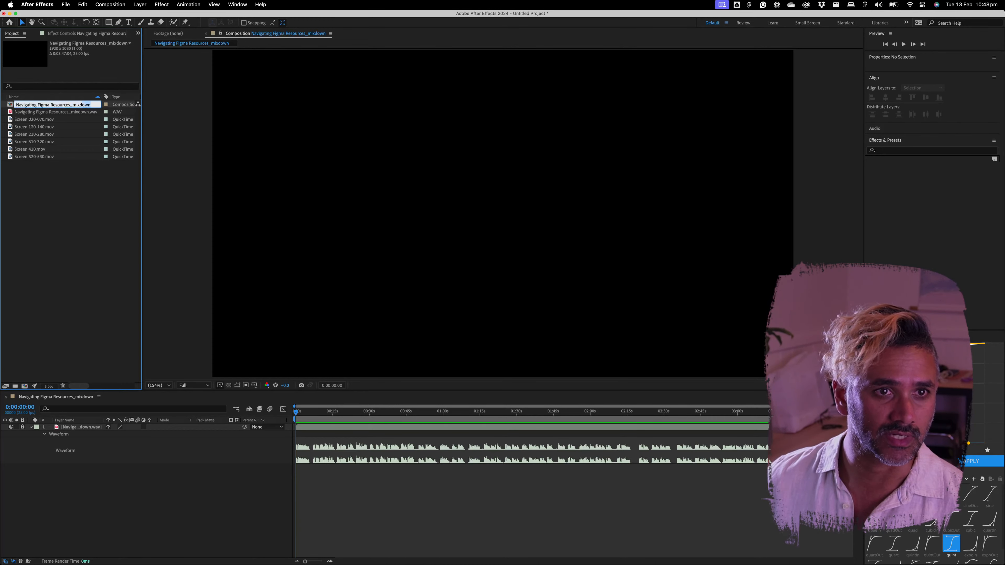
{"action": "key", "text": "BackSpace"}
{"action": "key", "text": "BackSpace"}
{"action": "key", "text": "BackSpace"}
{"action": "key", "text": "BackSpace"}
{"action": "key", "text": "BackSpace"}
{"action": "key", "text": "BackSpace"}
{"action": "key", "text": "BackSpace"}
{"action": "key", "text": "BackSpace"}
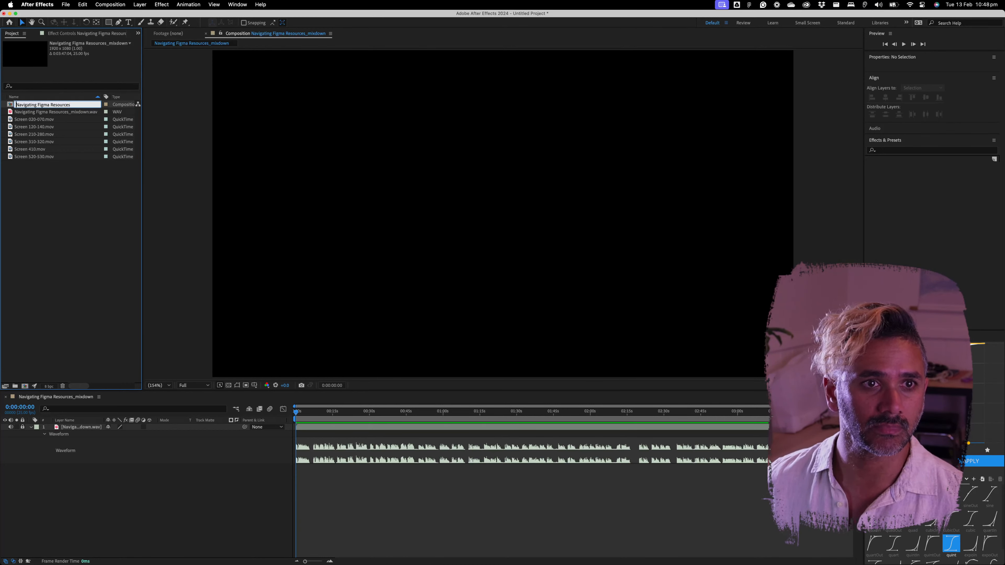
{"action": "type", "text": "1."}
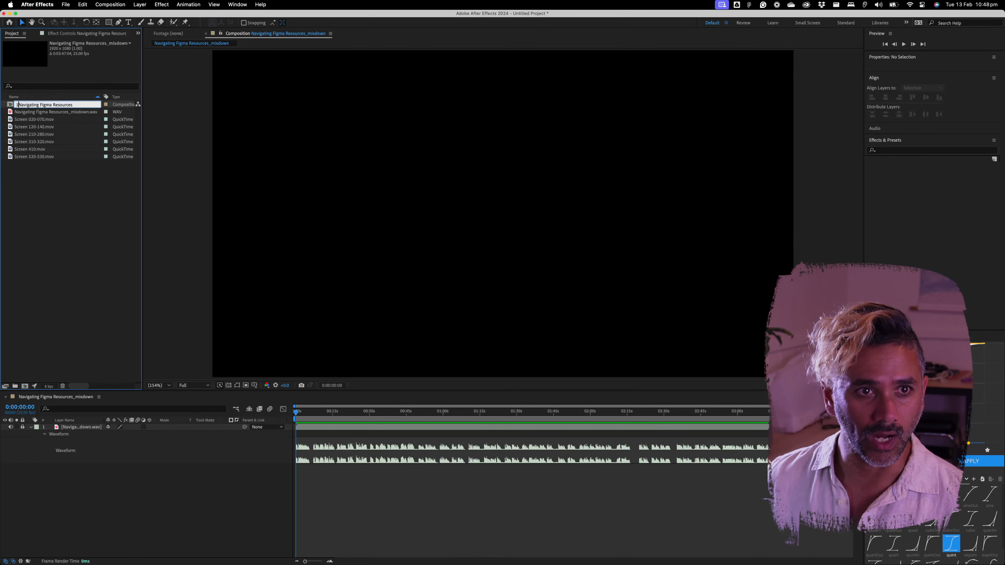
{"action": "key", "text": "Return"}
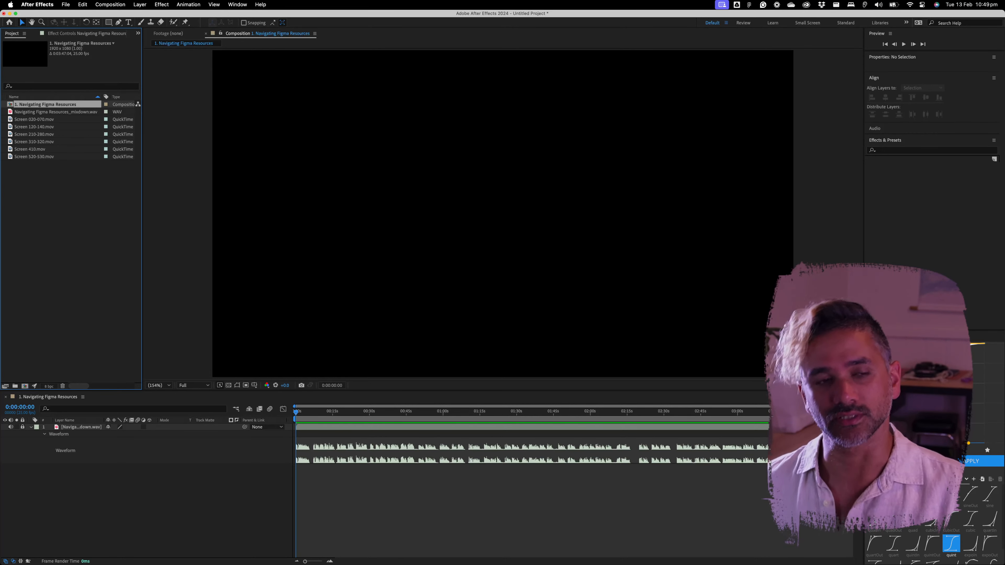
{"action": "left_click", "coordinate": [90, 213]}
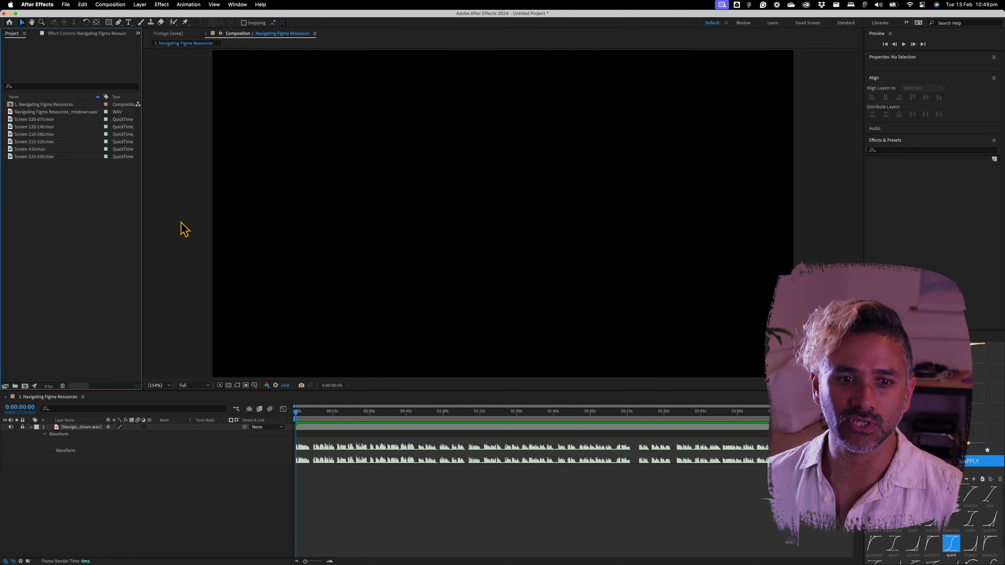
Step: Preview the Screen 020-070.mov footage on its own, scrub to about 27 seconds, and return to the composition
{"action": "left_click", "coordinate": [47, 120]}
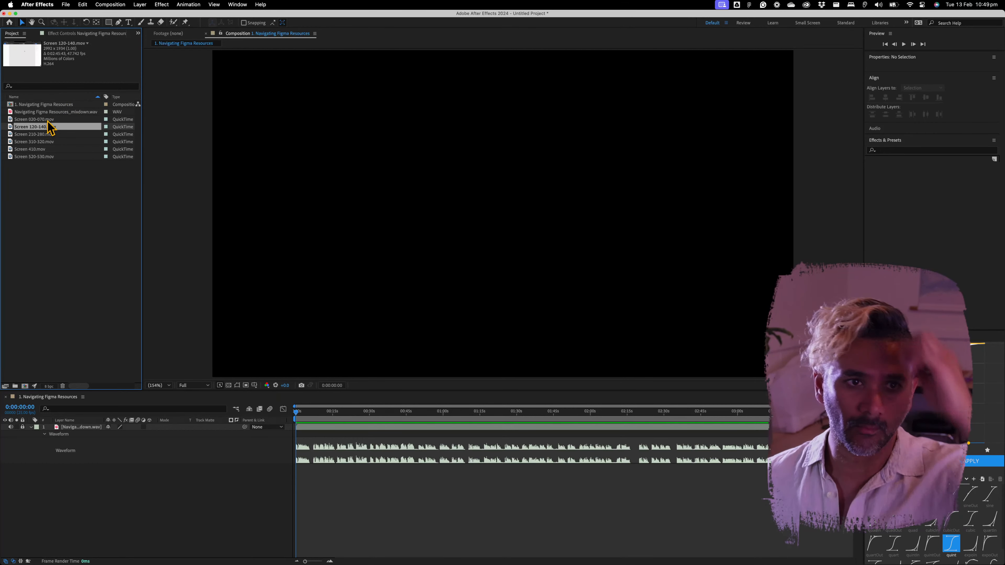
{"action": "double_click", "coordinate": [48, 121]}
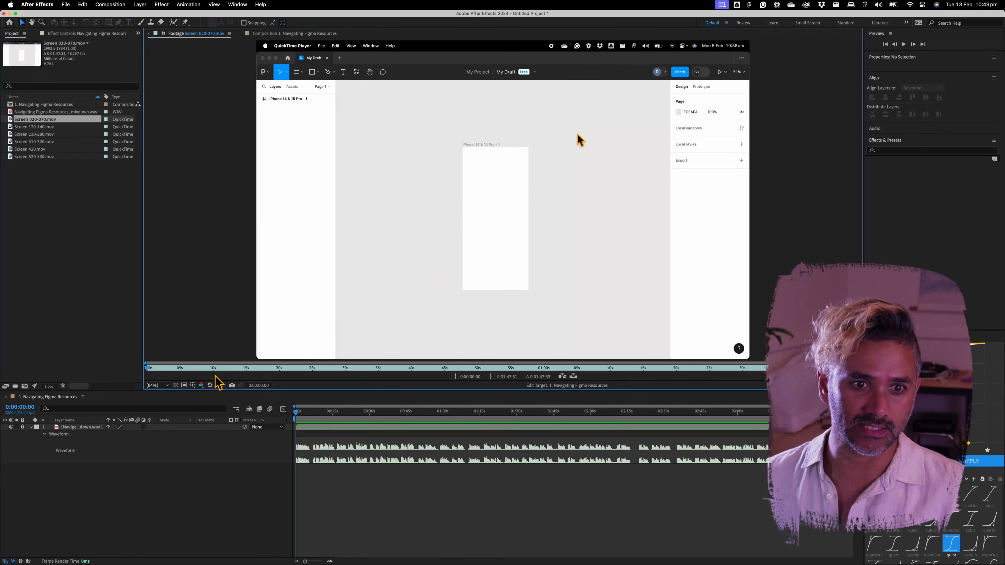
{"action": "left_click", "coordinate": [306, 368]}
{"action": "left_click_drag", "start_coordinate": [308, 373], "coordinate": [331, 370]}
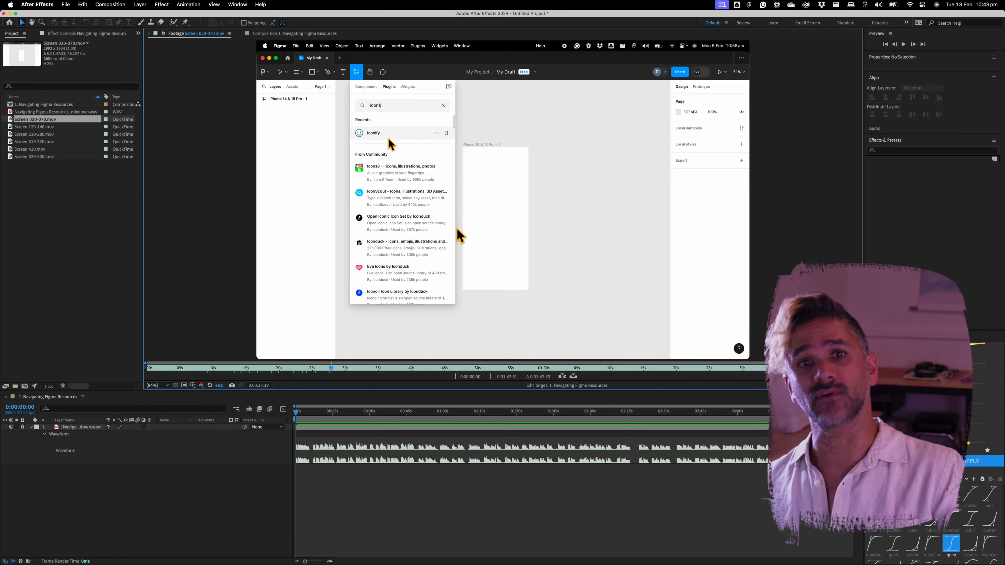
{"action": "left_click", "coordinate": [315, 418]}
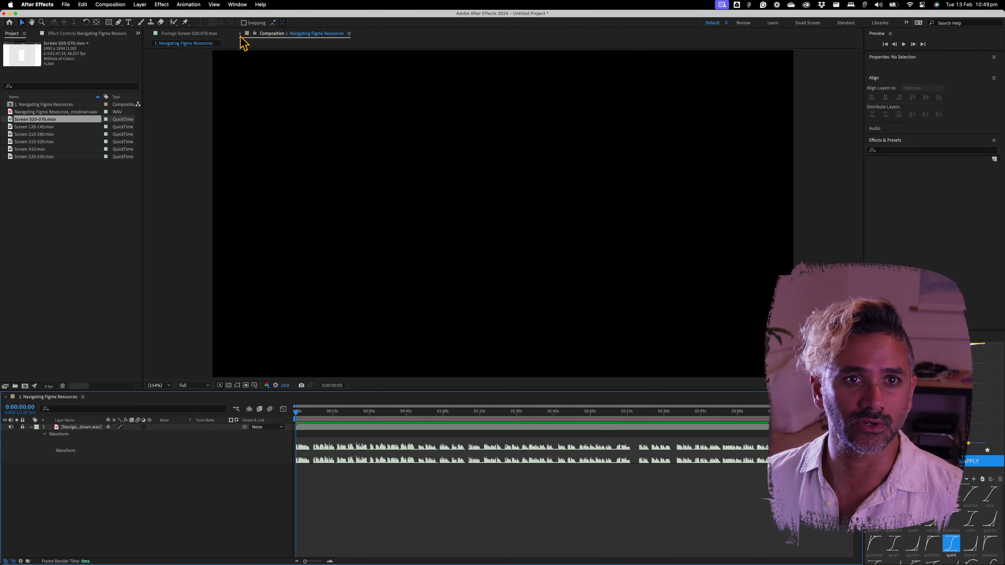
Step: Create a separate matching composition from each of the six Screen .mov clips, from Screen 020-070 through Screen 520-530
{"action": "left_click", "coordinate": [33, 127]}
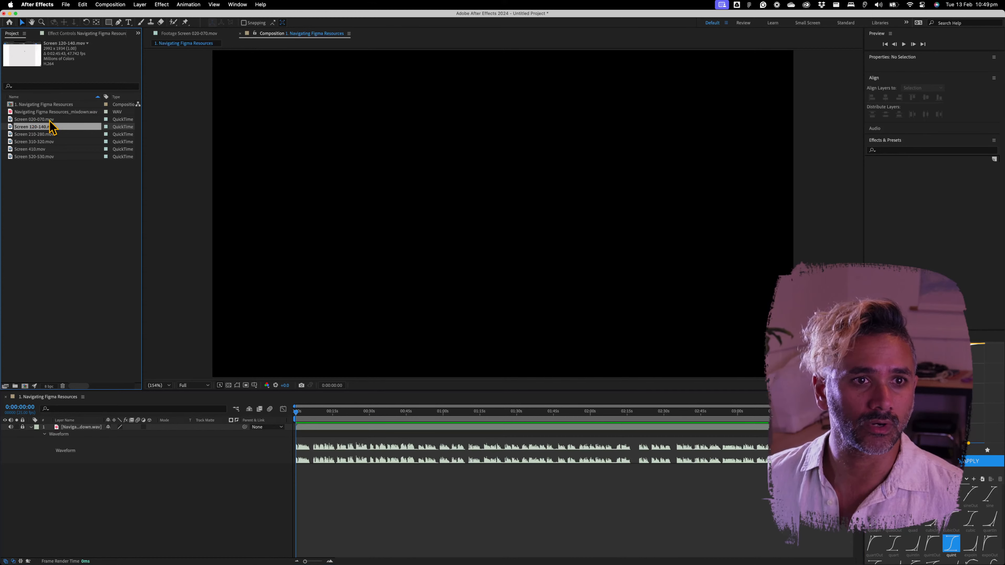
{"action": "left_click", "coordinate": [49, 121]}
{"action": "left_click_drag", "start_coordinate": [48, 120], "coordinate": [25, 386]}
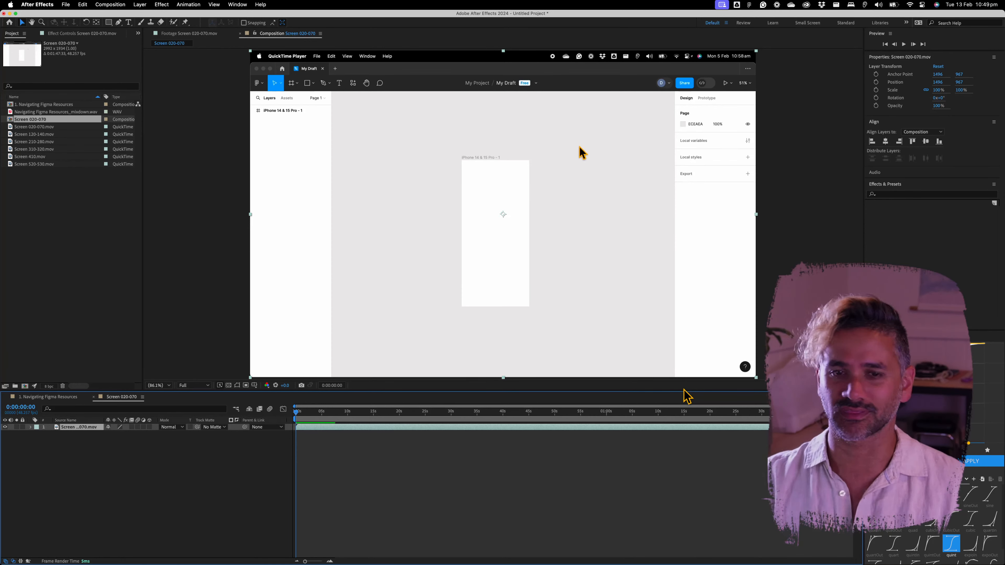
{"action": "left_click", "coordinate": [39, 135]}
{"action": "left_click_drag", "start_coordinate": [42, 137], "coordinate": [25, 386]}
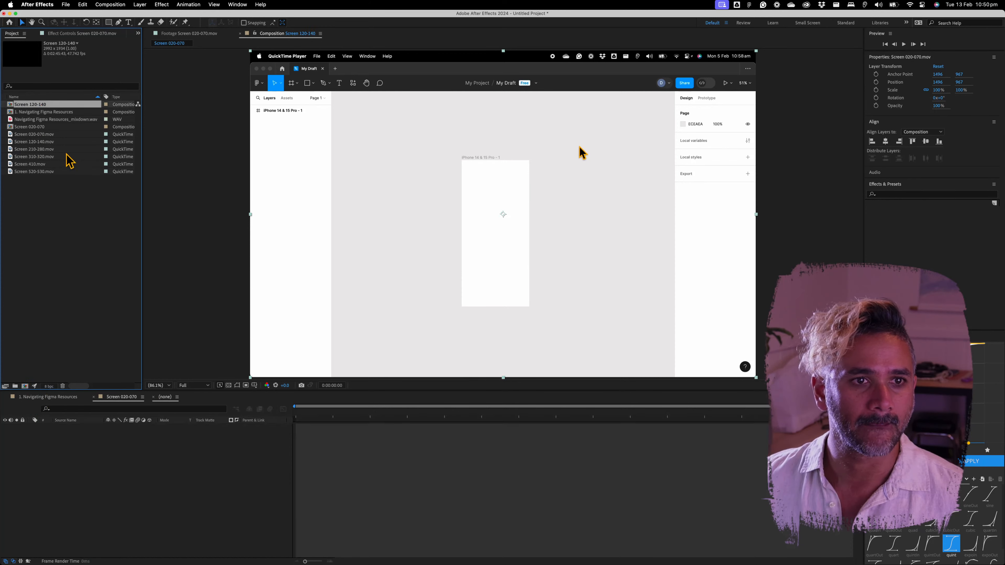
{"action": "left_click_drag", "start_coordinate": [40, 152], "coordinate": [25, 385]}
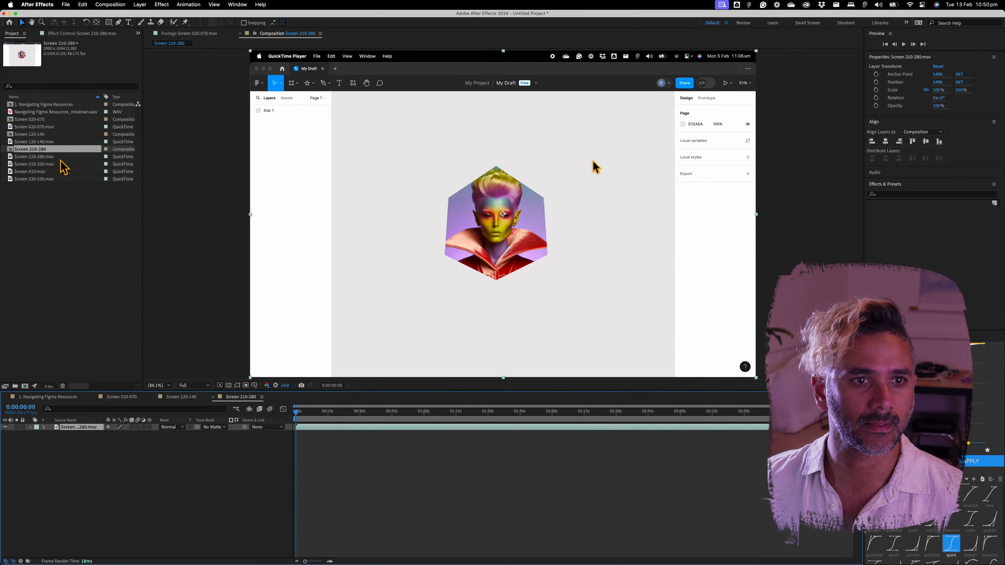
{"action": "left_click_drag", "start_coordinate": [51, 163], "coordinate": [26, 386]}
{"action": "left_click_drag", "start_coordinate": [40, 179], "coordinate": [24, 389]}
{"action": "left_click", "coordinate": [34, 194]}
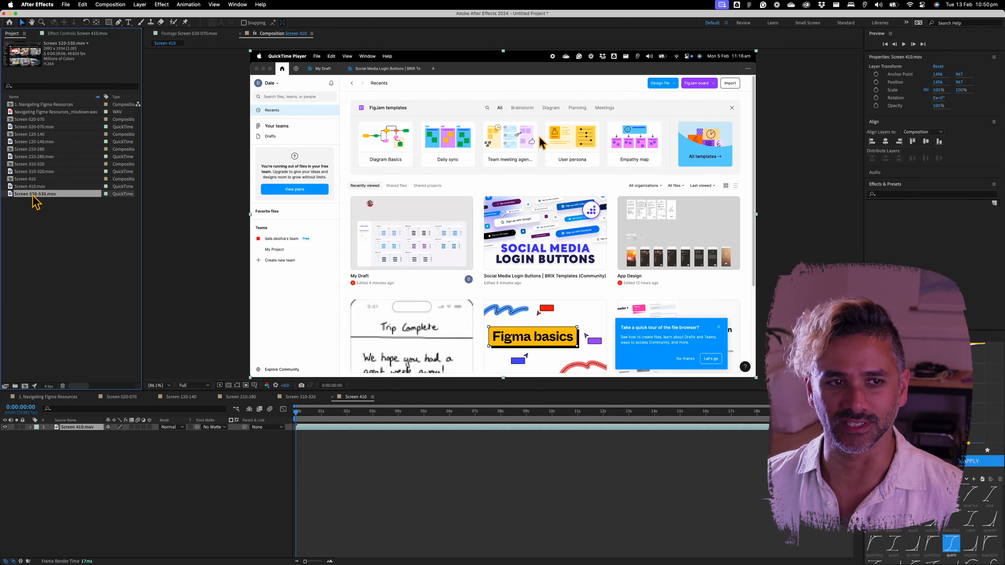
{"action": "left_click_drag", "start_coordinate": [33, 195], "coordinate": [24, 387]}
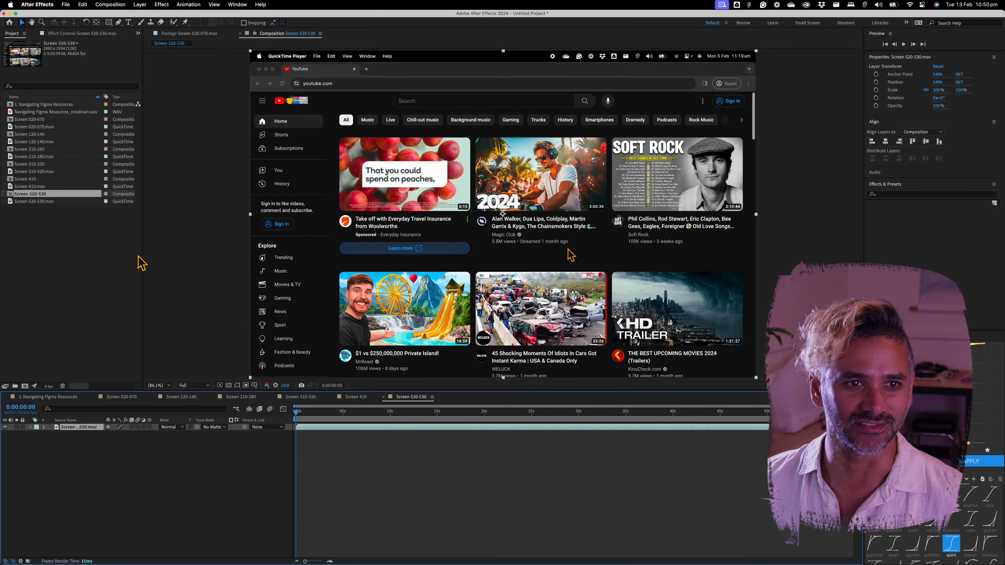
{"action": "left_click", "coordinate": [115, 258]}
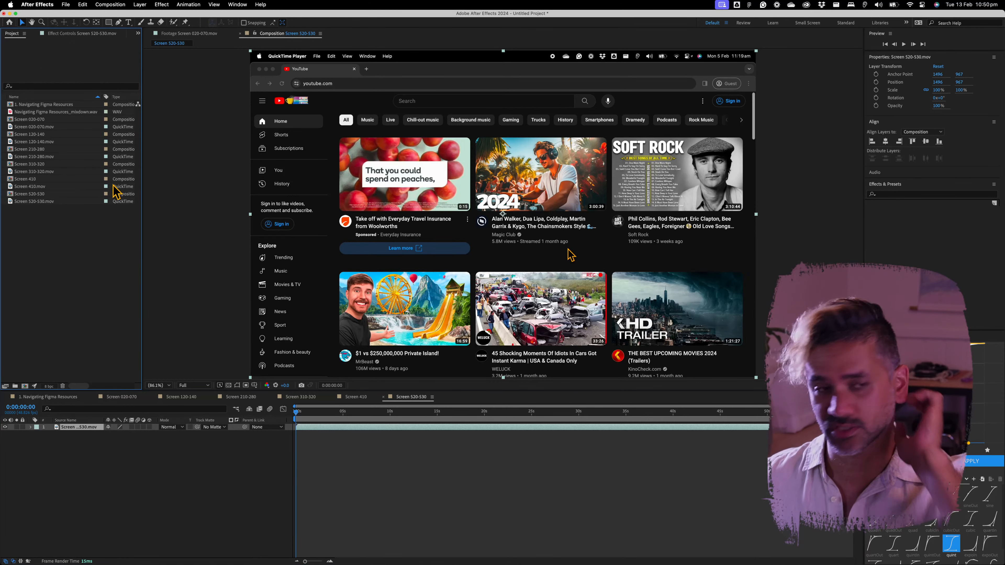
Step: Close the open footage and composition viewers, and reopen the "1. Navigating Figma Resources" composition
{"action": "left_click", "coordinate": [50, 119]}
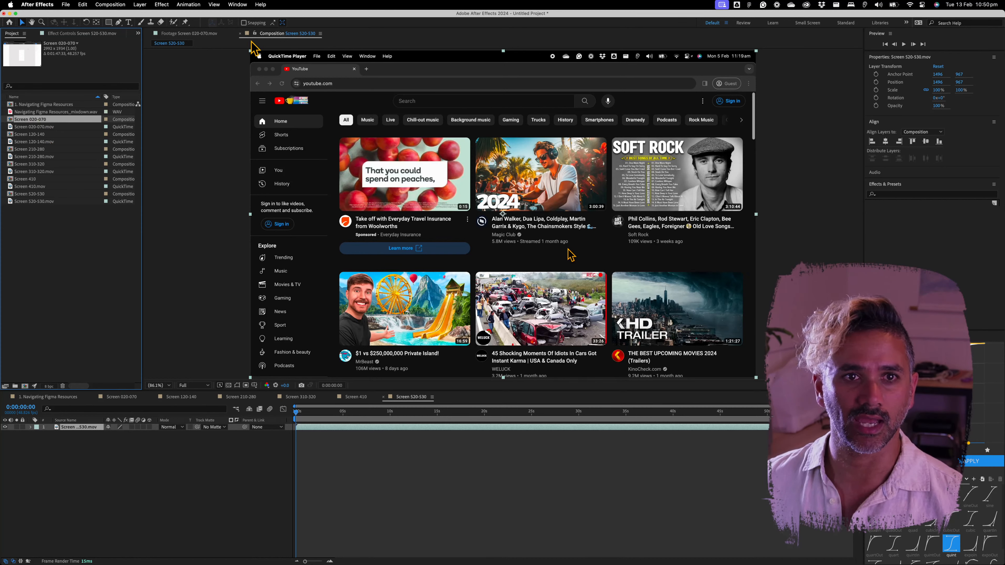
{"action": "left_click", "coordinate": [240, 34]}
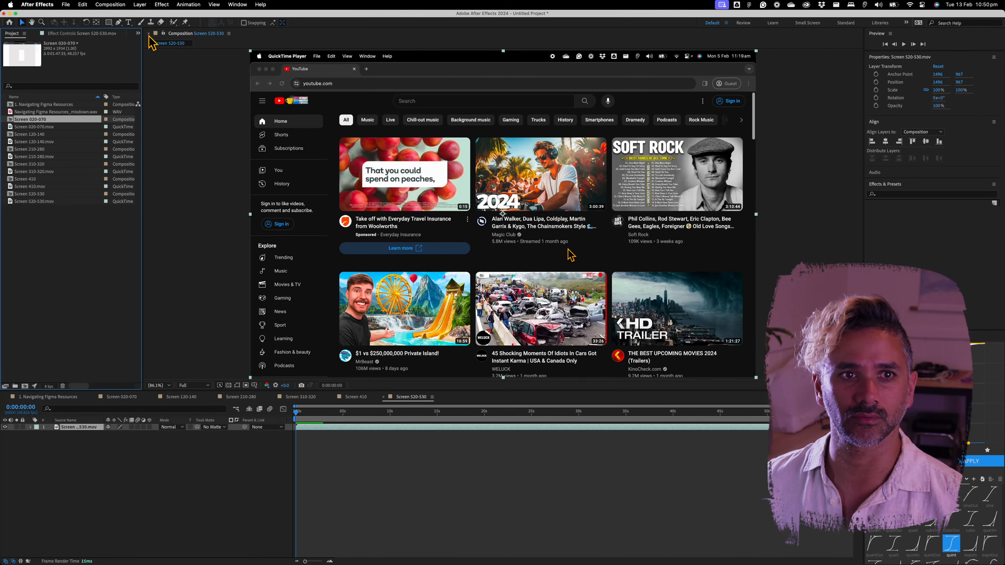
{"action": "left_click", "coordinate": [149, 34]}
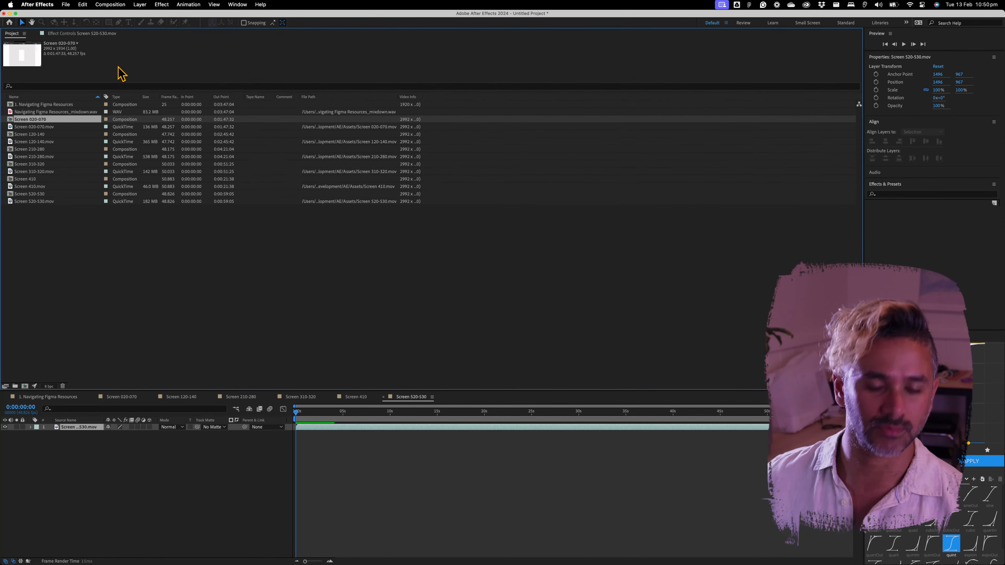
{"action": "left_click", "coordinate": [196, 295]}
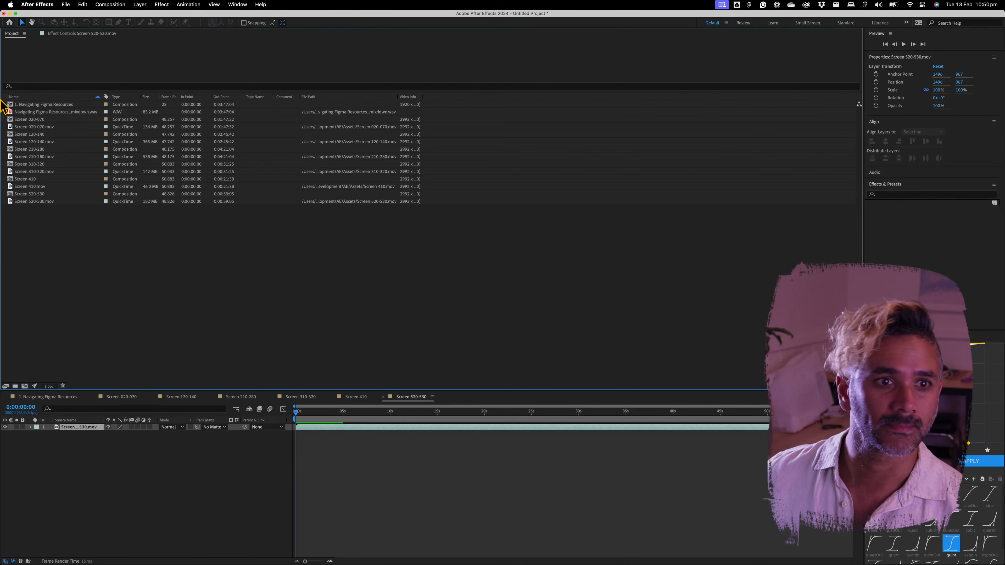
{"action": "double_click", "coordinate": [31, 104]}
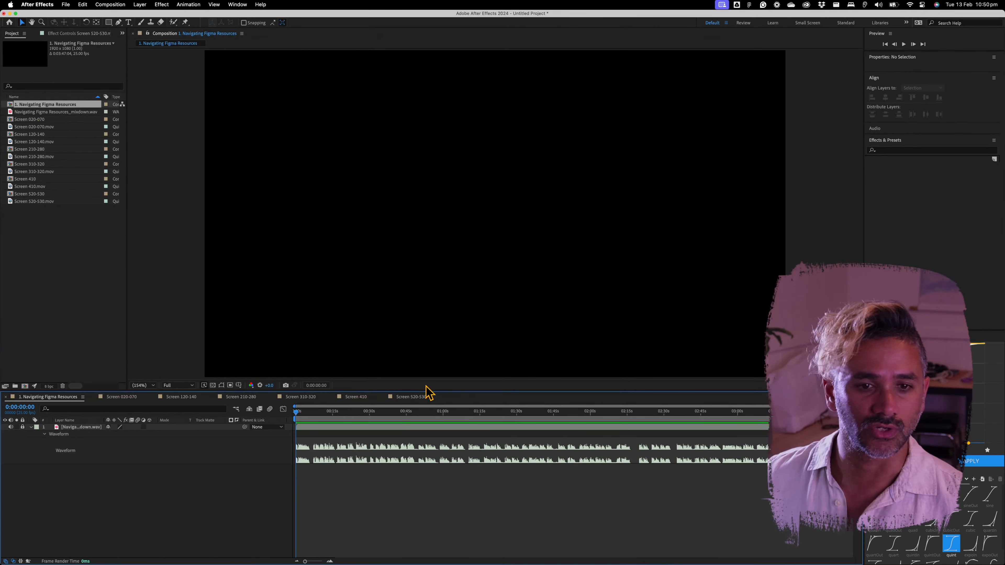
Step: Consult the script in Google Docs in Chrome, highlight the voiceover text of line 020, and return to After Effects
{"action": "mouse_move", "coordinate": [304, 414]}
{"action": "left_mouse_down"}
{"action": "mouse_move", "coordinate": [351, 419]}
{"action": "mouse_move", "coordinate": [316, 426]}
{"action": "left_mouse_up"}
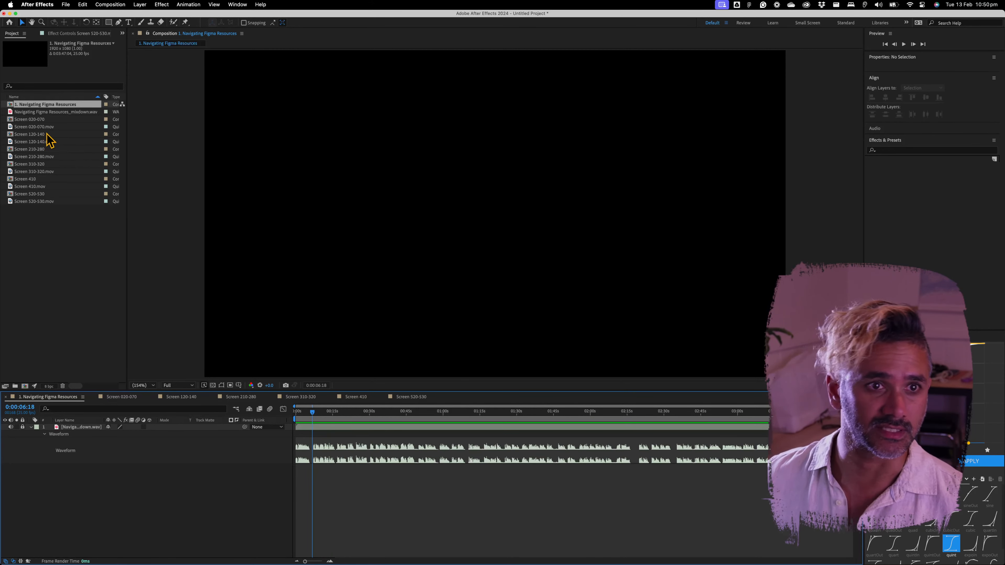
{"action": "left_click", "coordinate": [34, 120]}
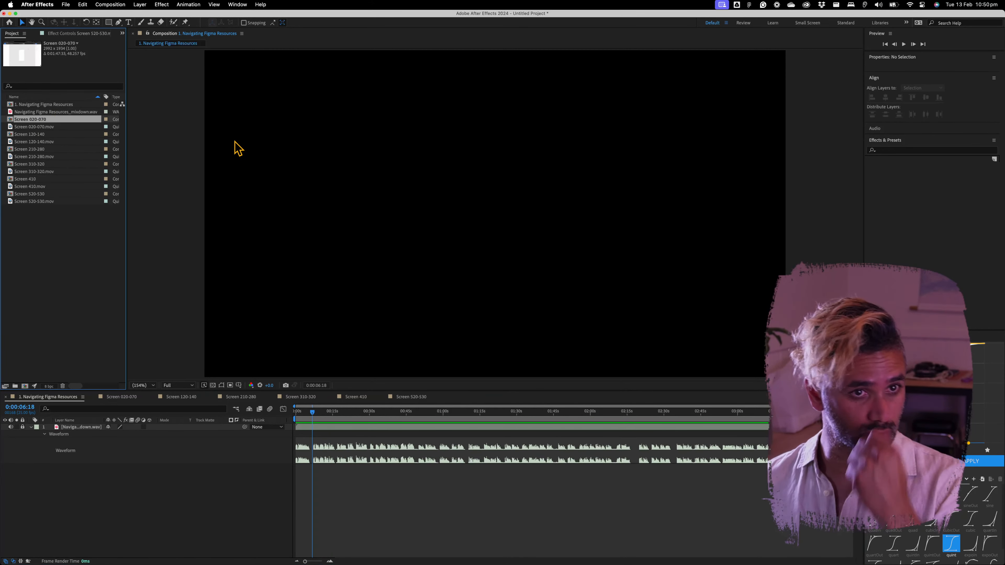
{"action": "key", "text": "ctrl+Left"}
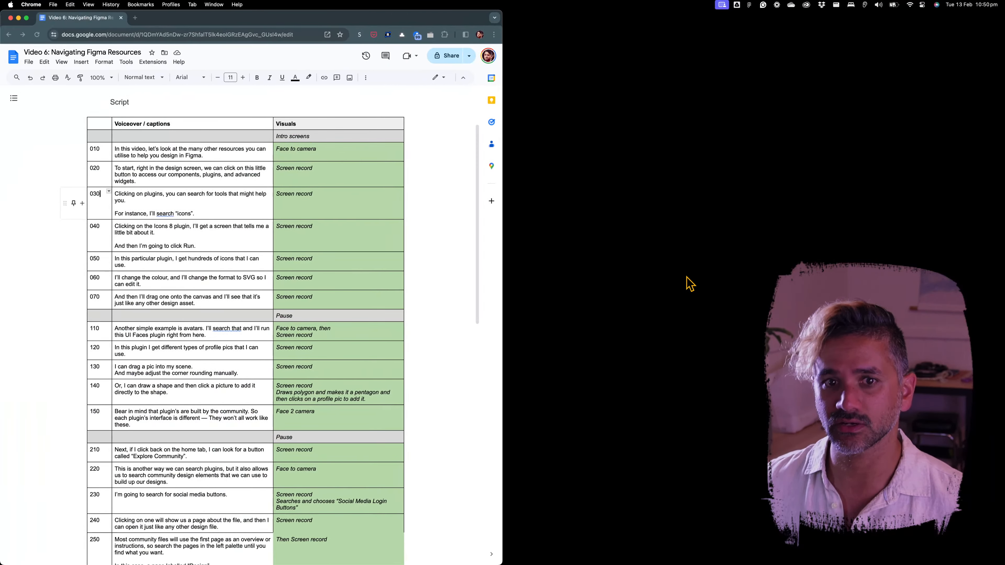
{"action": "left_click_drag", "start_coordinate": [115, 168], "coordinate": [171, 180]}
{"action": "left_click", "coordinate": [174, 176]}
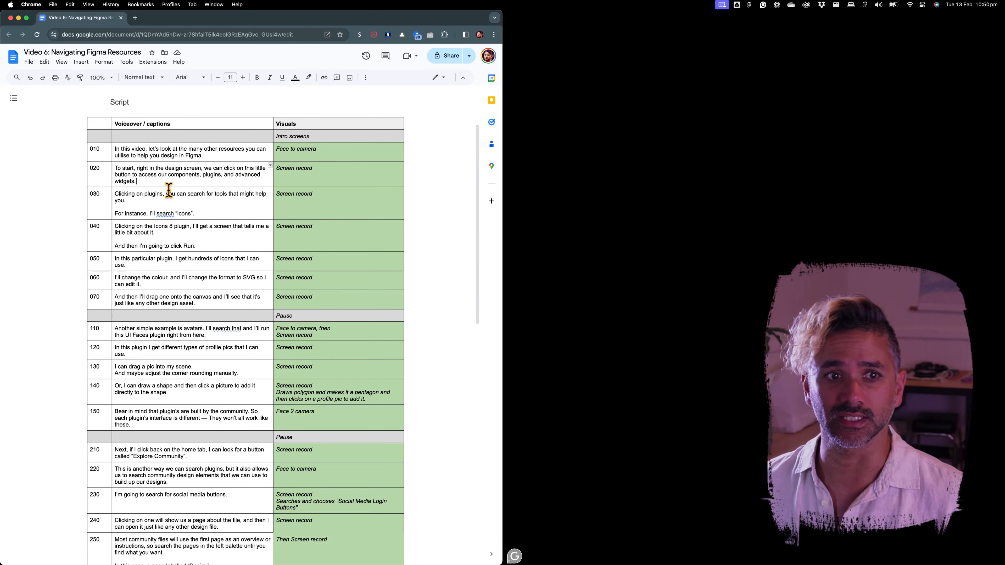
{"action": "left_click_drag", "start_coordinate": [137, 182], "coordinate": [112, 169]}
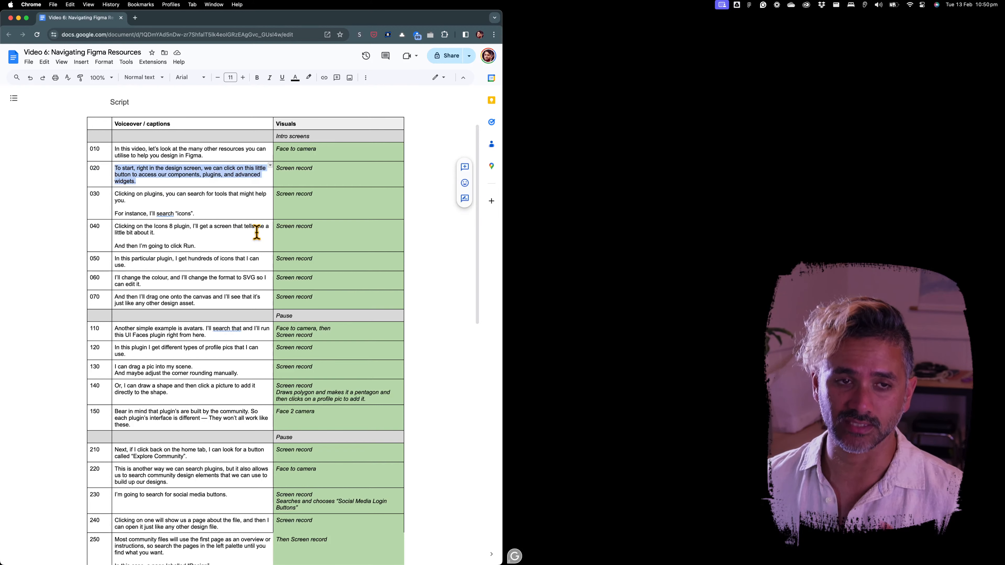
{"action": "key", "text": "super+Tab"}
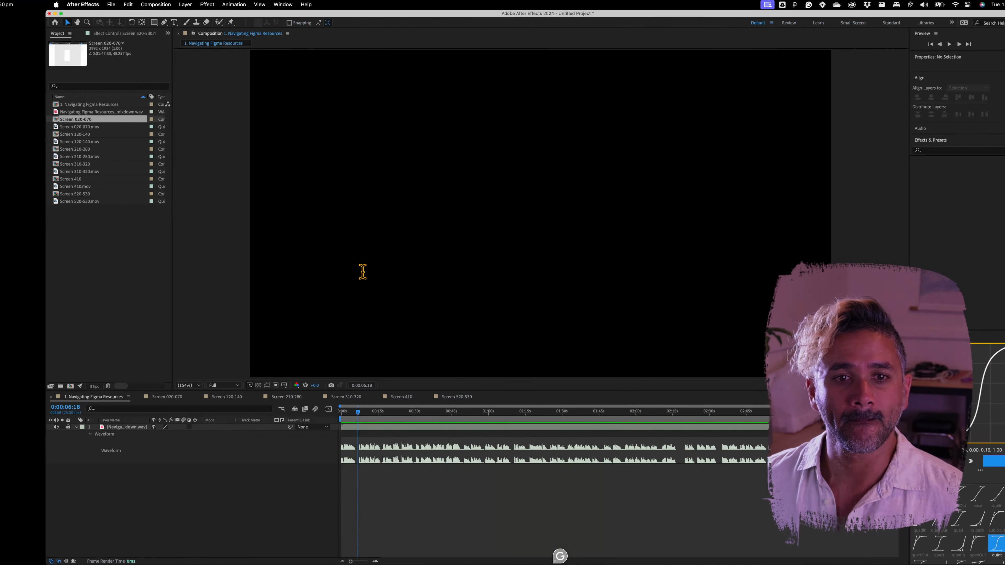
Step: Play the voiceover to locate the start of line 020 and park the current time at 0:00:07:04
{"action": "left_click_drag", "start_coordinate": [311, 416], "coordinate": [307, 414]}
{"action": "key", "text": "space"}
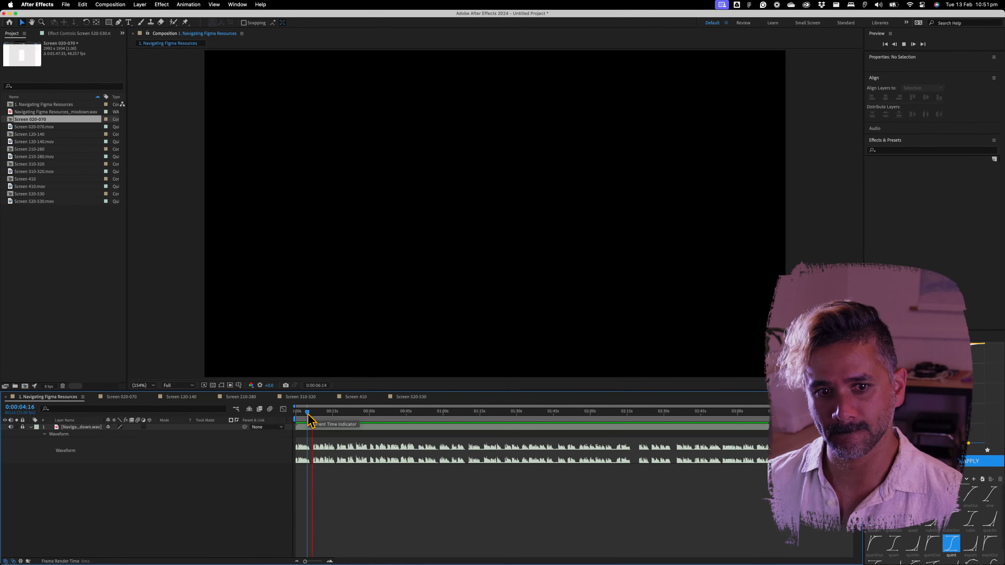
{"action": "key", "text": "space"}
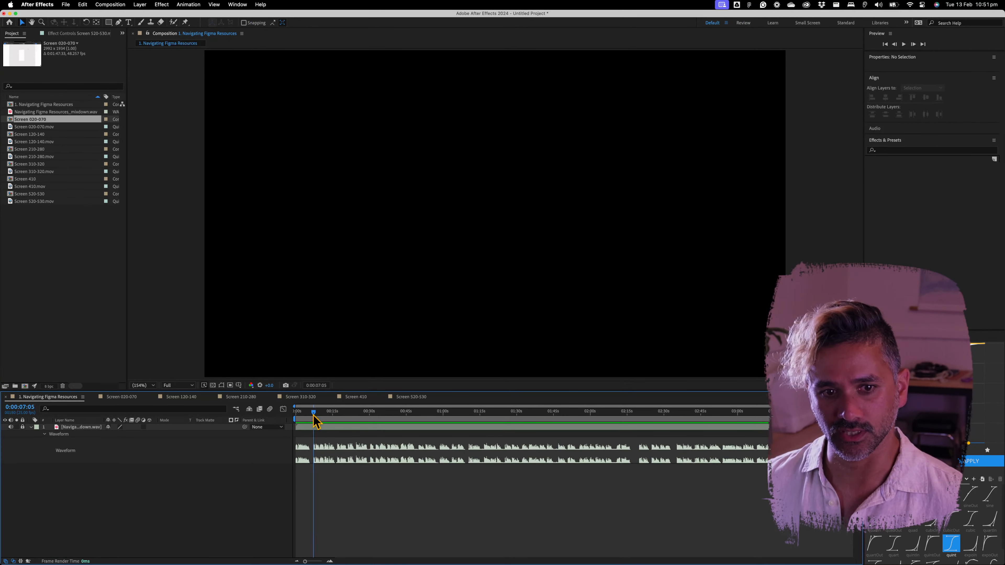
{"action": "scroll", "coordinate": [312, 459], "scroll_direction": "up", "scroll_amount": 3}
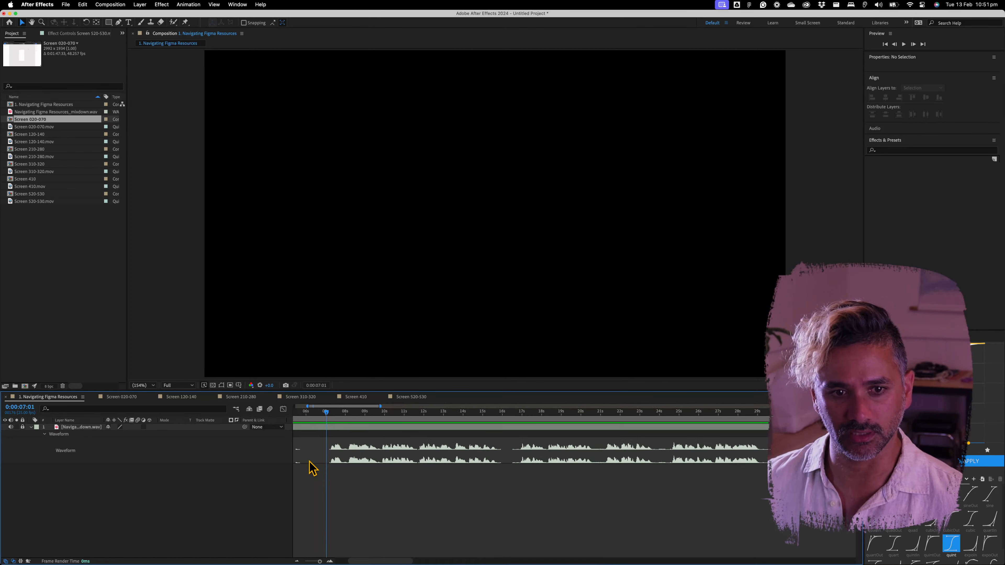
{"action": "left_click_drag", "start_coordinate": [326, 414], "coordinate": [329, 415]}
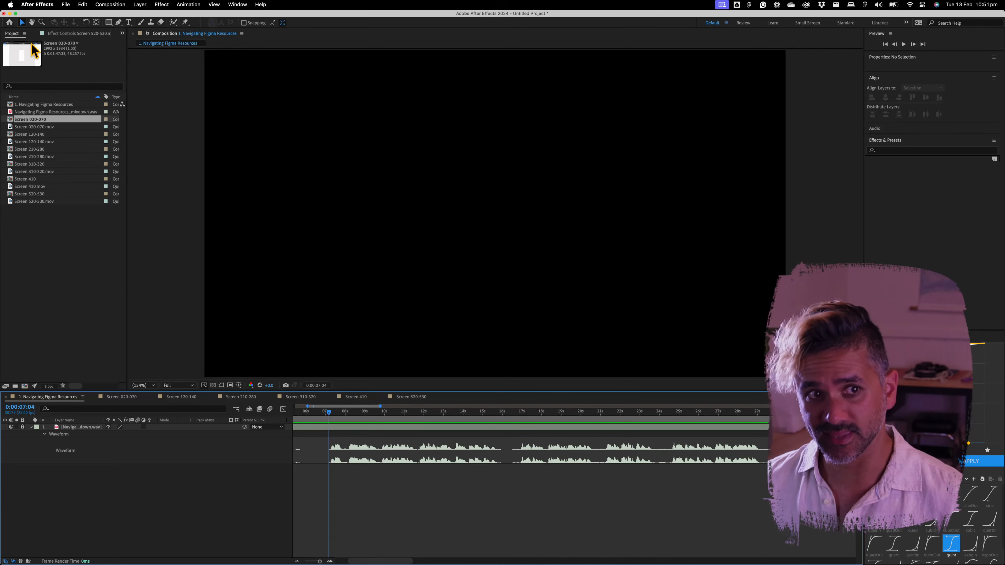
Step: Add the Screen 020-070 composition as a layer above the voiceover in the main composition
{"action": "left_click_drag", "start_coordinate": [35, 122], "coordinate": [154, 427]}
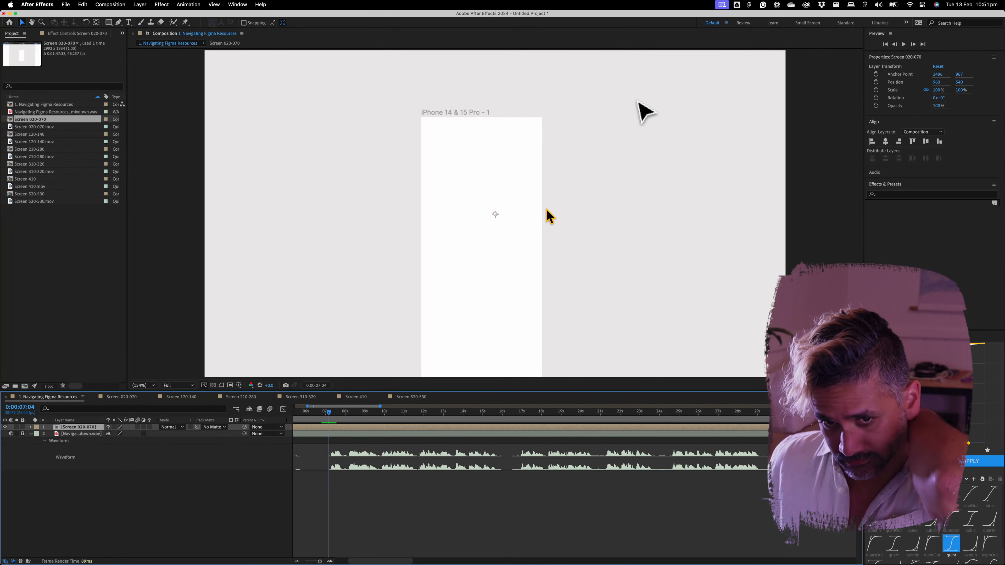
{"action": "scroll", "coordinate": [507, 221], "scroll_direction": "down", "scroll_amount": 2}
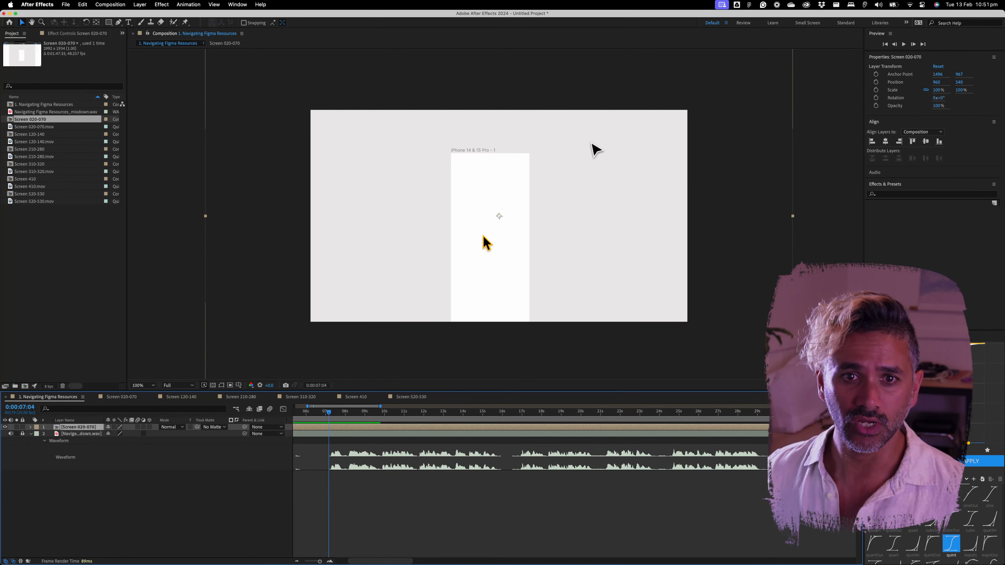
{"action": "scroll", "coordinate": [485, 240], "scroll_direction": "down", "scroll_amount": 4}
{"action": "scroll", "coordinate": [483, 236], "scroll_direction": "up", "scroll_amount": 2}
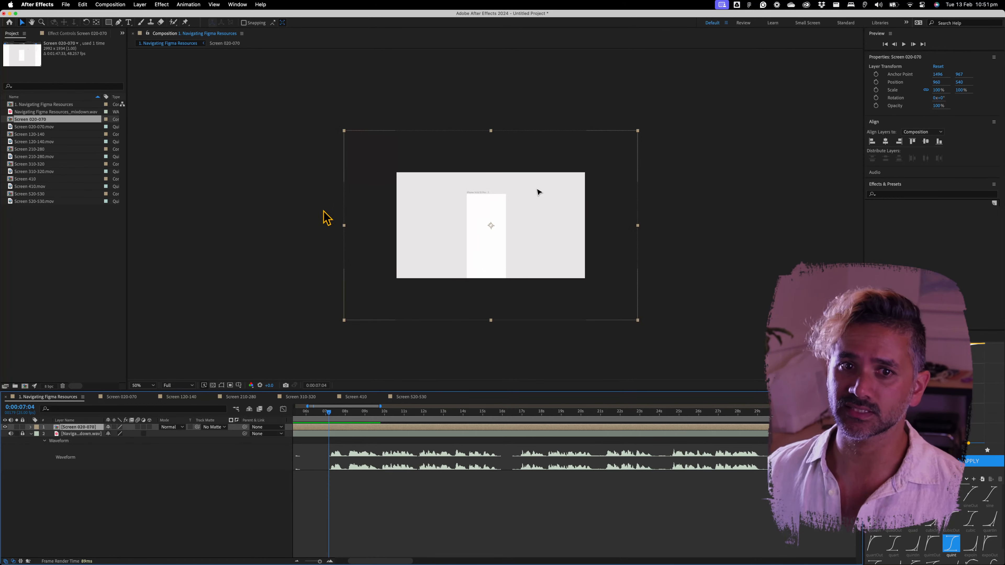
{"action": "left_click", "coordinate": [427, 515]}
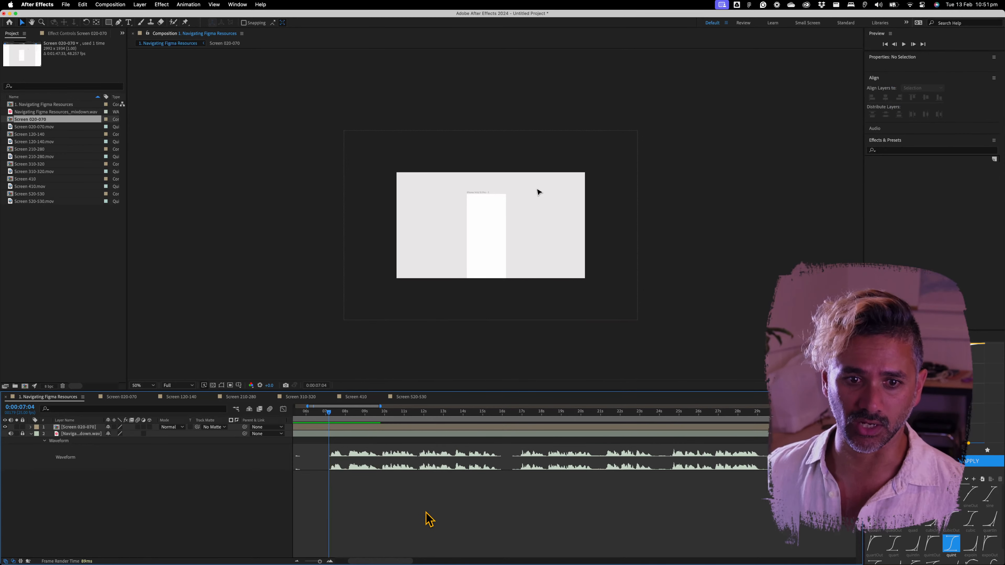
Step: Check the main composition's frame size and frame rate in its settings, leaving them as they are
{"action": "key", "text": "super+Tab"}
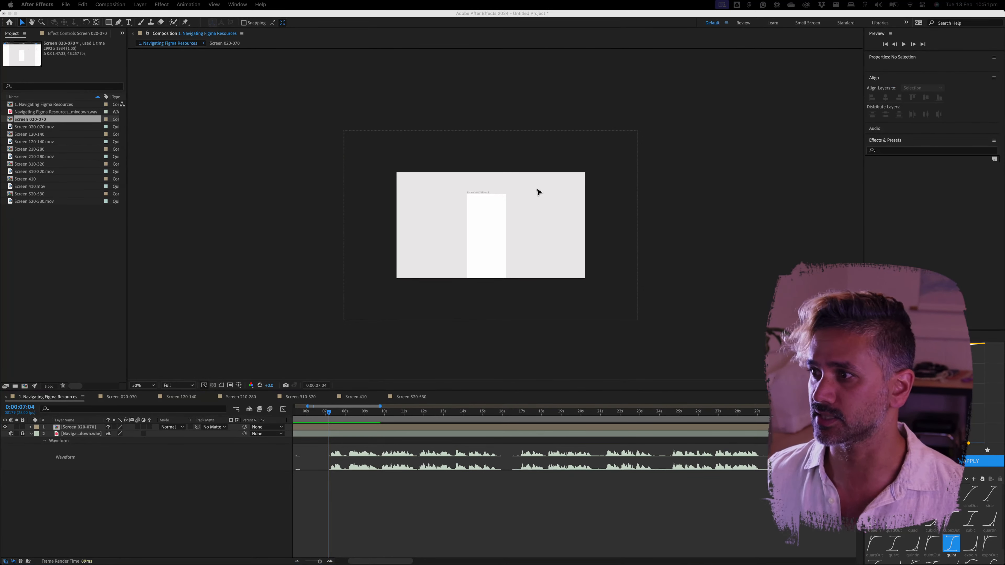
{"action": "key", "text": "super+k"}
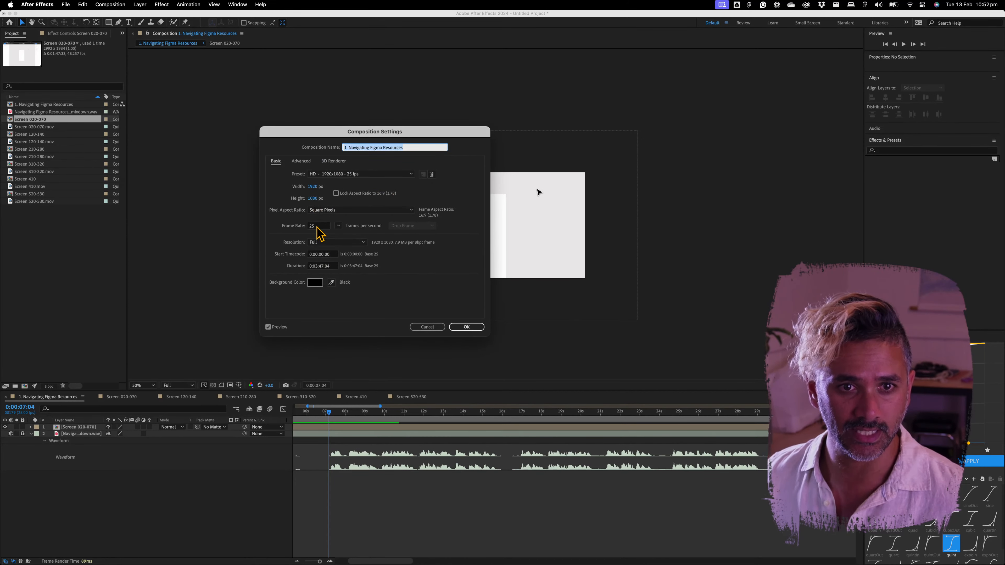
{"action": "left_click", "coordinate": [427, 328]}
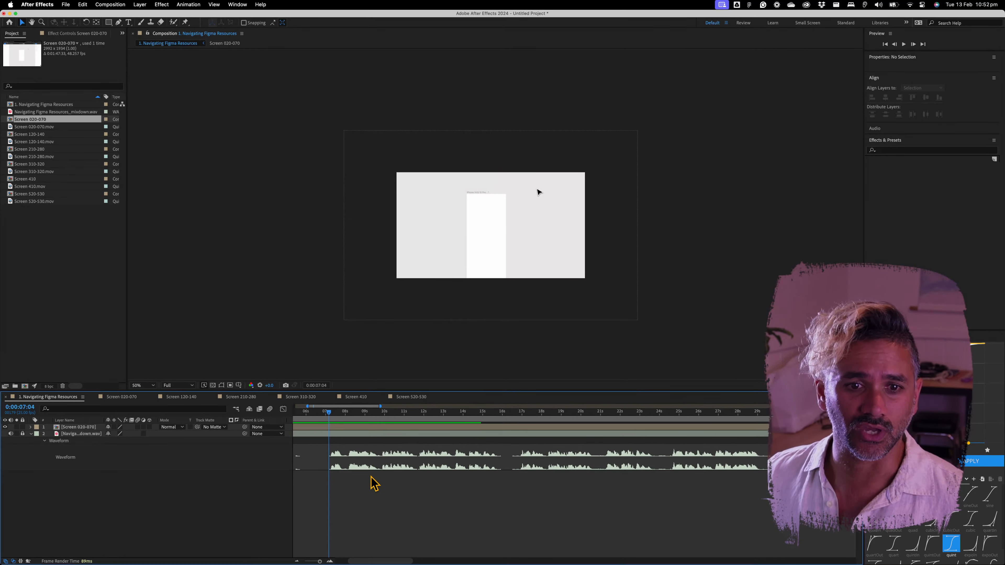
Step: Scale the Screen 020-070 layer down proportionally to about 51% so the whole recording fits inside the frame
{"action": "left_click", "coordinate": [465, 263]}
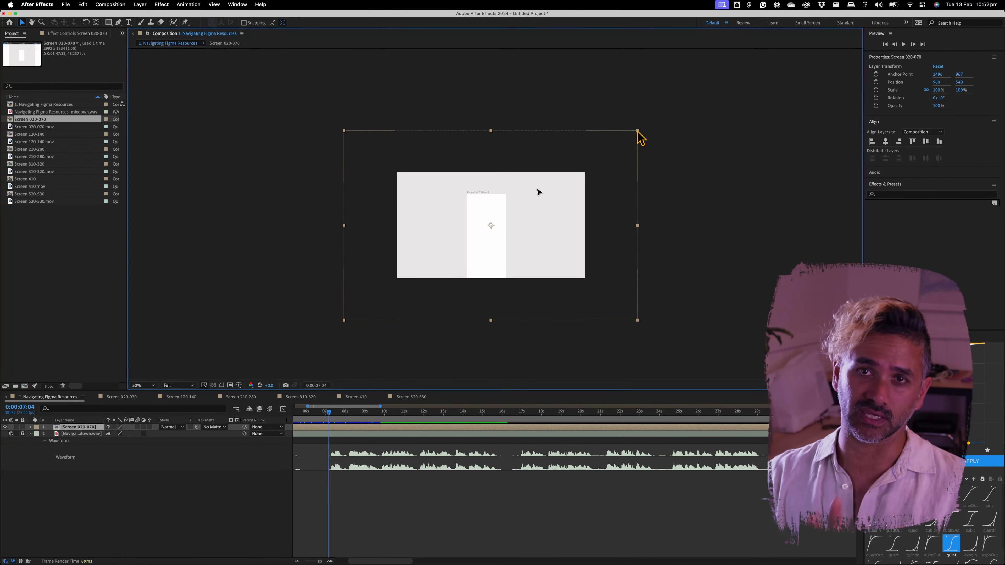
{"action": "left_click_drag", "start_coordinate": [638, 131], "coordinate": [565, 178]}
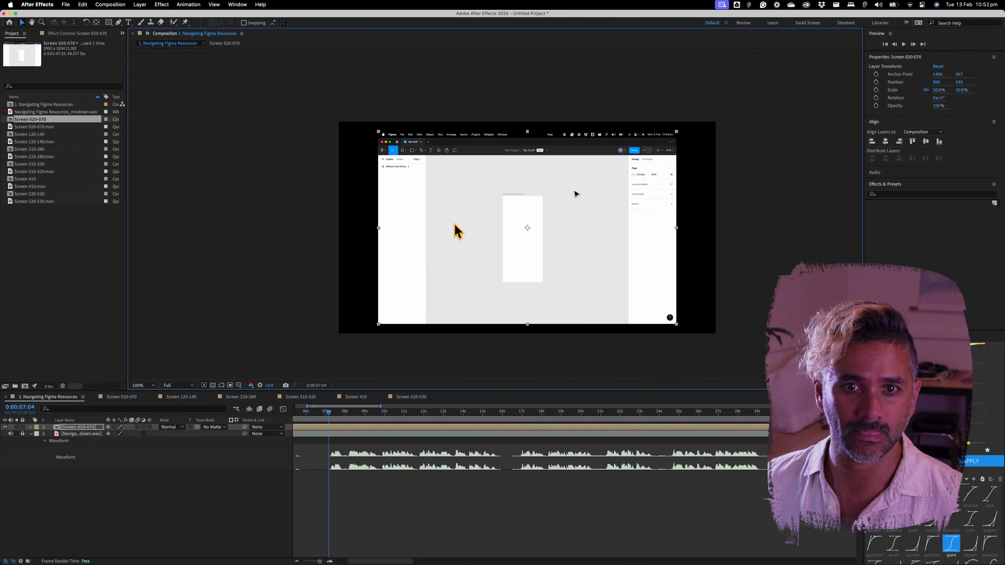
{"action": "scroll", "coordinate": [457, 221], "scroll_direction": "up", "scroll_amount": 3}
{"action": "scroll", "coordinate": [456, 223], "scroll_direction": "down", "scroll_amount": 2}
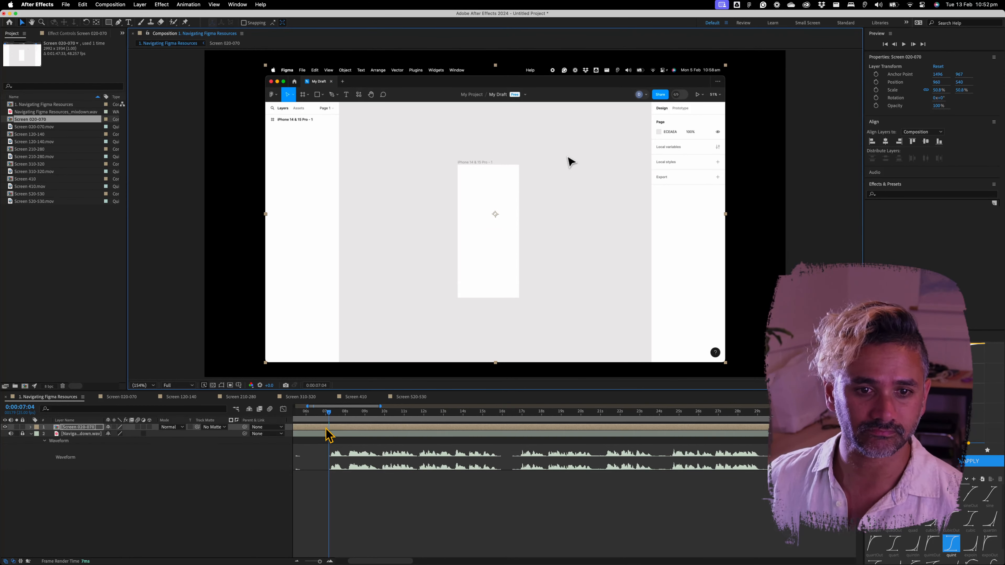
Step: Switch to the script in Chrome and highlight line 020 from "right in the design screen" to "widgets."
{"action": "left_click_drag", "start_coordinate": [326, 429], "coordinate": [471, 442]}
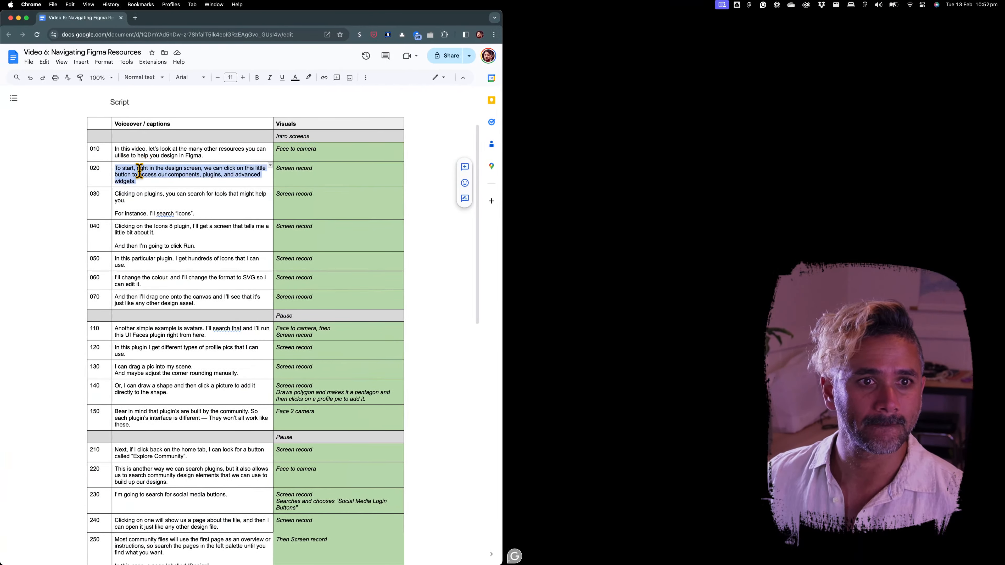
{"action": "left_click", "coordinate": [312, 169]}
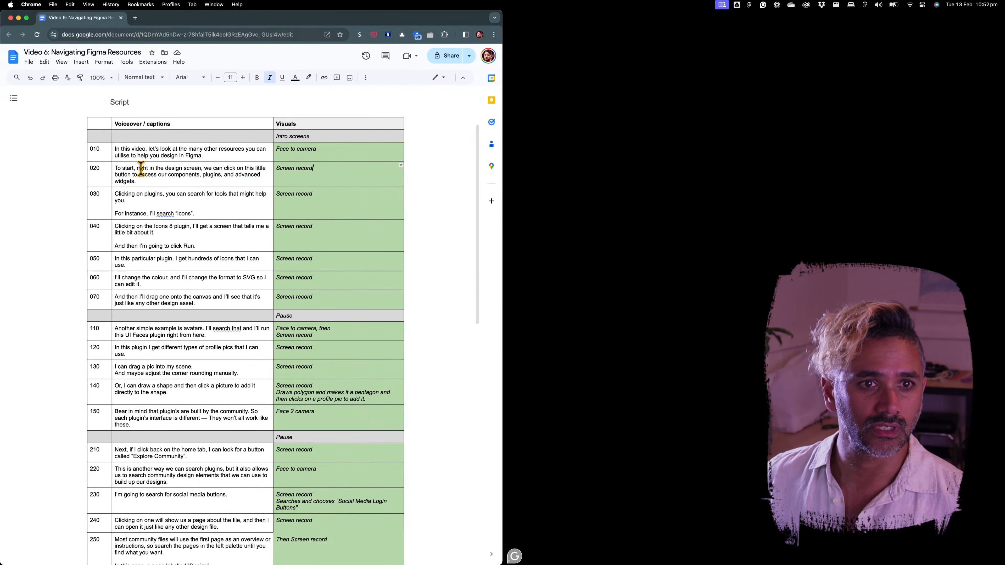
{"action": "left_click_drag", "start_coordinate": [141, 168], "coordinate": [184, 182]}
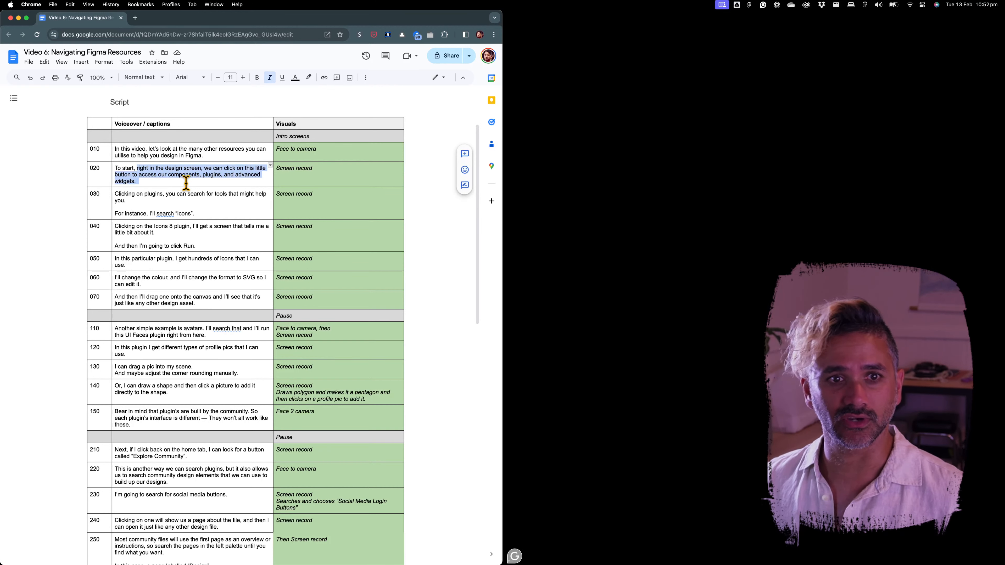
Step: Switch back to After Effects and shift the Screen 020-070 recording earlier, keeping its visible start at 0:00:07:04
{"action": "left_click", "coordinate": [202, 182]}
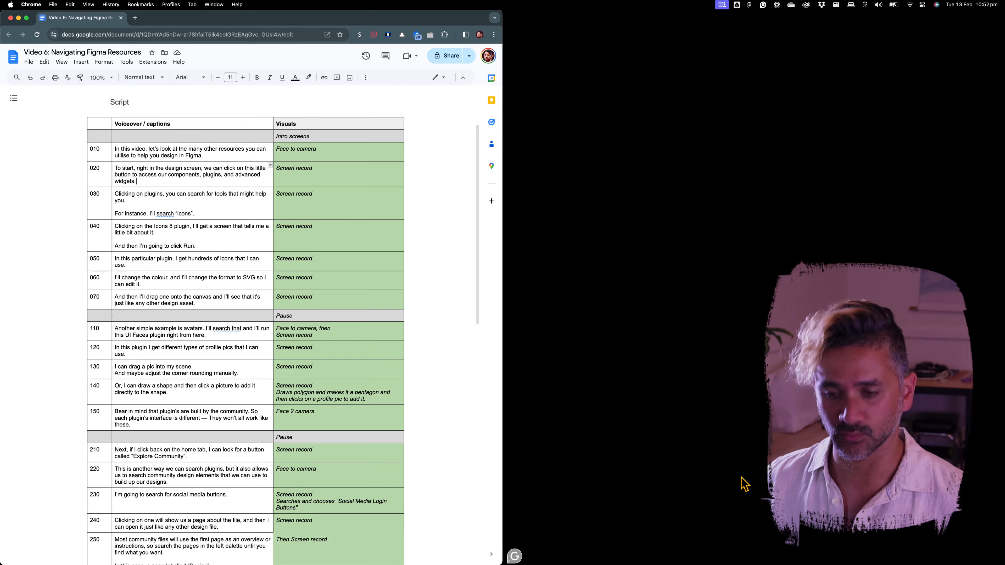
{"action": "key", "text": "ctrl+Right"}
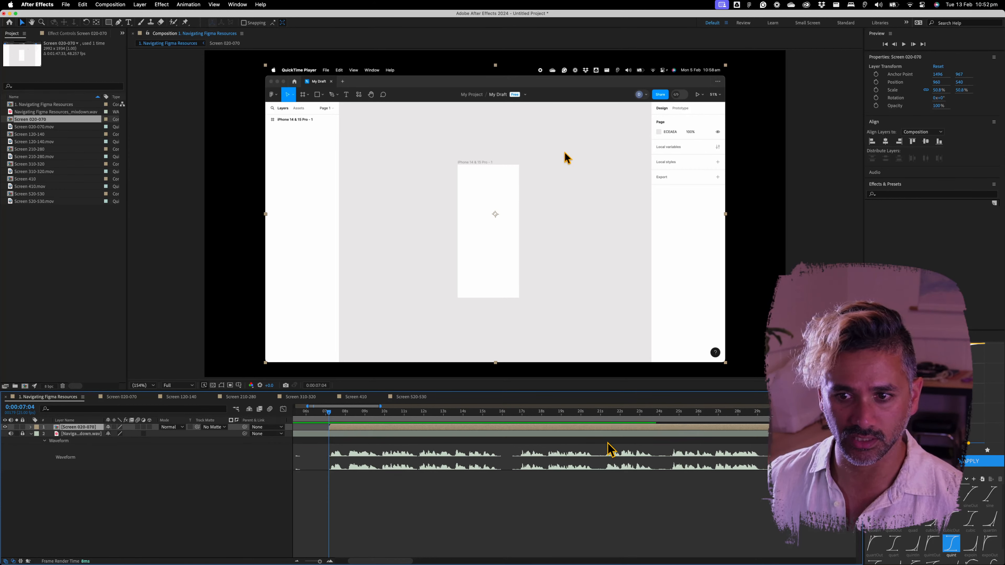
{"action": "key", "text": "minus"}
{"action": "key", "text": "minus"}
{"action": "key", "text": "minus"}
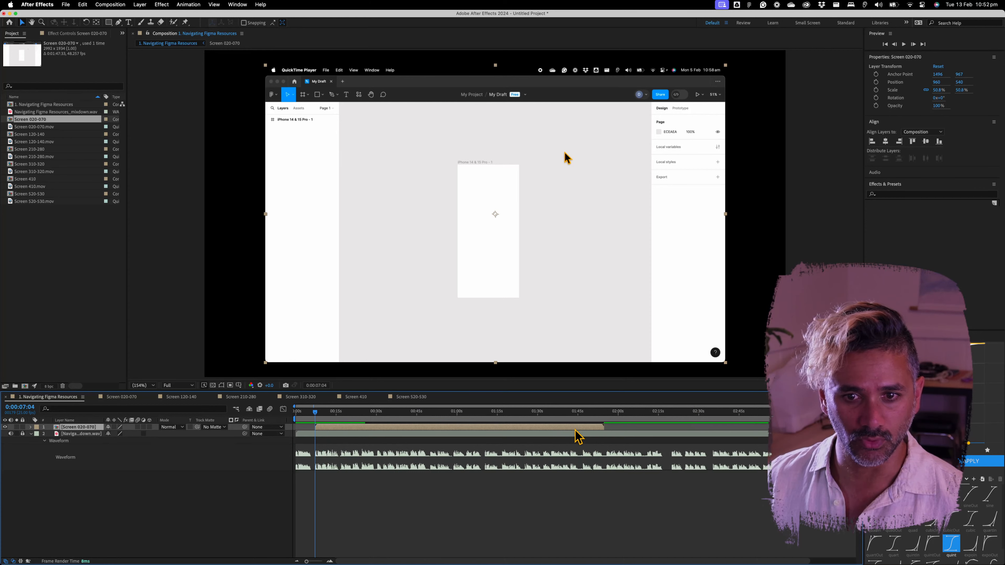
{"action": "mouse_move", "coordinate": [576, 430]}
{"action": "left_mouse_down"}
{"action": "mouse_move", "coordinate": [381, 436]}
{"action": "mouse_move", "coordinate": [596, 434]}
{"action": "mouse_move", "coordinate": [499, 435]}
{"action": "mouse_move", "coordinate": [544, 439]}
{"action": "left_mouse_up"}
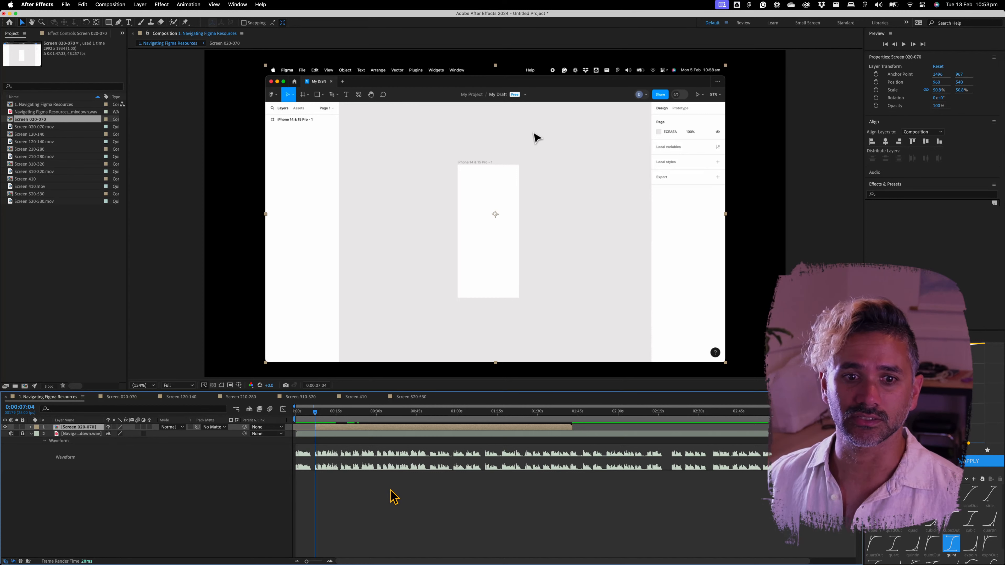
Step: Play the main composition from 0:00:07:04 to check the screen recording's timing against the voiceover
{"action": "key", "text": "space"}
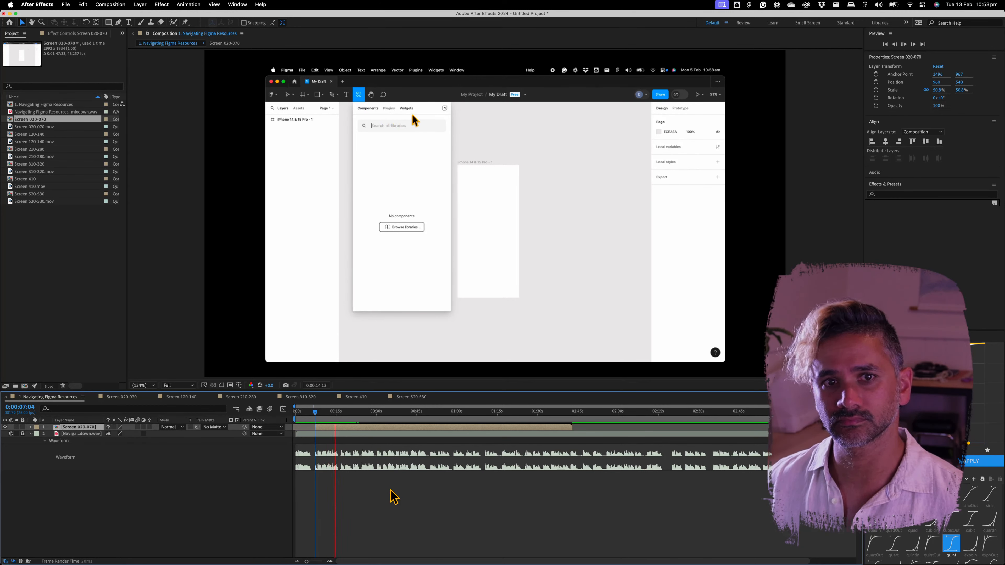
{"action": "key", "text": "space"}
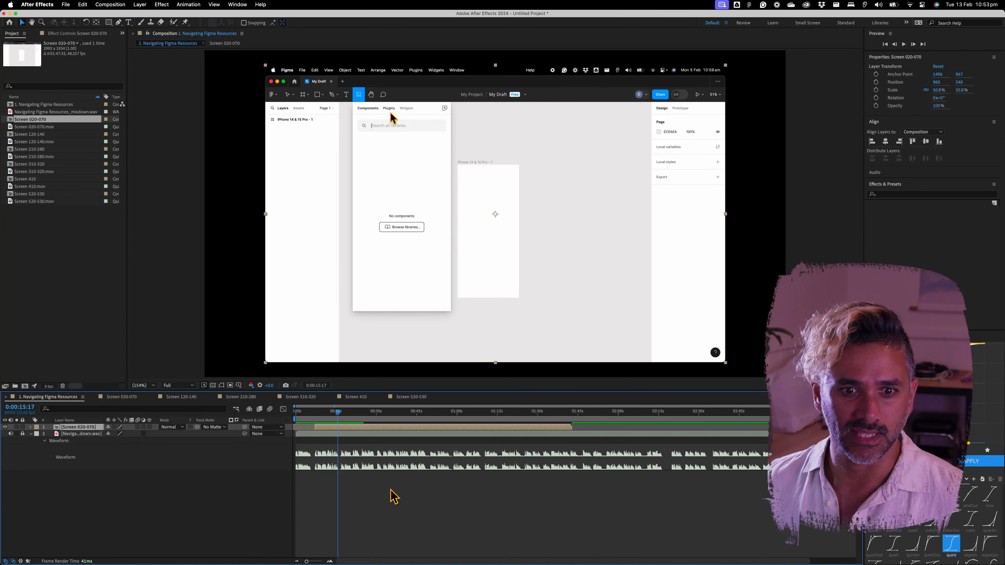
{"action": "key", "text": "space"}
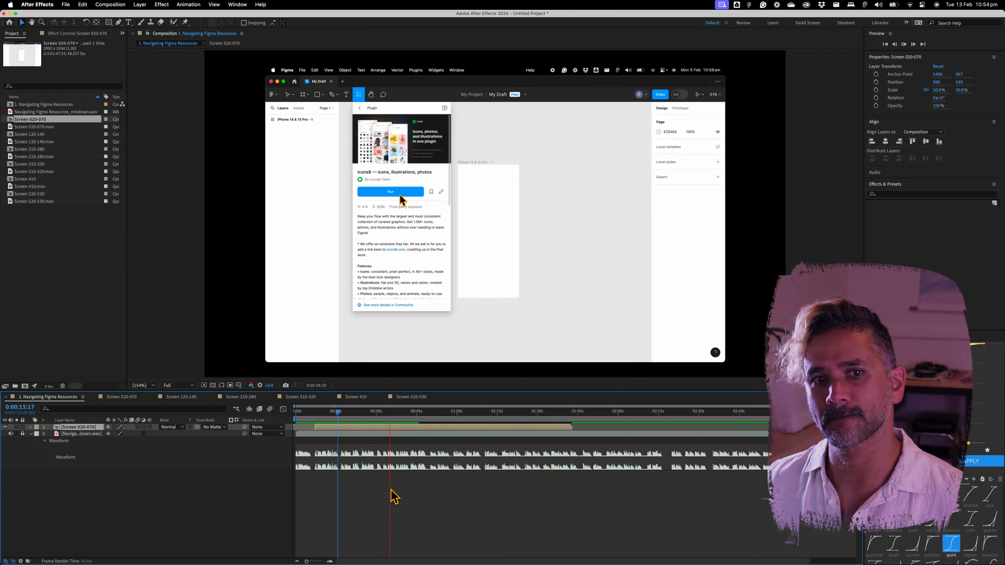
{"action": "key", "text": "space"}
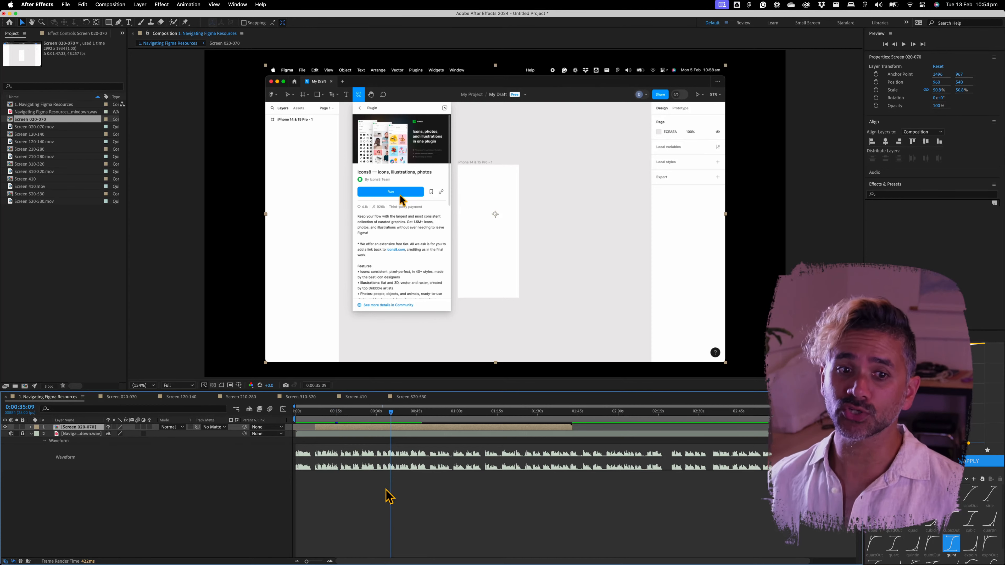
Step: Split the Screen 020-070 layer at 0:00:31:00, on the Icons8 plugin page
{"action": "scroll", "coordinate": [375, 438], "scroll_direction": "up", "scroll_amount": 2}
{"action": "left_click", "coordinate": [349, 415]}
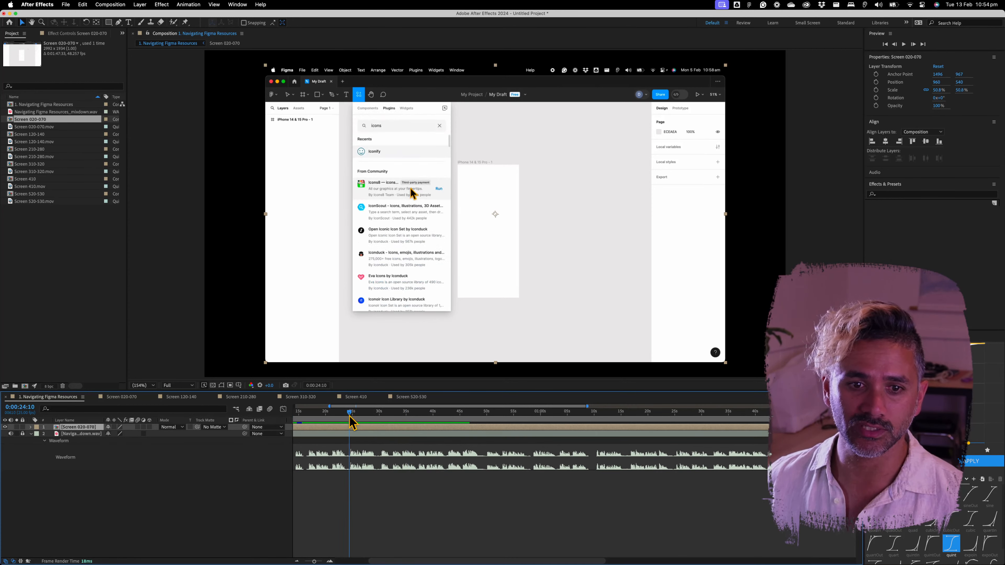
{"action": "left_click_drag", "start_coordinate": [350, 416], "coordinate": [370, 417]}
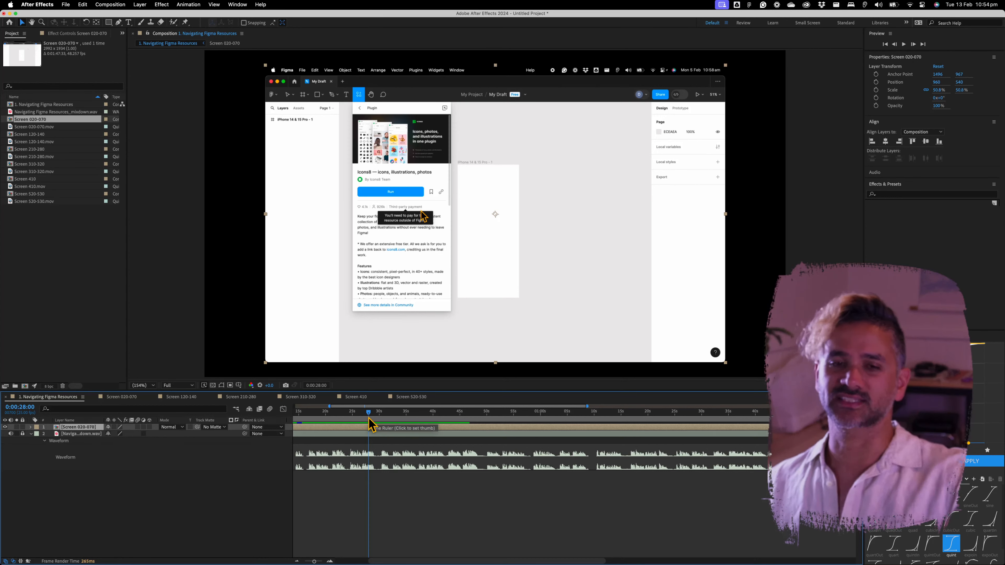
{"action": "left_click_drag", "start_coordinate": [368, 417], "coordinate": [359, 417]}
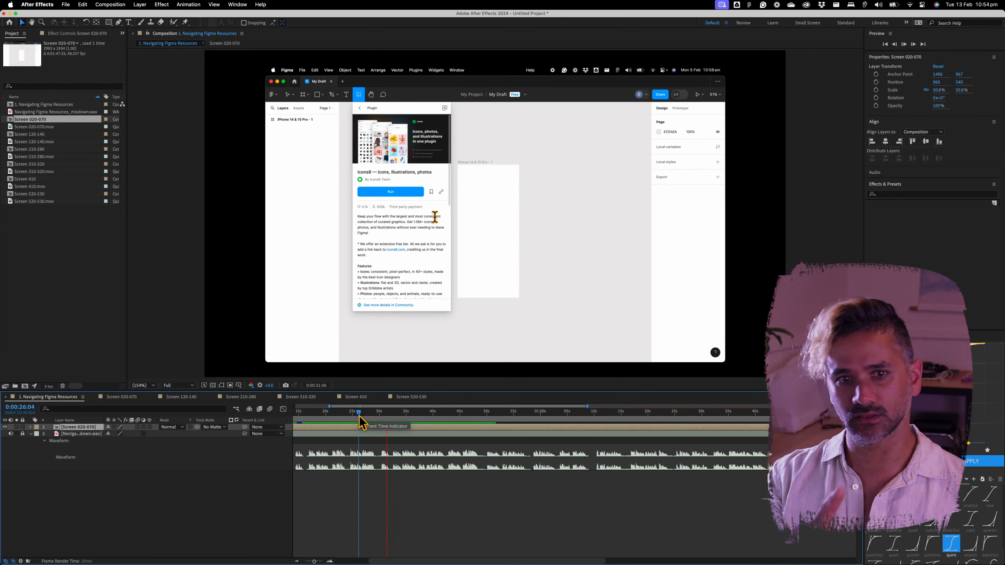
{"action": "key", "text": "space"}
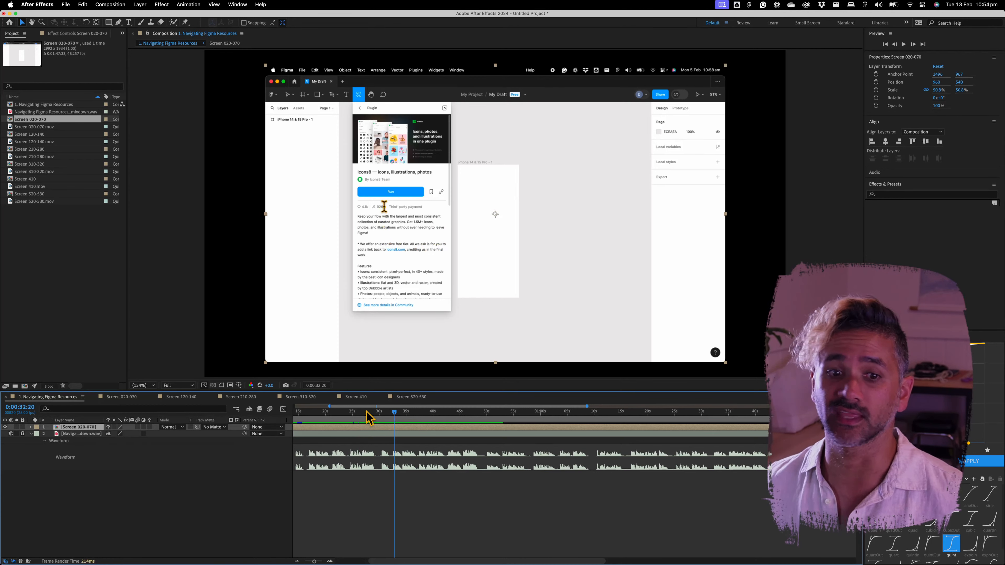
{"action": "left_click_drag", "start_coordinate": [394, 414], "coordinate": [386, 416]}
{"action": "left_click_drag", "start_coordinate": [385, 417], "coordinate": [386, 417]}
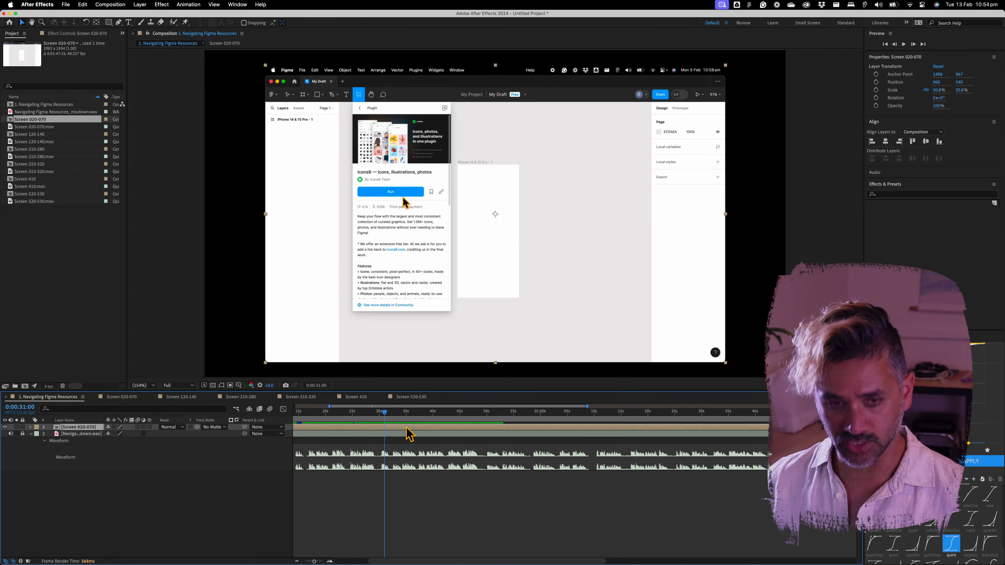
{"action": "key", "text": "super+shift+d"}
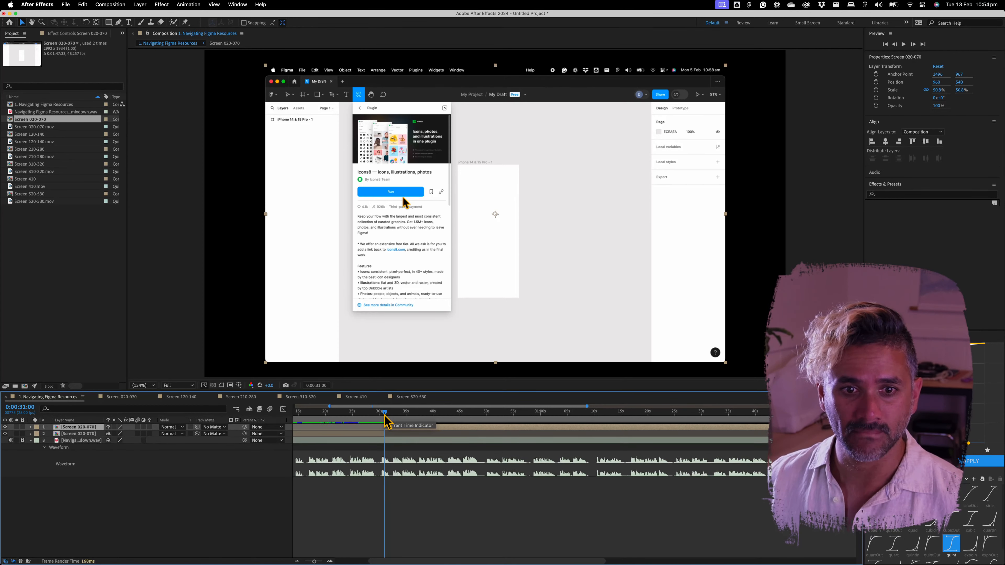
Step: Cut the section between 0:00:27:21 and 0:00:31:00 out of the Screen 020-070 recording and move the later piece back to close the gap
{"action": "mouse_move", "coordinate": [386, 417]}
{"action": "left_mouse_down"}
{"action": "mouse_move", "coordinate": [354, 416]}
{"action": "mouse_move", "coordinate": [367, 416]}
{"action": "left_mouse_up"}
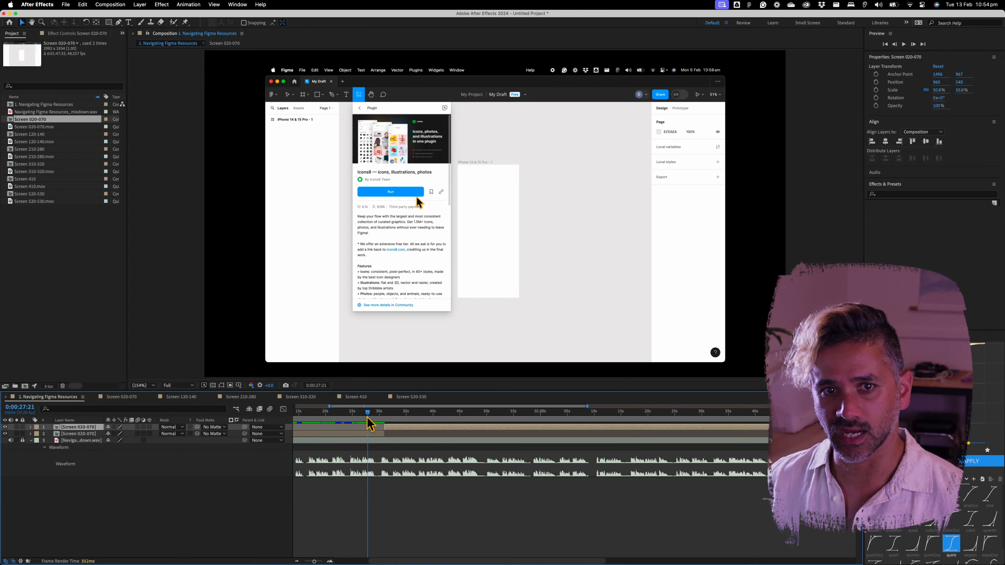
{"action": "left_click", "coordinate": [374, 435]}
{"action": "key", "text": "super+shift+d"}
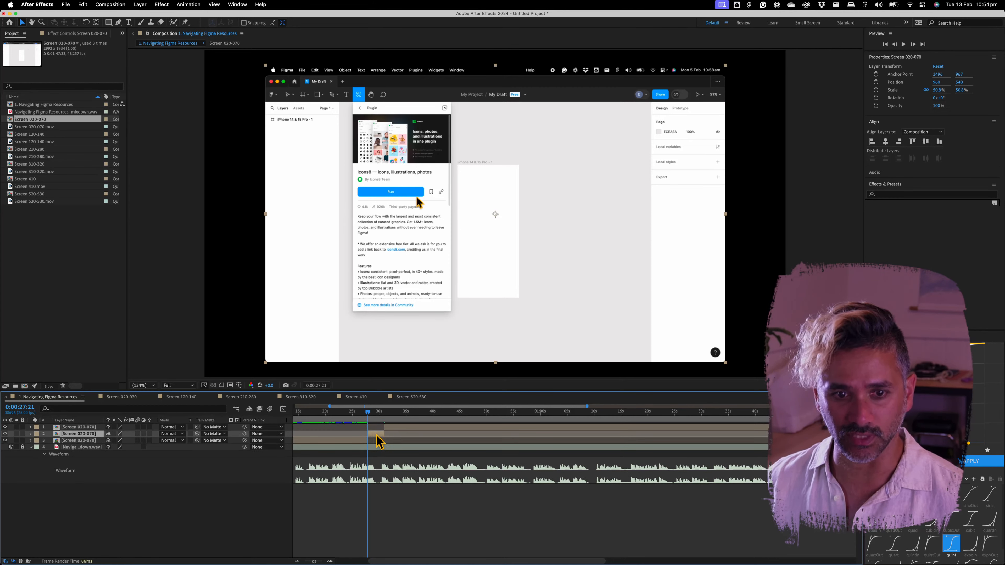
{"action": "key", "text": "Delete"}
{"action": "left_click_drag", "start_coordinate": [393, 429], "coordinate": [351, 415]}
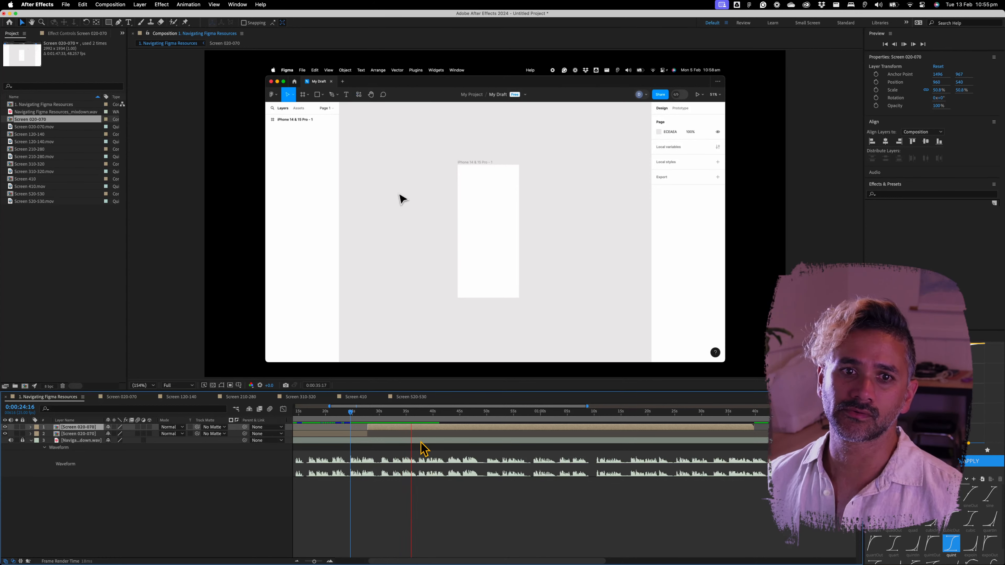
Step: Scrub and play across the cut near 0:00:28:00 to check the pointer movement and timing against the voiceover
{"action": "key", "text": "space"}
{"action": "left_click_drag", "start_coordinate": [360, 419], "coordinate": [371, 421]}
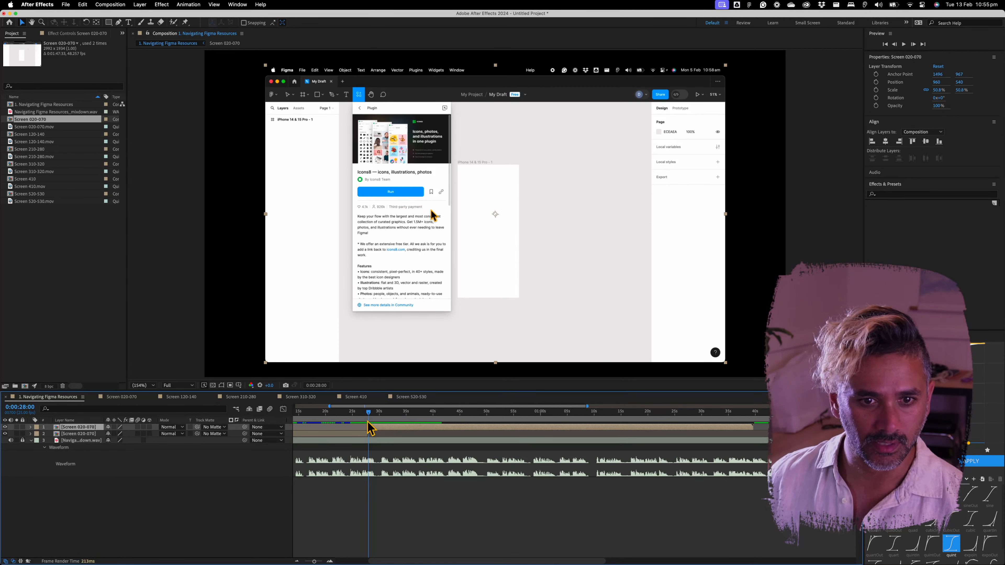
{"action": "left_click_drag", "start_coordinate": [368, 414], "coordinate": [363, 414]}
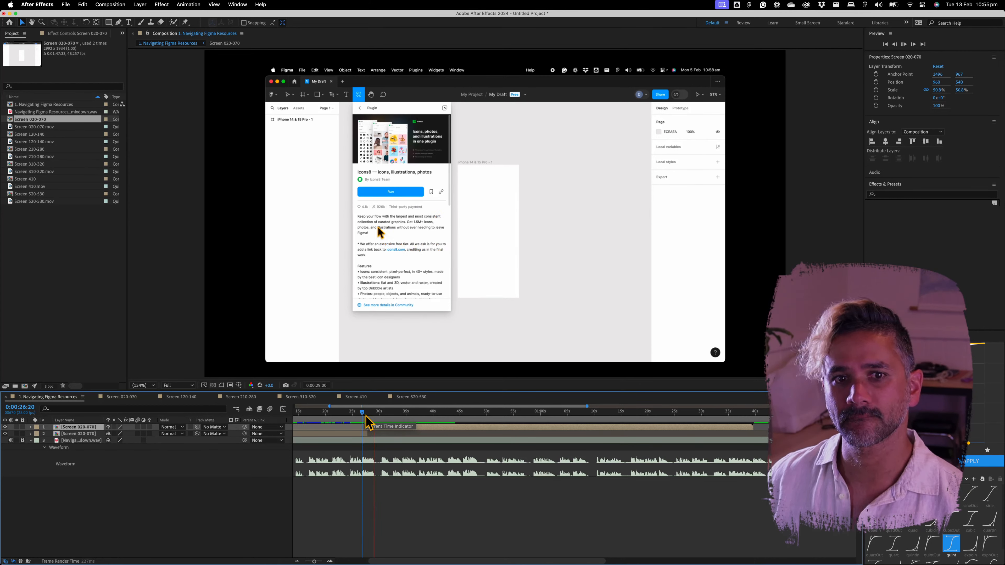
{"action": "left_click_drag", "start_coordinate": [366, 417], "coordinate": [369, 416]}
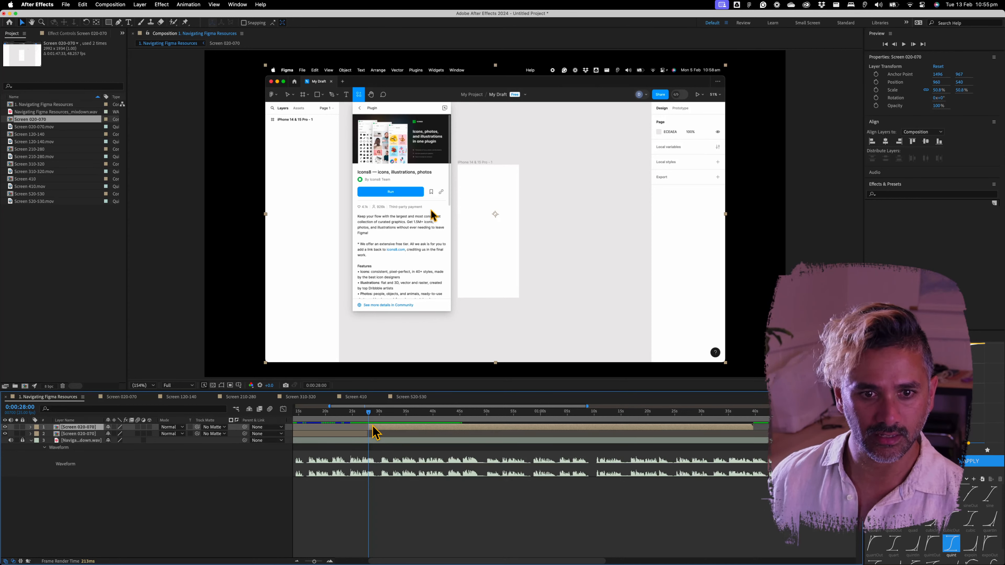
{"action": "left_click_drag", "start_coordinate": [368, 416], "coordinate": [359, 417]}
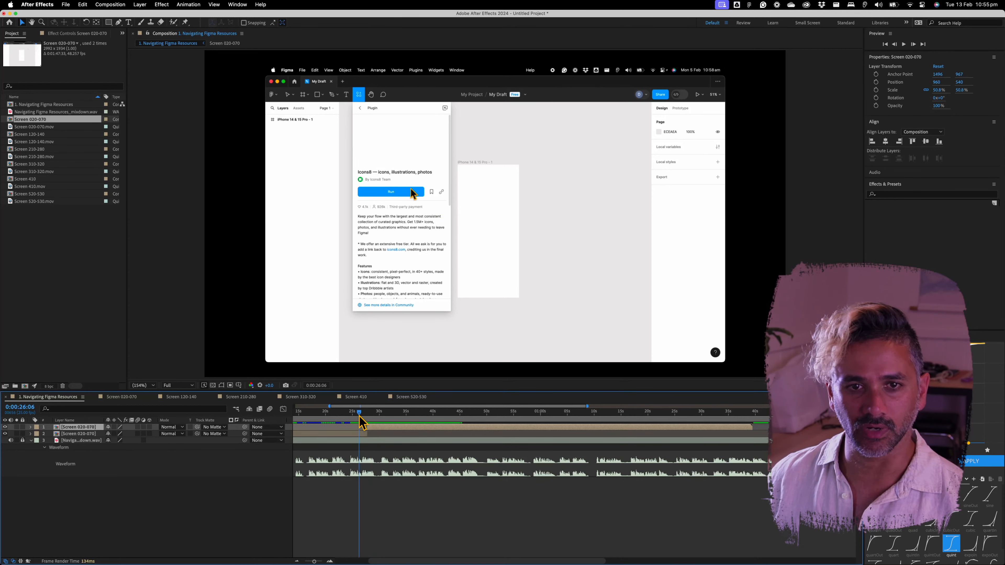
{"action": "key", "text": "space"}
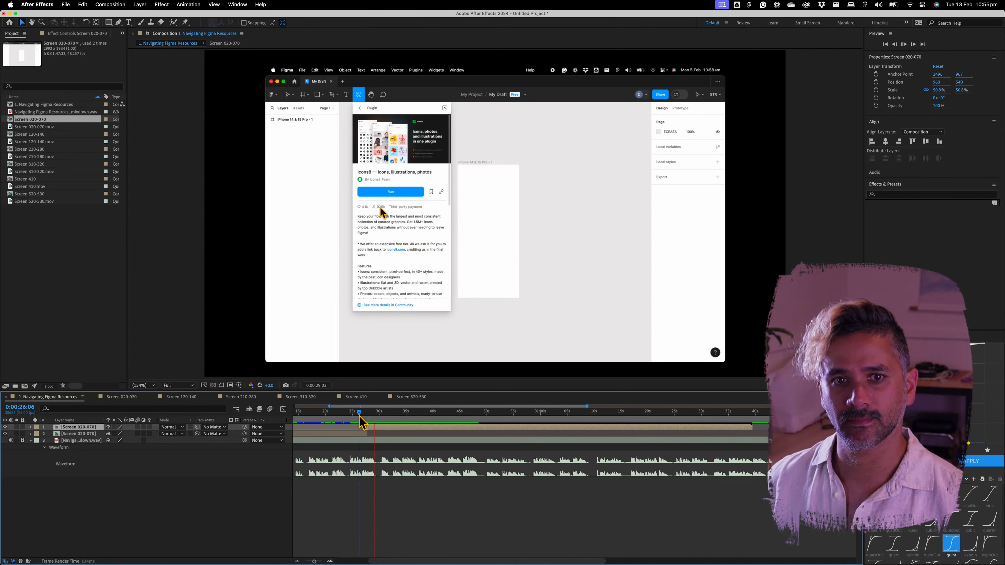
{"action": "key", "text": "space"}
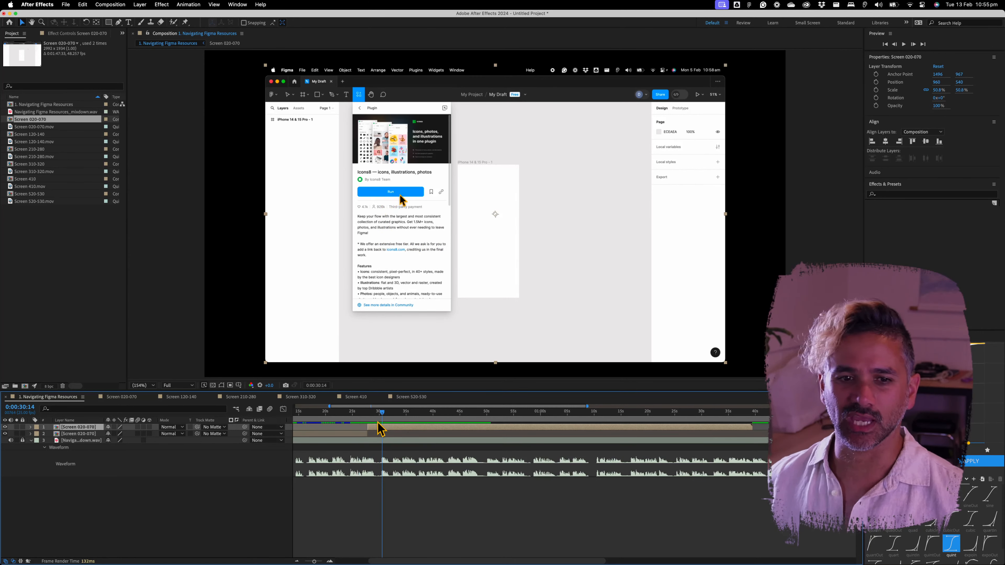
{"action": "mouse_move", "coordinate": [374, 417]}
{"action": "left_mouse_down"}
{"action": "mouse_move", "coordinate": [383, 420]}
{"action": "mouse_move", "coordinate": [373, 421]}
{"action": "left_mouse_up"}
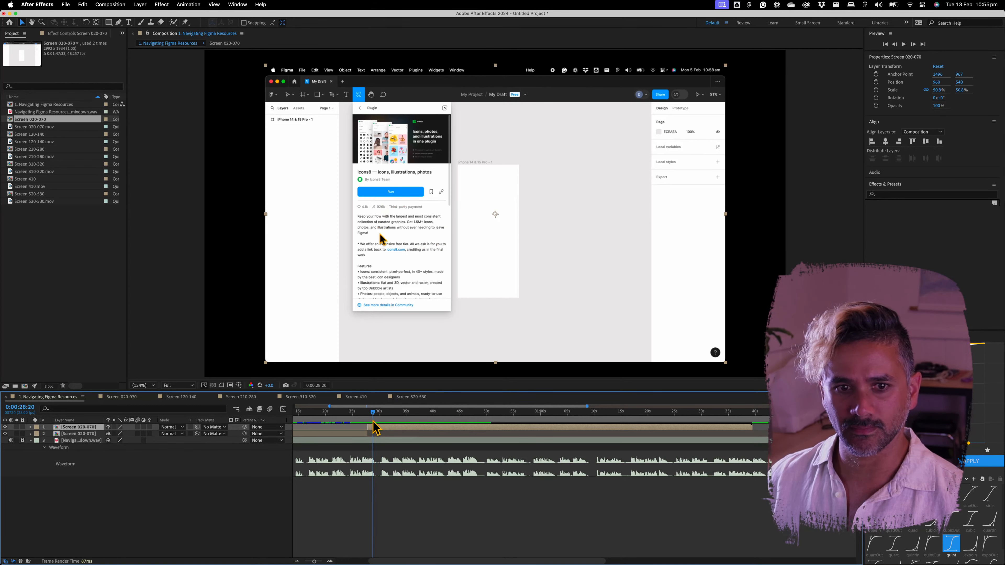
{"action": "key", "text": "space"}
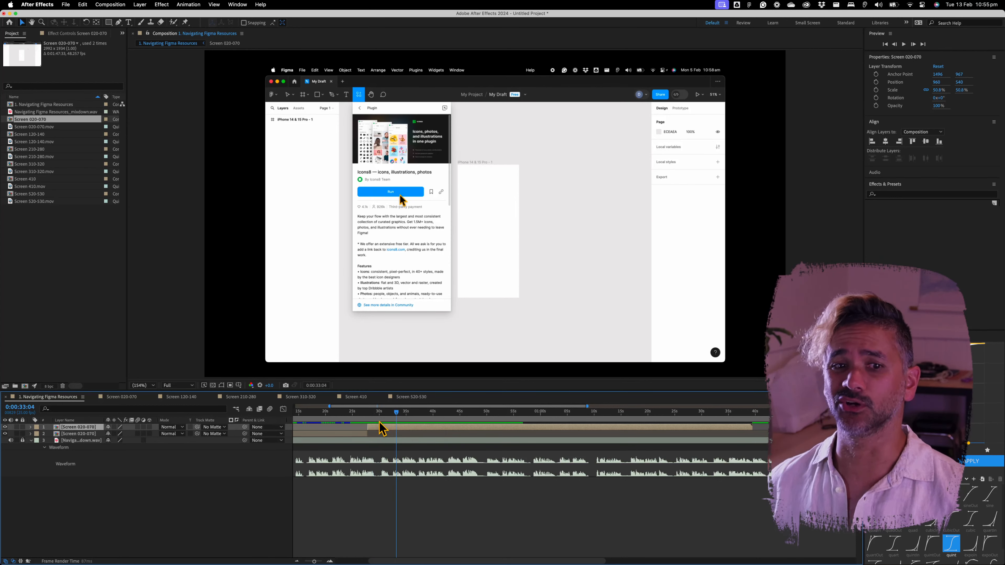
Step: Cut the section from 0:00:31:16 to 0:00:34:20 out of the top Screen 020-070 piece and move the remainder back to close the gap
{"action": "left_click", "coordinate": [396, 414]}
{"action": "mouse_move", "coordinate": [395, 415]}
{"action": "left_mouse_down"}
{"action": "mouse_move", "coordinate": [378, 416]}
{"action": "mouse_move", "coordinate": [397, 418]}
{"action": "mouse_move", "coordinate": [381, 417]}
{"action": "mouse_move", "coordinate": [392, 427]}
{"action": "left_mouse_up"}
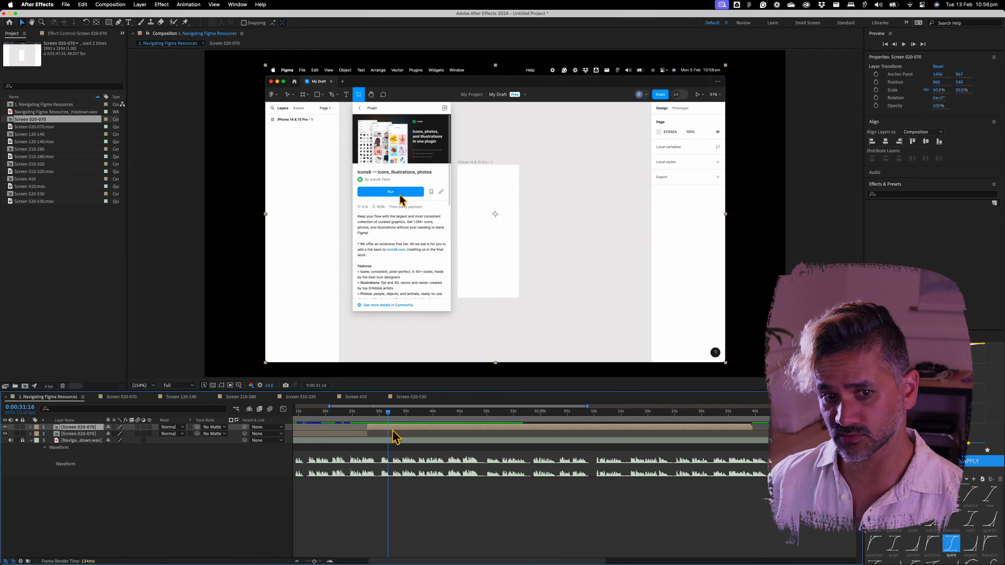
{"action": "key", "text": "super+shift+d"}
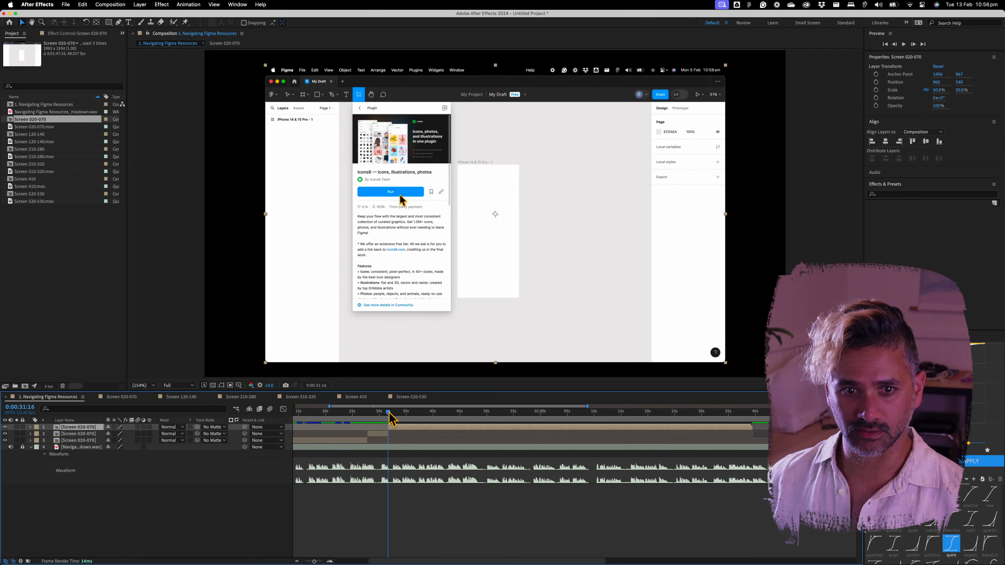
{"action": "mouse_move", "coordinate": [389, 414]}
{"action": "left_mouse_down"}
{"action": "mouse_move", "coordinate": [415, 419]}
{"action": "mouse_move", "coordinate": [404, 419]}
{"action": "left_mouse_up"}
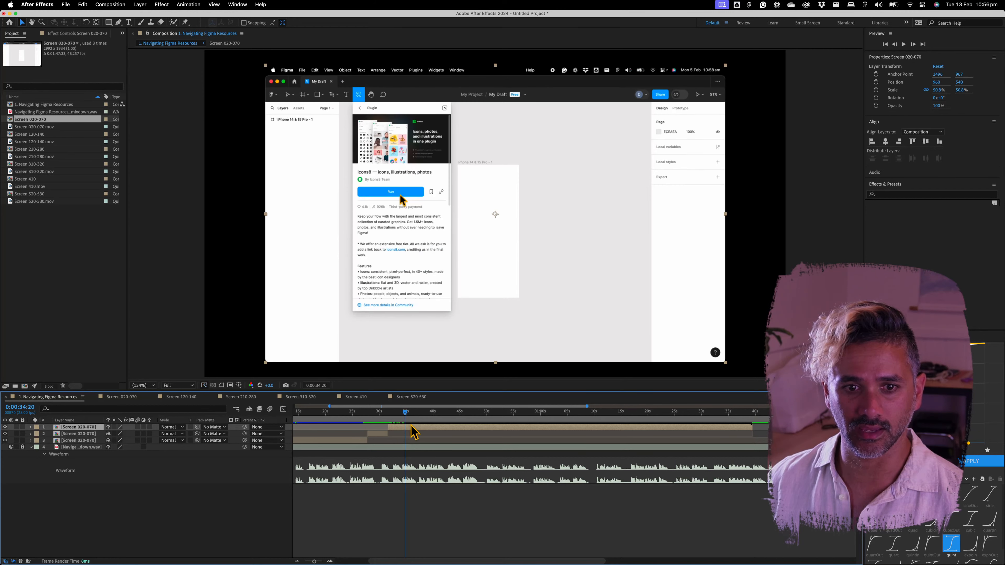
{"action": "key", "text": "super+shift+d"}
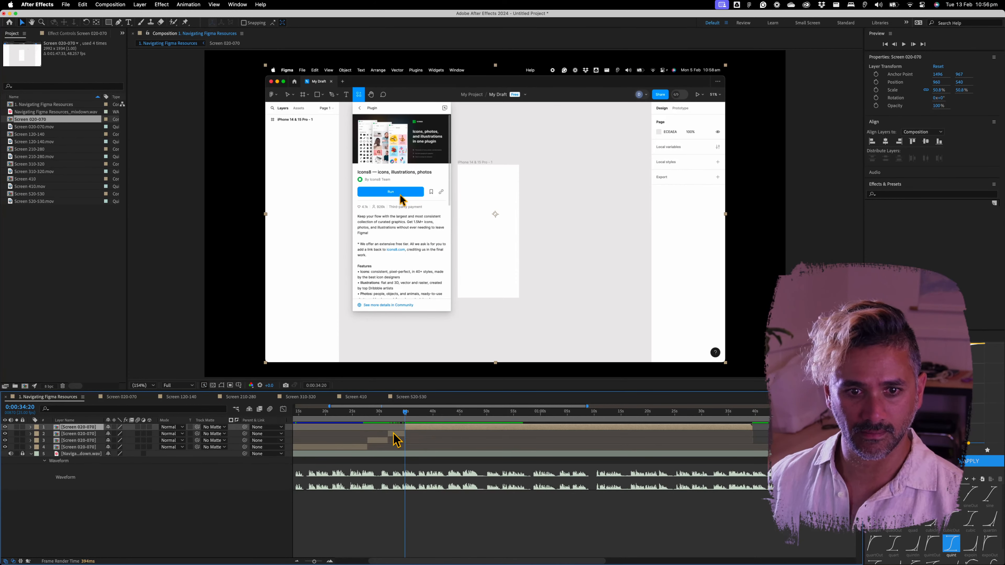
{"action": "left_click", "coordinate": [394, 434]}
{"action": "key", "text": "Delete"}
{"action": "left_click_drag", "start_coordinate": [427, 429], "coordinate": [411, 428]}
Step: Play across the second cut from 0:00:29:24 and split the top Screen 020-070 piece again shortly after its start
{"action": "left_click", "coordinate": [383, 416]}
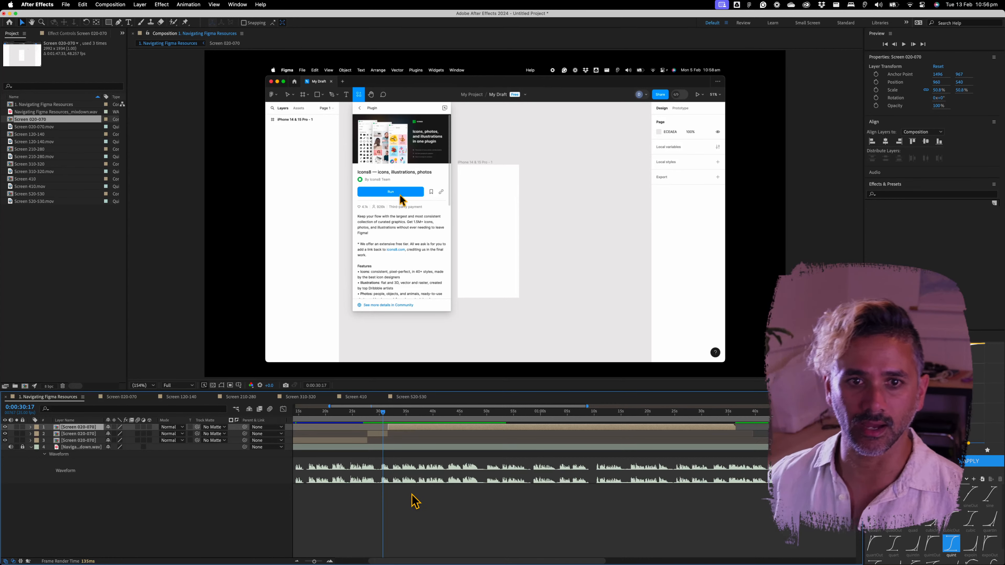
{"action": "left_click_drag", "start_coordinate": [382, 415], "coordinate": [379, 415]}
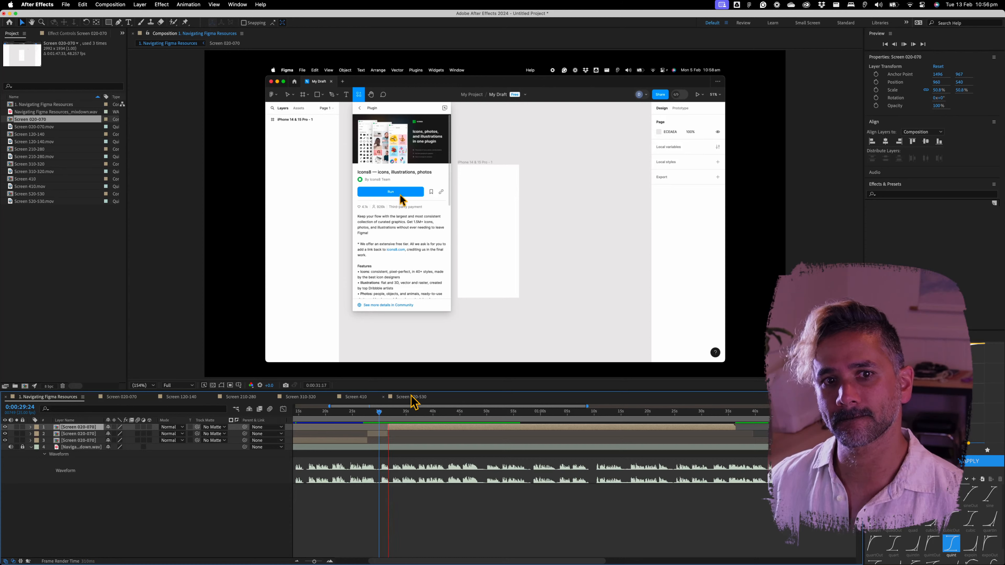
{"action": "mouse_move", "coordinate": [398, 415]}
{"action": "left_mouse_down"}
{"action": "mouse_move", "coordinate": [388, 415]}
{"action": "mouse_move", "coordinate": [430, 414]}
{"action": "mouse_move", "coordinate": [403, 414]}
{"action": "left_mouse_up"}
{"action": "key", "text": "ctrl+shift+d"}
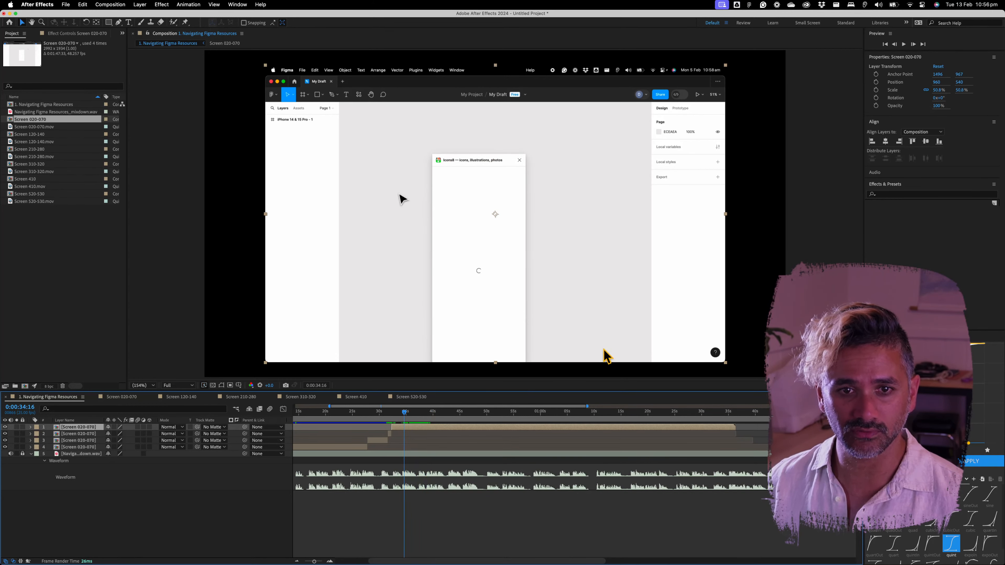
Step: Switch to the script in Chrome and highlight lines 050 and 060 to review the upcoming icon and SVG actions
{"action": "key", "text": "ctrl+Left"}
{"action": "left_click", "coordinate": [162, 200]}
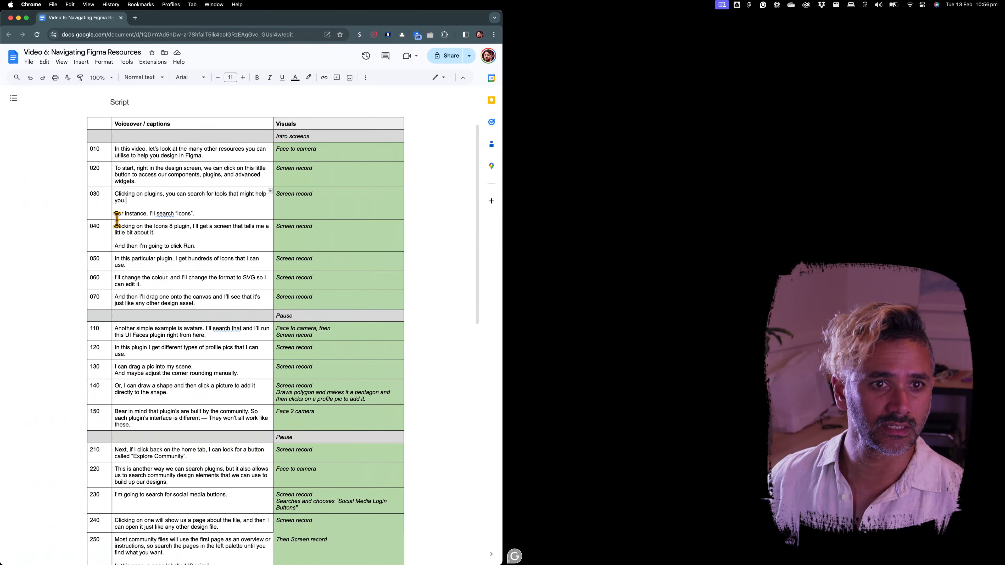
{"action": "left_click_drag", "start_coordinate": [121, 262], "coordinate": [153, 270]}
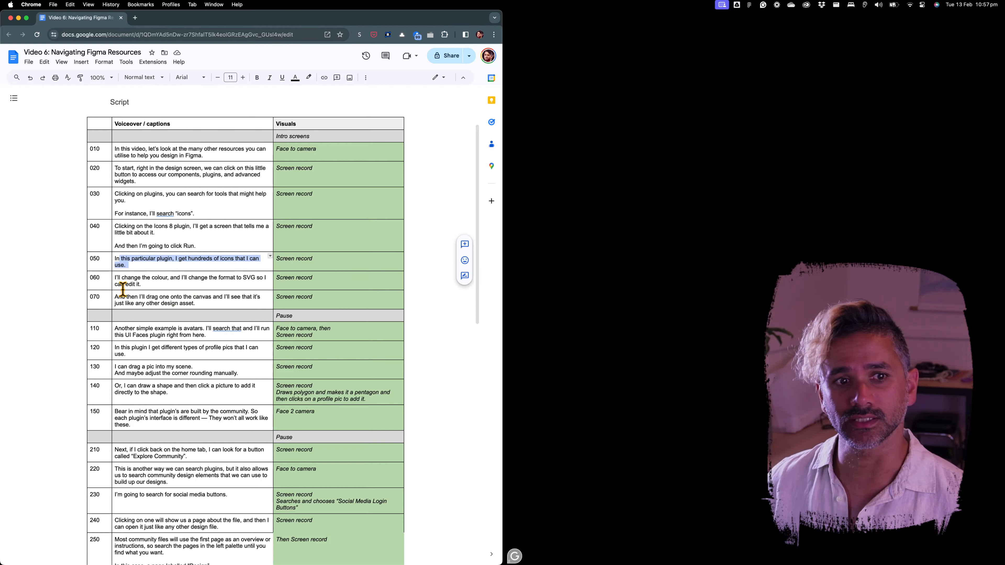
{"action": "left_click_drag", "start_coordinate": [122, 280], "coordinate": [159, 285]}
{"action": "left_click", "coordinate": [239, 285]}
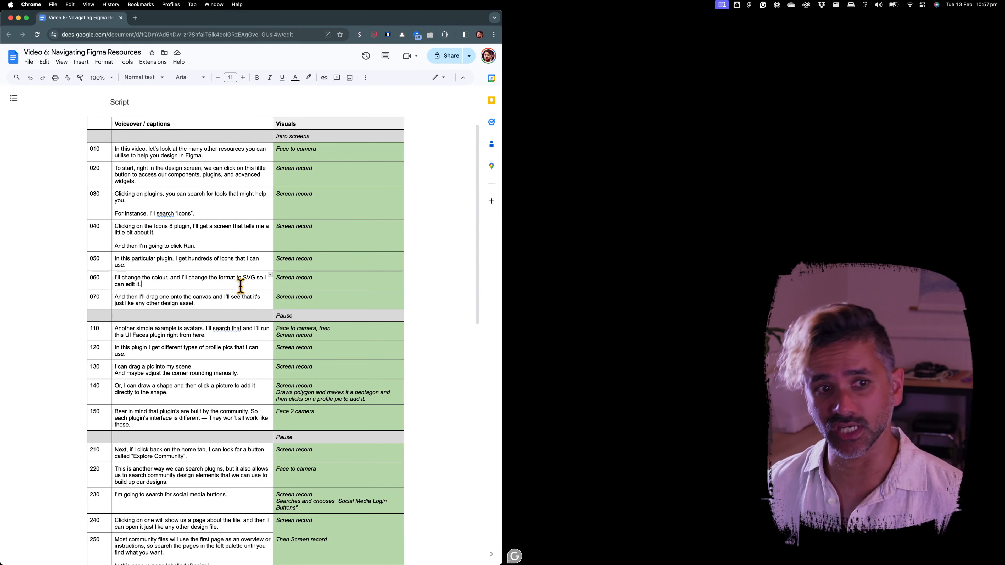
Step: Switch to After Effects, split the top Screen 020-070 piece at 0:00:54:02, delete its earlier part and move the remainder back to close the gap
{"action": "key", "text": "ctrl+Right"}
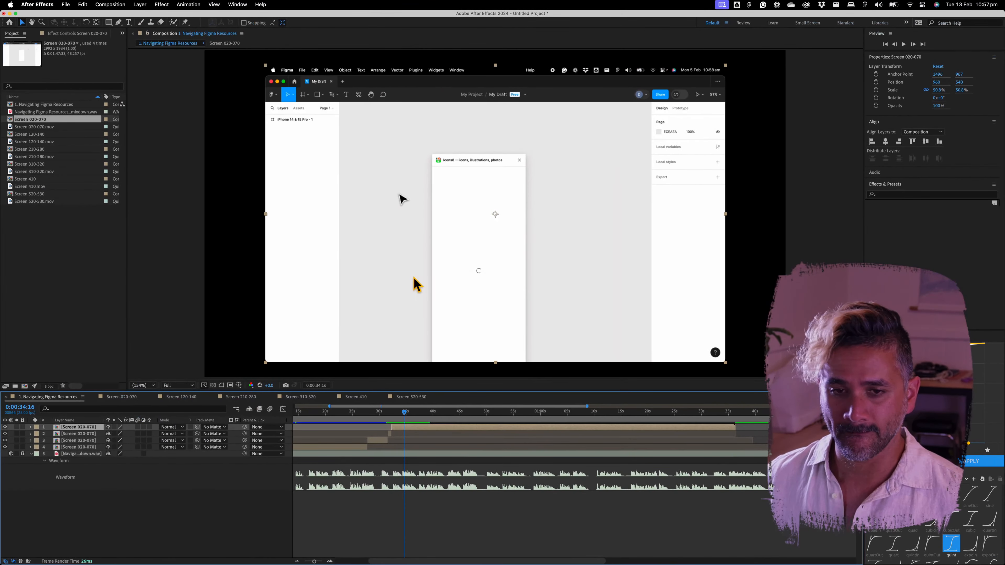
{"action": "left_click_drag", "start_coordinate": [405, 419], "coordinate": [509, 436]}
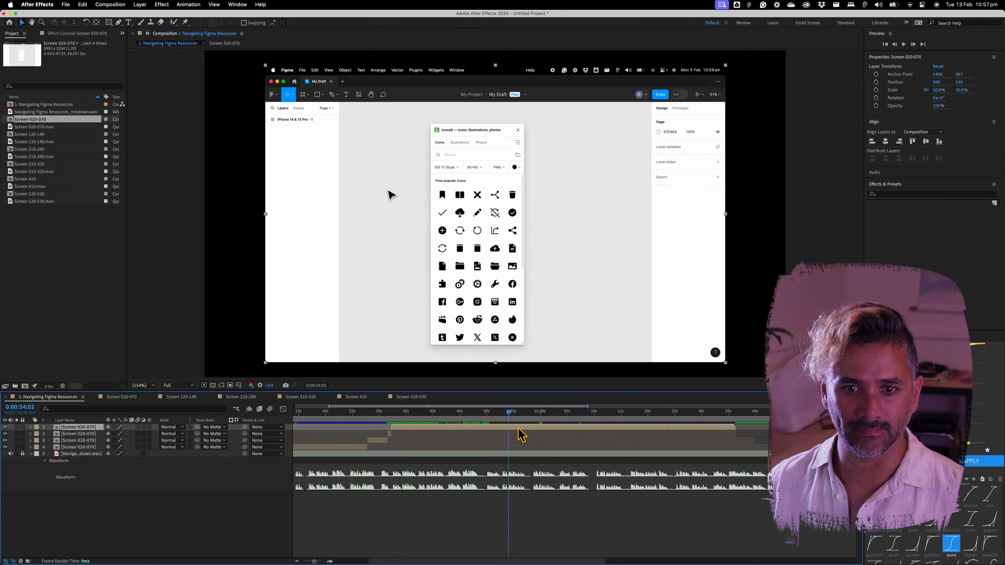
{"action": "key", "text": "ctrl+shift+d"}
{"action": "left_click", "coordinate": [473, 434]}
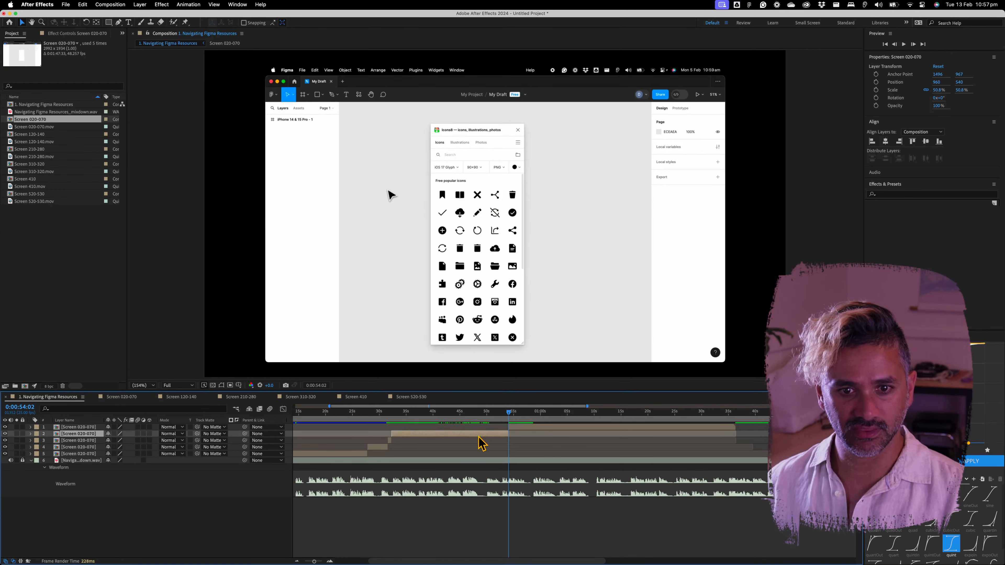
{"action": "key", "text": "Delete"}
{"action": "left_click_drag", "start_coordinate": [537, 430], "coordinate": [388, 413]}
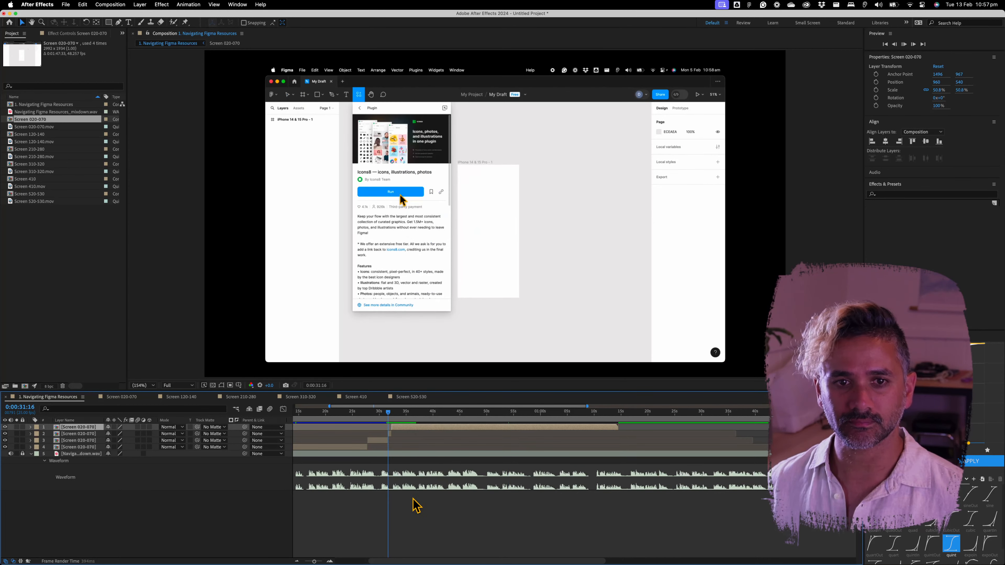
Step: Play the edit from 0:00:31:16 against the voiceover and set a composition marker at 0:00:43:16
{"action": "key", "text": "space"}
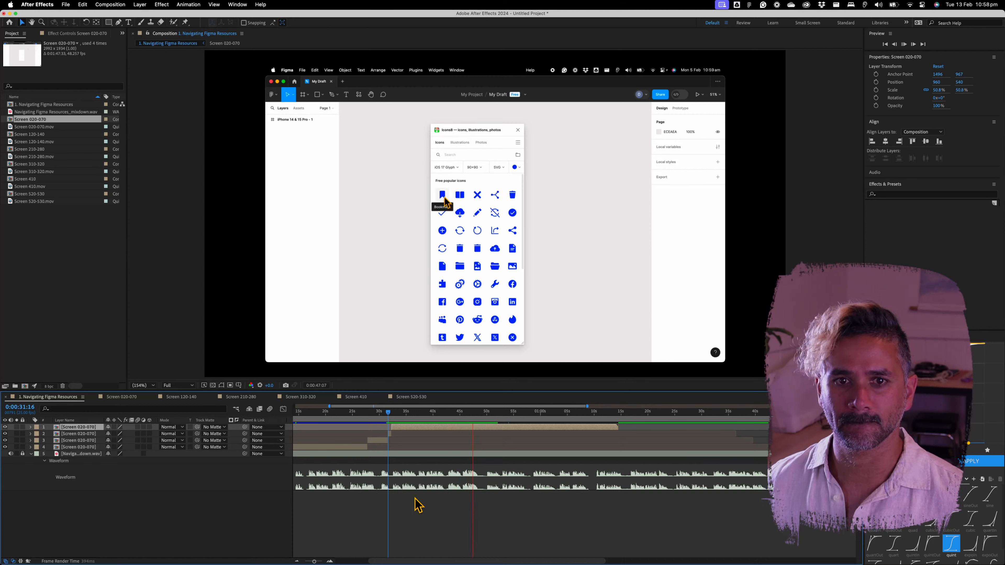
{"action": "left_click", "coordinate": [482, 414]}
{"action": "left_click_drag", "start_coordinate": [483, 416], "coordinate": [453, 416]}
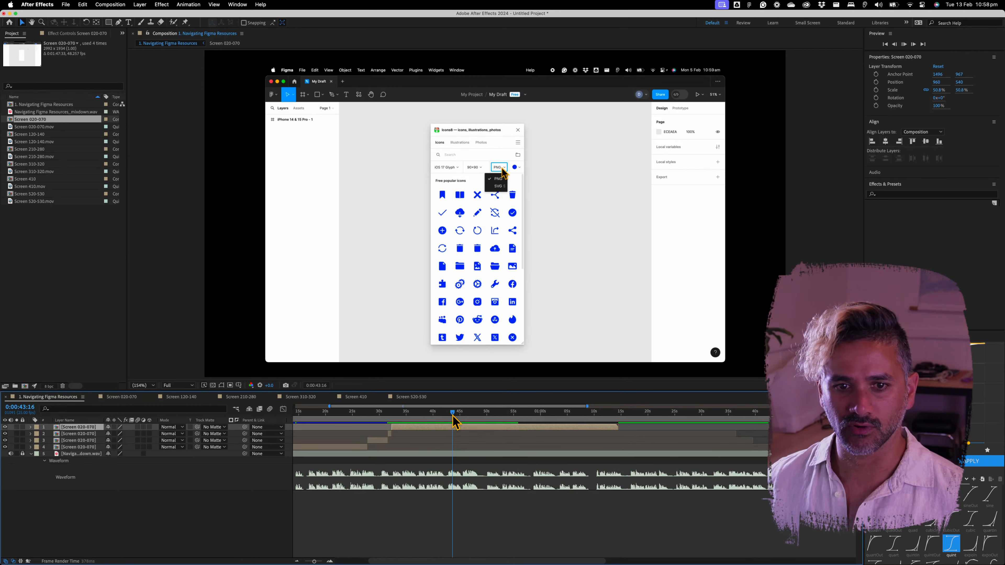
{"action": "left_click", "coordinate": [455, 429]}
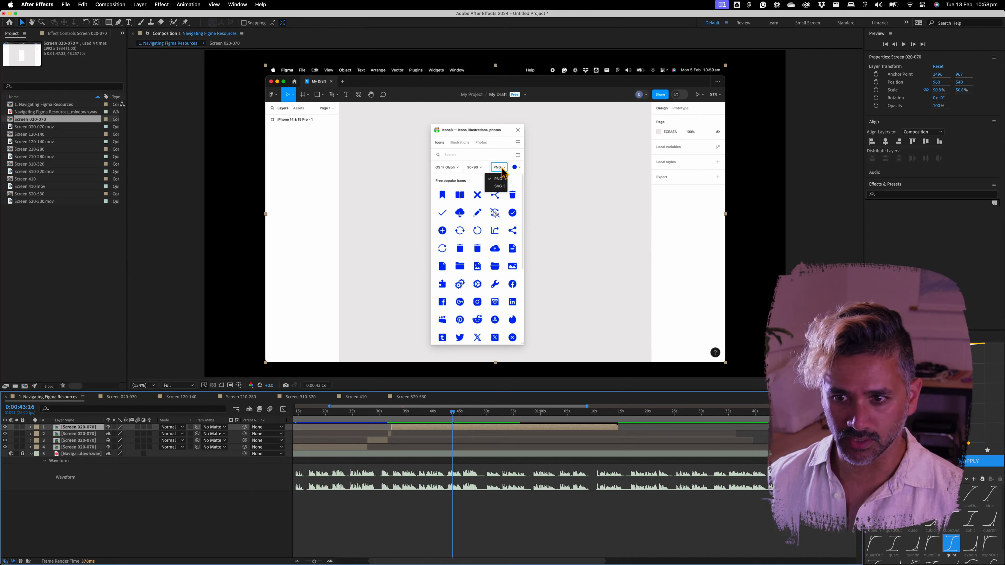
Step: Split the top Screen 020-070 piece at 0:00:51:22 and enable time remapping on the earlier part, with keyframes at 0:00:51:22 and 0:00:32:07
{"action": "mouse_move", "coordinate": [491, 438]}
{"action": "left_mouse_down"}
{"action": "mouse_move", "coordinate": [455, 442]}
{"action": "mouse_move", "coordinate": [454, 420]}
{"action": "mouse_move", "coordinate": [498, 422]}
{"action": "left_mouse_up"}
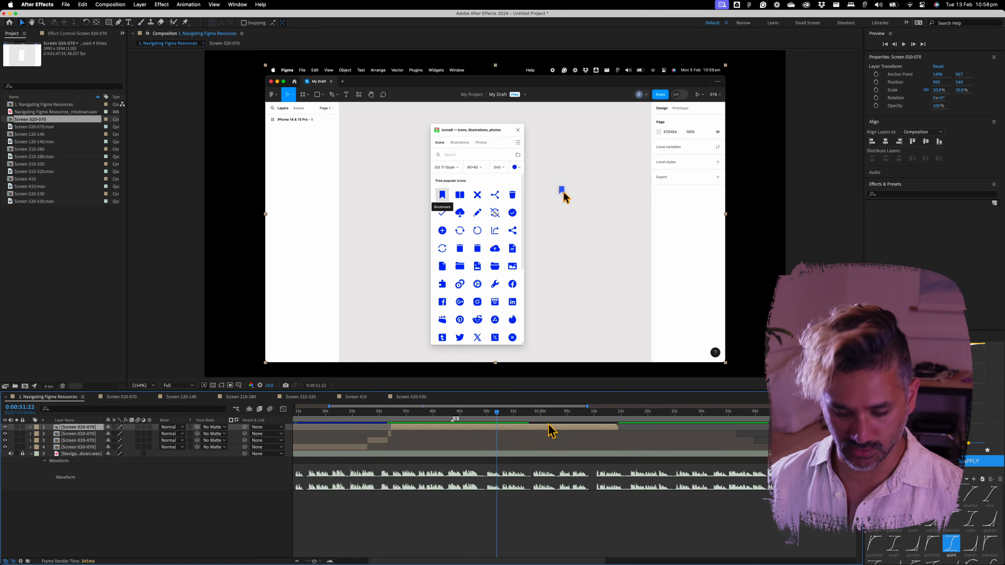
{"action": "key", "text": "super+shift+d"}
{"action": "left_click", "coordinate": [482, 434]}
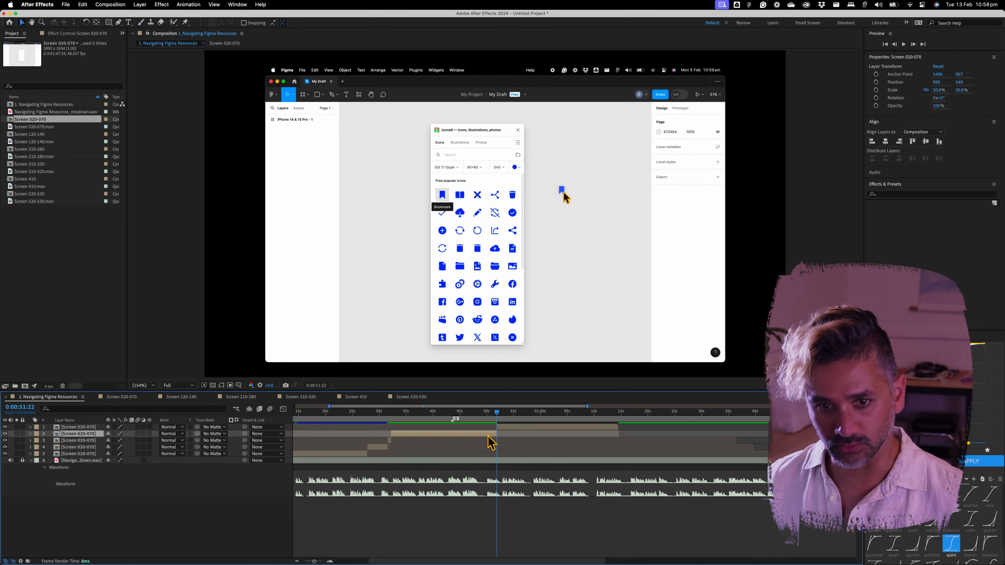
{"action": "key", "text": "super+alt+t"}
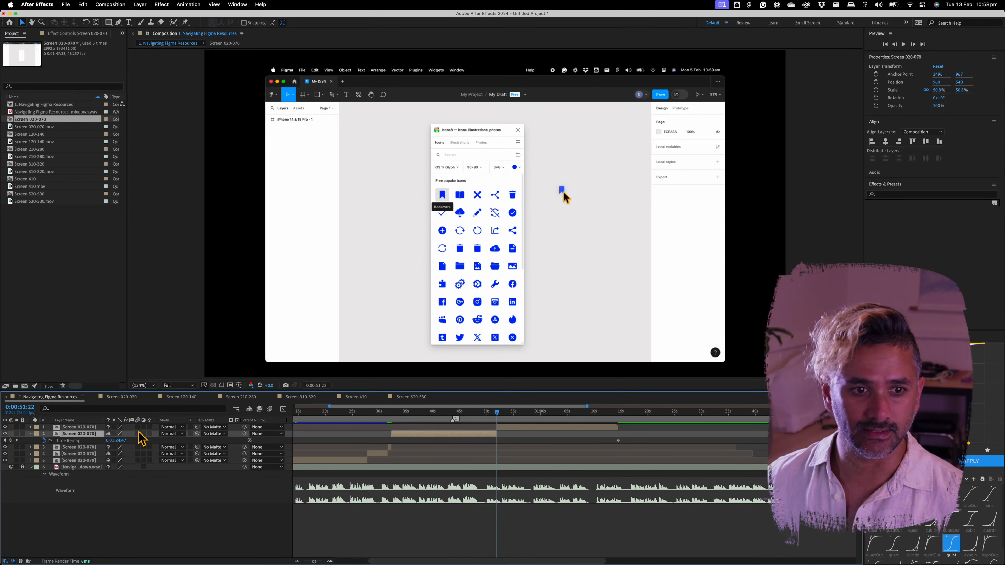
{"action": "left_click", "coordinate": [11, 440]}
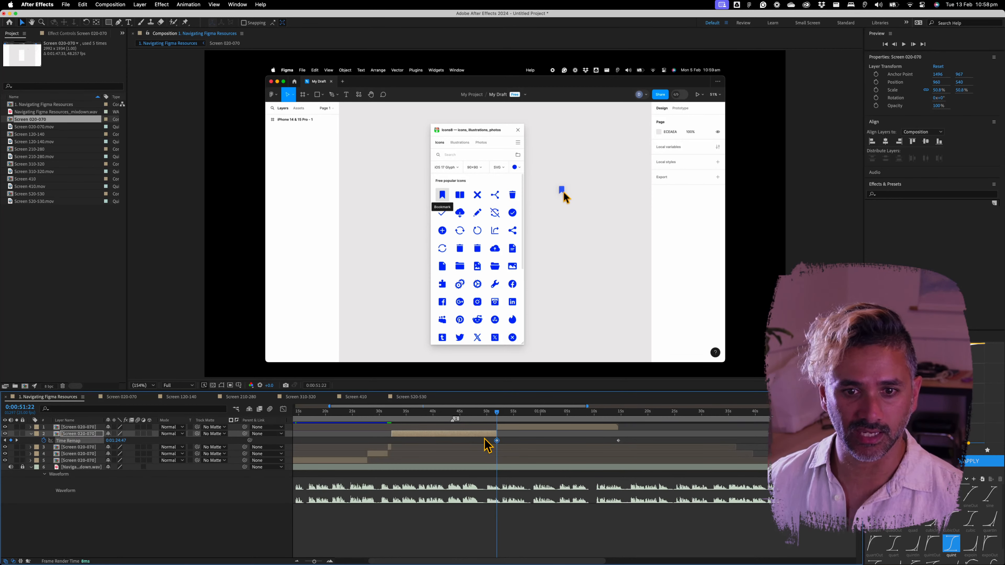
{"action": "left_click", "coordinate": [392, 414]}
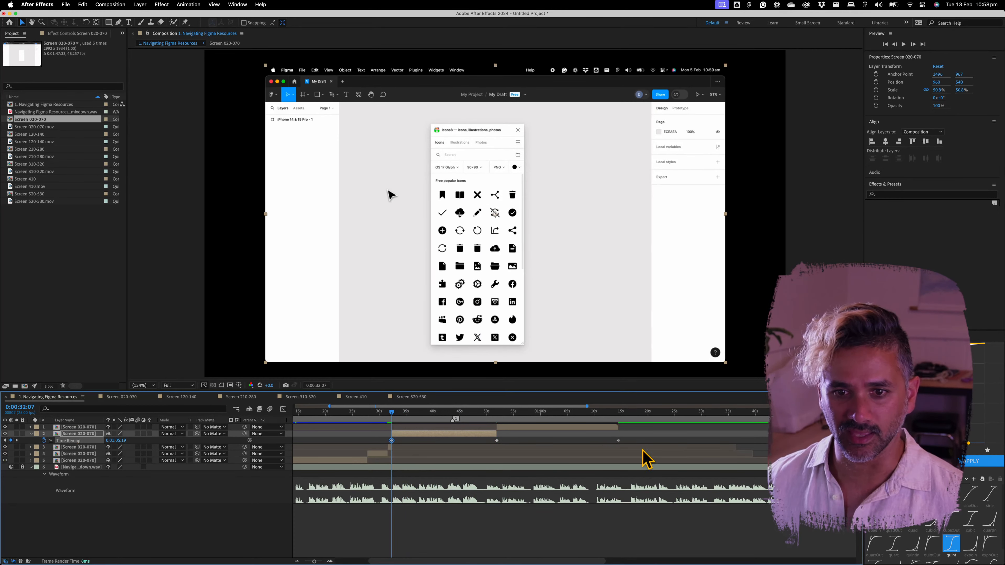
{"action": "left_click", "coordinate": [619, 440]}
{"action": "left_click_drag", "start_coordinate": [317, 443], "coordinate": [257, 461]}
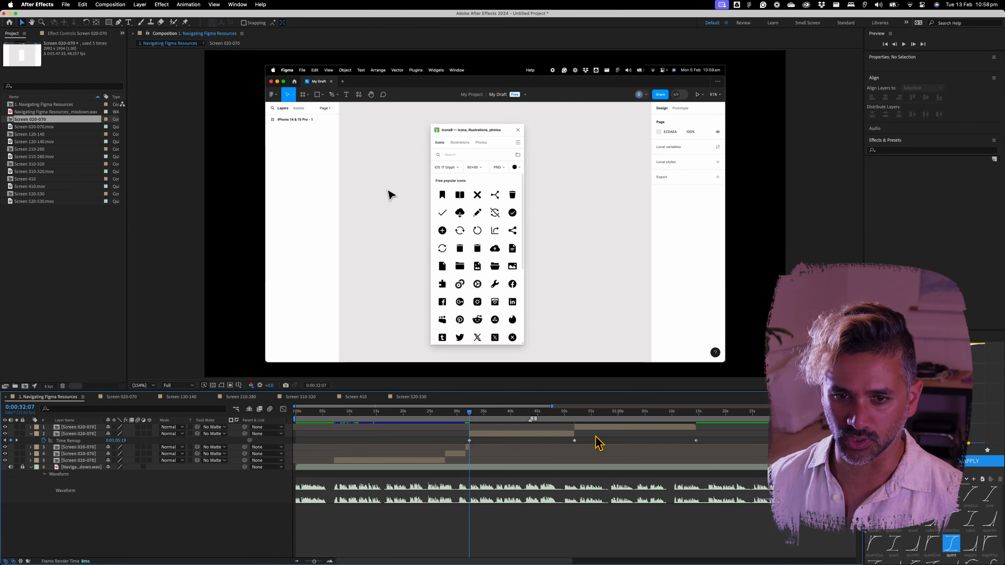
Step: Move the 0:00:51:22 time-remap keyframe and the remapped piece's end to the marker at 0:00:43:16, and play it back from 0:00:31:21
{"action": "key", "text": "1"}
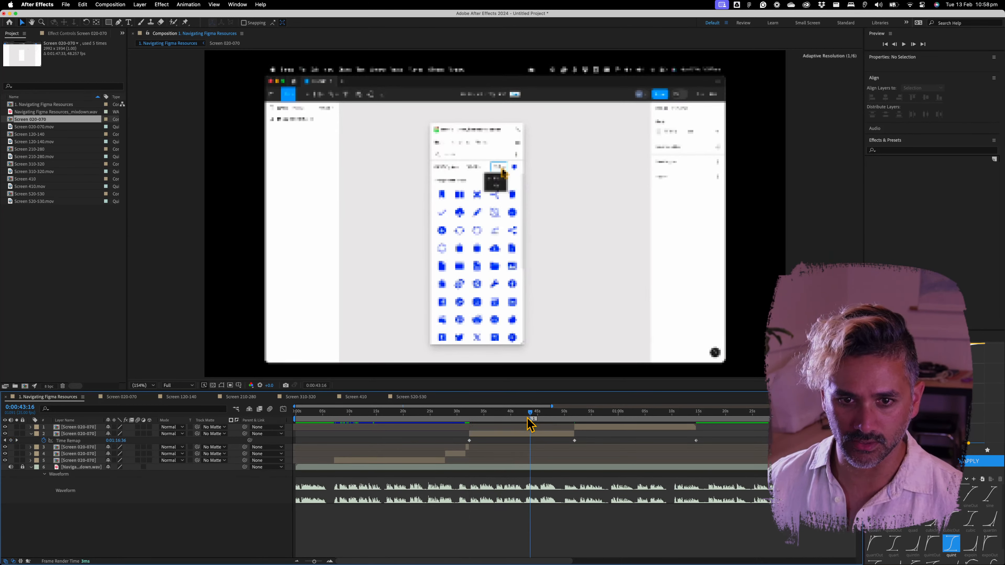
{"action": "left_click_drag", "start_coordinate": [575, 441], "coordinate": [530, 436]}
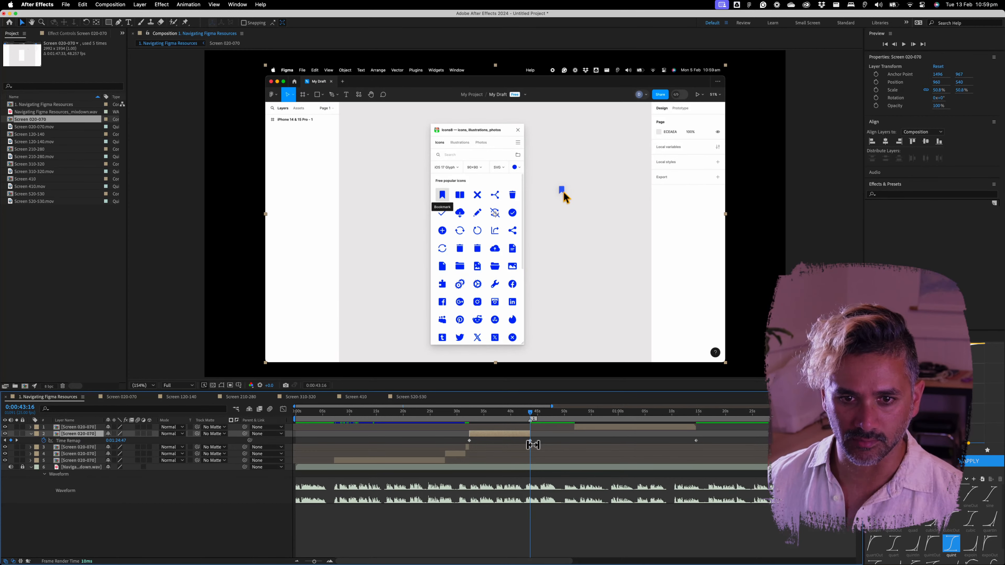
{"action": "left_click", "coordinate": [468, 418]}
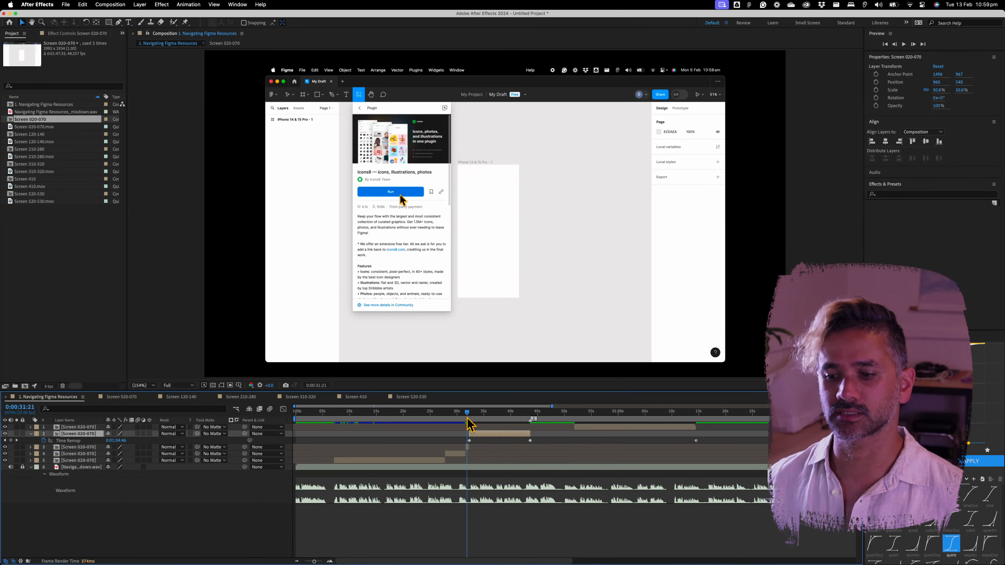
{"action": "key", "text": "space"}
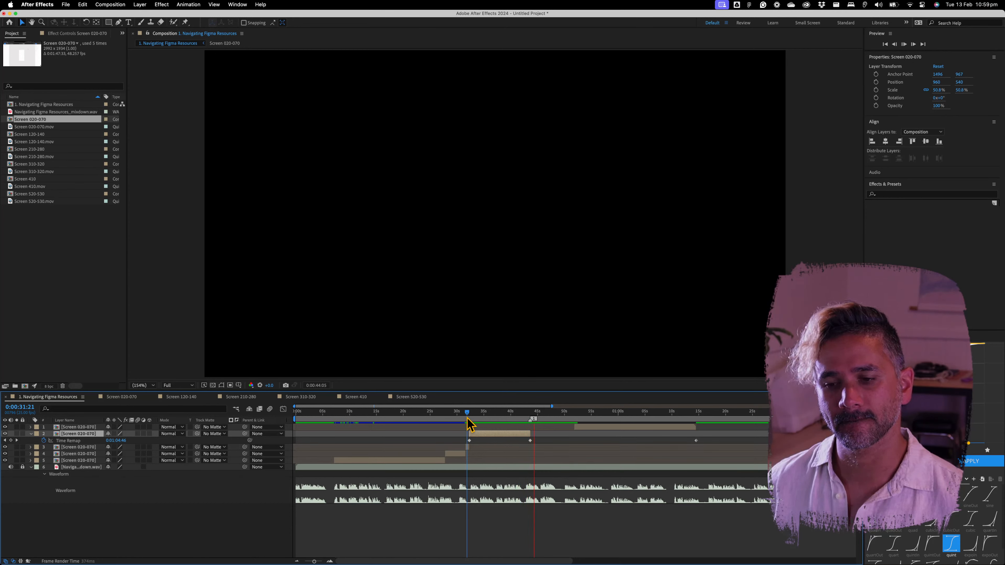
Step: Set the remapped piece's closing keyframe and end to 0:00:44:04 and move the top Screen 020-070 piece back to follow it directly
{"action": "left_click", "coordinate": [501, 416]}
{"action": "left_click_drag", "start_coordinate": [506, 416], "coordinate": [535, 439]}
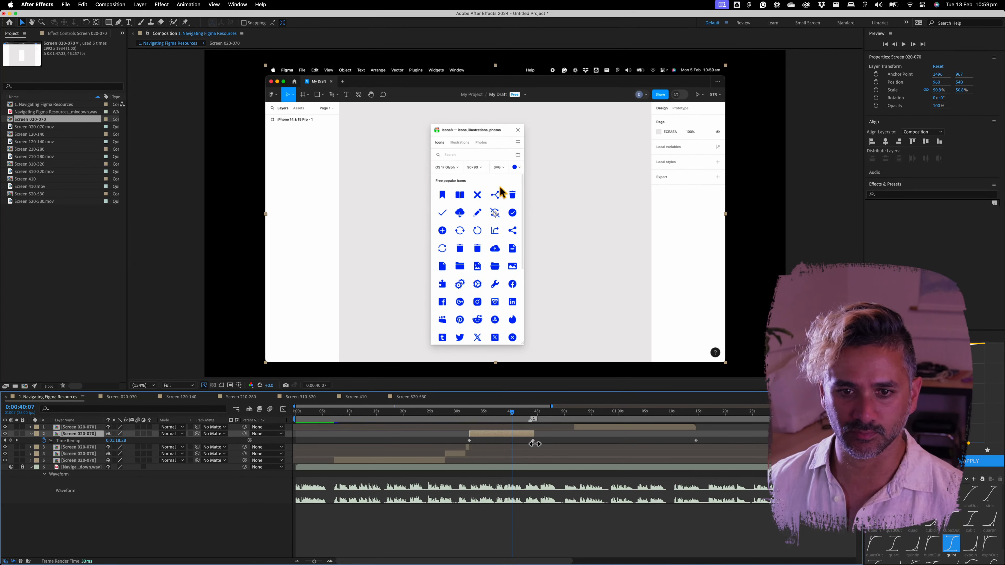
{"action": "left_click", "coordinate": [533, 413]}
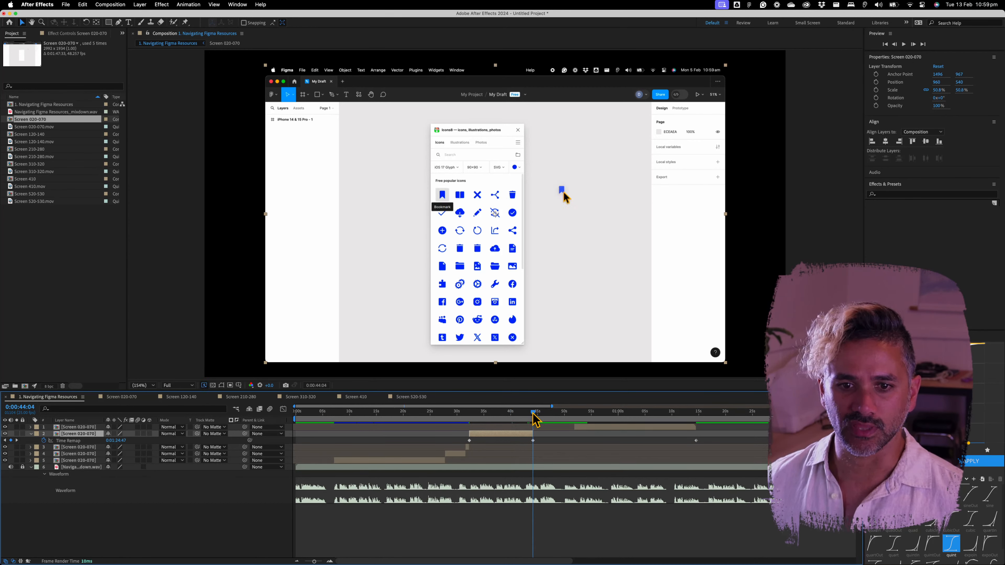
{"action": "left_click_drag", "start_coordinate": [638, 426], "coordinate": [546, 420]}
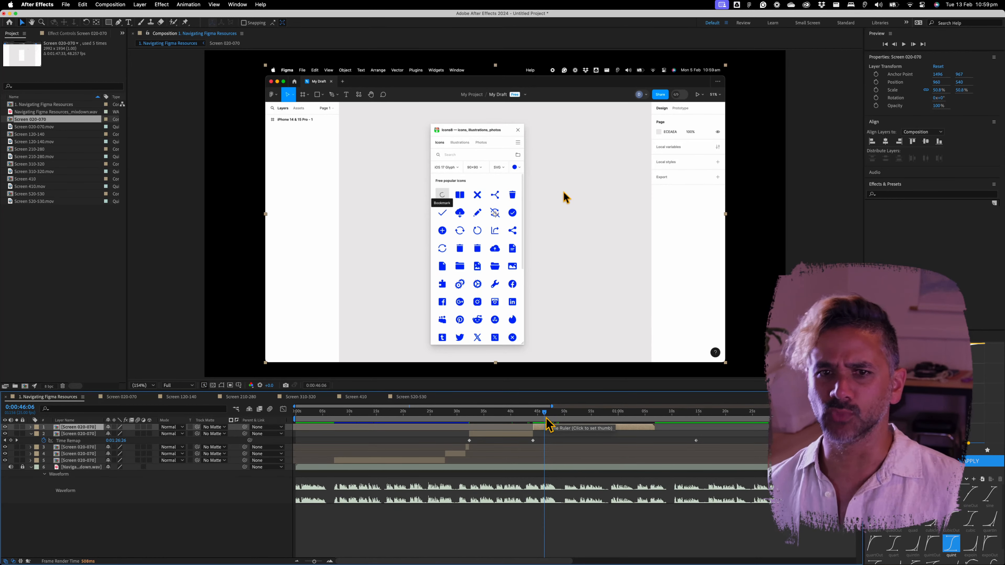
Step: Cut the opening of the top Screen 020-070 piece up to 0:00:47:09 and move the remainder back to close the gap
{"action": "left_click_drag", "start_coordinate": [546, 417], "coordinate": [552, 414]}
{"action": "key", "text": "super+shift+d"}
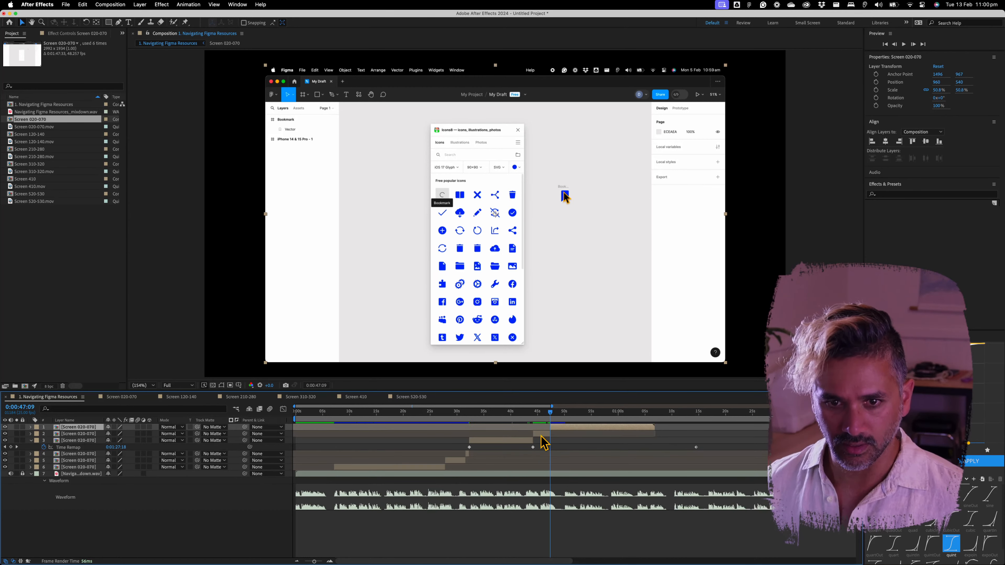
{"action": "left_click", "coordinate": [541, 435]}
{"action": "key", "text": "Delete"}
{"action": "left_click_drag", "start_coordinate": [579, 429], "coordinate": [531, 413]}
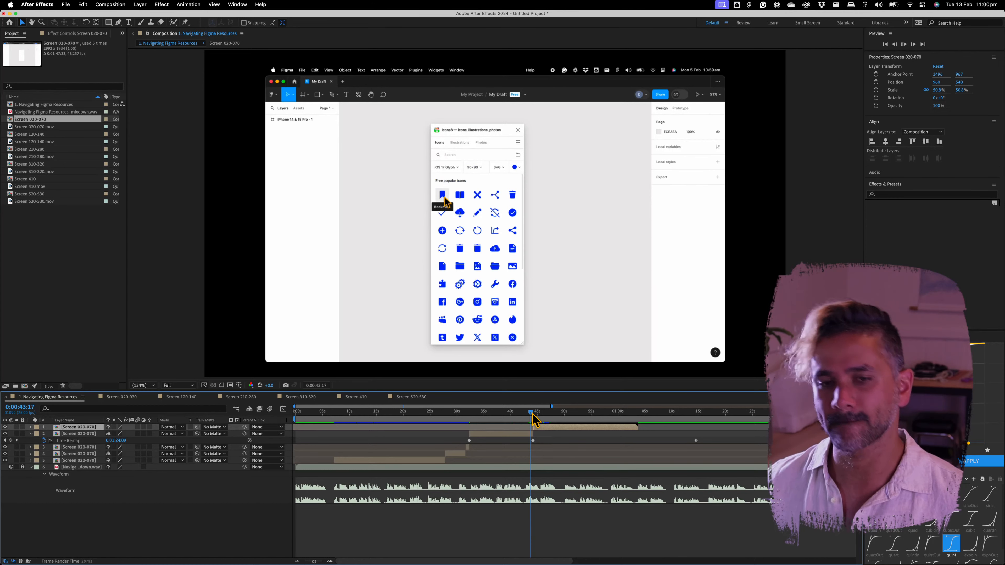
Step: Play across the cut from 0:00:43:17 and trim the end of the top Screen 020-070 piece to about 0:00:50:00
{"action": "key", "text": "space"}
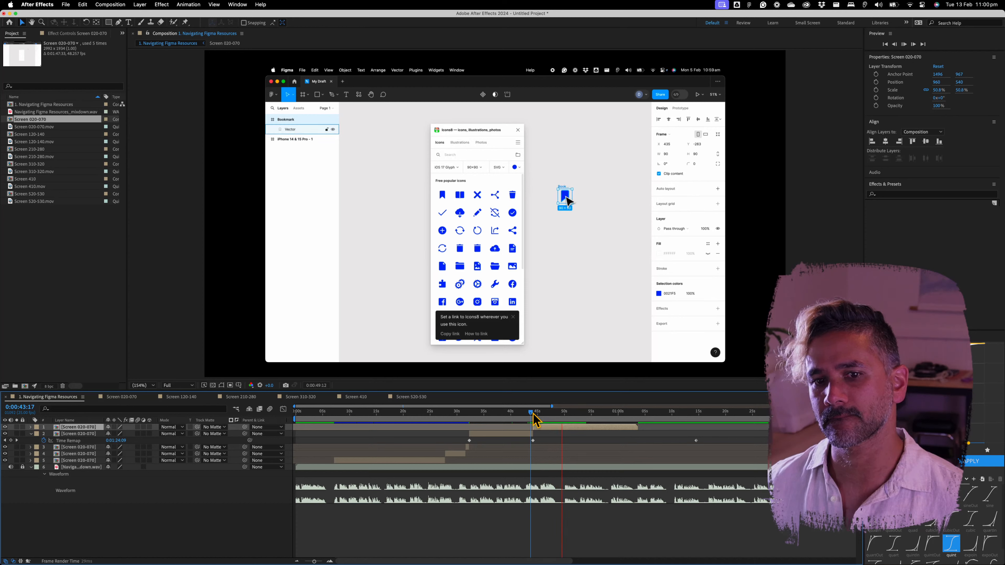
{"action": "key", "text": "space"}
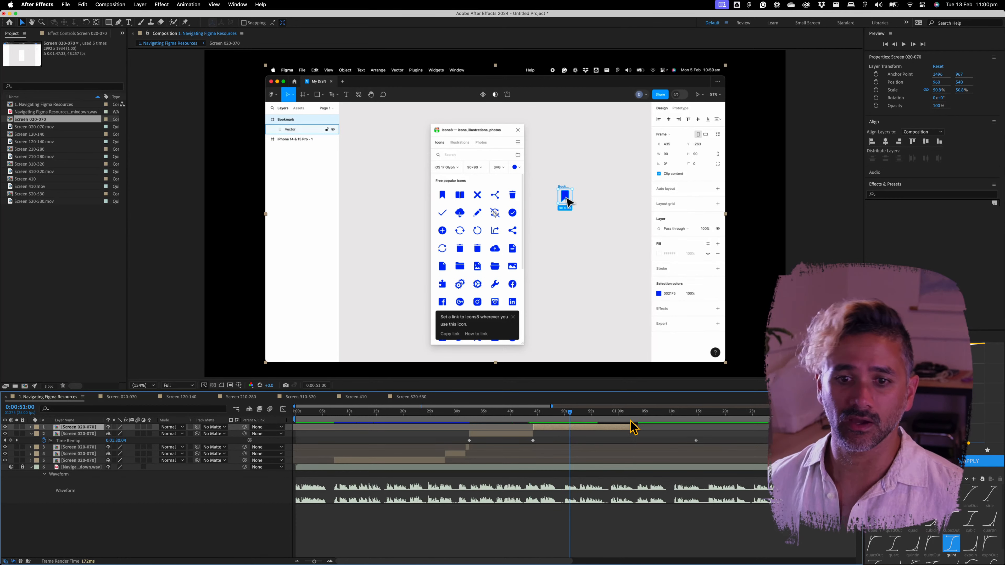
{"action": "left_click_drag", "start_coordinate": [637, 427], "coordinate": [567, 490]}
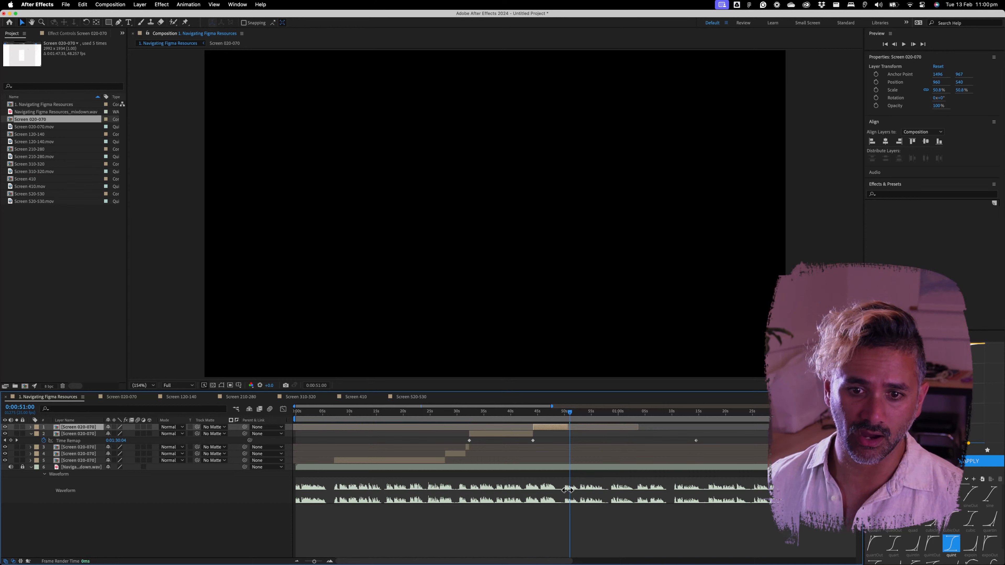
{"action": "left_click_drag", "start_coordinate": [570, 413], "coordinate": [558, 415]}
Step: Switch to the script in Chrome and highlight lines 020 to 070, lines 110 to 150 and the Pause row between them
{"action": "key", "text": "ctrl+Left"}
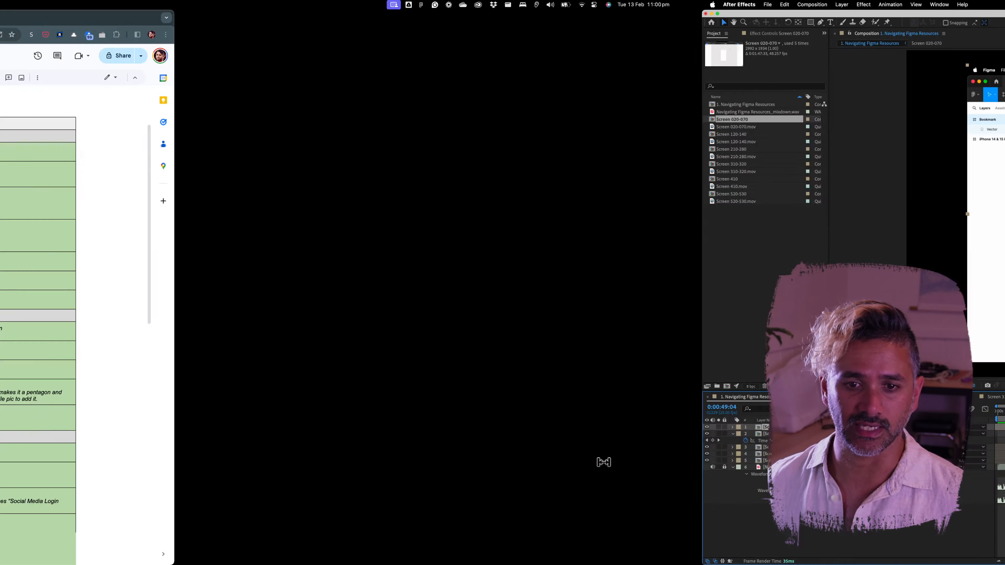
{"action": "left_click_drag", "start_coordinate": [97, 171], "coordinate": [177, 299]}
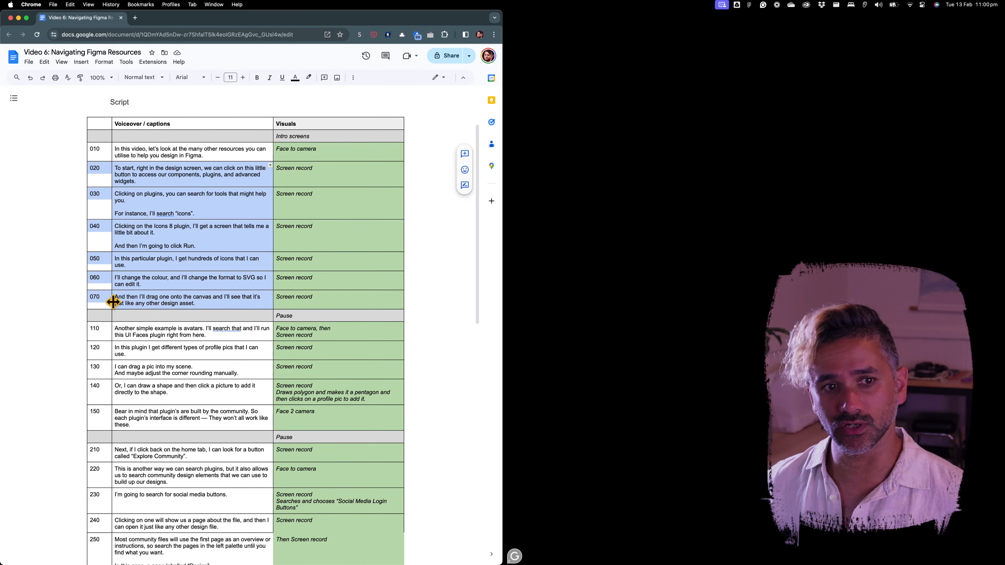
{"action": "left_click", "coordinate": [102, 301]}
{"action": "scroll", "coordinate": [103, 300], "scroll_direction": "down", "scroll_amount": 1}
{"action": "scroll", "coordinate": [103, 301], "scroll_direction": "down", "scroll_amount": 4}
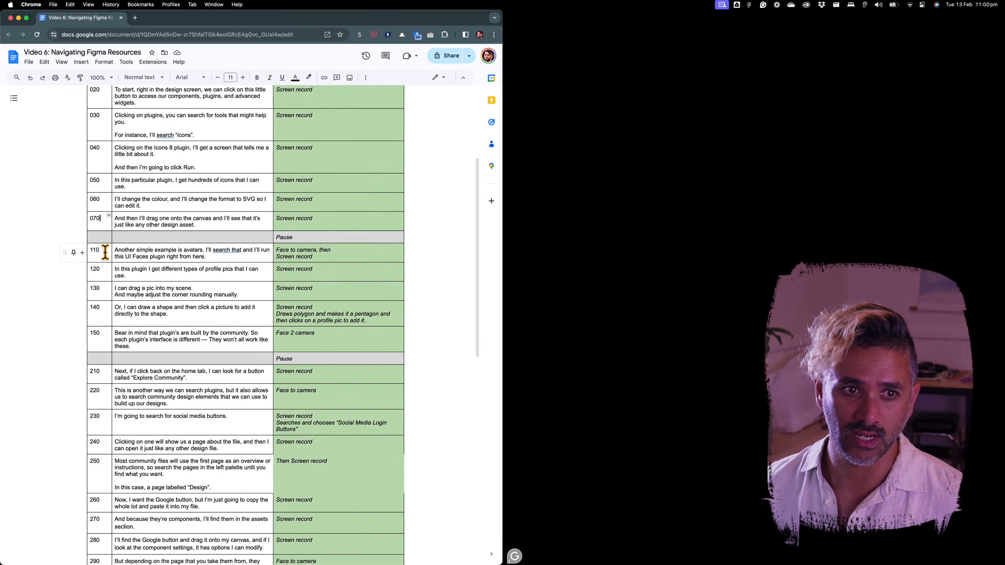
{"action": "left_click_drag", "start_coordinate": [99, 251], "coordinate": [200, 333]}
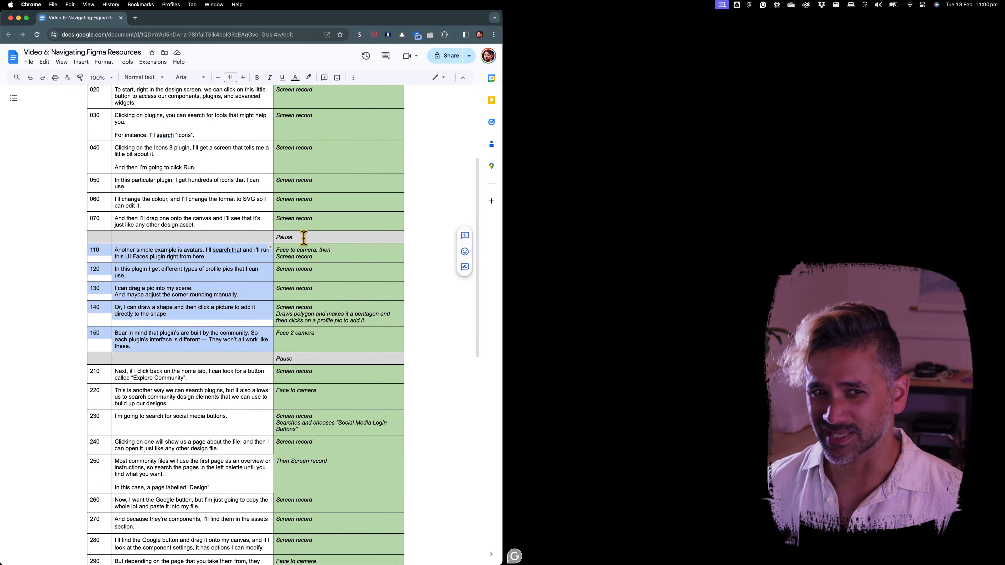
{"action": "left_click_drag", "start_coordinate": [303, 237], "coordinate": [95, 238]}
{"action": "scroll", "coordinate": [246, 239], "scroll_direction": "up", "scroll_amount": 1}
{"action": "scroll", "coordinate": [261, 244], "scroll_direction": "up", "scroll_amount": 2}
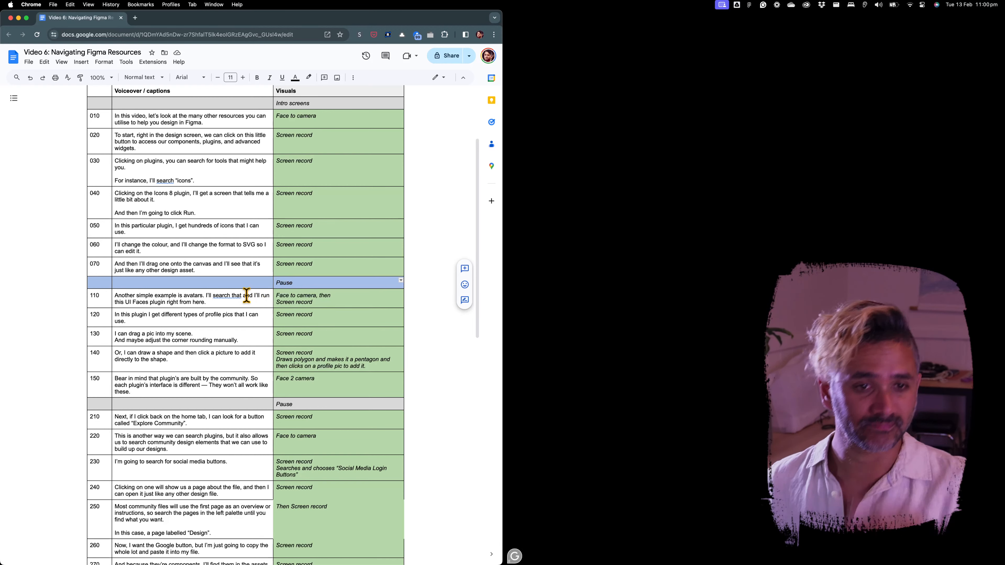
Step: Highlight script lines 110 to 150, 010 to 070 and 020 to 070 to review how the sections are grouped around the pause
{"action": "left_click_drag", "start_coordinate": [118, 295], "coordinate": [175, 377]}
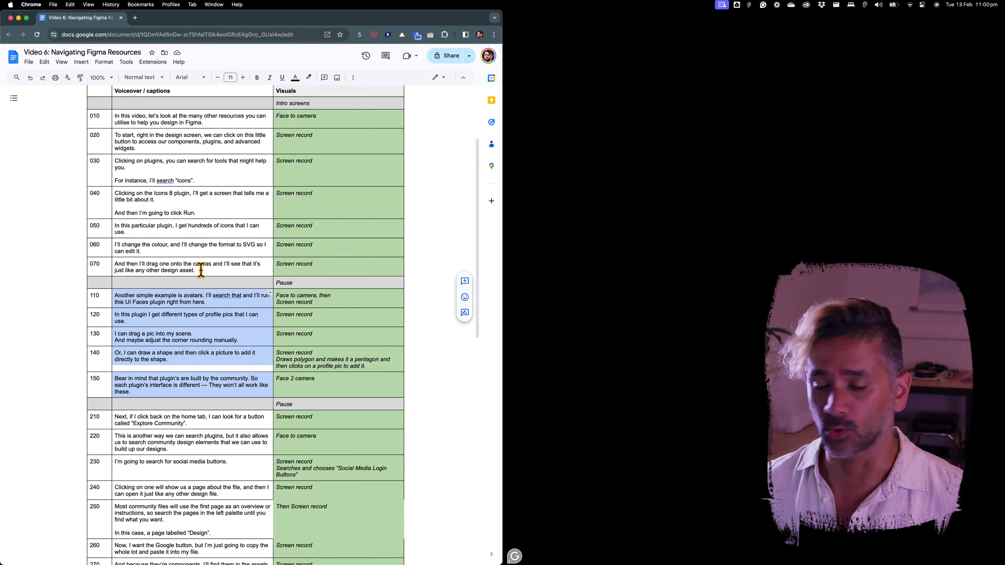
{"action": "left_click_drag", "start_coordinate": [233, 270], "coordinate": [90, 119]}
{"action": "scroll", "coordinate": [259, 216], "scroll_direction": "up", "scroll_amount": 2}
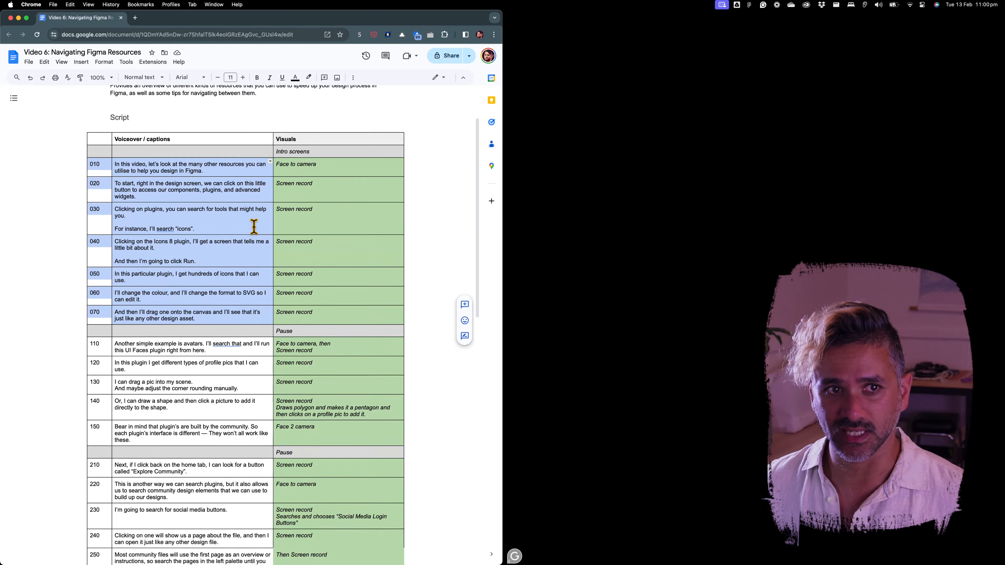
{"action": "left_click", "coordinate": [137, 184]}
{"action": "left_click_drag", "start_coordinate": [107, 183], "coordinate": [208, 313]}
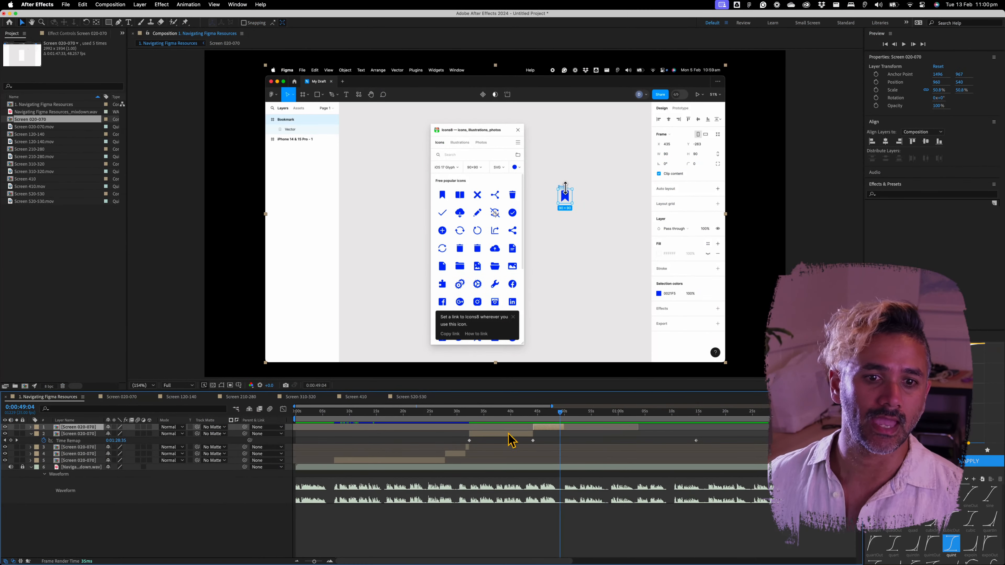
Step: Back in After Effects, collapse the time-remap properties on all Screen 020-070 layers and select the top piece with the playhead at 0:00:49:14
{"action": "left_click", "coordinate": [534, 416]}
{"action": "key", "text": "super+a"}
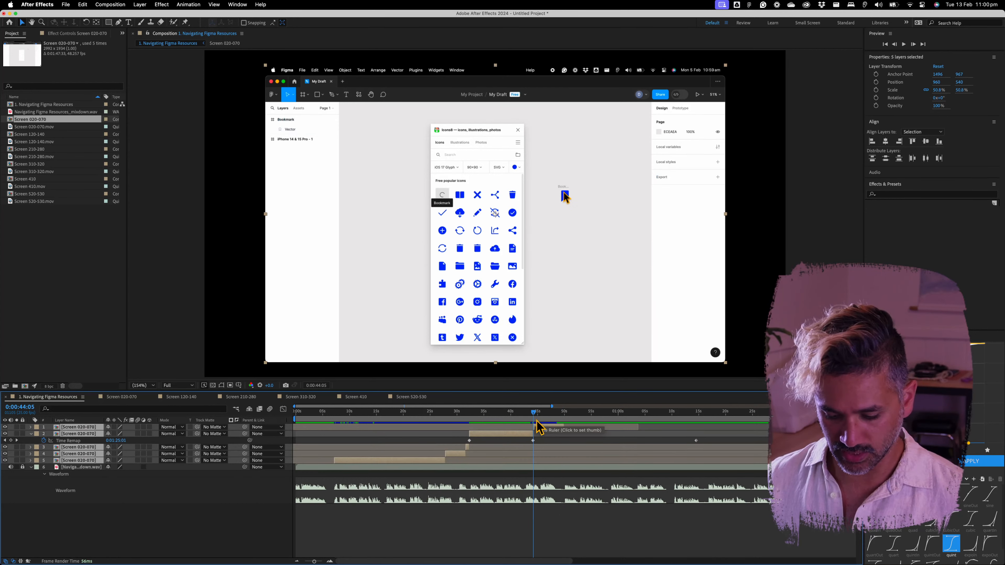
{"action": "key", "text": "u"}
{"action": "left_click_drag", "start_coordinate": [514, 417], "coordinate": [562, 427]}
{"action": "left_click", "coordinate": [532, 551]}
{"action": "left_click", "coordinate": [554, 427]}
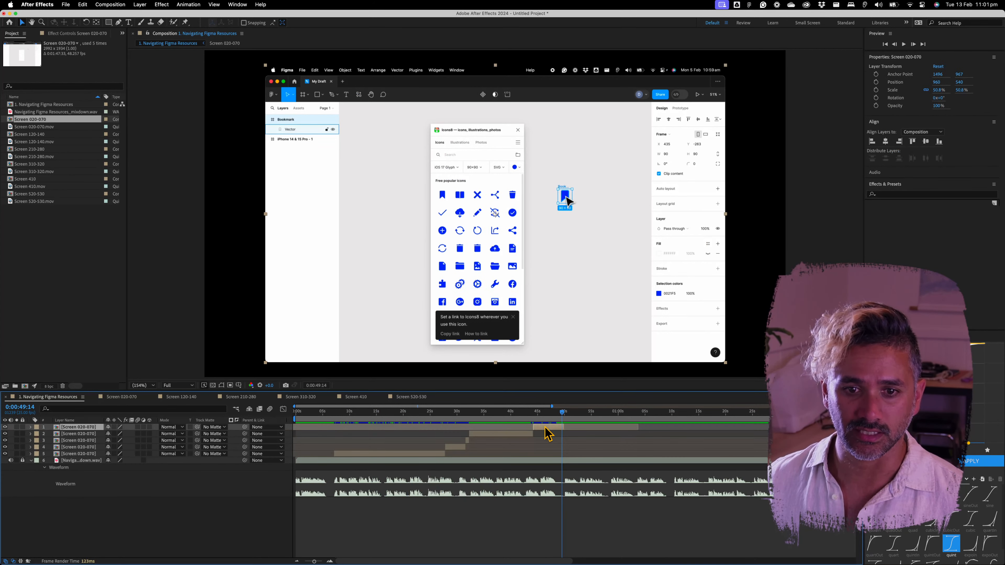
Step: Pre-compose all five Screen 020-070 layers into a new composition named Plugin Introduction, moving all attributes and adjusting its duration to the layers' time span
{"action": "left_click", "coordinate": [425, 454], "text": "shift"}
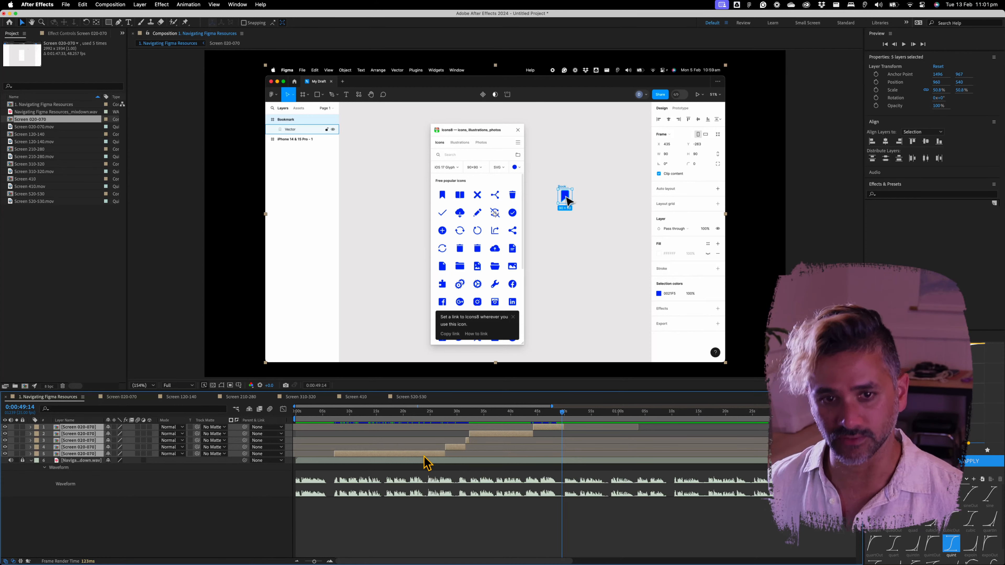
{"action": "key", "text": "super+Tab"}
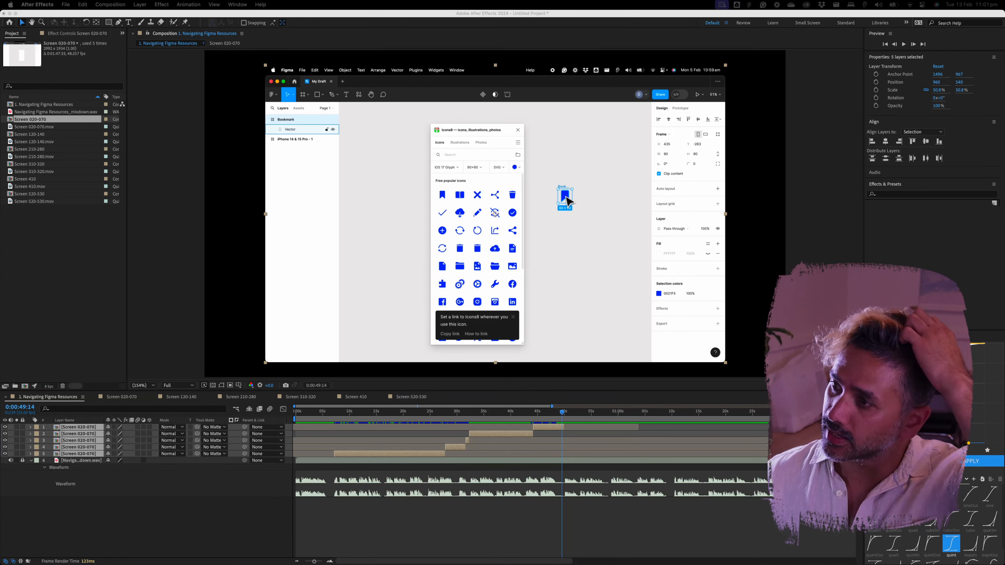
{"action": "key", "text": "super+shift+c"}
{"action": "left_click_drag", "start_coordinate": [636, 222], "coordinate": [456, 159]}
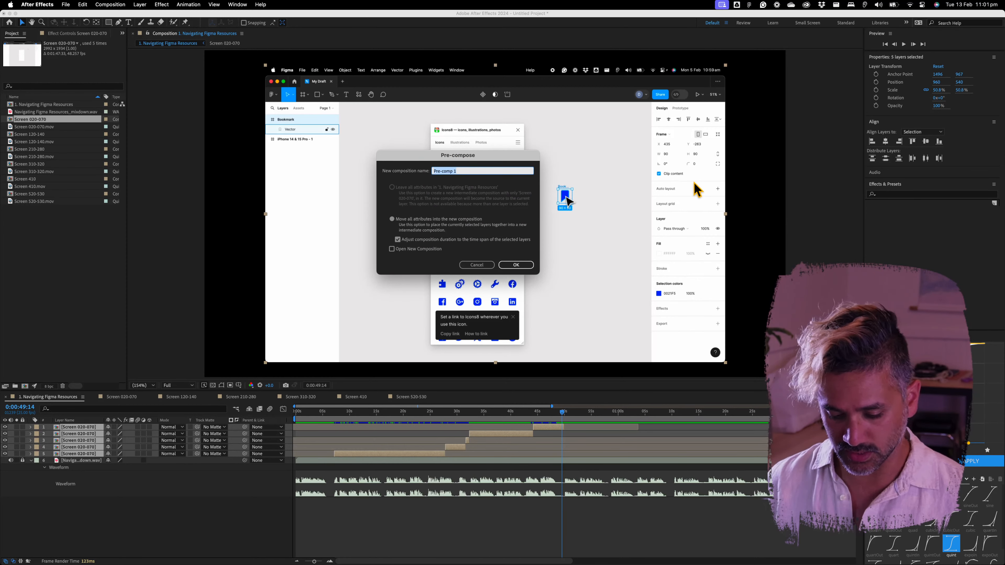
{"action": "type", "text": "Scene 020-070"}
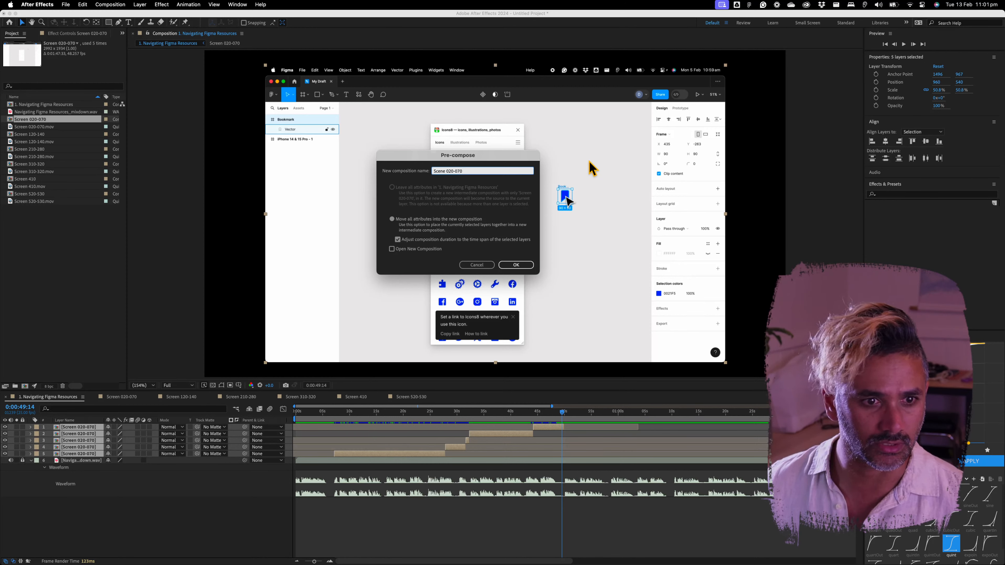
{"action": "key", "text": "super+a"}
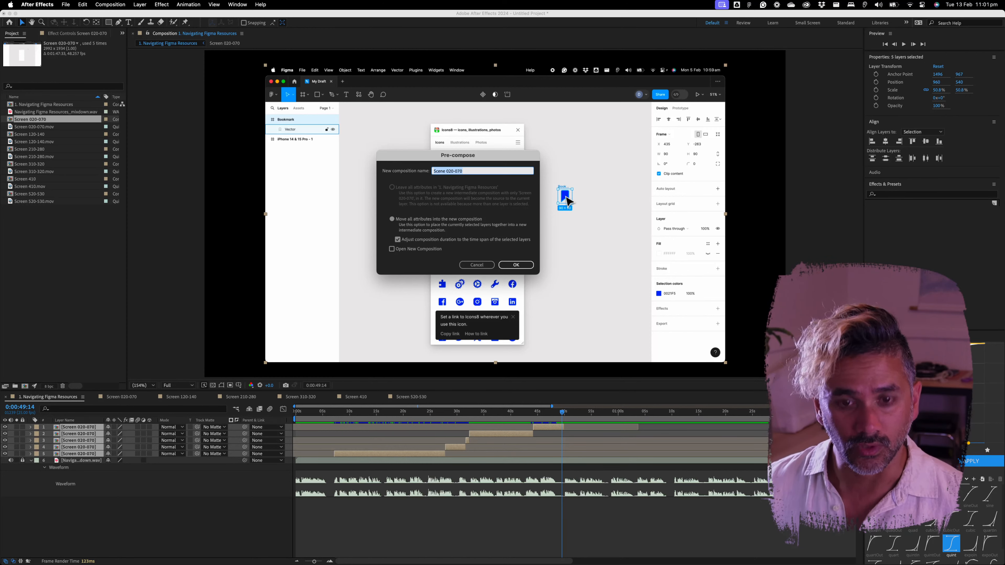
{"action": "type", "text": "Icons Plugins"}
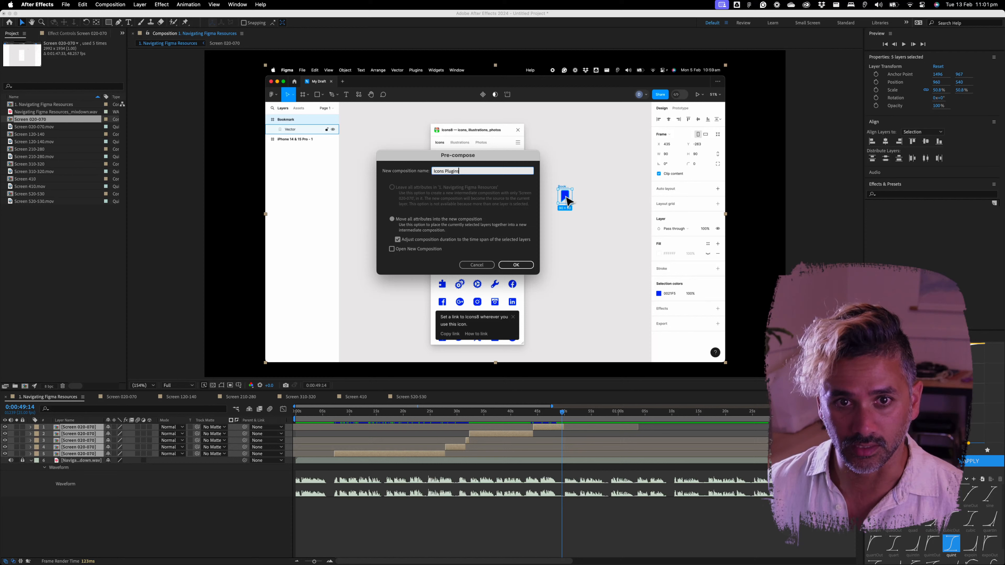
{"action": "key", "text": "super+a"}
{"action": "type", "text": "Plug"}
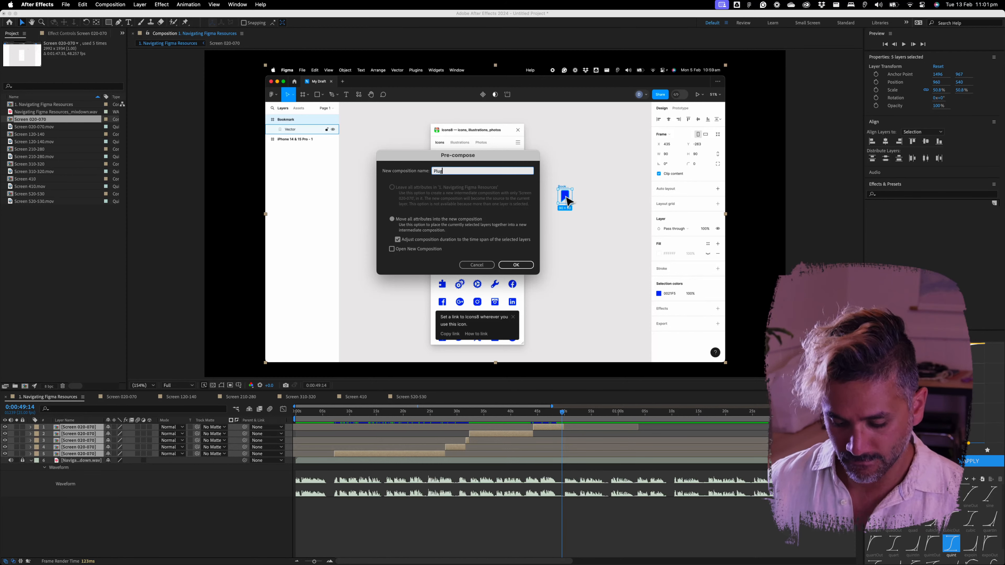
{"action": "type", "text": "in Introduction"}
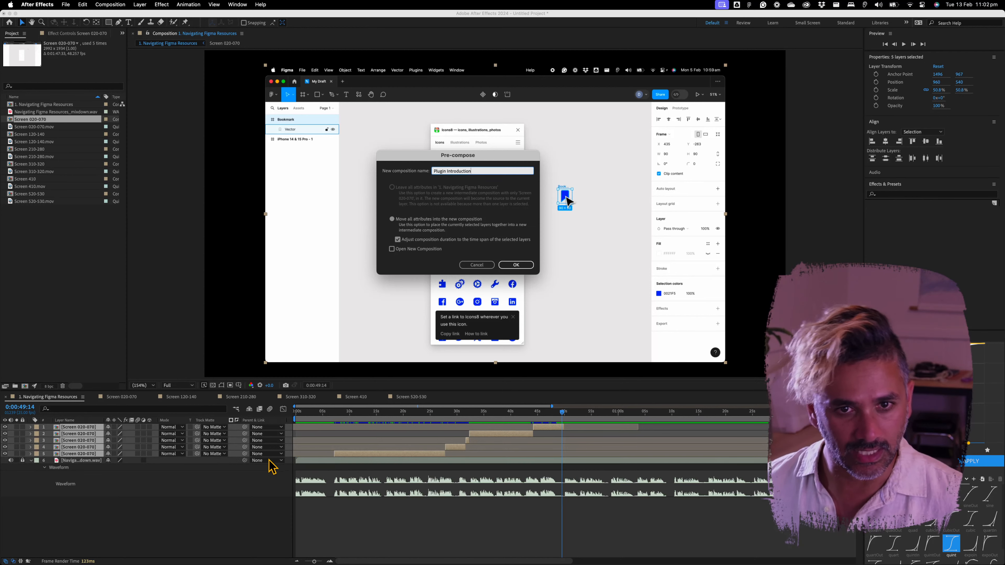
{"action": "left_click", "coordinate": [517, 265]}
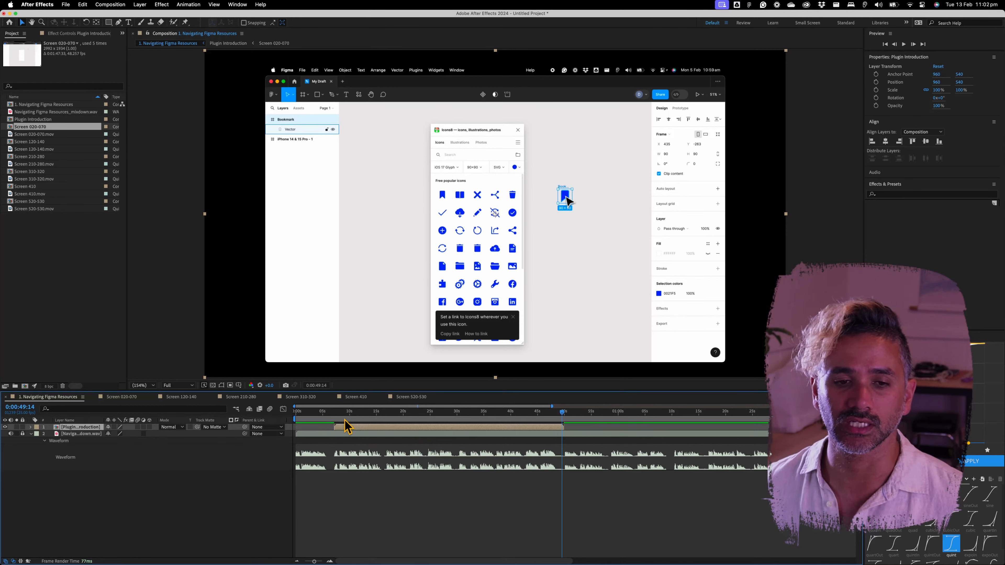
Step: Move the playhead to 0:00:09:03 in 1. Navigating Figma Resources and review that composition's settings
{"action": "mouse_move", "coordinate": [344, 416]}
{"action": "left_mouse_down"}
{"action": "mouse_move", "coordinate": [321, 423]}
{"action": "mouse_move", "coordinate": [350, 426]}
{"action": "left_mouse_up"}
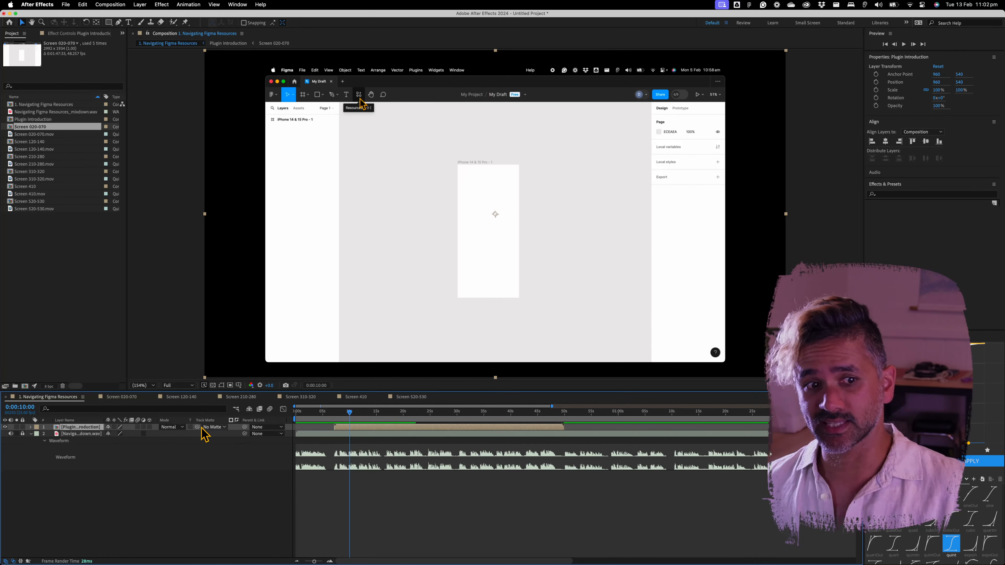
{"action": "mouse_move", "coordinate": [341, 413]}
{"action": "left_mouse_down"}
{"action": "mouse_move", "coordinate": [329, 413]}
{"action": "mouse_move", "coordinate": [345, 414]}
{"action": "left_mouse_up"}
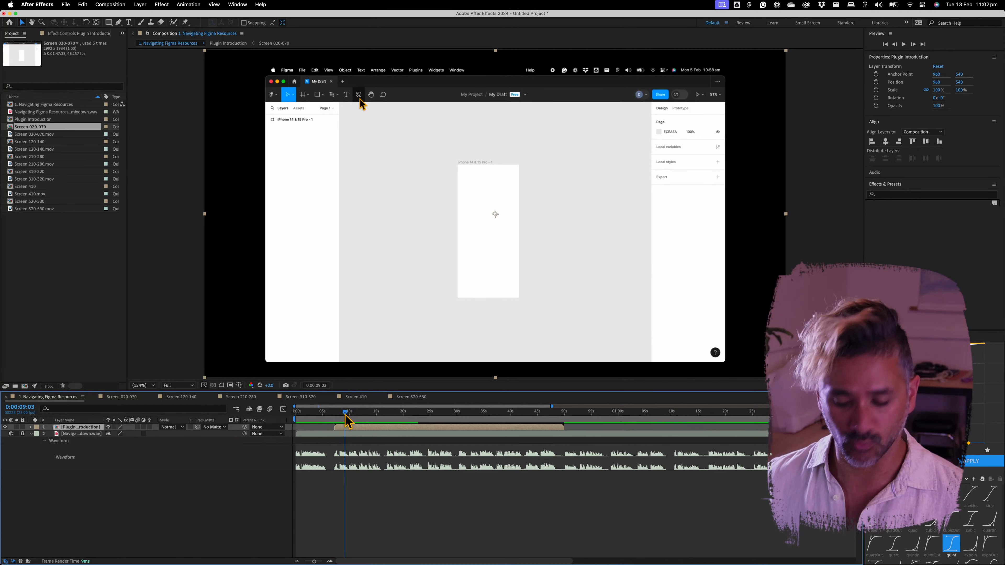
{"action": "key", "text": "super+k"}
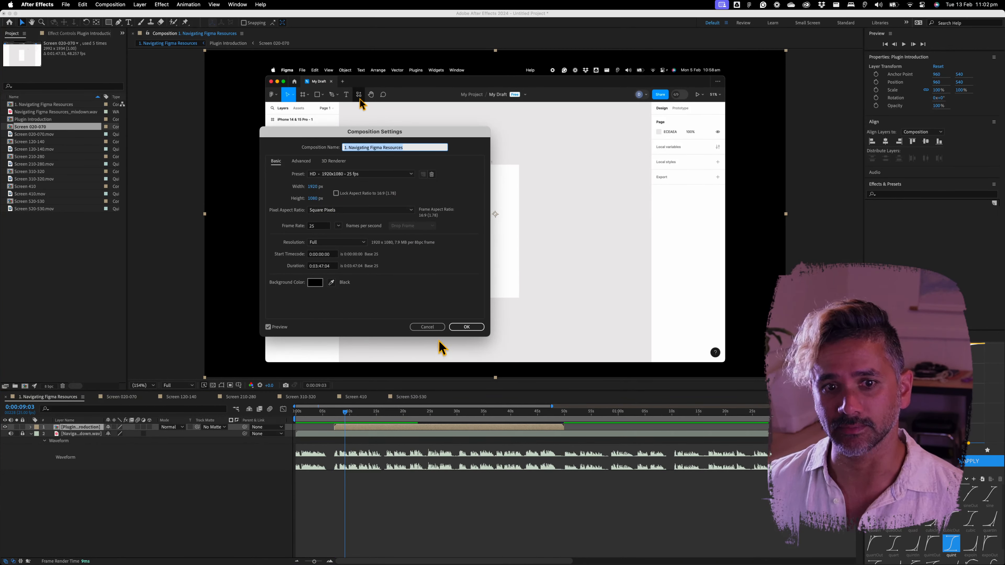
{"action": "left_click", "coordinate": [437, 327]}
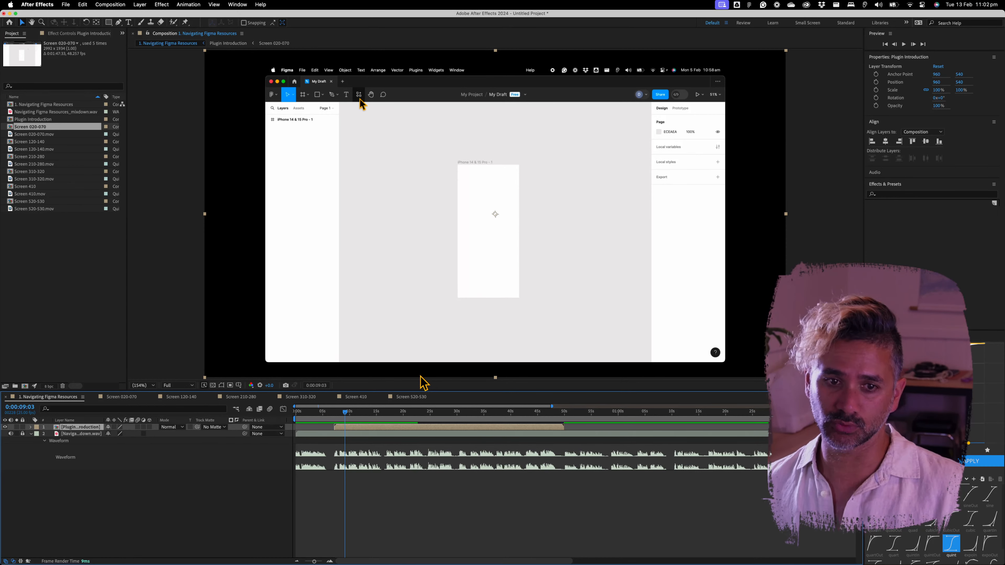
Step: Open the Plugin Introduction pre-comp, scrub to 0:00:19:11, review its composition settings and return to 1. Navigating Figma Resources
{"action": "double_click", "coordinate": [93, 428]}
{"action": "left_click_drag", "start_coordinate": [323, 413], "coordinate": [456, 414]}
{"action": "key", "text": "super+k"}
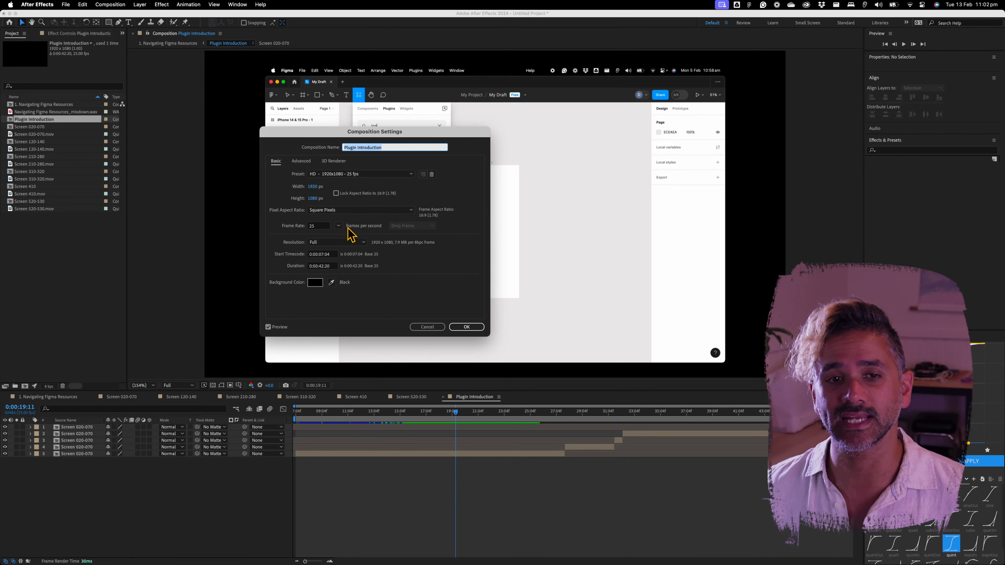
{"action": "left_click", "coordinate": [427, 327]}
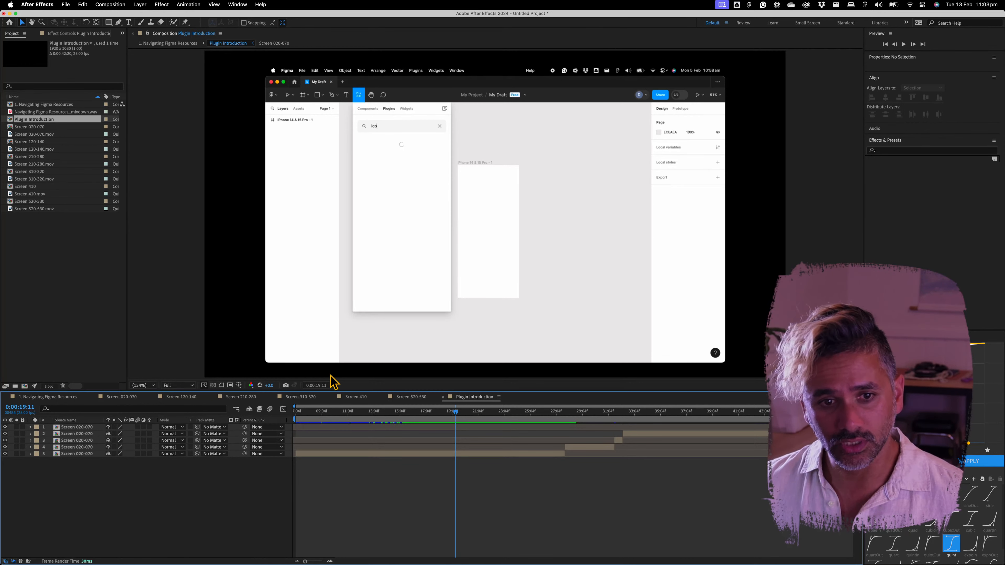
{"action": "left_click", "coordinate": [185, 43]}
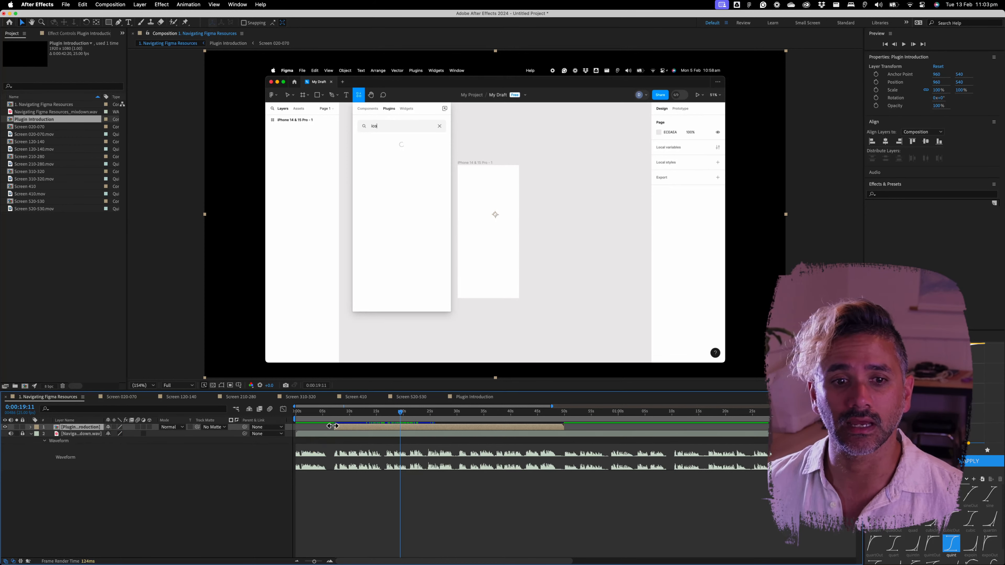
Step: Reopen the Plugin Introduction pre-comp and set the Scale of all five Screen 020-070 layers to 100%
{"action": "double_click", "coordinate": [348, 428]}
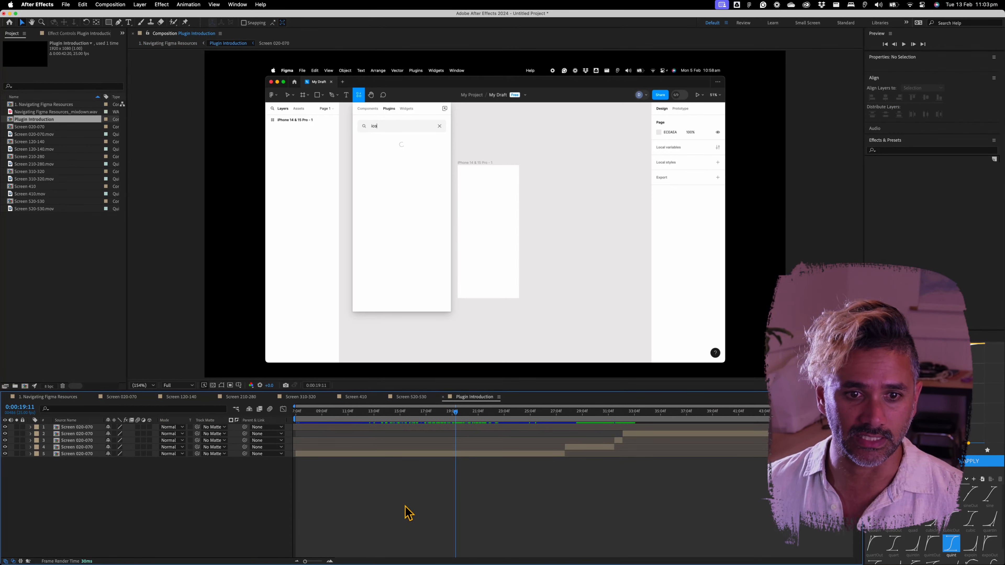
{"action": "key", "text": "super+a"}
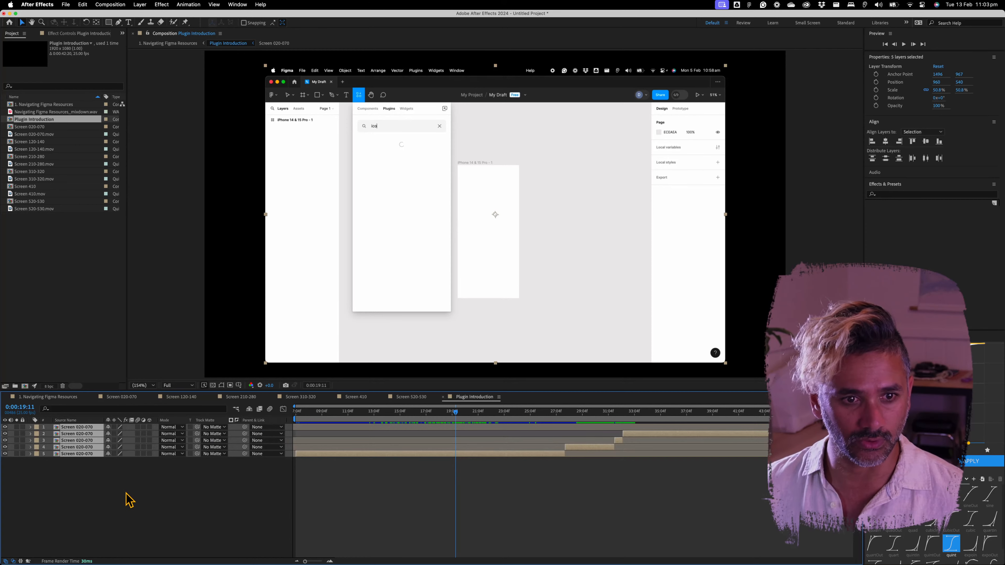
{"action": "key", "text": "s"}
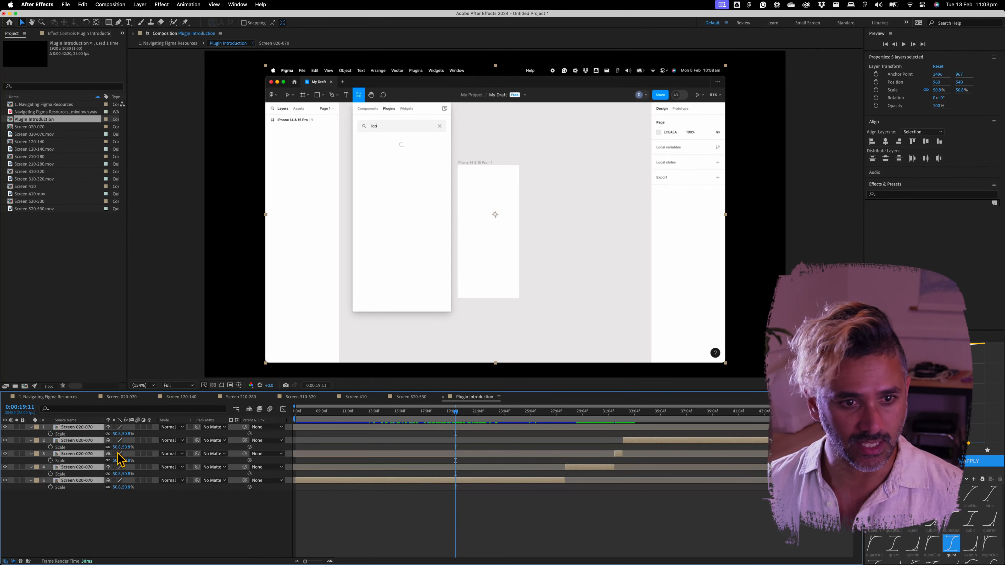
{"action": "left_click", "coordinate": [118, 433]}
{"action": "type", "text": "100"}
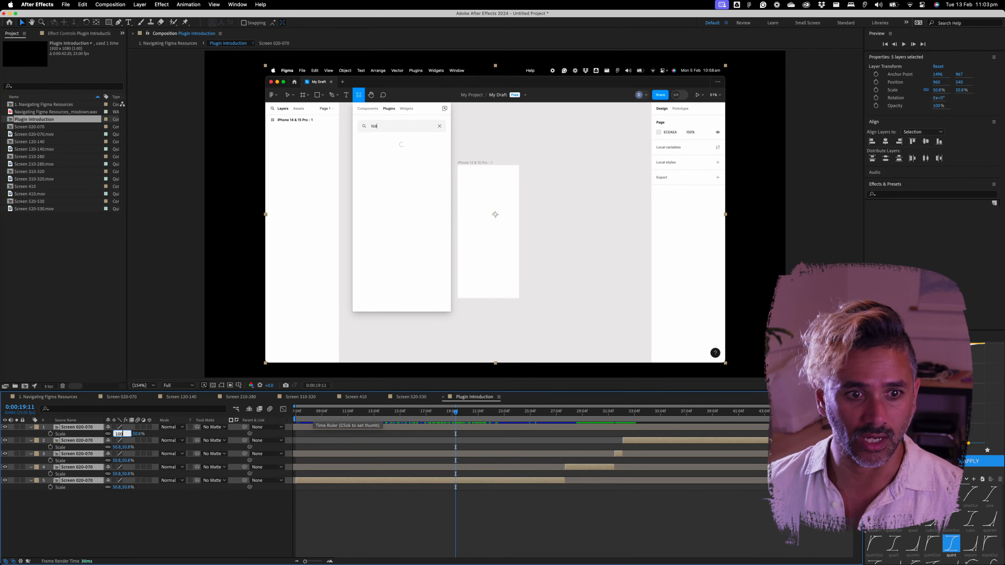
{"action": "key", "text": "Return"}
{"action": "key", "text": "comma"}
{"action": "key", "text": "comma"}
{"action": "key", "text": "comma"}
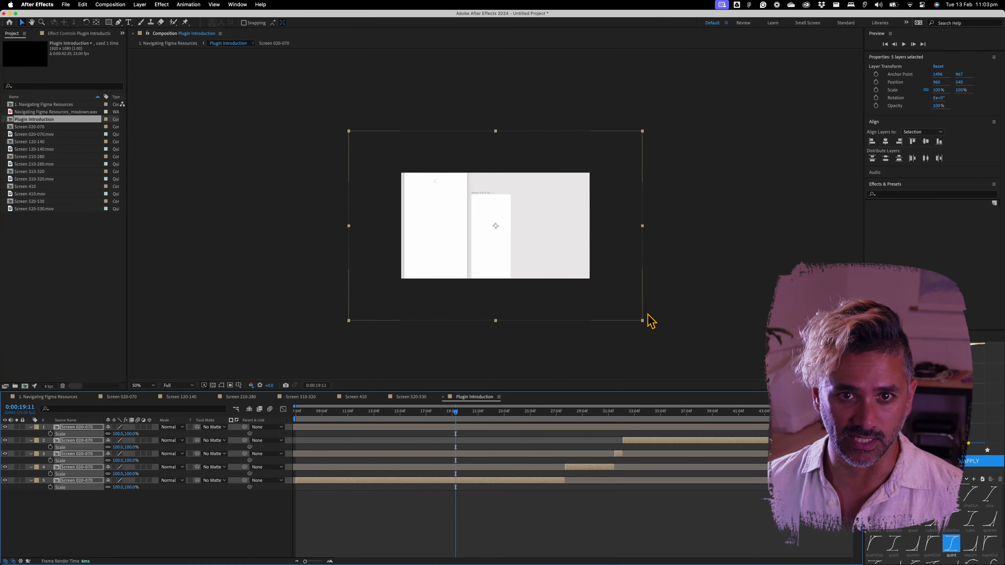
{"action": "scroll", "coordinate": [523, 241], "scroll_direction": "up", "scroll_amount": 2}
{"action": "key", "text": "s"}
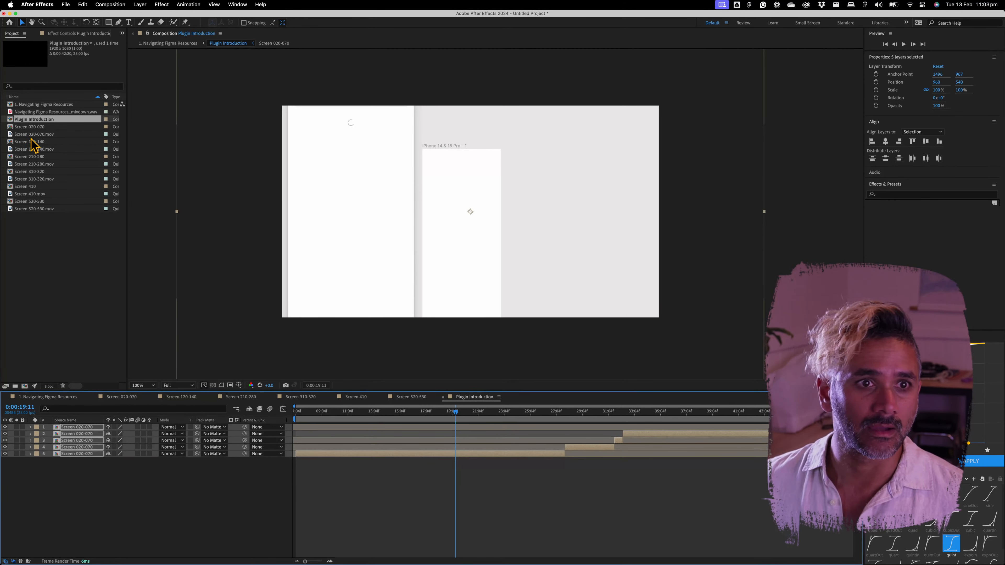
Step: Check the pixel dimensions of the Screen 020-070.mov footage and its Screen 020-070 composition, and return to Plugin Introduction
{"action": "left_click", "coordinate": [404, 496]}
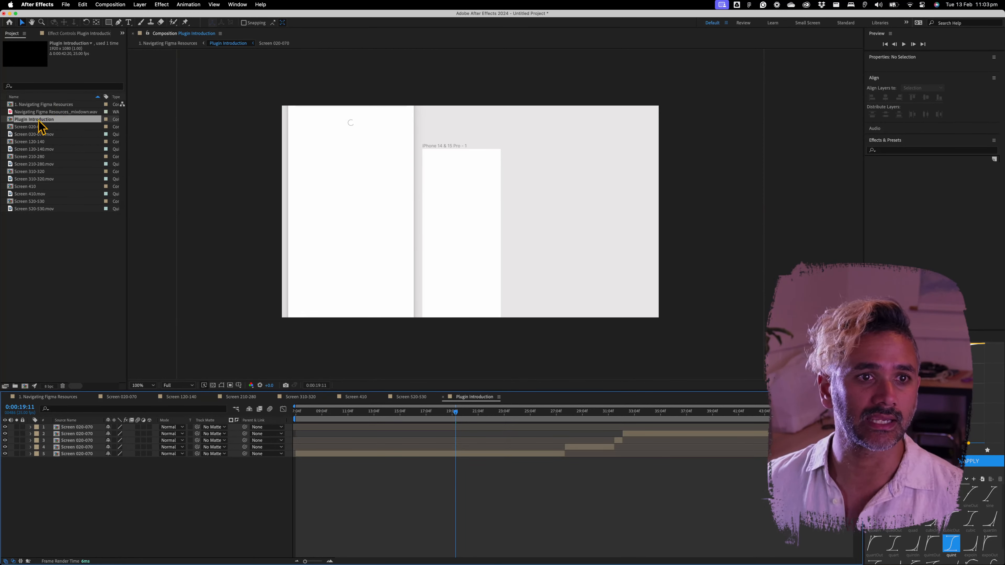
{"action": "left_click", "coordinate": [38, 135]}
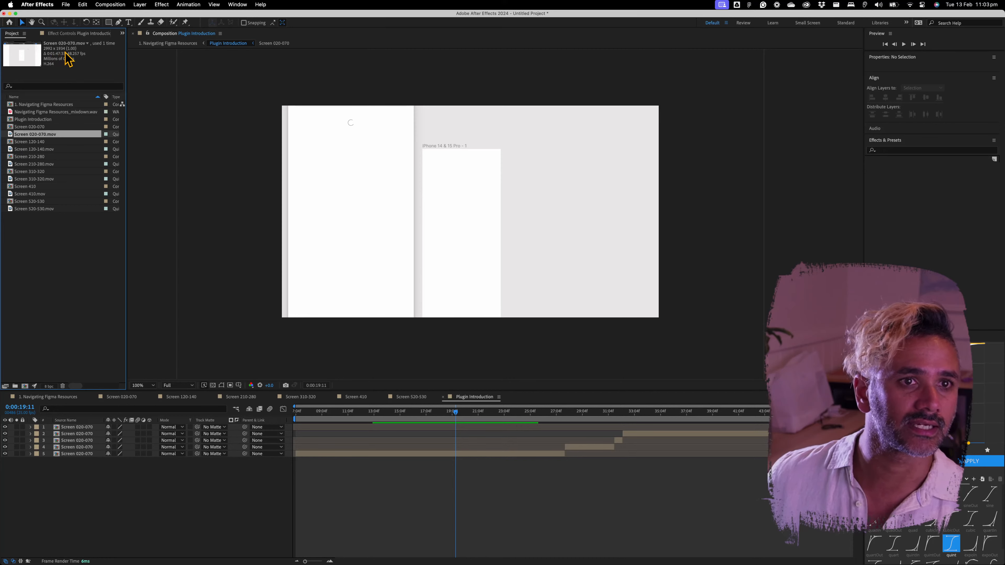
{"action": "double_click", "coordinate": [37, 134]}
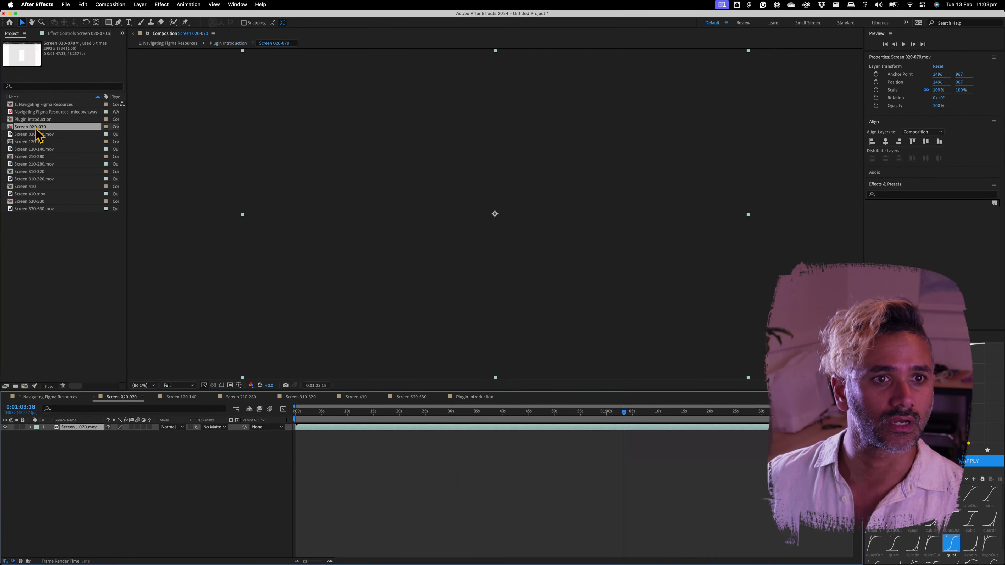
{"action": "double_click", "coordinate": [35, 129]}
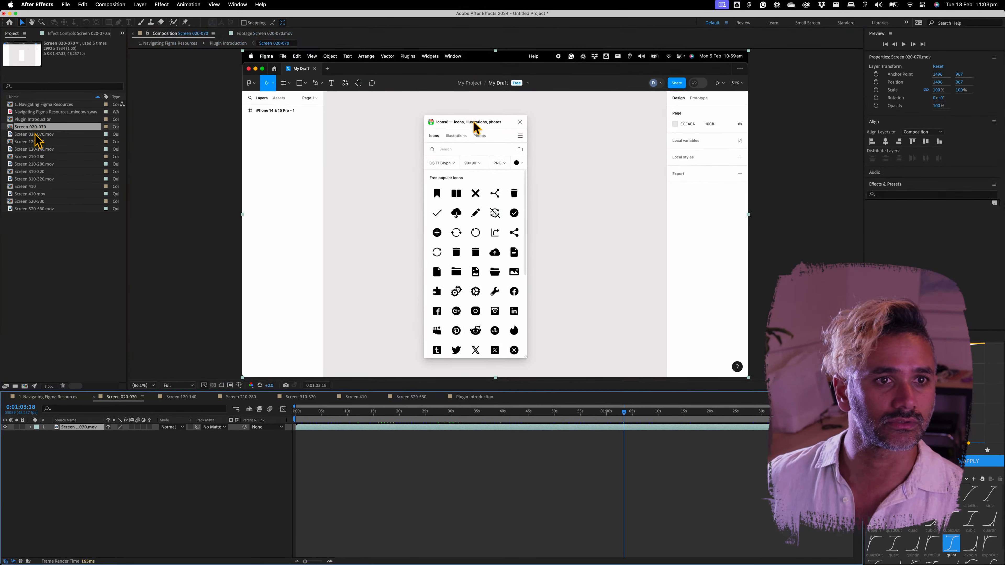
{"action": "left_click", "coordinate": [35, 134]}
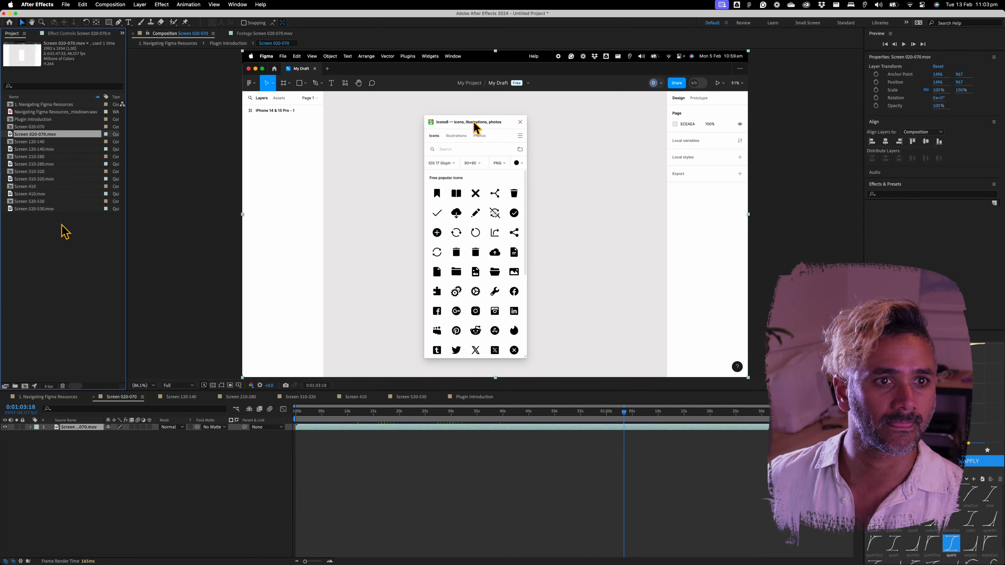
{"action": "left_click", "coordinate": [152, 505]}
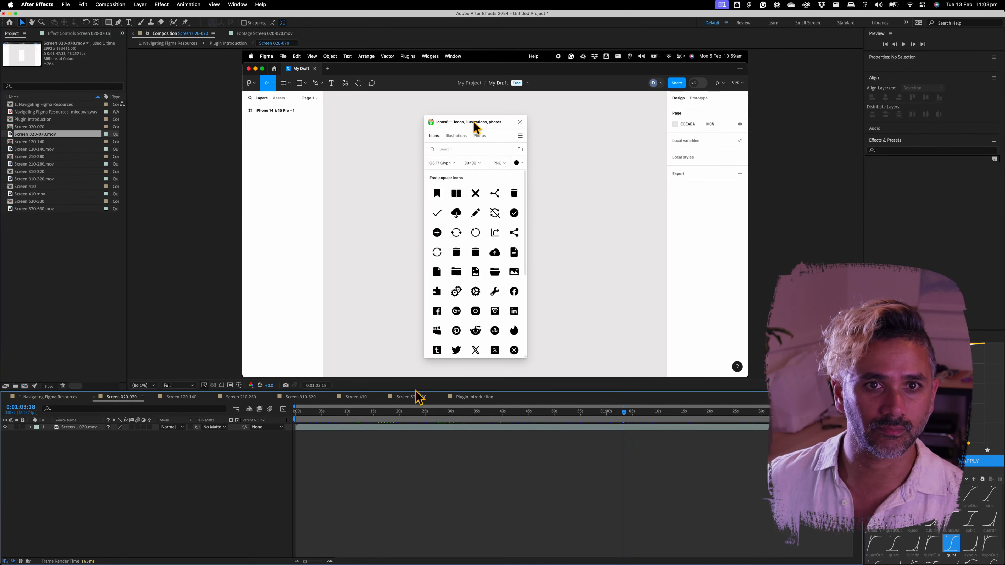
{"action": "left_click", "coordinate": [224, 44]}
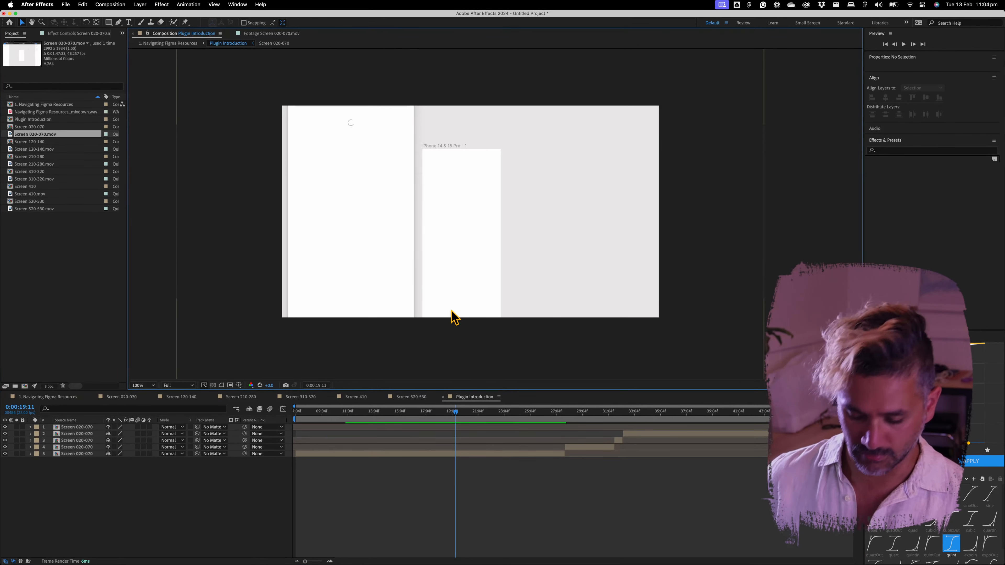
Step: Set the Plugin Introduction composition size to 2992 px wide by 1934 px high and inspect the enlarged frame
{"action": "key", "text": "super+k"}
{"action": "left_click", "coordinate": [314, 187]}
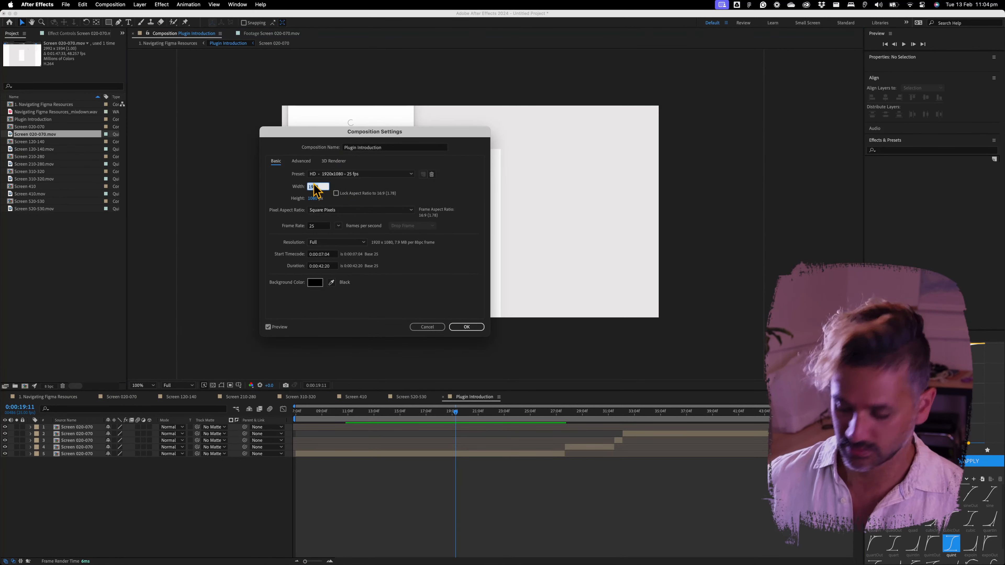
{"action": "type", "text": "2992"}
{"action": "key", "text": "Tab"}
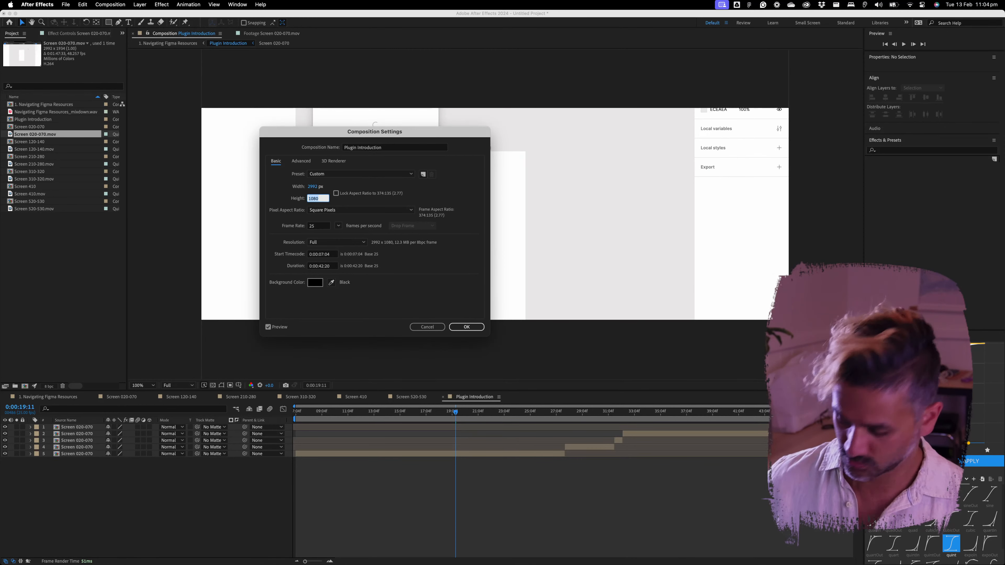
{"action": "type", "text": "1934"}
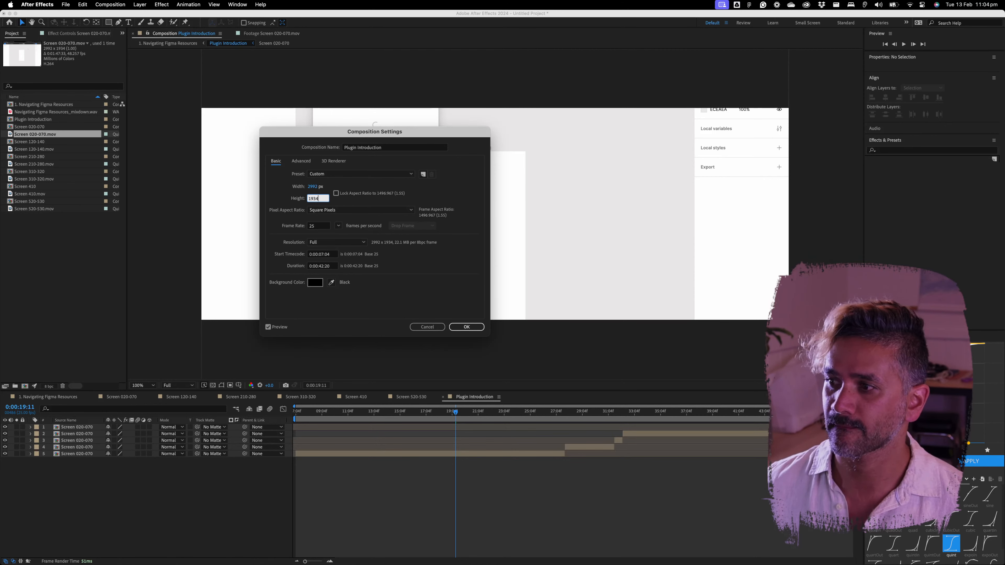
{"action": "key", "text": "Return"}
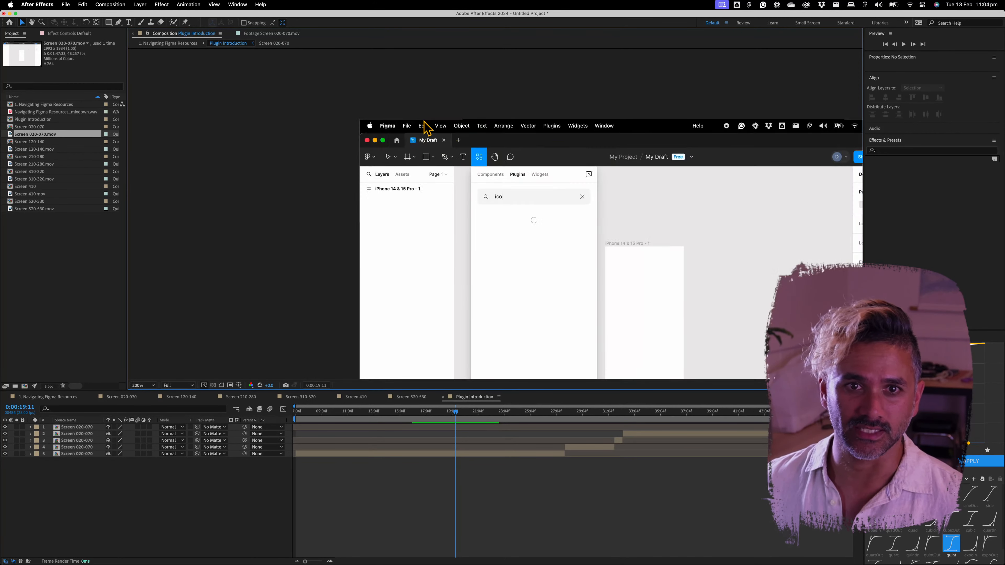
{"action": "scroll", "coordinate": [426, 128], "scroll_direction": "up", "scroll_amount": 6}
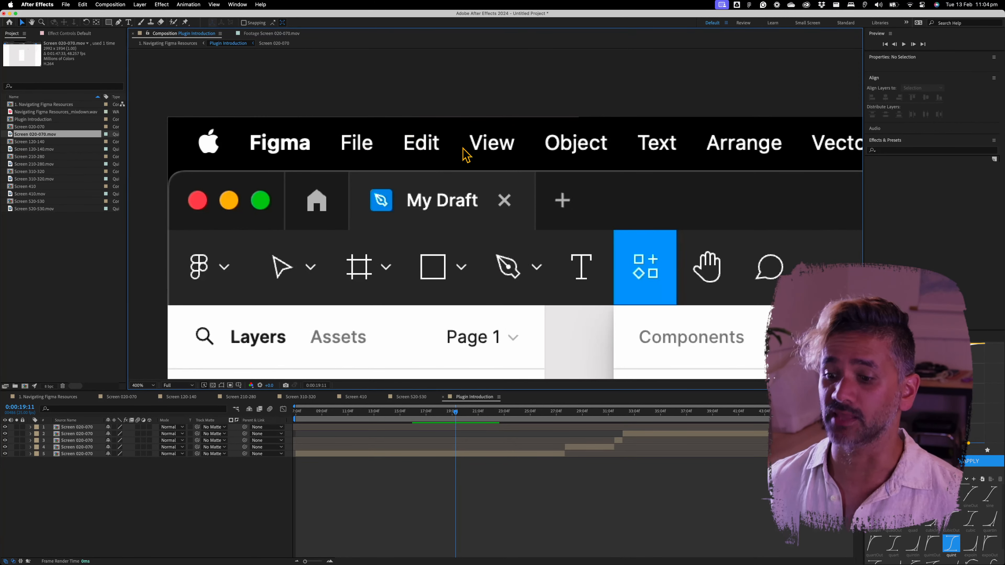
{"action": "scroll", "coordinate": [470, 173], "scroll_direction": "down", "scroll_amount": 6}
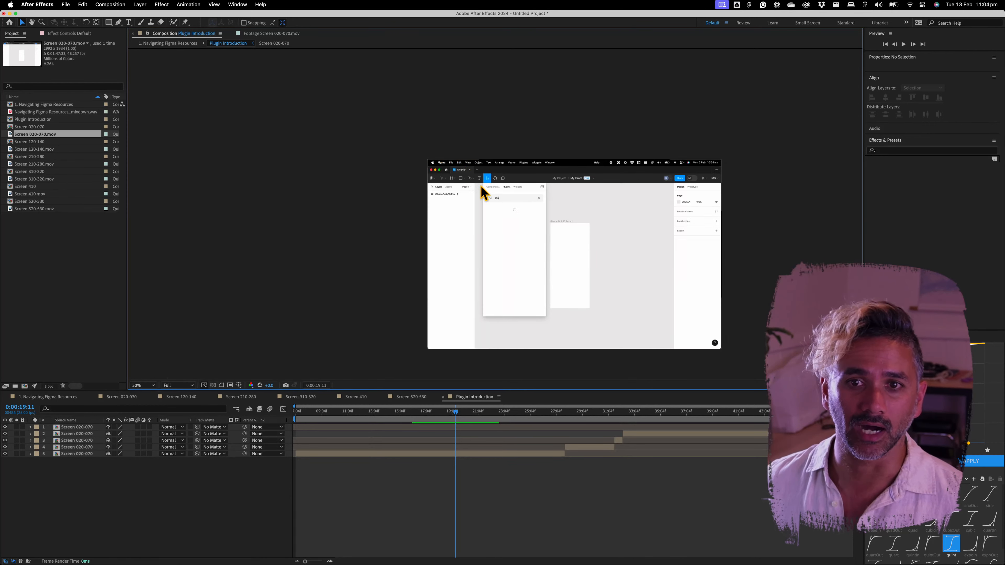
Step: Return to the 1. Navigating Figma Resources composition and bring the Plugin Introduction layer's full bounds into view
{"action": "key", "text": "space"}
{"action": "left_click_drag", "start_coordinate": [644, 247], "coordinate": [556, 210]}
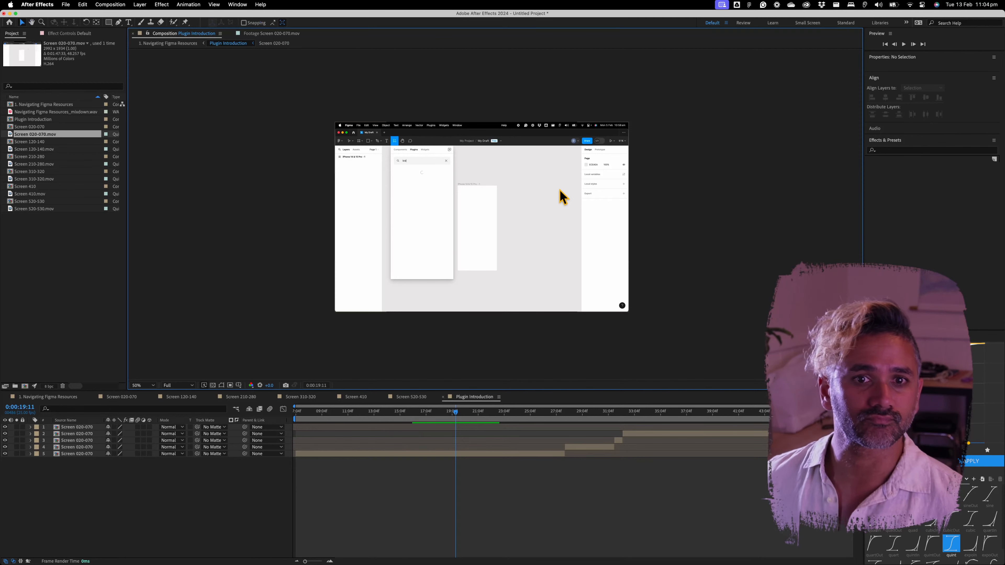
{"action": "left_click", "coordinate": [177, 45]}
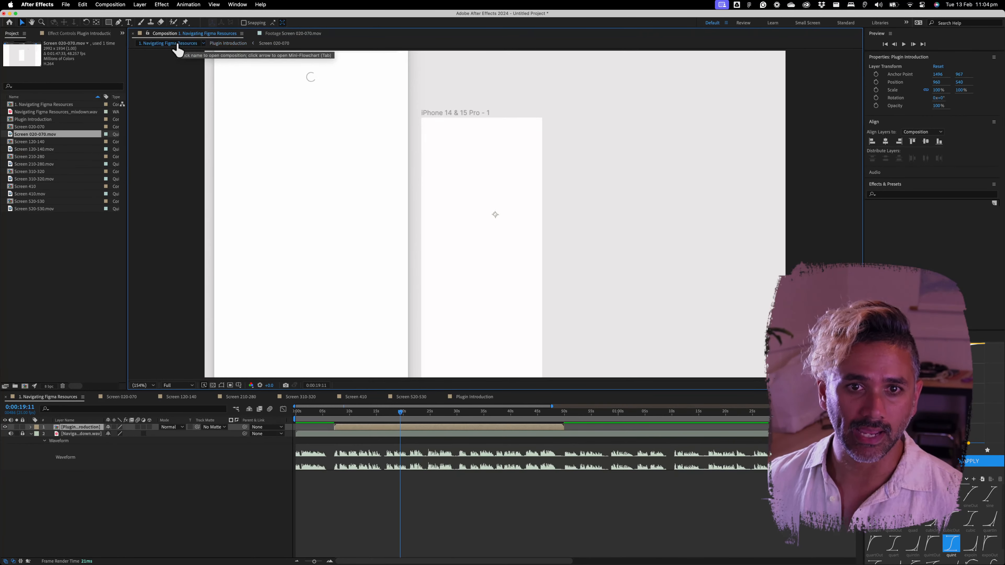
{"action": "key", "text": "slash"}
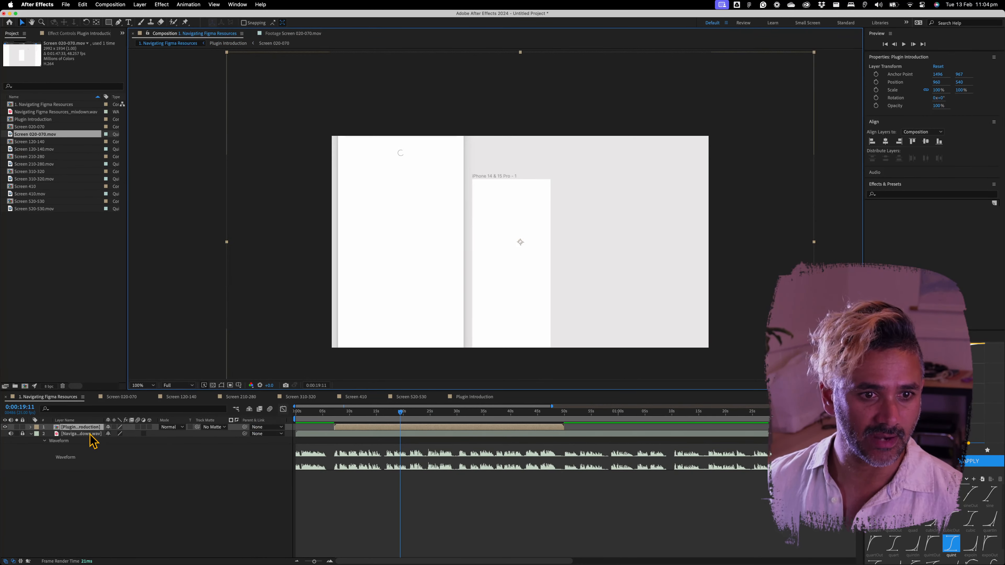
{"action": "scroll", "coordinate": [534, 265], "scroll_direction": "down", "scroll_amount": 2}
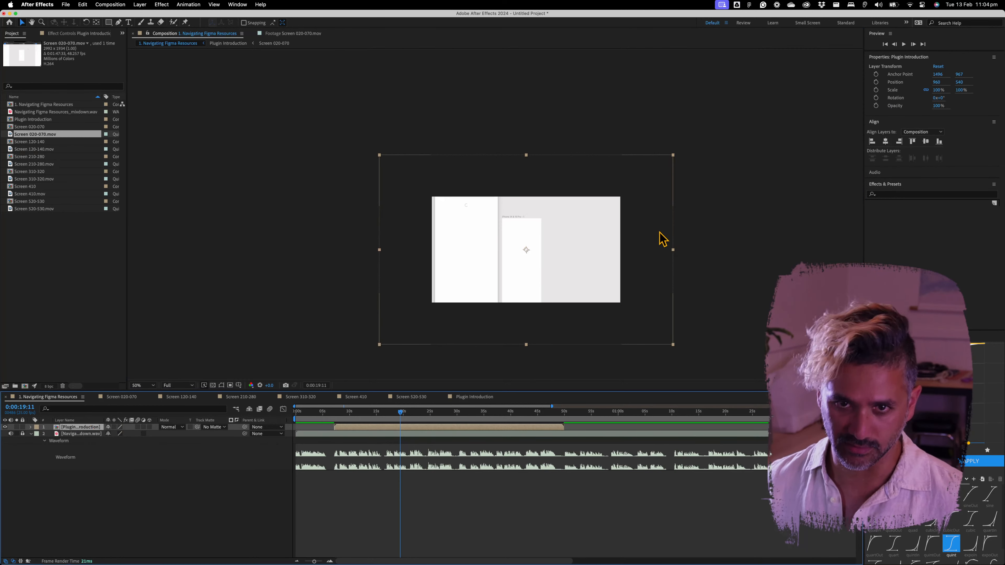
Step: Scale the Plugin Introduction layer down to about 29.4% and check its framing in the composition
{"action": "left_click_drag", "start_coordinate": [674, 155], "coordinate": [569, 222]}
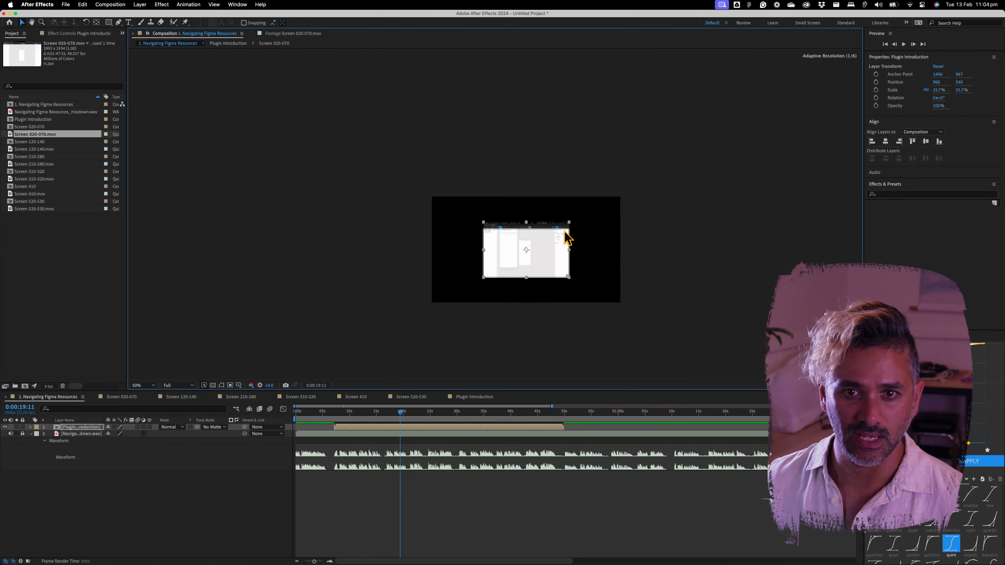
{"action": "scroll", "coordinate": [521, 250], "scroll_direction": "up", "scroll_amount": 2}
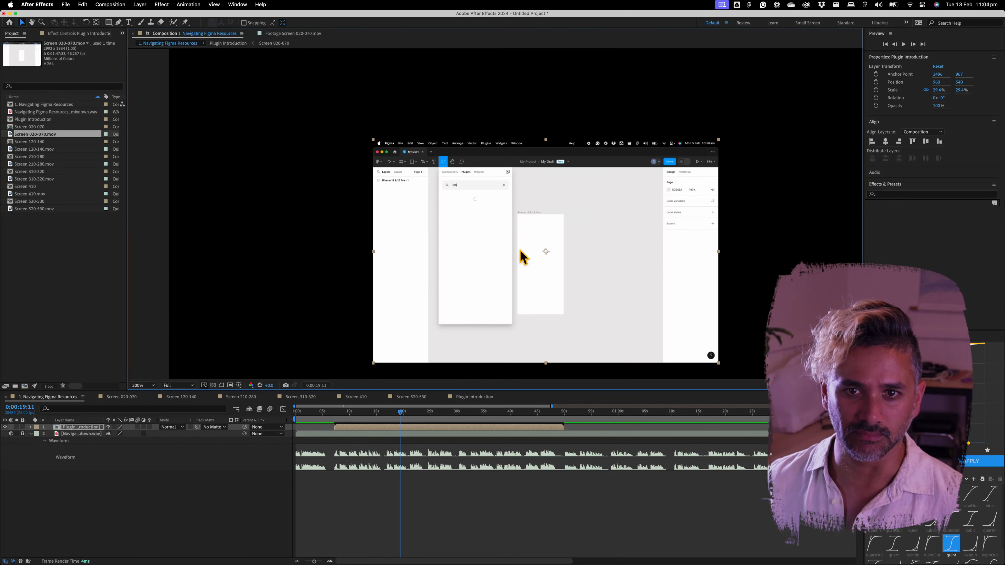
{"action": "scroll", "coordinate": [521, 250], "scroll_direction": "down", "scroll_amount": 1}
{"action": "left_click_drag", "start_coordinate": [585, 267], "coordinate": [576, 230]}
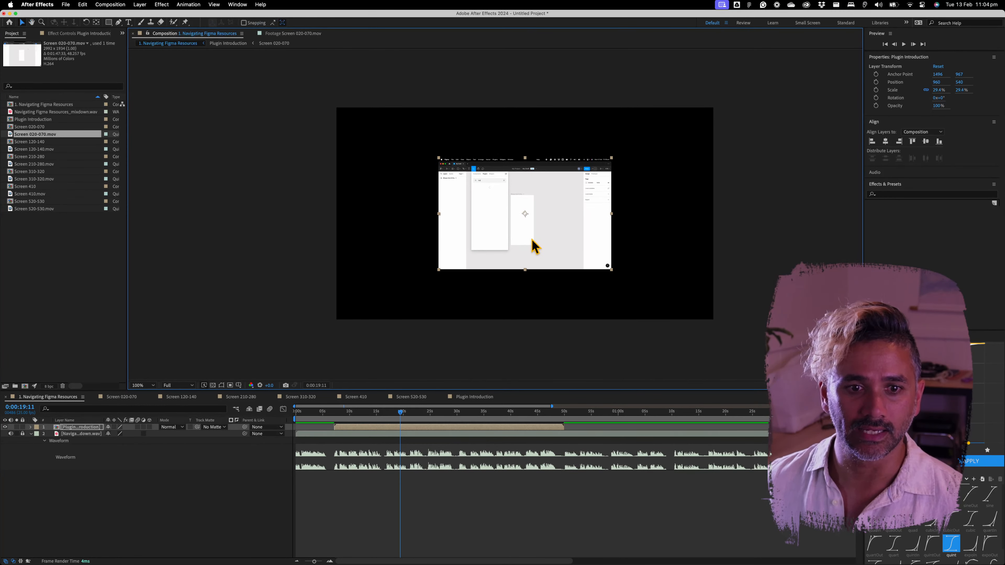
{"action": "scroll", "coordinate": [532, 239], "scroll_direction": "up", "scroll_amount": 1}
{"action": "scroll", "coordinate": [533, 239], "scroll_direction": "down", "scroll_amount": 1}
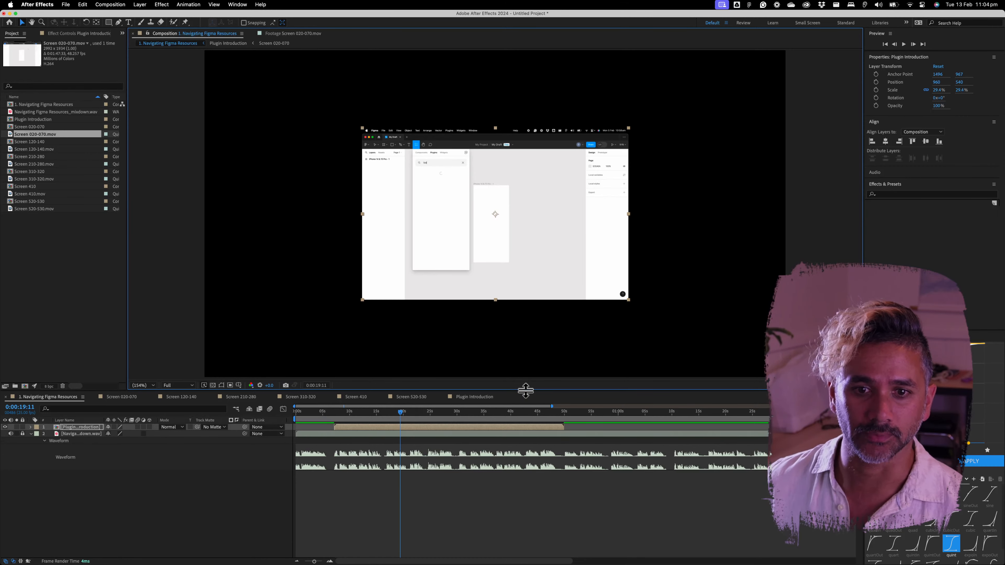
Step: Enlarge the composition viewing area and preview the start of the Plugin Introduction section from 0:00:06:14
{"action": "left_click_drag", "start_coordinate": [525, 391], "coordinate": [526, 423]}
{"action": "left_click", "coordinate": [331, 447]}
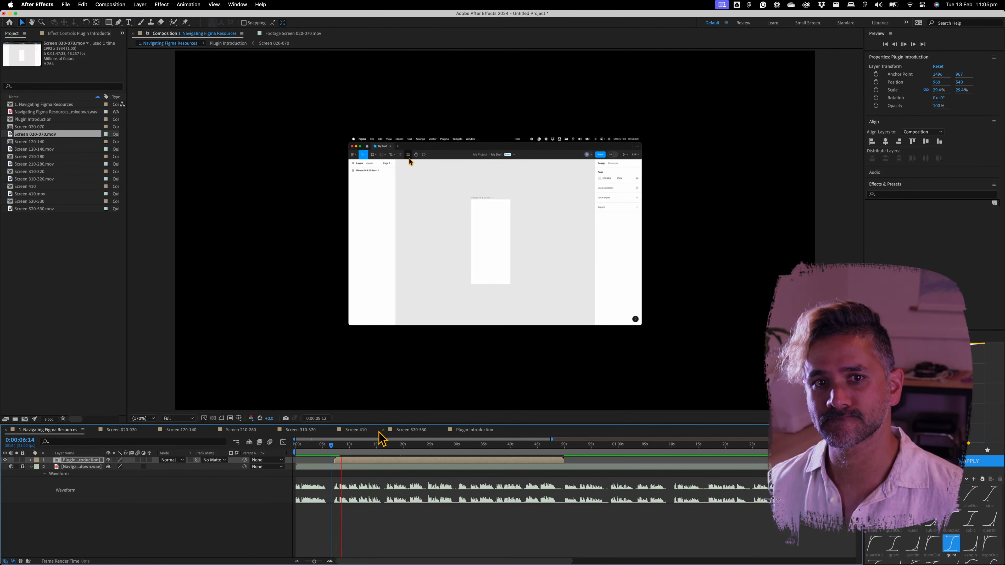
{"action": "key", "text": "space"}
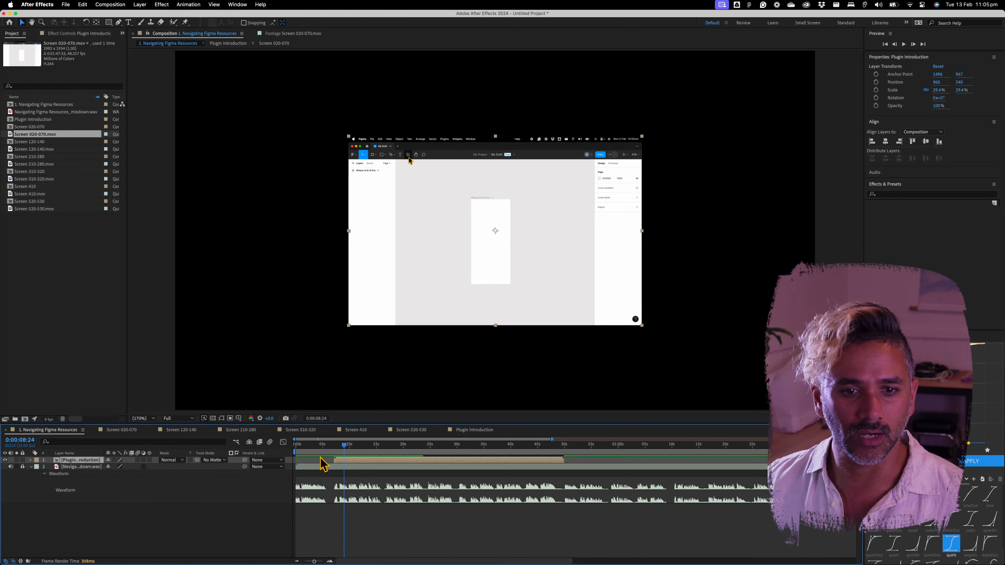
{"action": "left_click", "coordinate": [333, 448]}
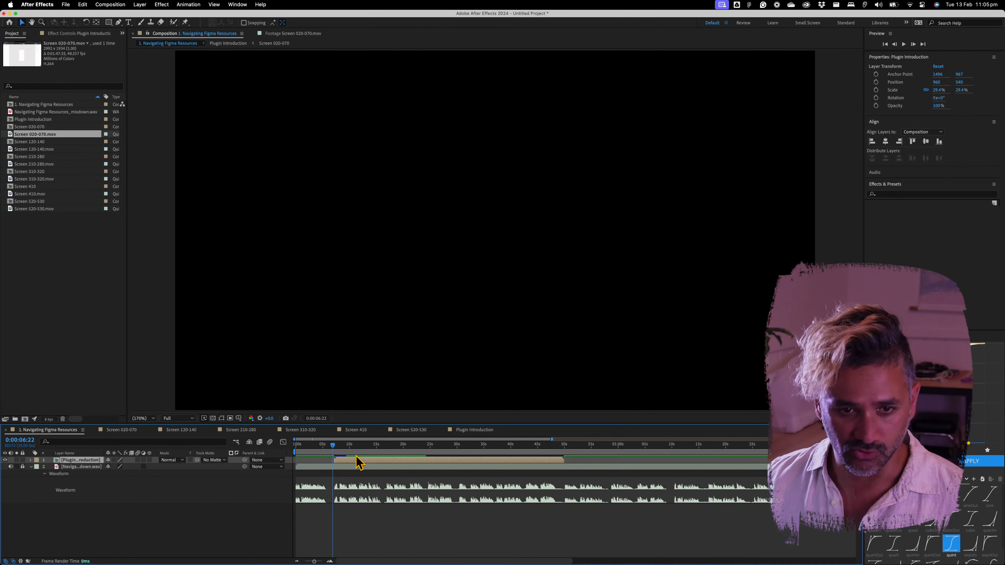
Step: At 0:00:09:18, try scaling Plugin Introduction up to about 53.4%, moving it off-centre and shrinking it to about 29%
{"action": "left_click", "coordinate": [349, 445]}
{"action": "key", "text": "s"}
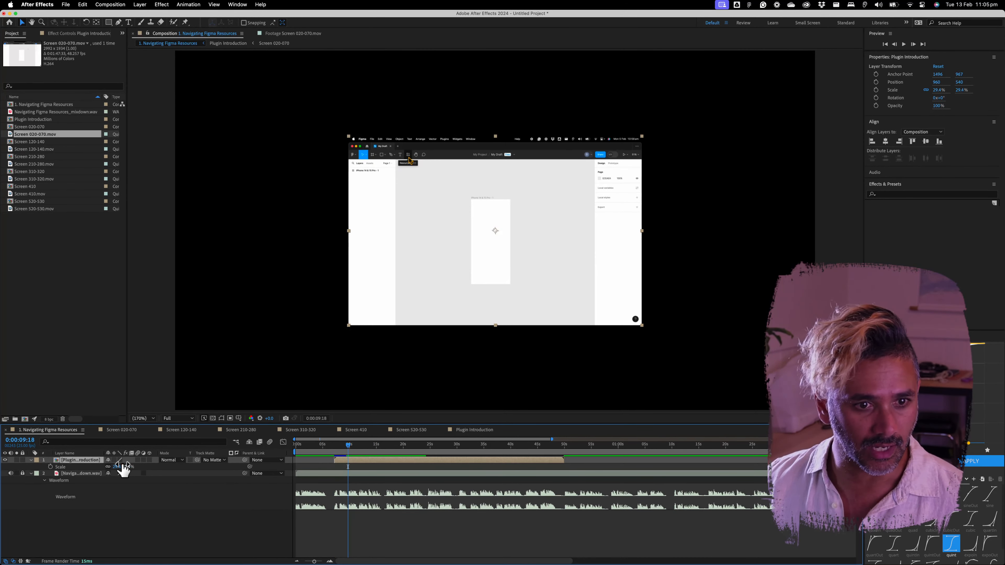
{"action": "left_click_drag", "start_coordinate": [123, 467], "coordinate": [135, 467]}
{"action": "left_click_drag", "start_coordinate": [414, 255], "coordinate": [414, 247]}
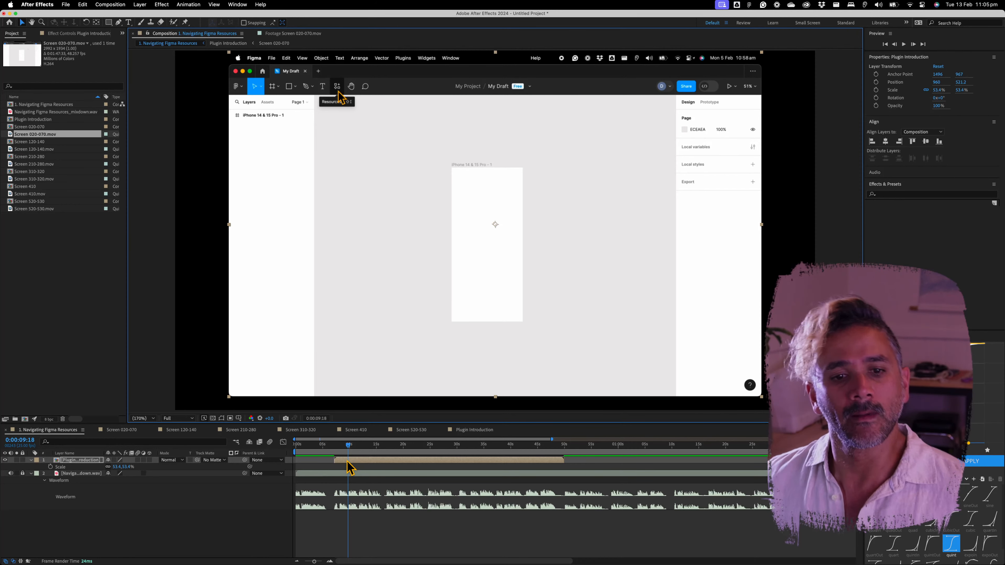
{"action": "left_click_drag", "start_coordinate": [493, 212], "coordinate": [633, 283]}
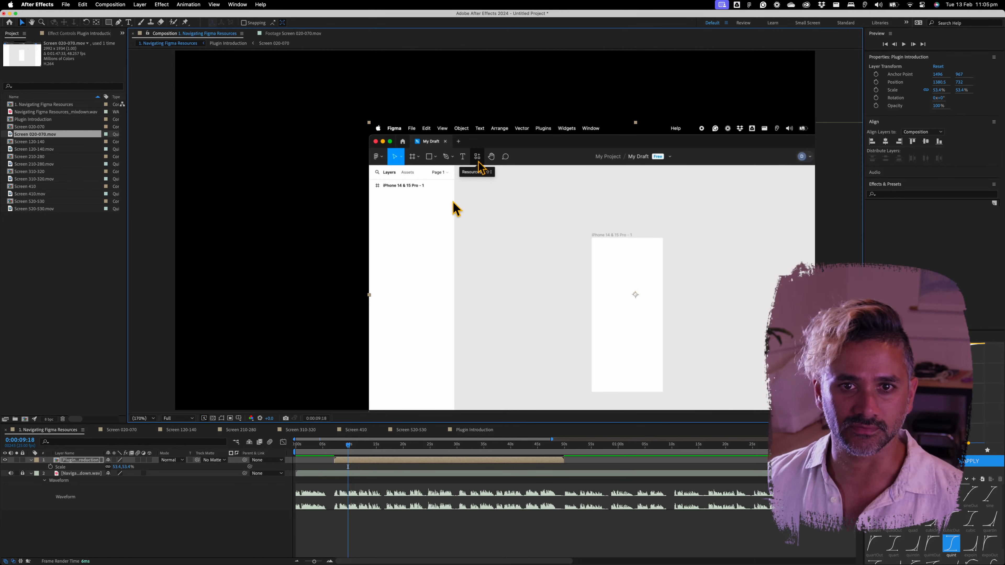
{"action": "left_click_drag", "start_coordinate": [370, 124], "coordinate": [491, 225]}
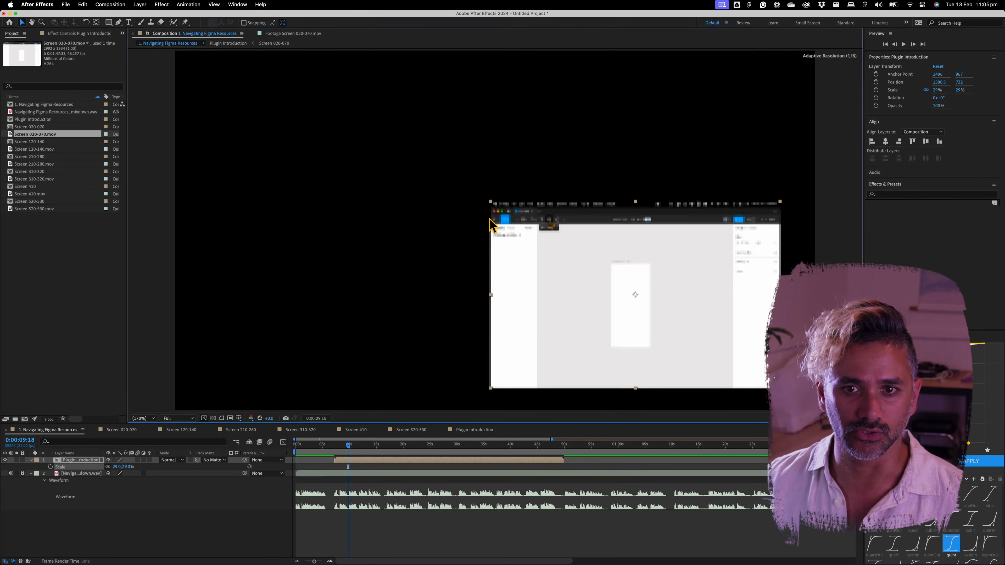
Step: Apply the recent Full Window animation preset to the Plugin Introduction layer
{"action": "left_click", "coordinate": [188, 5]}
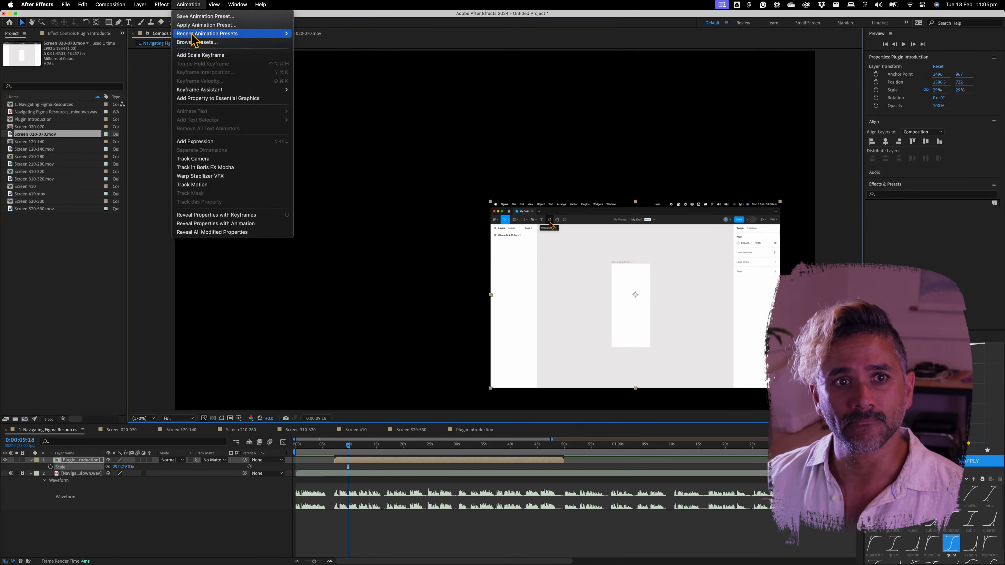
{"action": "mouse_move", "coordinate": [277, 34]}
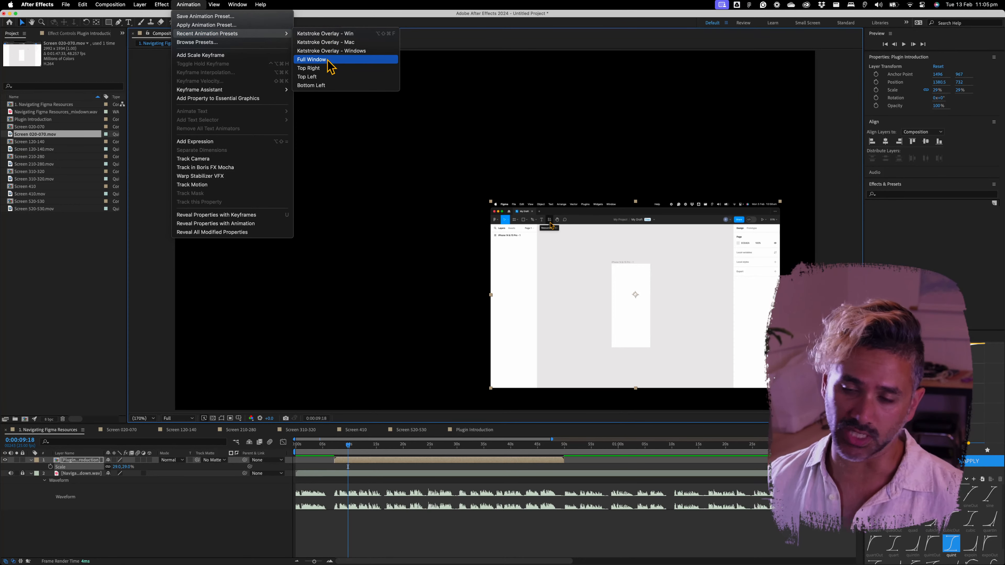
{"action": "left_click", "coordinate": [329, 60]}
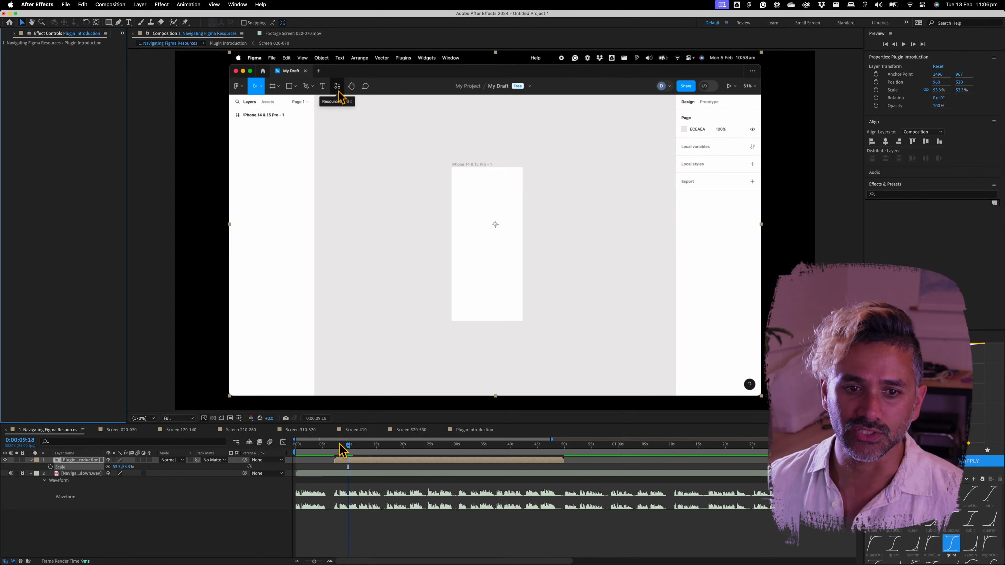
Step: Split the Plugin Introduction layer at 0:00:07:19
{"action": "left_click_drag", "start_coordinate": [340, 445], "coordinate": [338, 446]}
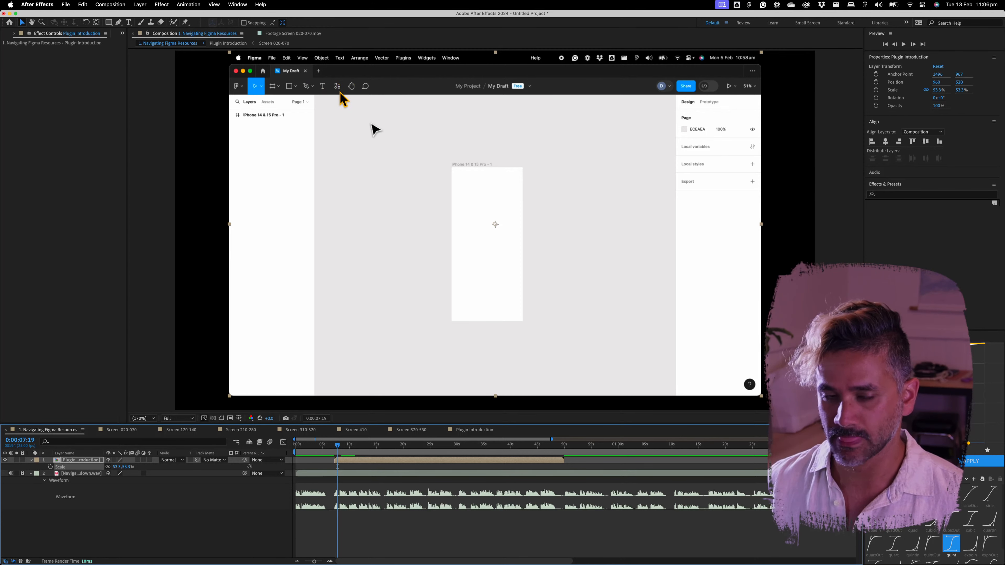
{"action": "left_click", "coordinate": [348, 461]}
{"action": "scroll", "coordinate": [330, 462], "scroll_direction": "up", "scroll_amount": 2}
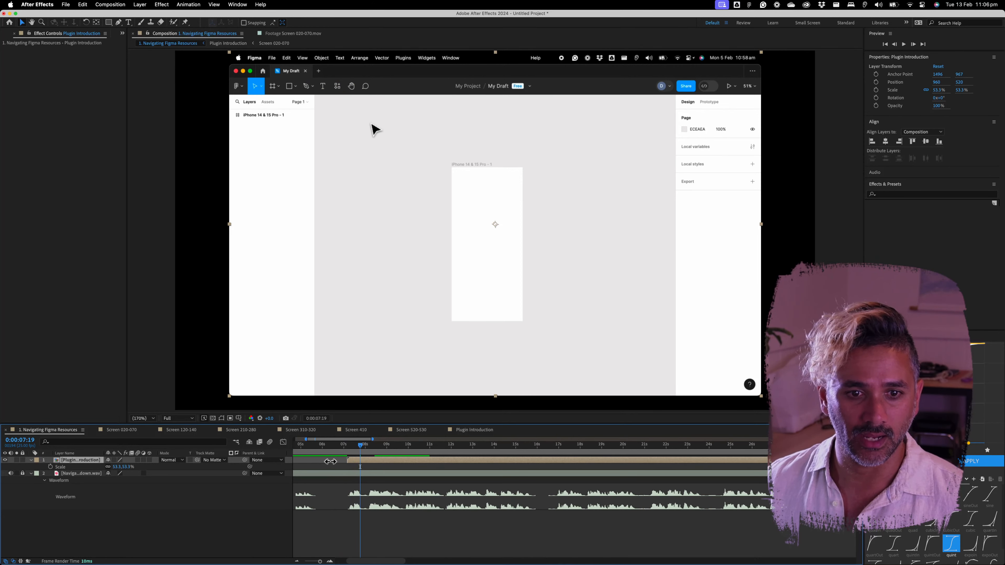
{"action": "scroll", "coordinate": [356, 463], "scroll_direction": "up", "scroll_amount": 2}
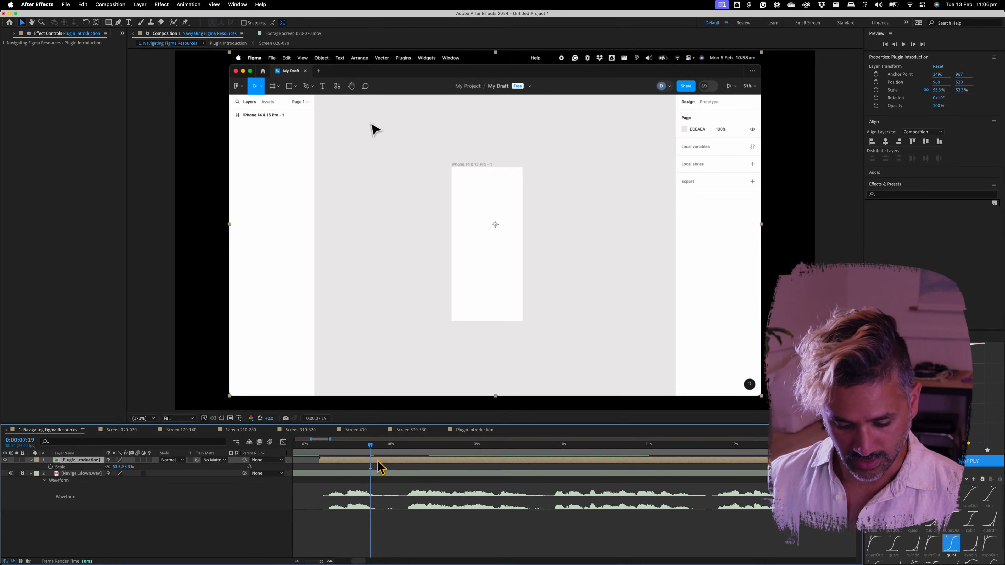
{"action": "key", "text": "super+shift+d"}
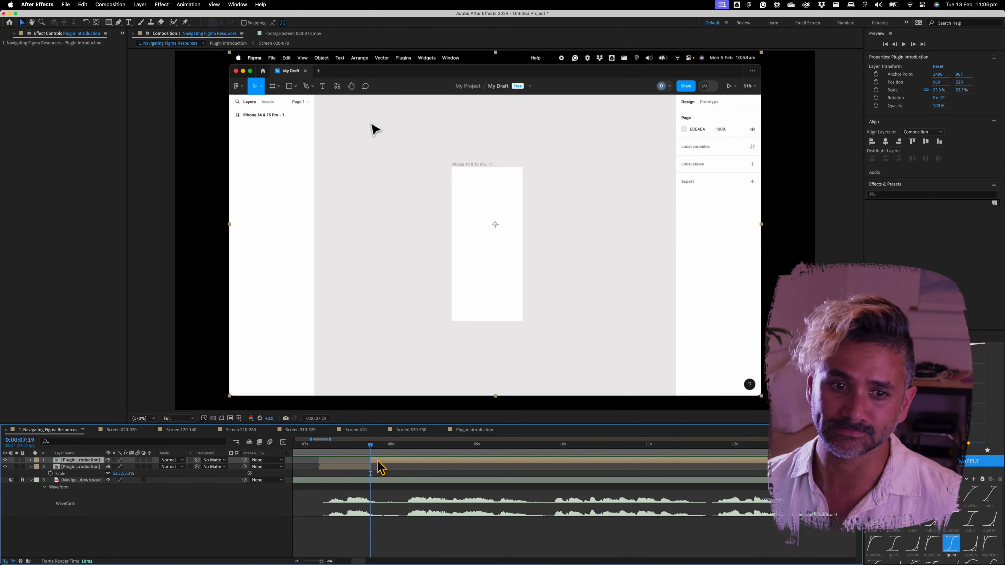
Step: Apply the Top Left animation preset to the part of Plugin Introduction after the 0:00:07:19 cut
{"action": "left_click", "coordinate": [393, 475]}
{"action": "left_click", "coordinate": [387, 461]}
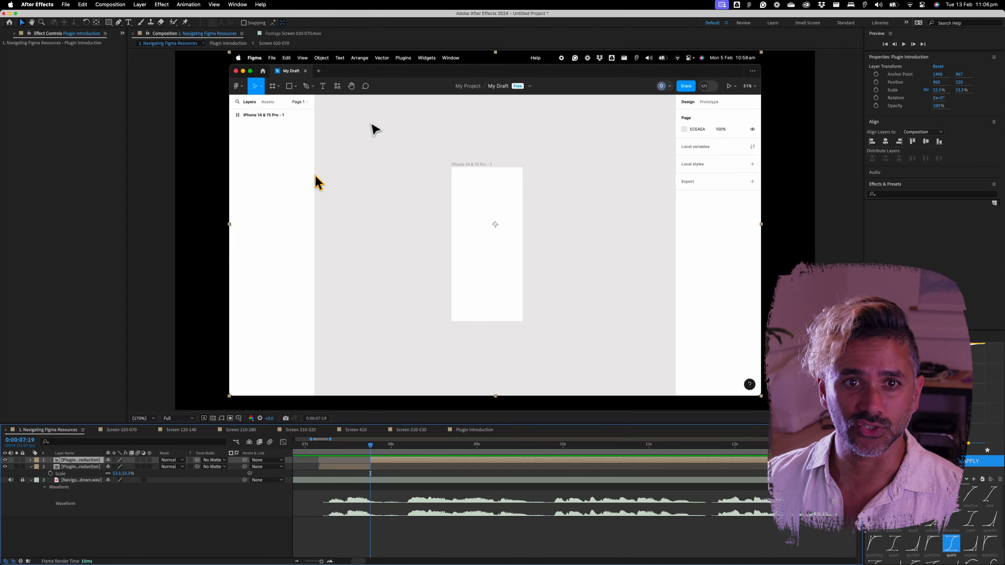
{"action": "left_click", "coordinate": [190, 6]}
{"action": "mouse_move", "coordinate": [241, 35]}
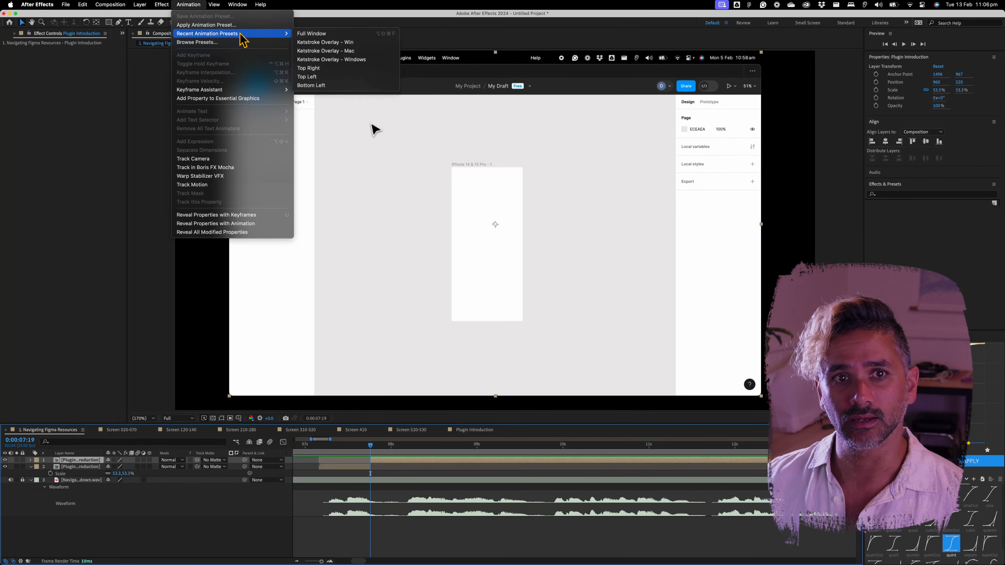
{"action": "left_click", "coordinate": [333, 84]}
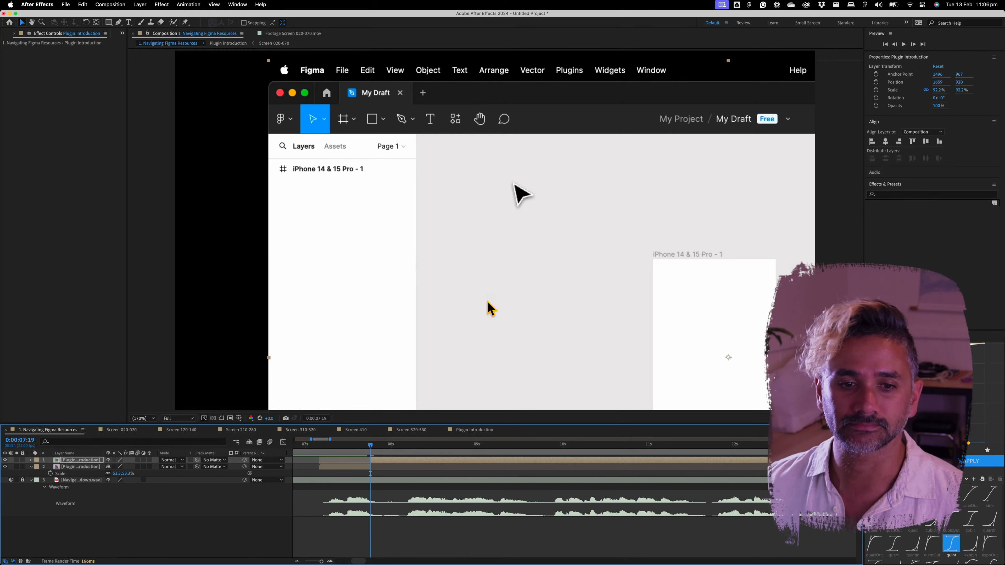
Step: Preview the cut from full window to the top-left close-up, starting at 0:00:07:17
{"action": "mouse_move", "coordinate": [374, 445]}
{"action": "left_mouse_down"}
{"action": "mouse_move", "coordinate": [388, 447]}
{"action": "mouse_move", "coordinate": [370, 448]}
{"action": "left_mouse_up"}
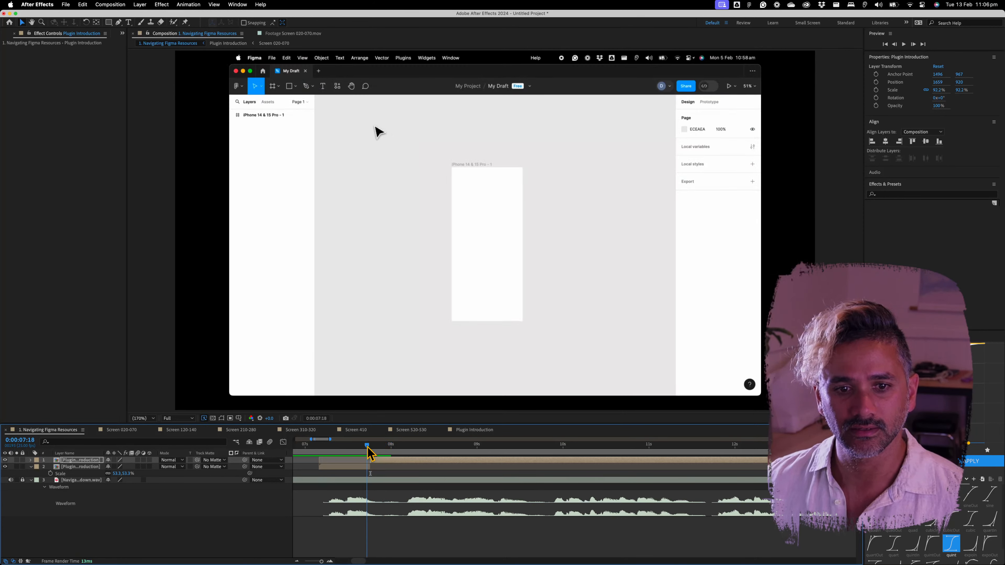
{"action": "key", "text": "space"}
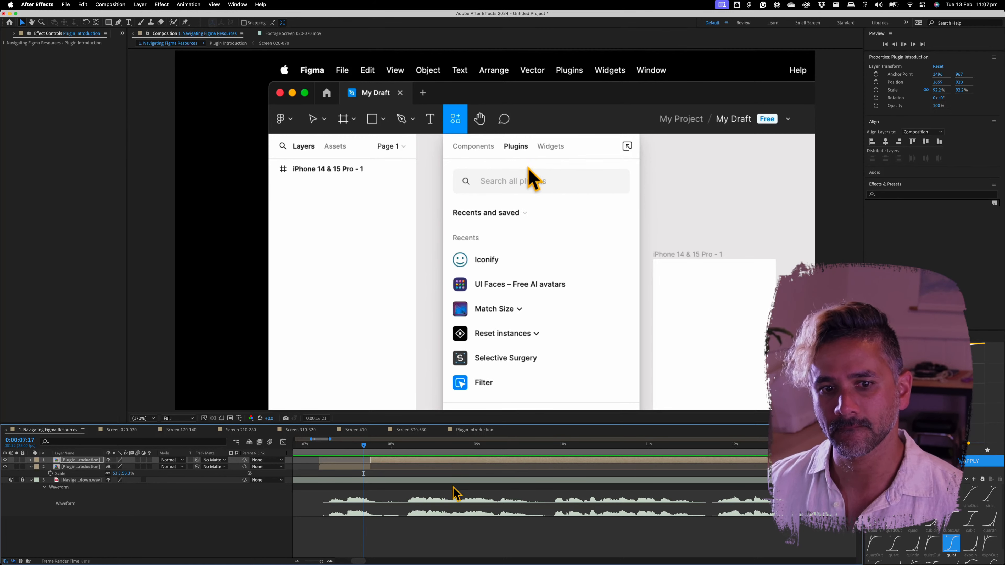
{"action": "scroll", "coordinate": [448, 493], "scroll_direction": "down", "scroll_amount": 2}
{"action": "scroll", "coordinate": [457, 491], "scroll_direction": "down", "scroll_amount": 1}
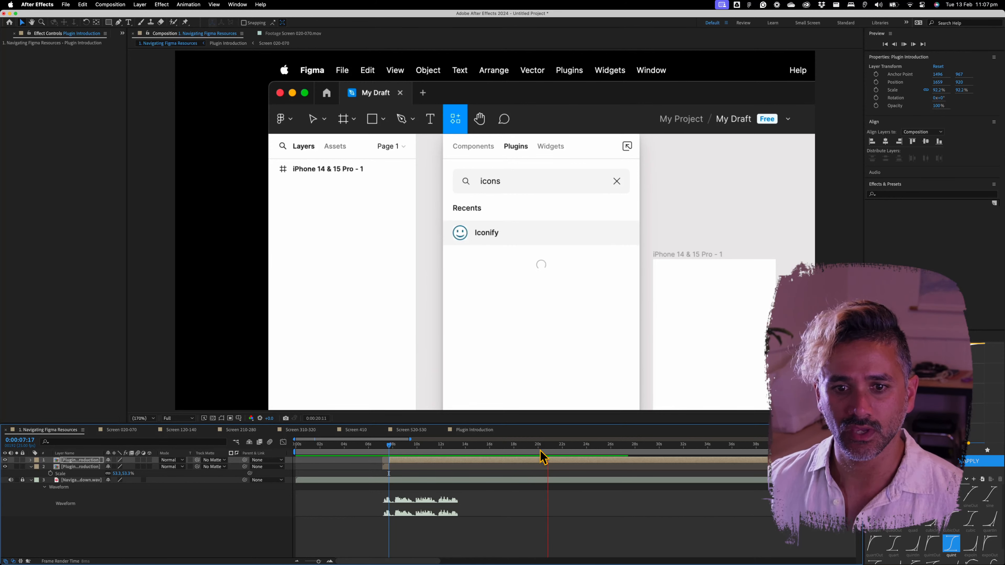
Step: Split the close-up Plugin Introduction layer at 0:00:26:04 and apply the Full Window animation preset to the second part
{"action": "left_click_drag", "start_coordinate": [542, 451], "coordinate": [572, 451]}
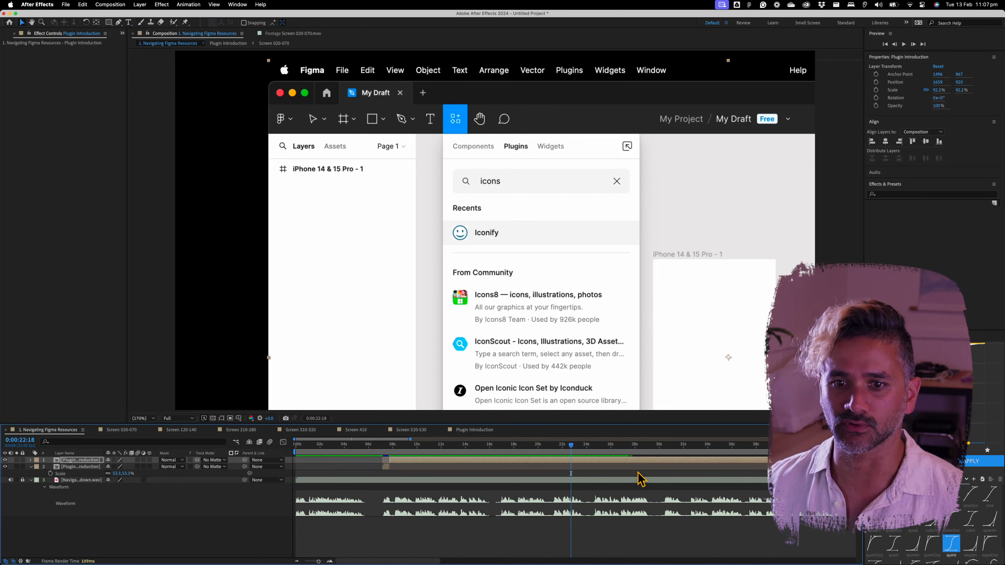
{"action": "left_click_drag", "start_coordinate": [576, 448], "coordinate": [614, 461]}
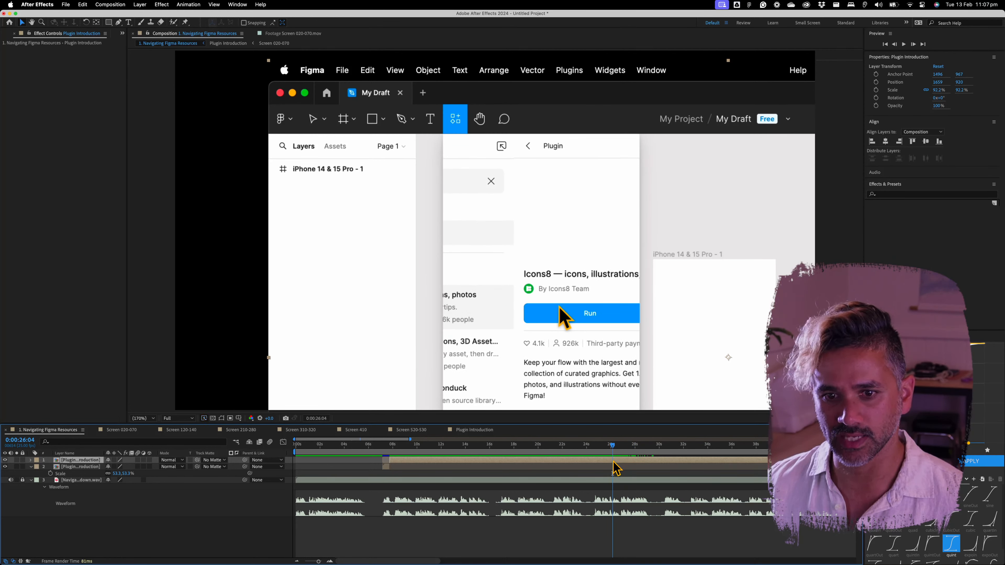
{"action": "key", "text": "super+shift+d"}
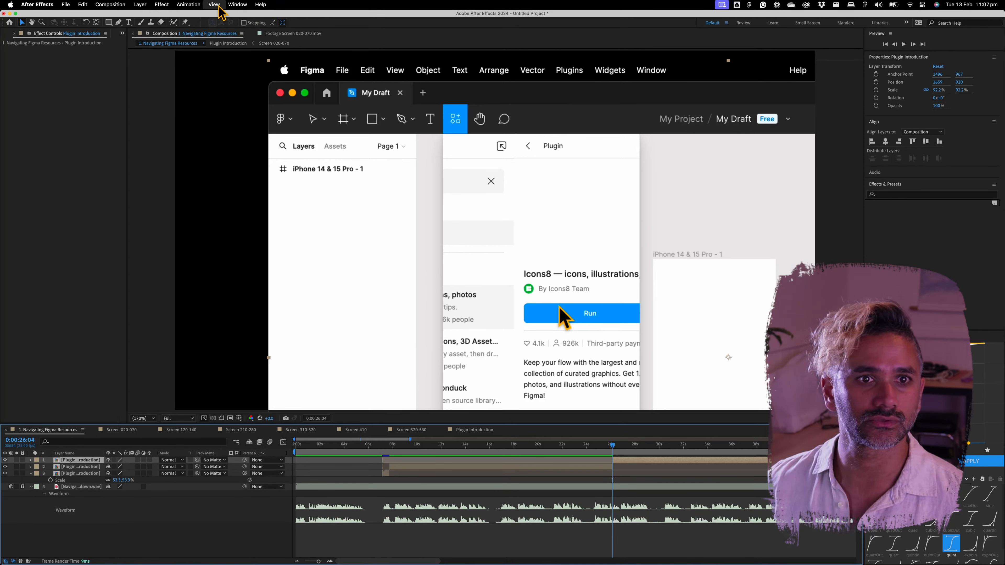
{"action": "left_click", "coordinate": [190, 5]}
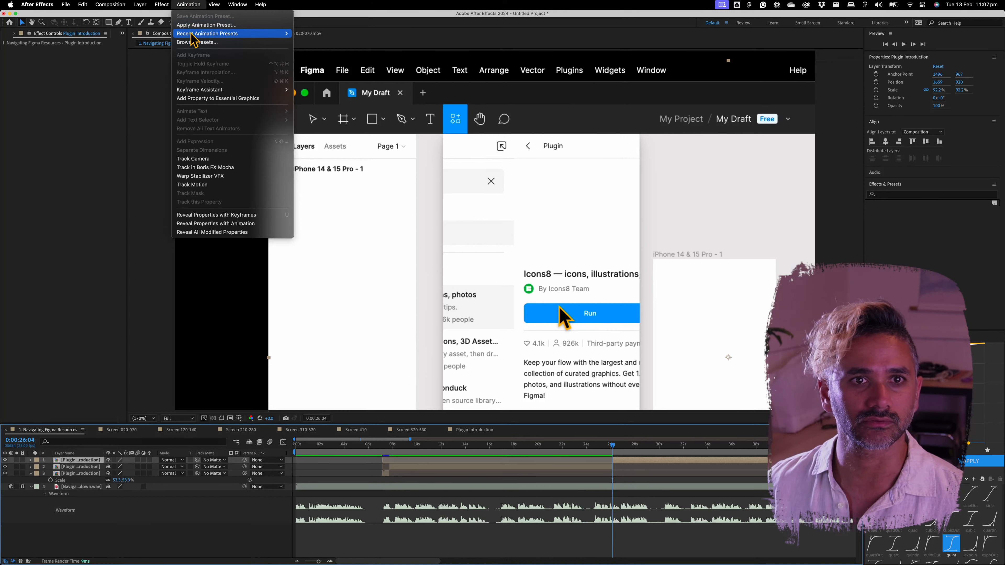
{"action": "left_click", "coordinate": [326, 42]}
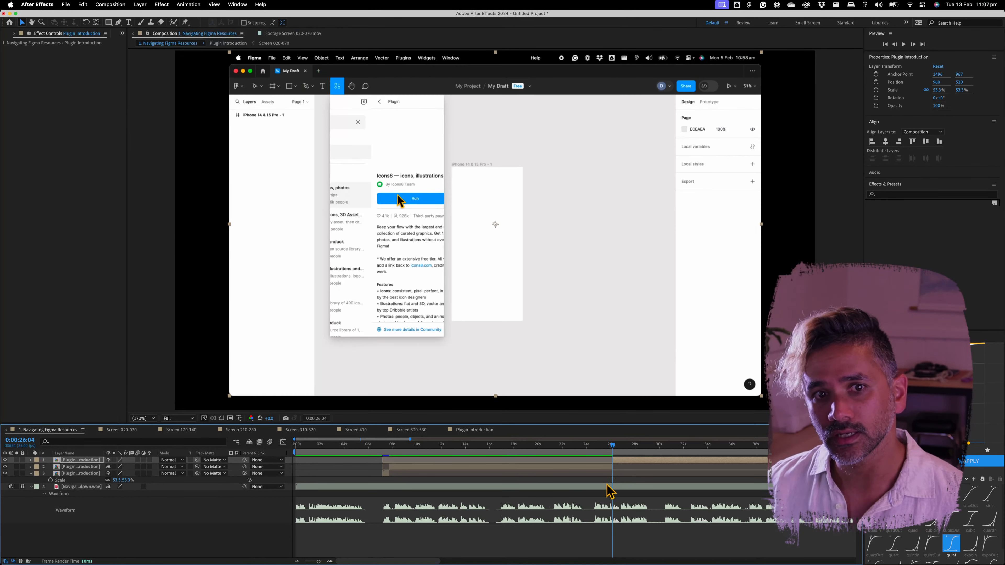
Step: Preview the cut back to the full window from 0:00:22:20 through 0:00:30:05
{"action": "left_click_drag", "start_coordinate": [613, 447], "coordinate": [571, 445]}
{"action": "key", "text": "space"}
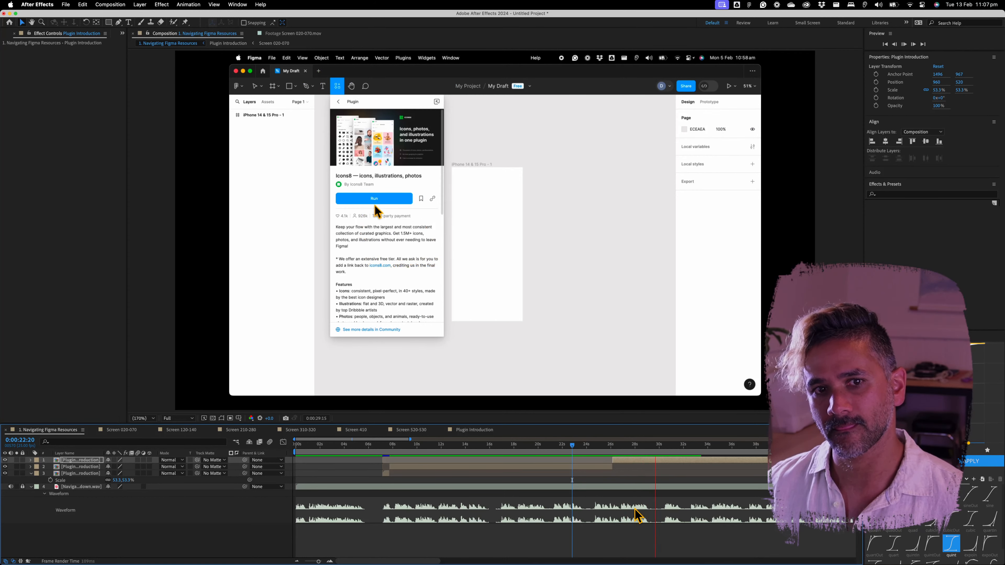
{"action": "key", "text": "space"}
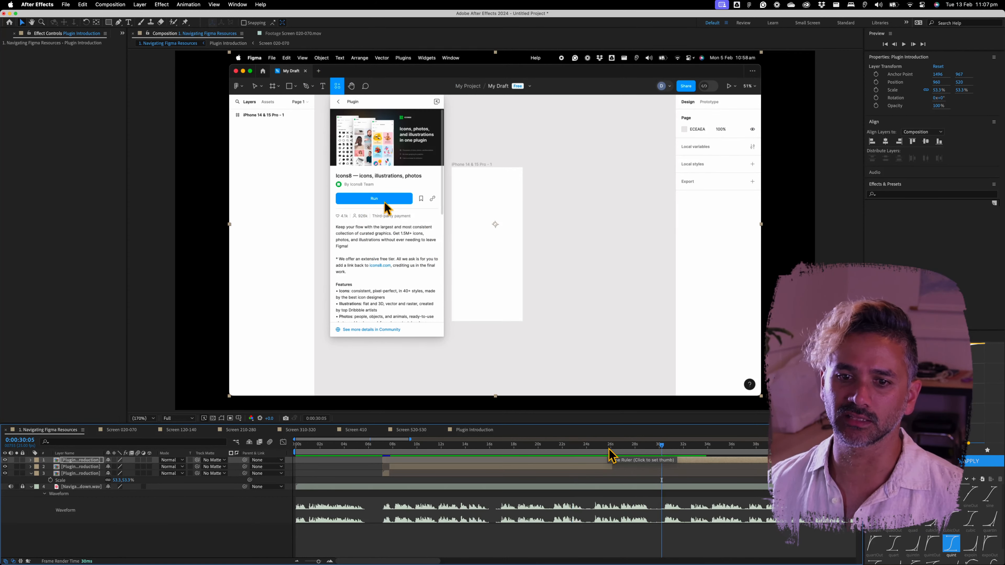
Step: Try a slightly later cut from the top-left close-up to the full window near 0:00:26:04, preview it and undo it
{"action": "left_click", "coordinate": [610, 450]}
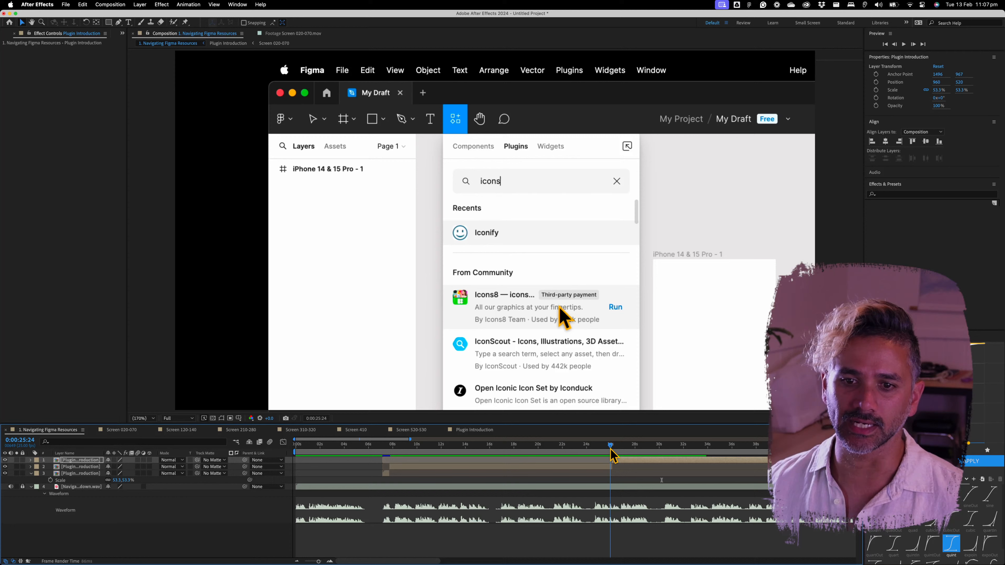
{"action": "left_click", "coordinate": [611, 468]}
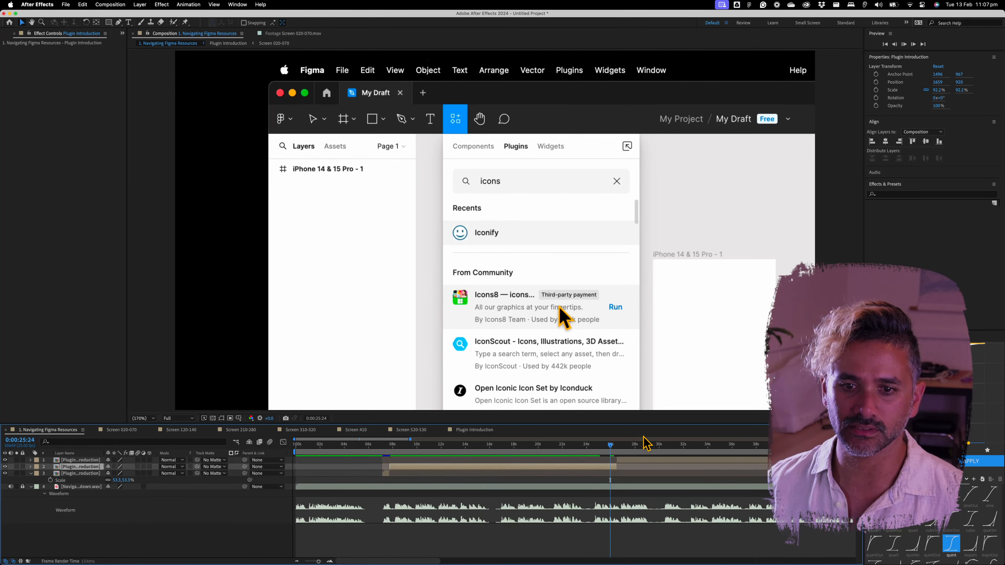
{"action": "key", "text": "space"}
{"action": "key", "text": "space"}
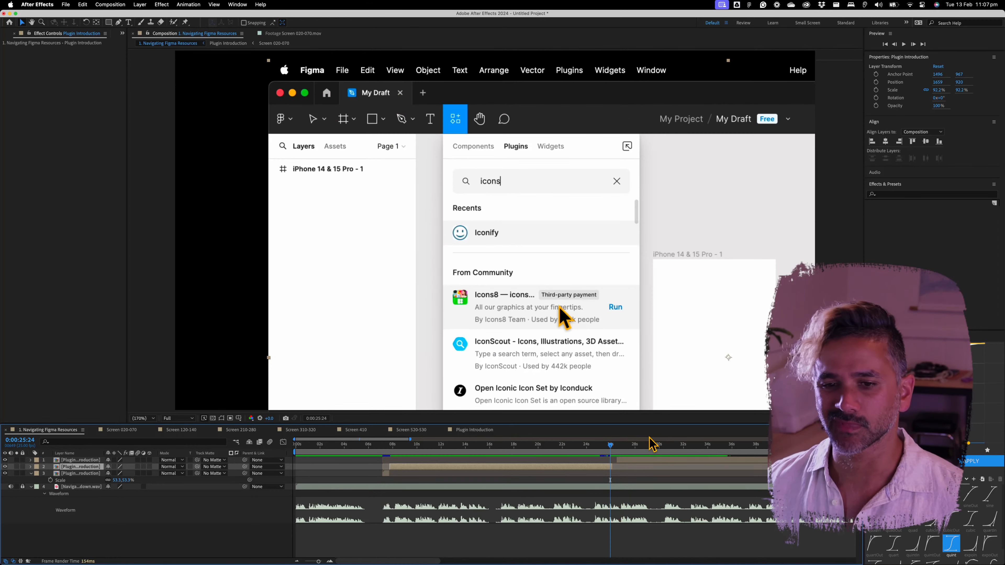
{"action": "key", "text": "super+z"}
Step: Split the full-window Plugin Introduction layer at 0:00:35:04 and enlarge the second part to about 95.9%, framing the icons plugin window at about 960, 638
{"action": "left_click_drag", "start_coordinate": [611, 445], "coordinate": [722, 463]}
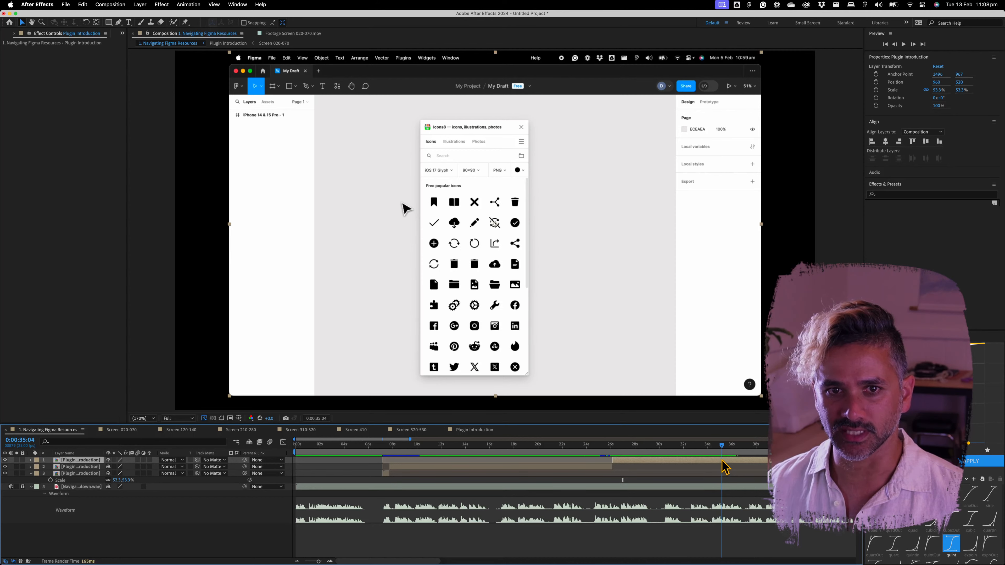
{"action": "key", "text": "ctrl+shift+d"}
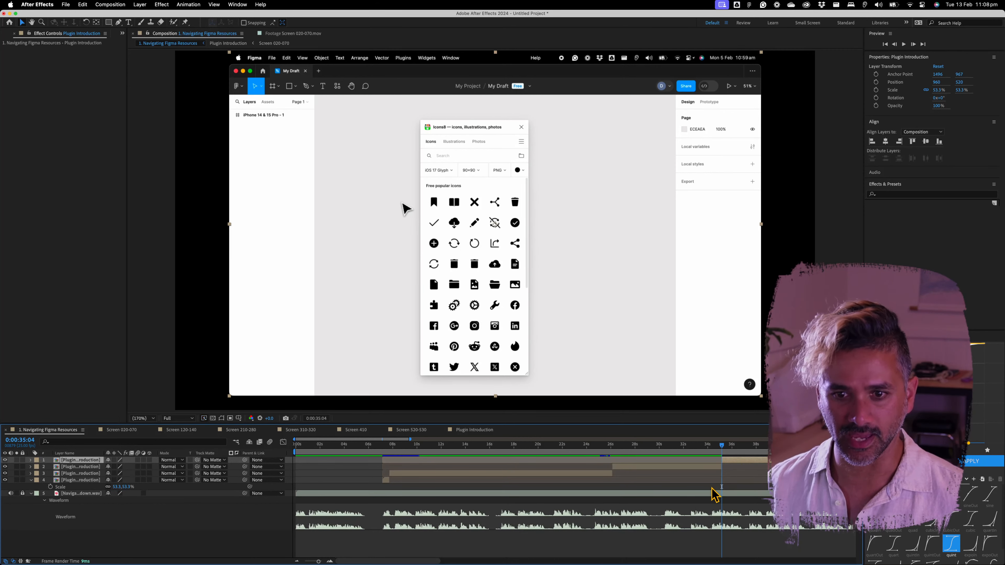
{"action": "scroll", "coordinate": [509, 348], "scroll_direction": "down", "scroll_amount": 3}
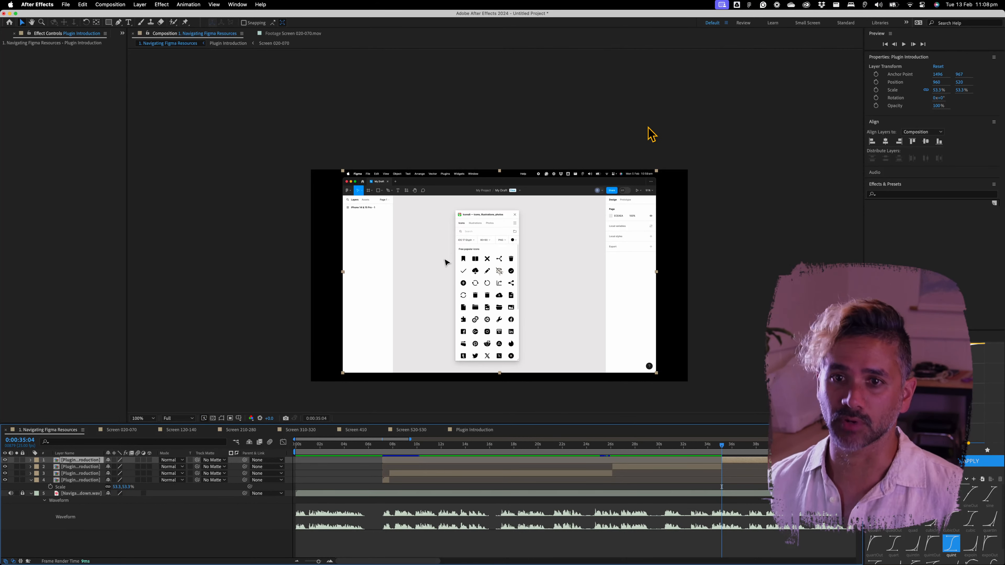
{"action": "left_click_drag", "start_coordinate": [657, 174], "coordinate": [704, 148]}
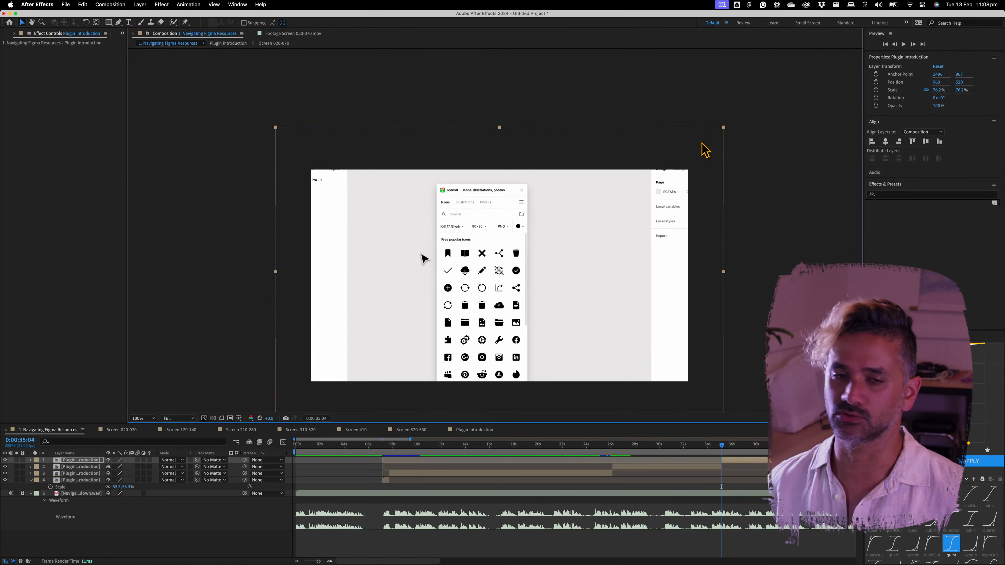
{"action": "scroll", "coordinate": [433, 284], "scroll_direction": "up", "scroll_amount": 2}
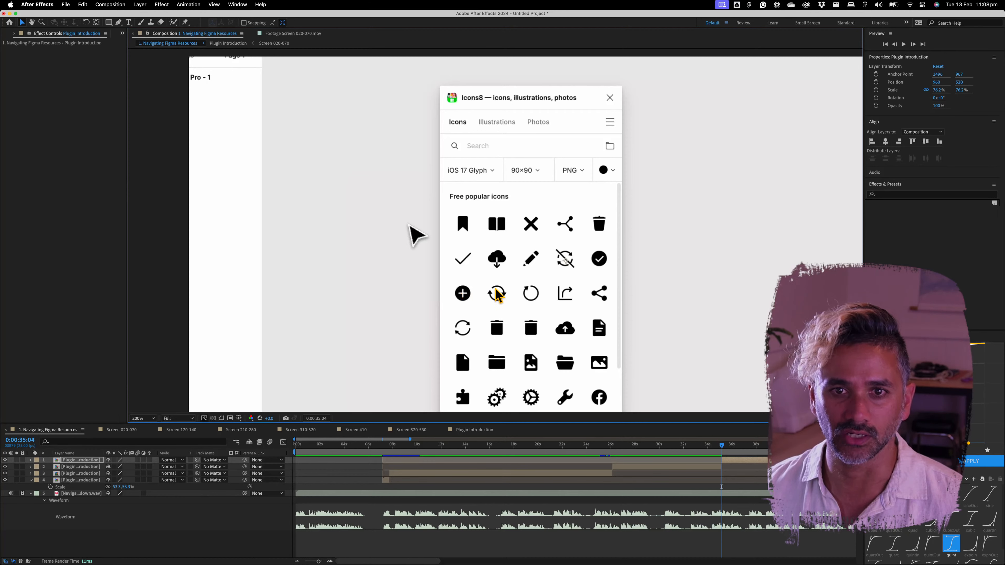
{"action": "scroll", "coordinate": [495, 289], "scroll_direction": "down", "scroll_amount": 2}
{"action": "left_click_drag", "start_coordinate": [756, 132], "coordinate": [814, 113]}
{"action": "left_click_drag", "start_coordinate": [478, 314], "coordinate": [476, 329]}
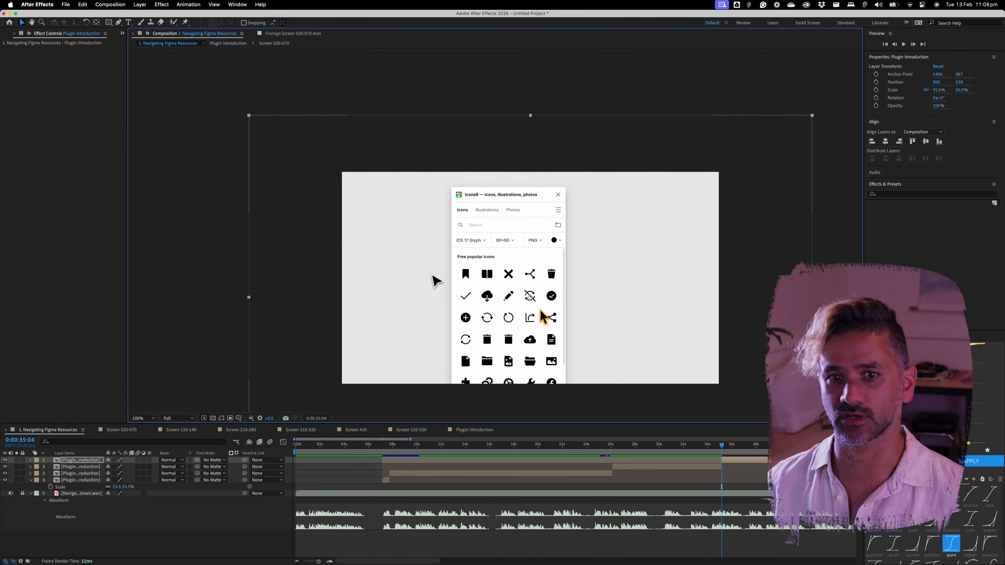
{"action": "scroll", "coordinate": [540, 315], "scroll_direction": "up", "scroll_amount": 2}
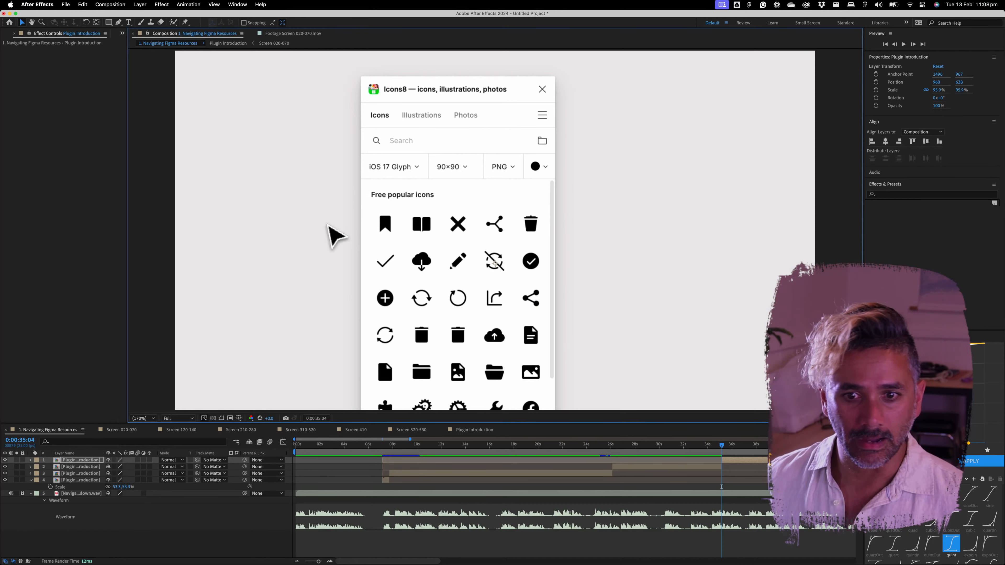
Step: Show the new close-up layer's scale and preview the cut at 0:00:35:04, starting from 0:00:33:09
{"action": "key", "text": "s"}
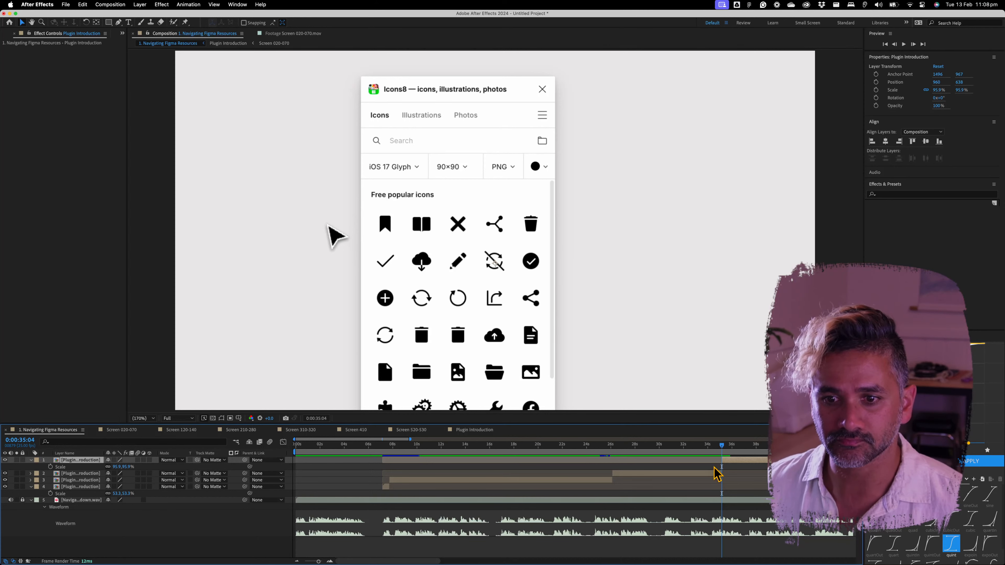
{"action": "left_click_drag", "start_coordinate": [717, 448], "coordinate": [701, 447]}
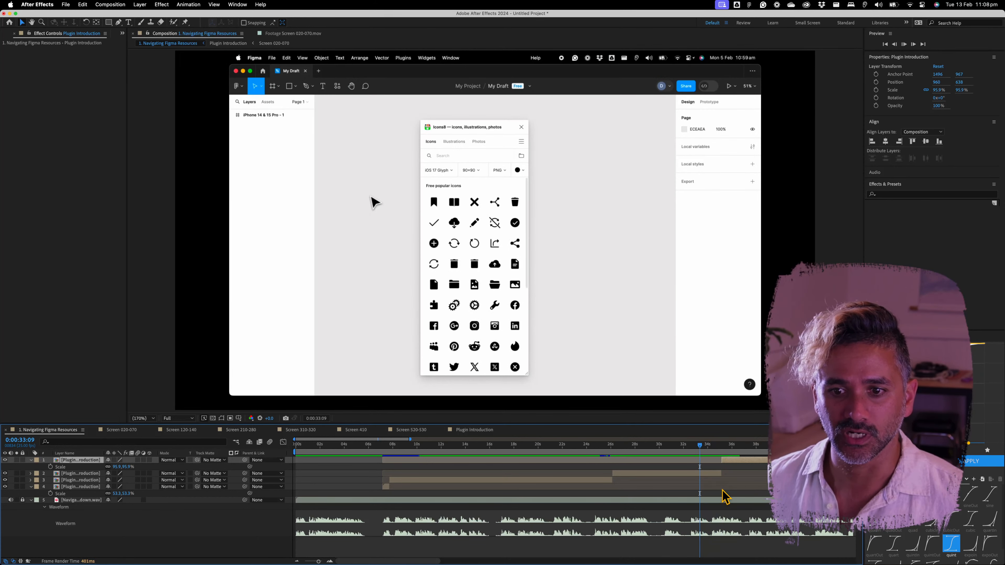
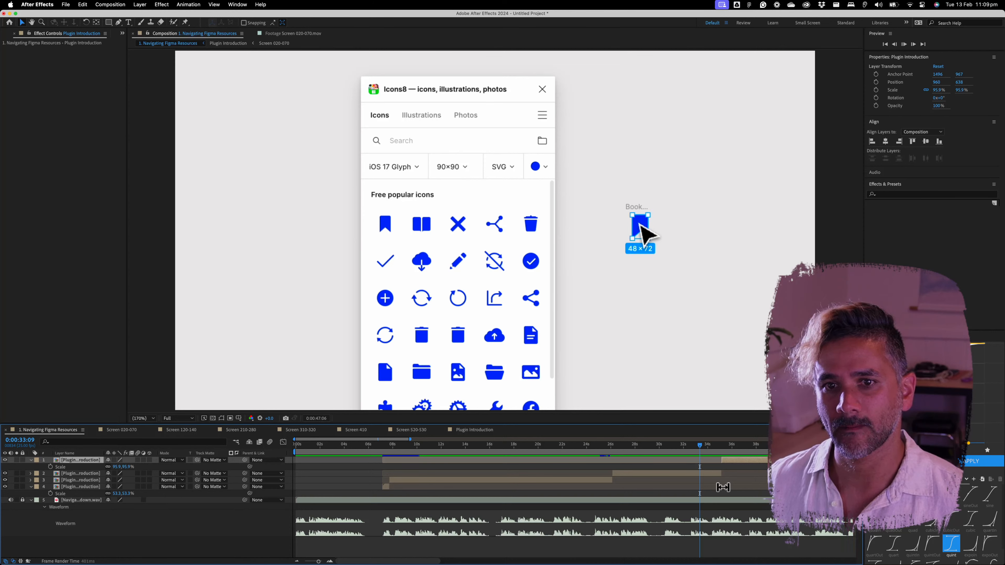
{"action": "key", "text": "space"}
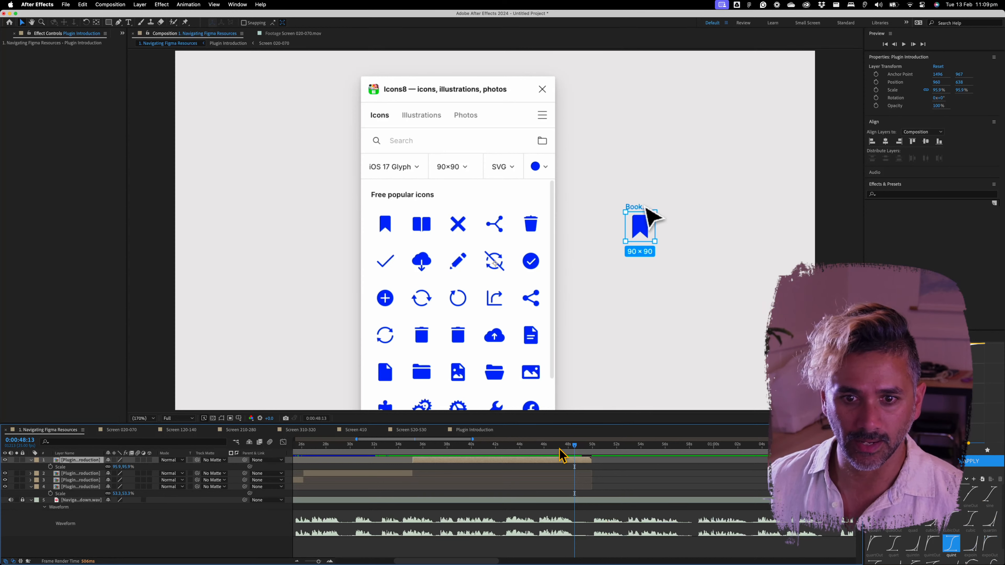
Step: Try a cut at 0:00:43:22 with the second part shifted left to about X 193, and preview it from 0:00:41:11
{"action": "left_click_drag", "start_coordinate": [574, 446], "coordinate": [519, 447]}
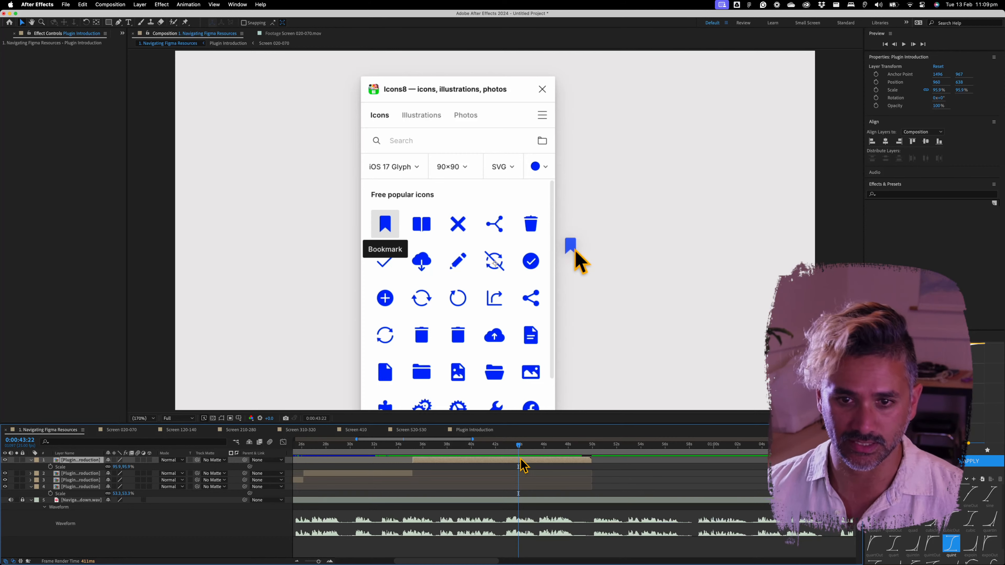
{"action": "key", "text": "super+shift+d"}
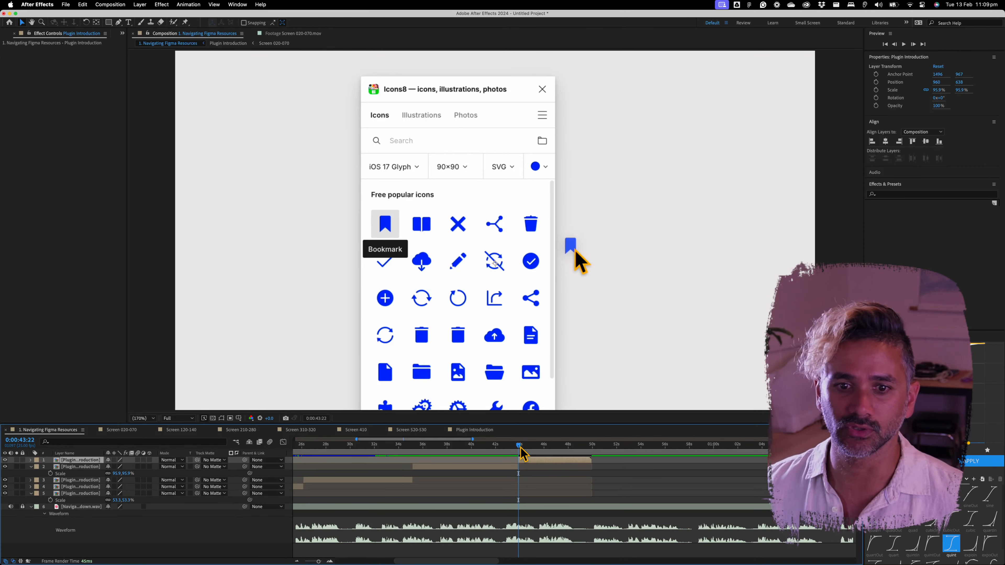
{"action": "left_click_drag", "start_coordinate": [700, 233], "coordinate": [447, 237]}
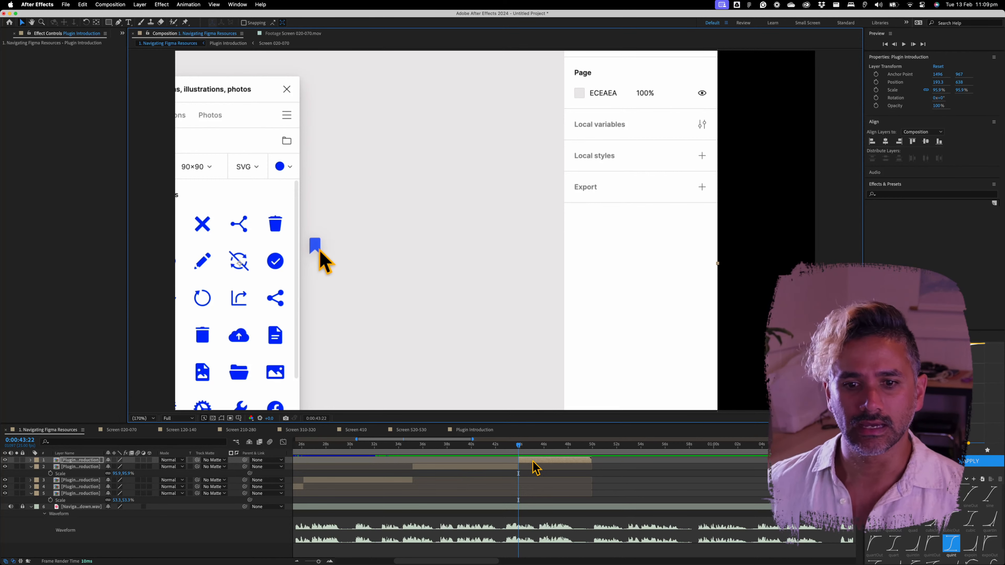
{"action": "left_click_drag", "start_coordinate": [509, 445], "coordinate": [489, 445]}
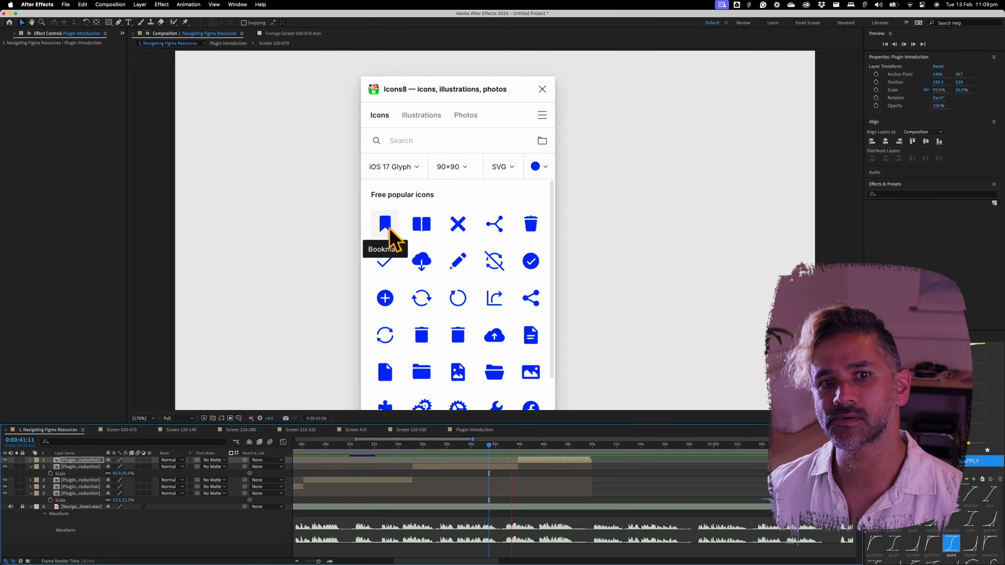
{"action": "key", "text": "space"}
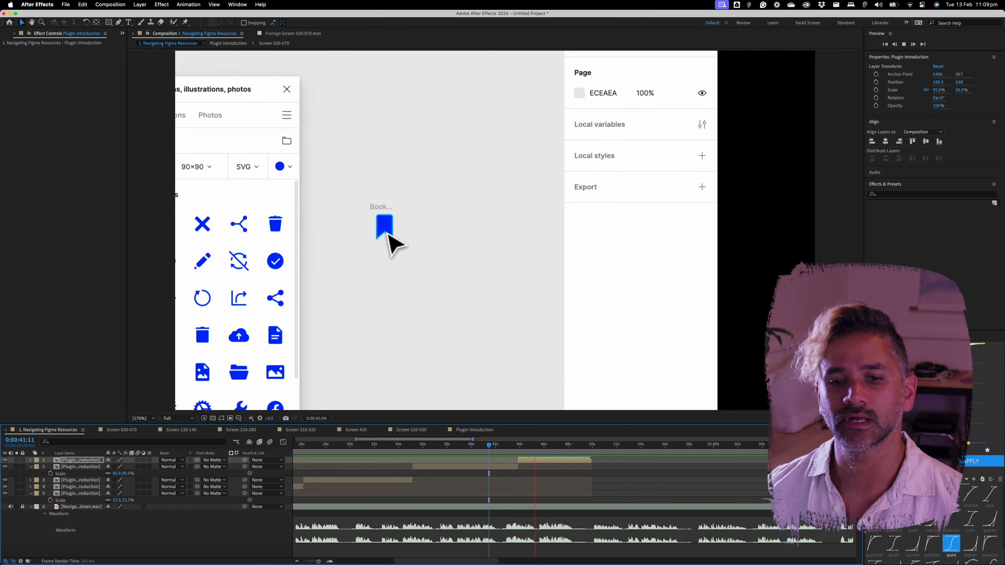
{"action": "left_click_drag", "start_coordinate": [504, 445], "coordinate": [522, 449]}
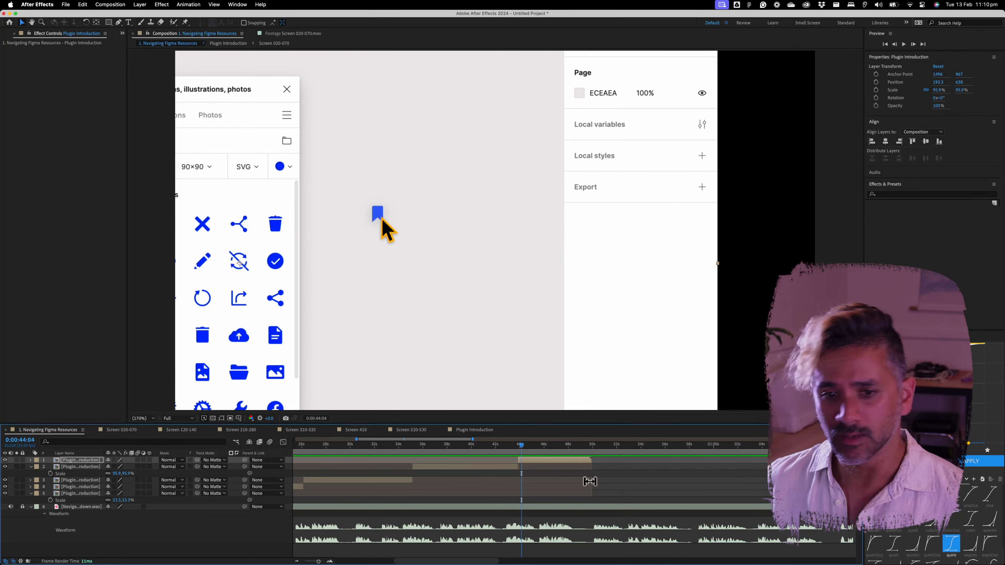
Step: Undo the shift and the split of the icons close-up layer, with the playhead at 0:00:43:20
{"action": "left_click_drag", "start_coordinate": [523, 448], "coordinate": [516, 450]}
{"action": "key", "text": "super+z"}
{"action": "key", "text": "super+z"}
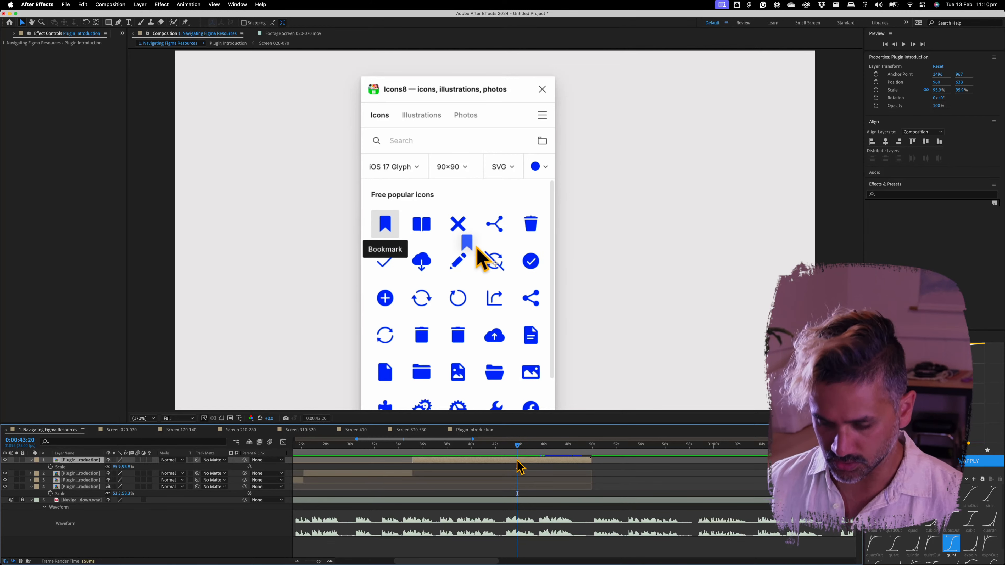
Step: Keyframe the close-up layer's position from 0:00:43:20 to 0:00:44:09, panning left to about X 322, and preview the pan from 0:00:43:02
{"action": "key", "text": "p"}
{"action": "left_click", "coordinate": [51, 467]}
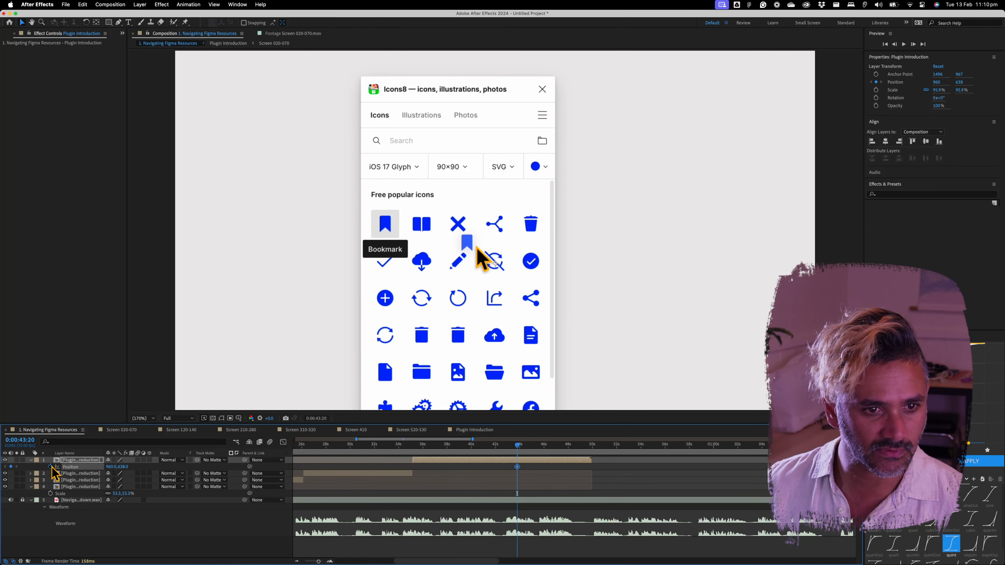
{"action": "left_click_drag", "start_coordinate": [518, 451], "coordinate": [526, 449]}
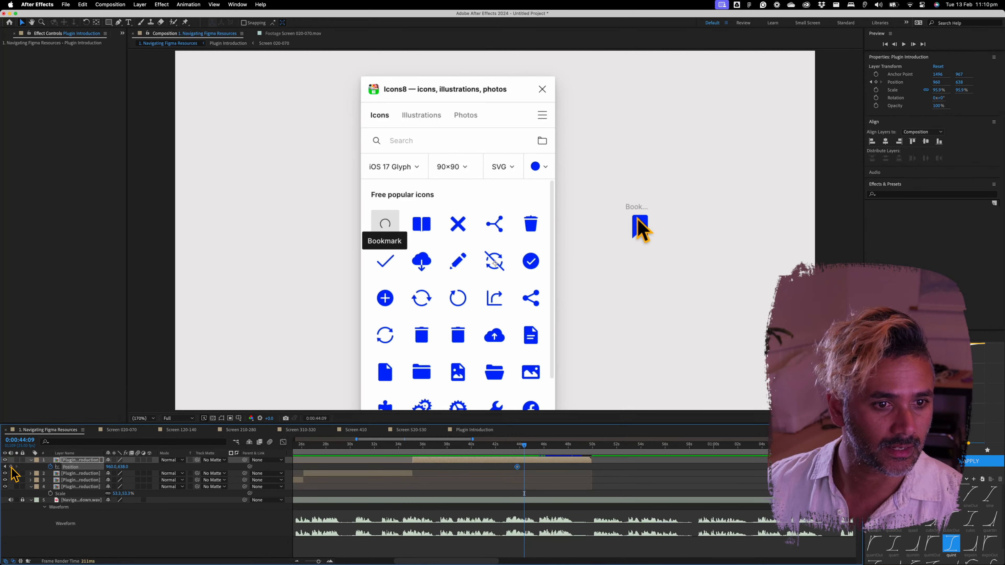
{"action": "left_click_drag", "start_coordinate": [722, 249], "coordinate": [507, 238]}
{"action": "left_click_drag", "start_coordinate": [531, 469], "coordinate": [509, 446]}
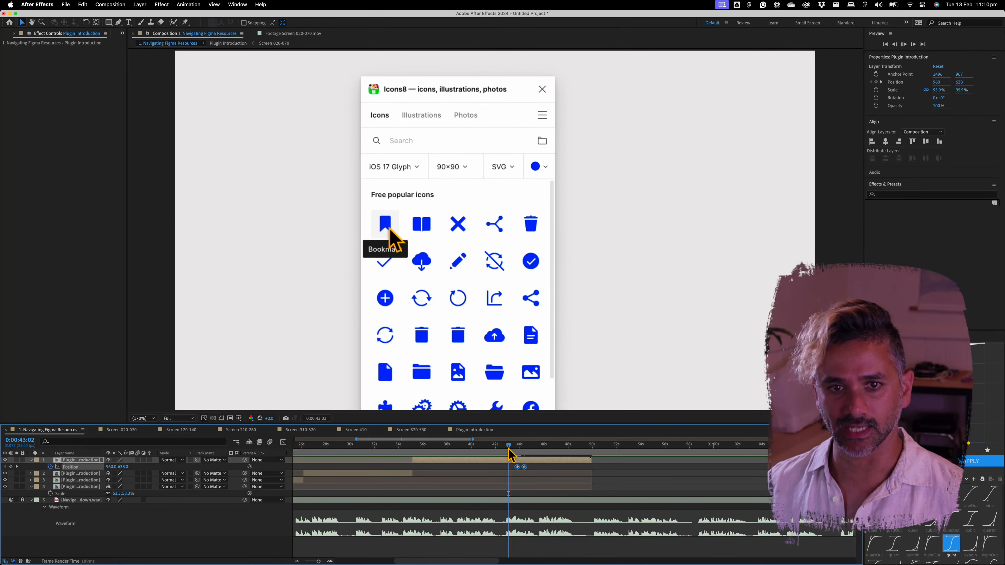
{"action": "key", "text": "space"}
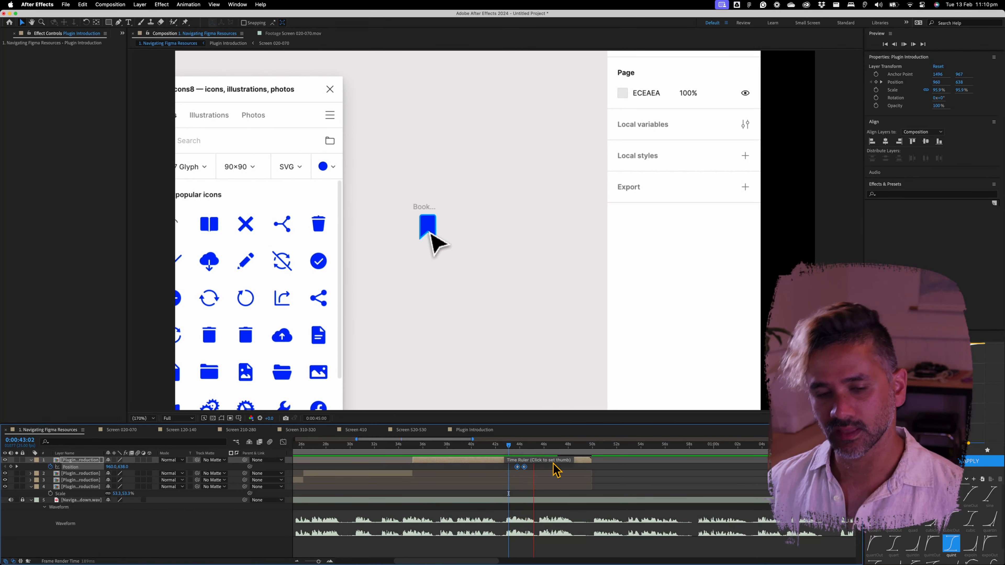
Step: Ease both position keyframes with a Flow curve preset and preview the pan from 0:00:43:06
{"action": "left_click", "coordinate": [539, 471]}
{"action": "key", "text": "="}
{"action": "key", "text": "="}
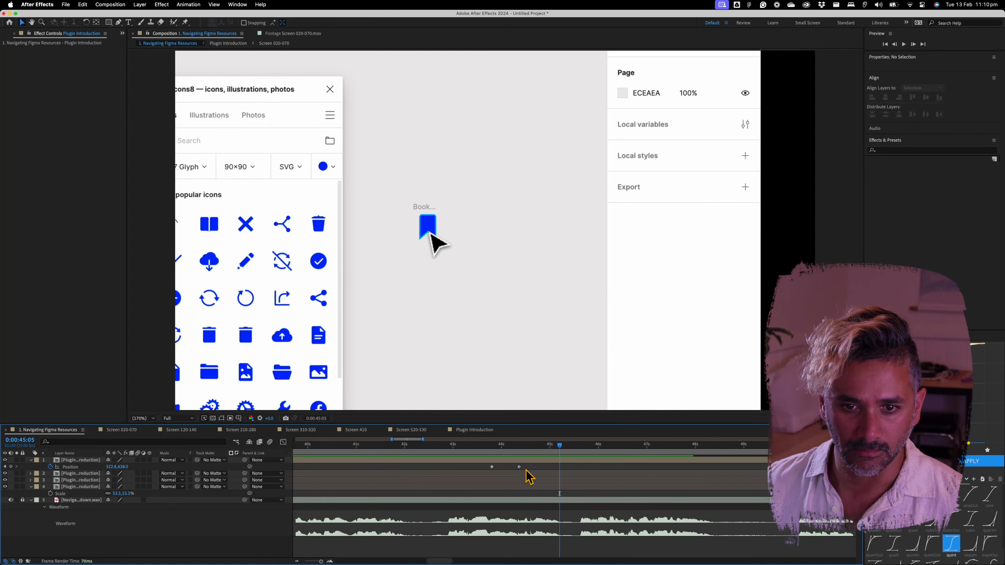
{"action": "left_click_drag", "start_coordinate": [526, 469], "coordinate": [468, 478]}
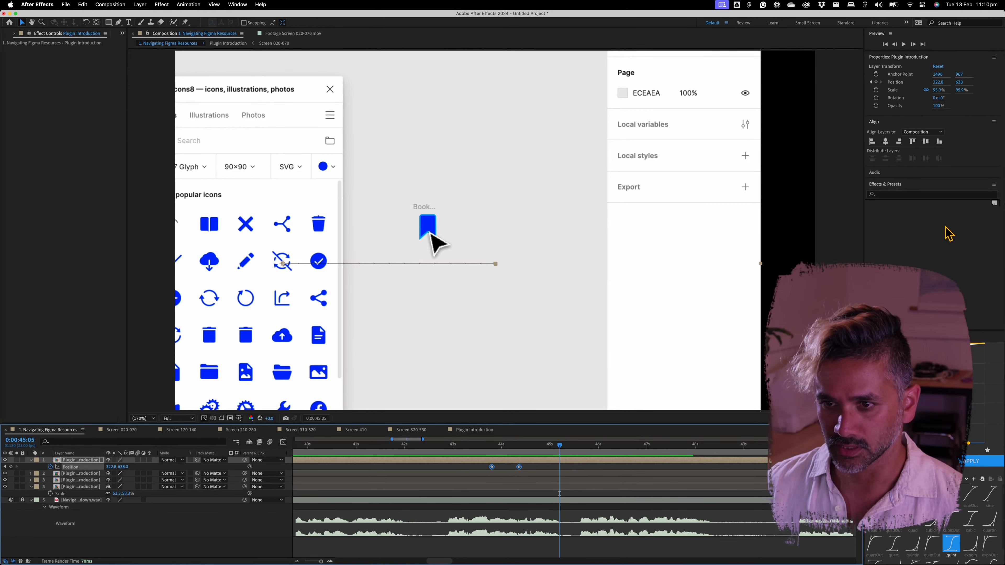
{"action": "left_click_drag", "start_coordinate": [900, 331], "coordinate": [900, 245]}
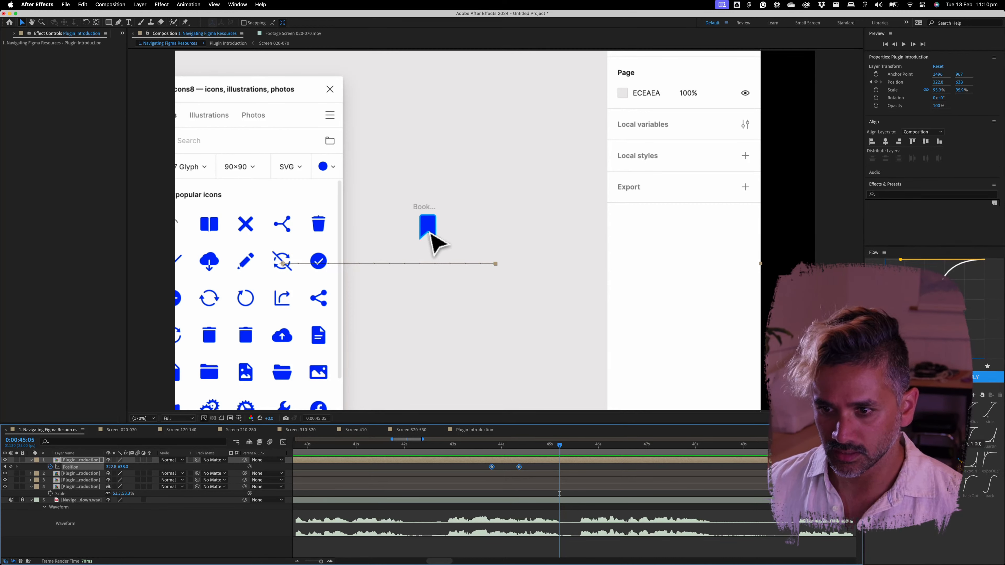
{"action": "left_click", "coordinate": [975, 441]}
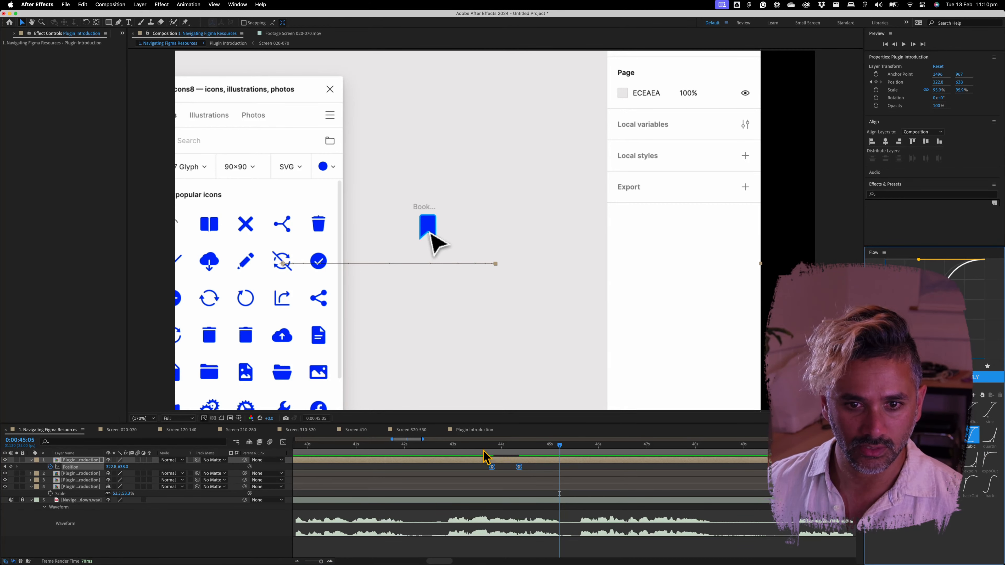
{"action": "left_click", "coordinate": [466, 456]}
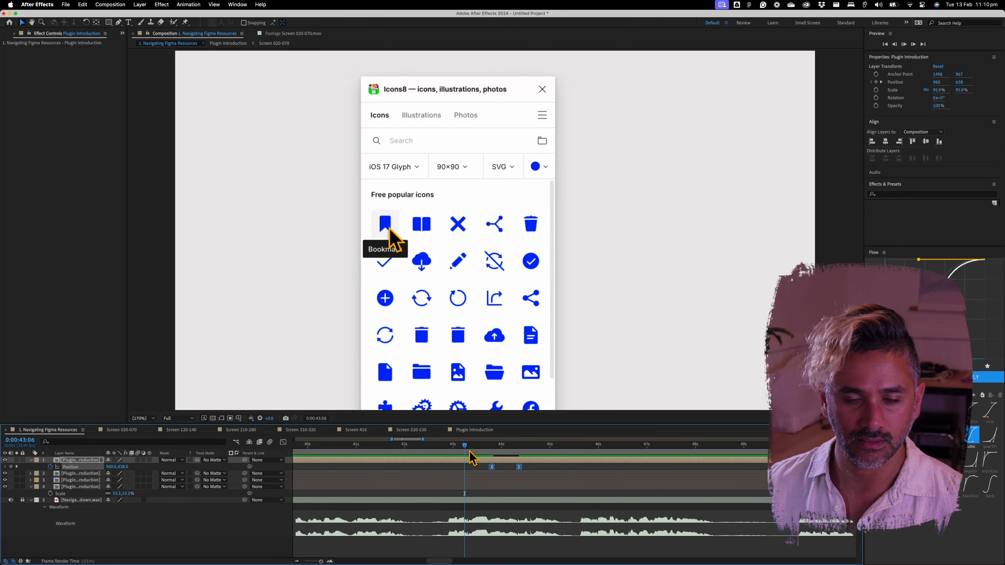
{"action": "key", "text": "space"}
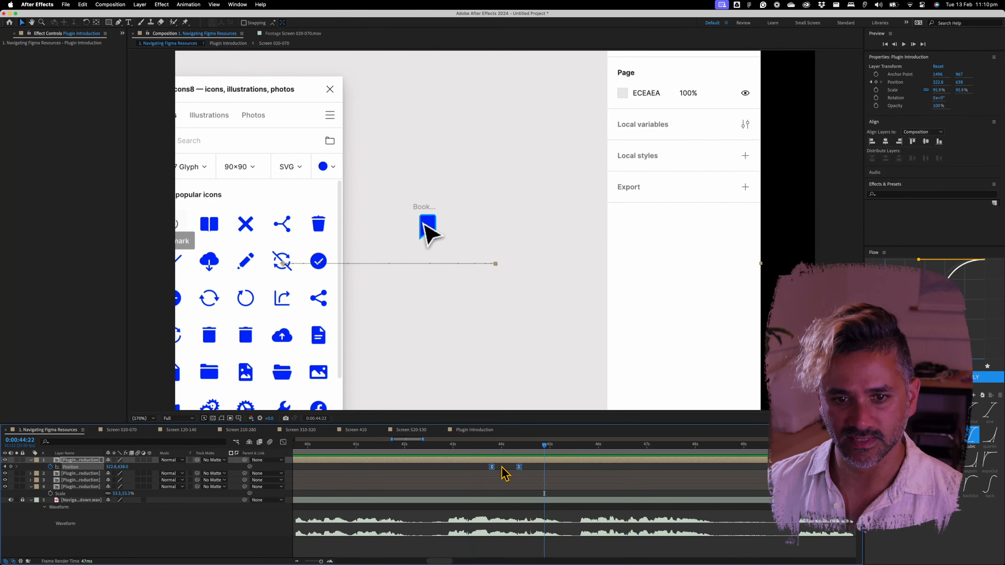
Step: Lengthen the pan by moving its end keyframe to 0:00:44:22 and its start keyframe to shortly after 0:00:43:06
{"action": "left_click", "coordinate": [502, 469]}
{"action": "left_click_drag", "start_coordinate": [492, 467], "coordinate": [544, 468]}
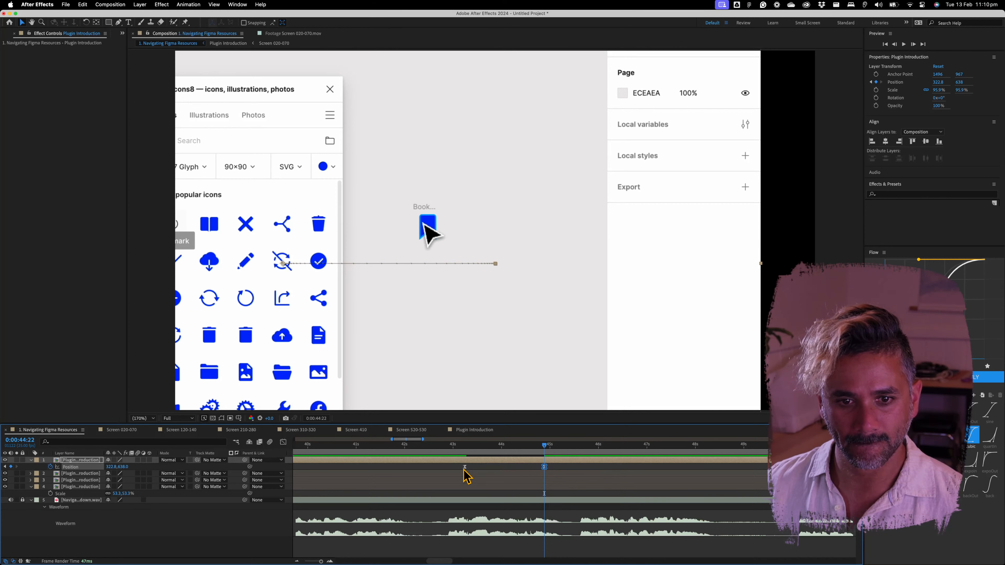
{"action": "left_click_drag", "start_coordinate": [465, 468], "coordinate": [473, 471]}
Step: Preview the retimed pan from 0:00:42:07 through 0:00:48:14 and review the surrounding layers in the timeline
{"action": "left_click", "coordinate": [418, 448]}
{"action": "key", "text": "space"}
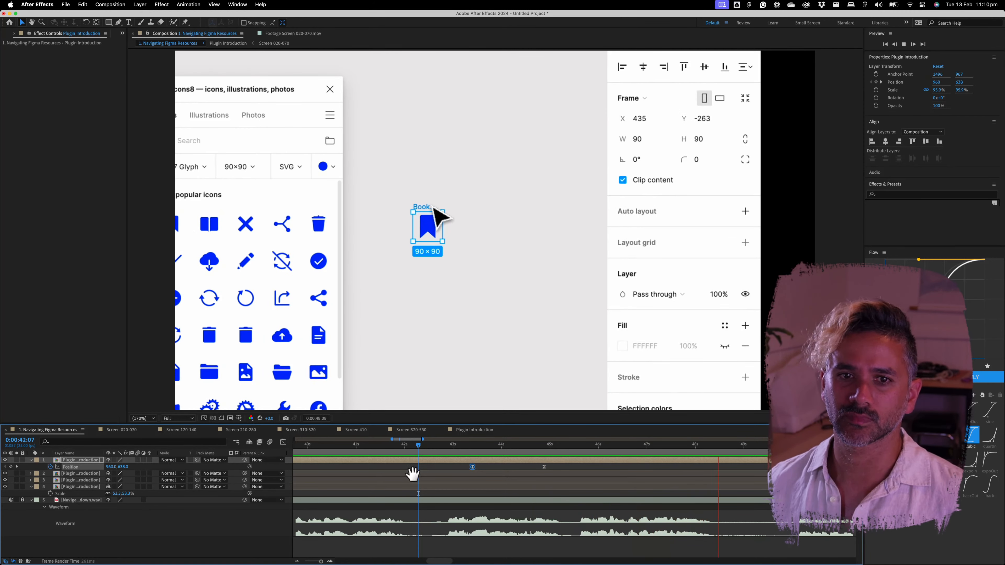
{"action": "key", "text": "space"}
{"action": "scroll", "coordinate": [525, 489], "scroll_direction": "down", "scroll_amount": 2}
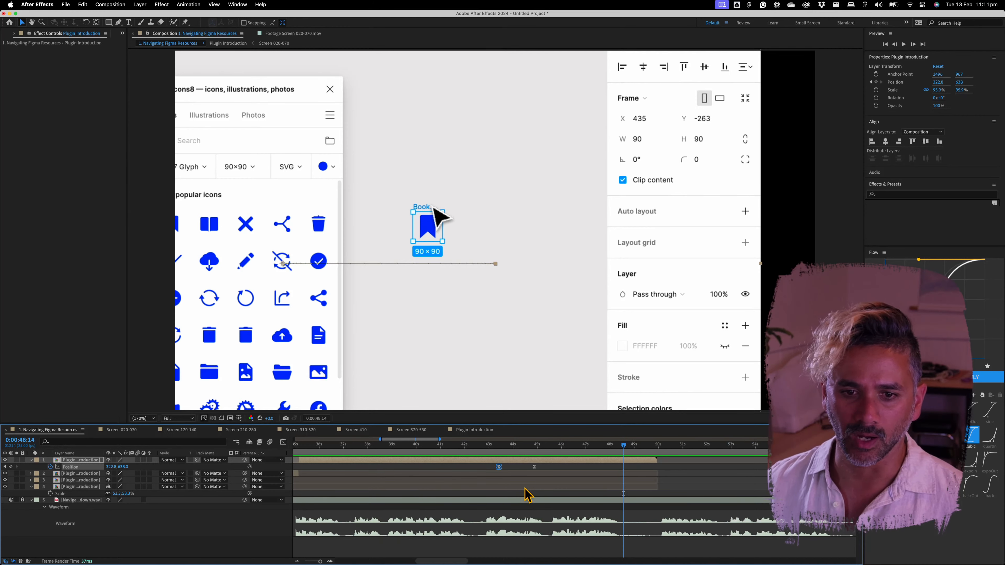
{"action": "scroll", "coordinate": [526, 490], "scroll_direction": "down", "scroll_amount": 2}
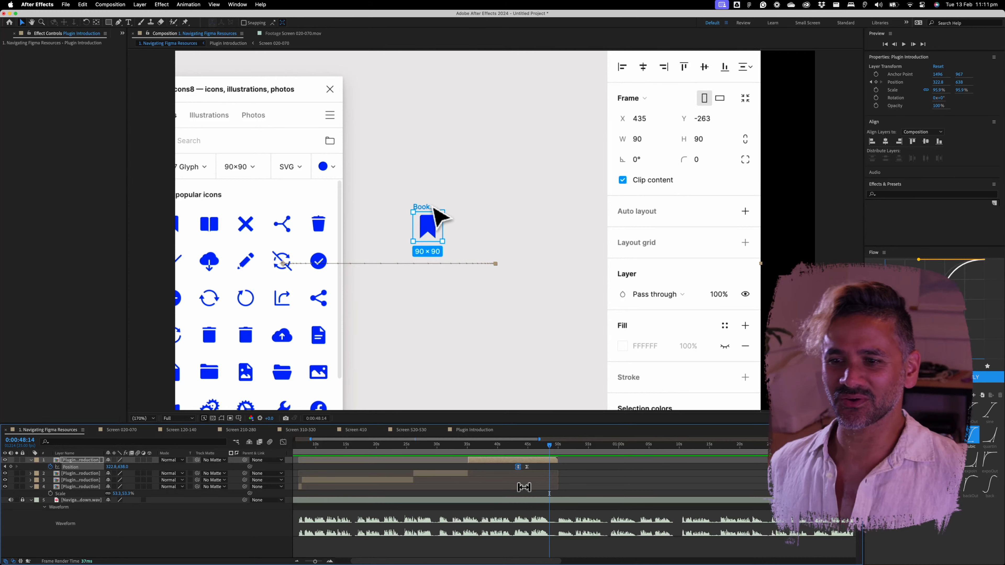
Step: Review the edited cuts in the main composition from 0:00:48:14 back to about 0:00:22:20, with the project's assets listed
{"action": "left_click_drag", "start_coordinate": [531, 451], "coordinate": [438, 454]}
{"action": "key", "text": "minus"}
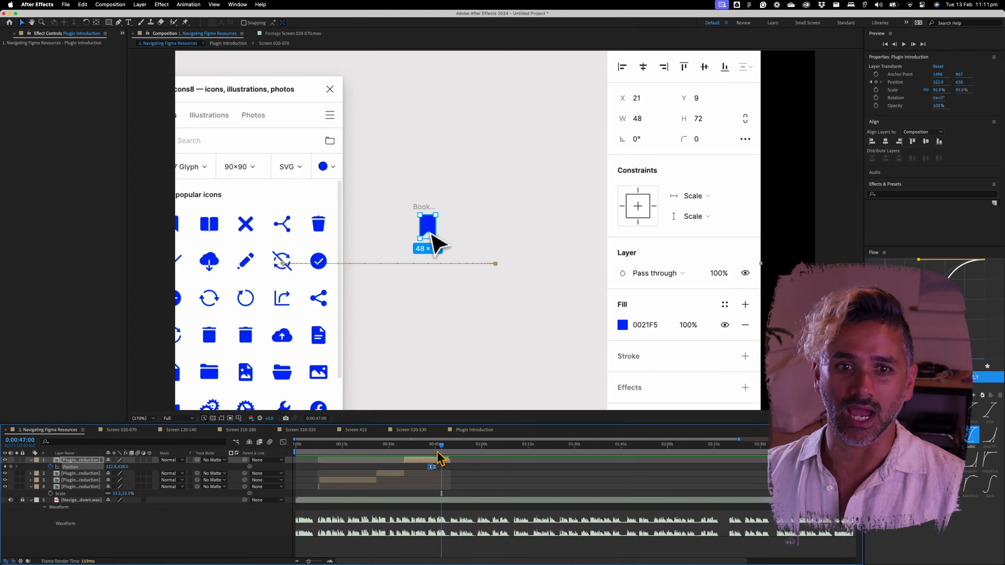
{"action": "left_click_drag", "start_coordinate": [452, 447], "coordinate": [389, 458]}
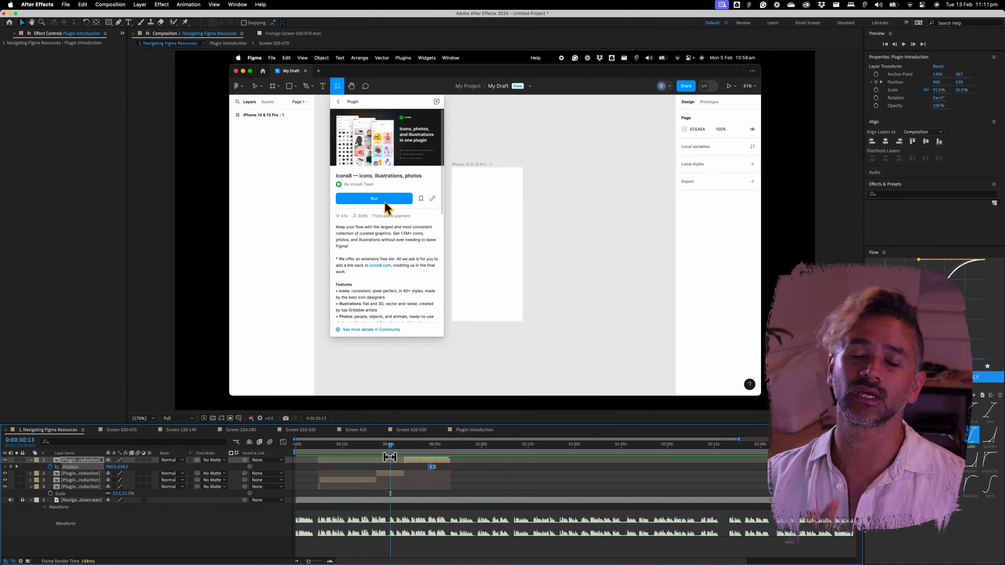
{"action": "left_click_drag", "start_coordinate": [390, 457], "coordinate": [369, 456]}
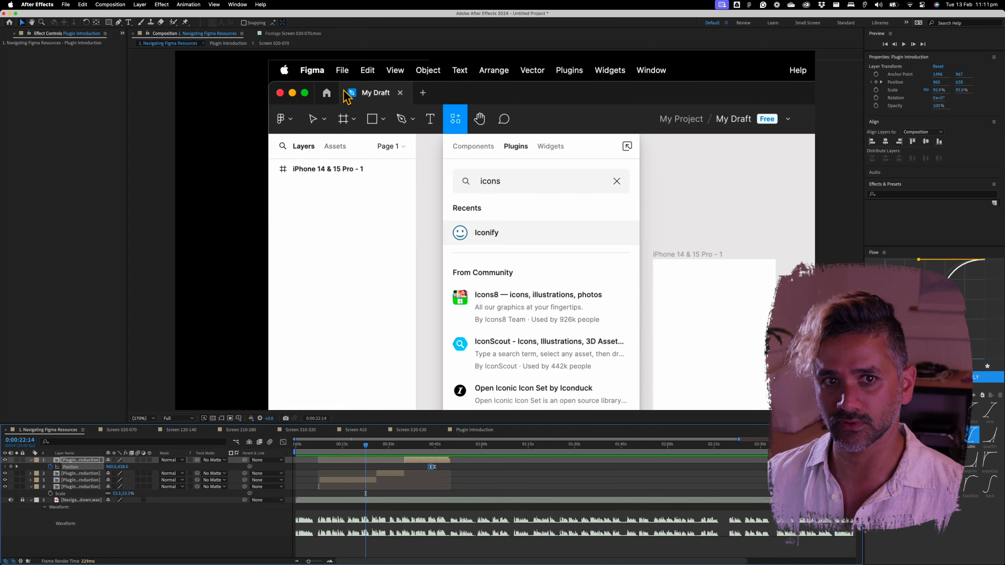
{"action": "mouse_move", "coordinate": [378, 460]}
{"action": "left_mouse_down"}
{"action": "mouse_move", "coordinate": [391, 458]}
{"action": "mouse_move", "coordinate": [361, 456]}
{"action": "left_mouse_up"}
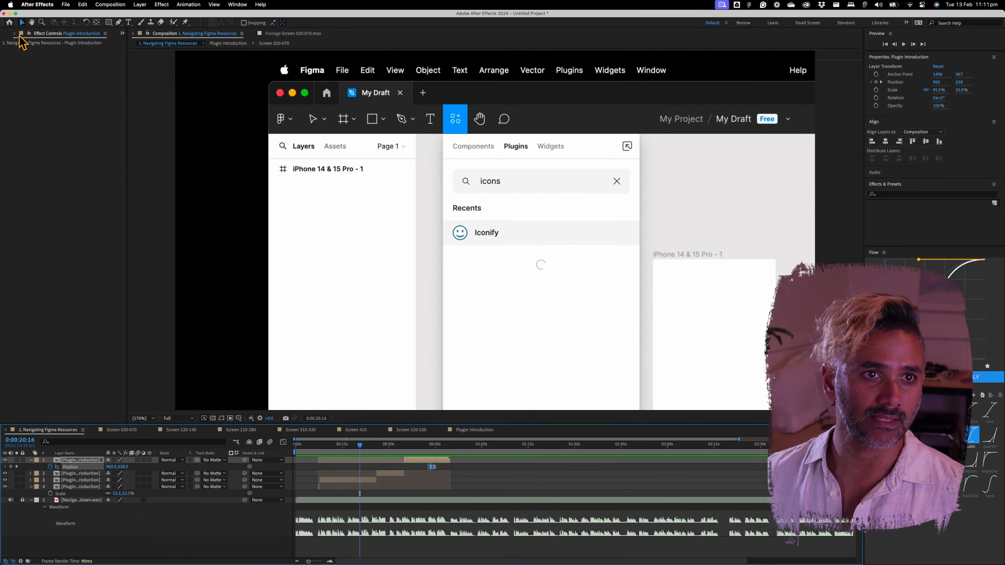
{"action": "scroll", "coordinate": [19, 35], "scroll_direction": "up", "scroll_amount": 1}
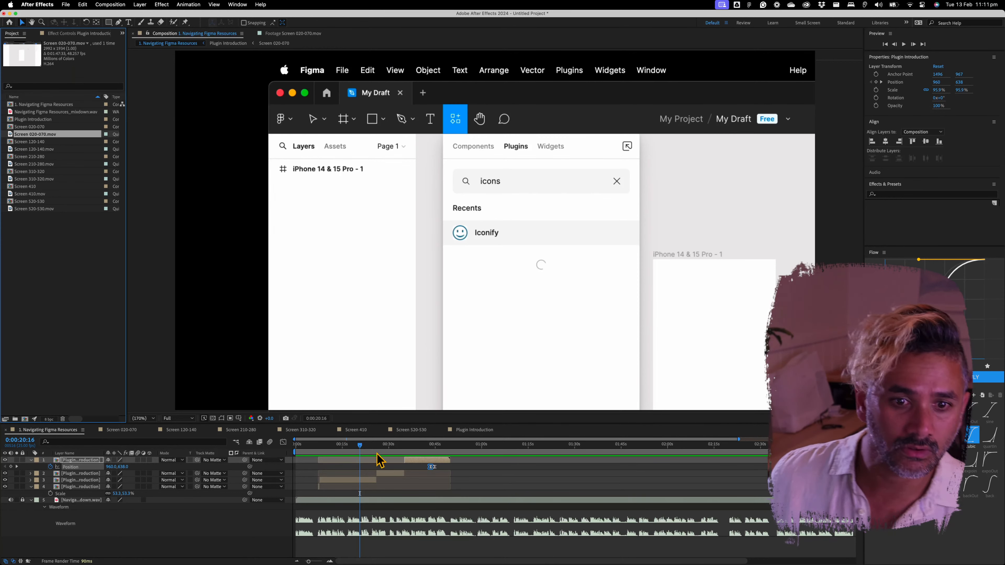
{"action": "mouse_move", "coordinate": [374, 457]}
{"action": "left_mouse_down"}
{"action": "mouse_move", "coordinate": [398, 454]}
{"action": "mouse_move", "coordinate": [364, 459]}
{"action": "left_mouse_up"}
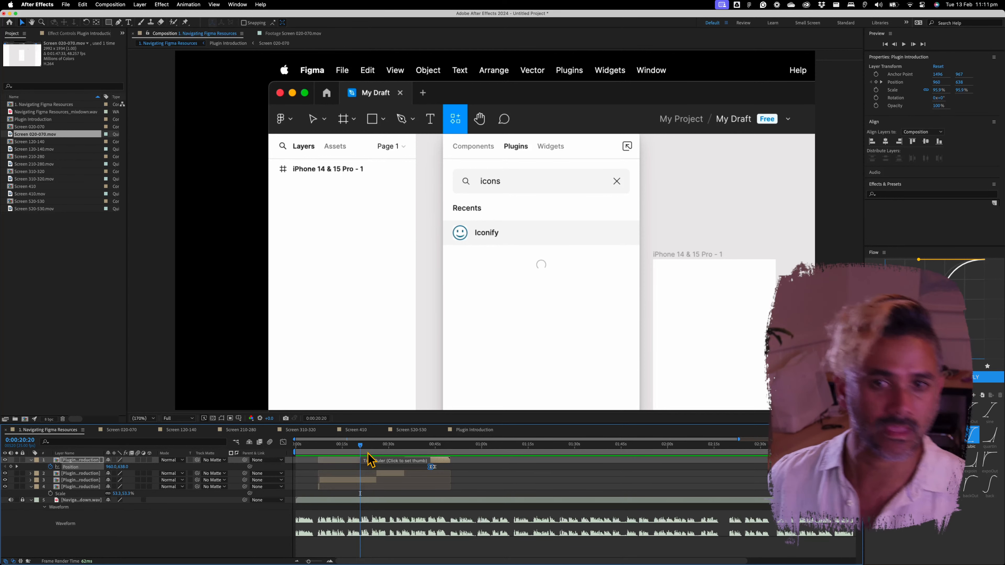
{"action": "mouse_move", "coordinate": [361, 452]}
{"action": "left_mouse_down"}
{"action": "mouse_move", "coordinate": [381, 453]}
{"action": "mouse_move", "coordinate": [365, 453]}
{"action": "left_mouse_up"}
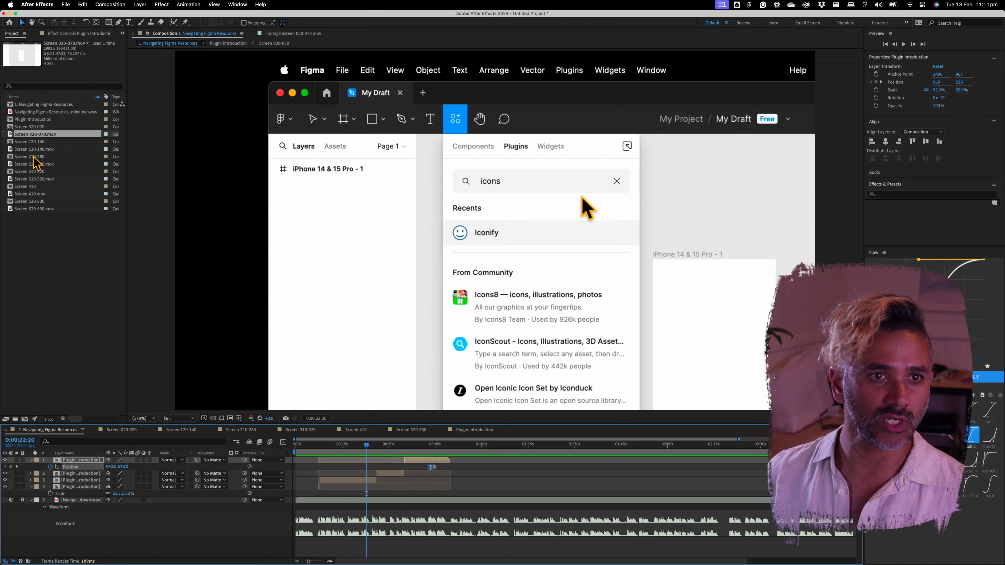
Step: Open the Screen 020-070 composition and scrub its recording to 0:00:26:11
{"action": "left_click", "coordinate": [33, 127]}
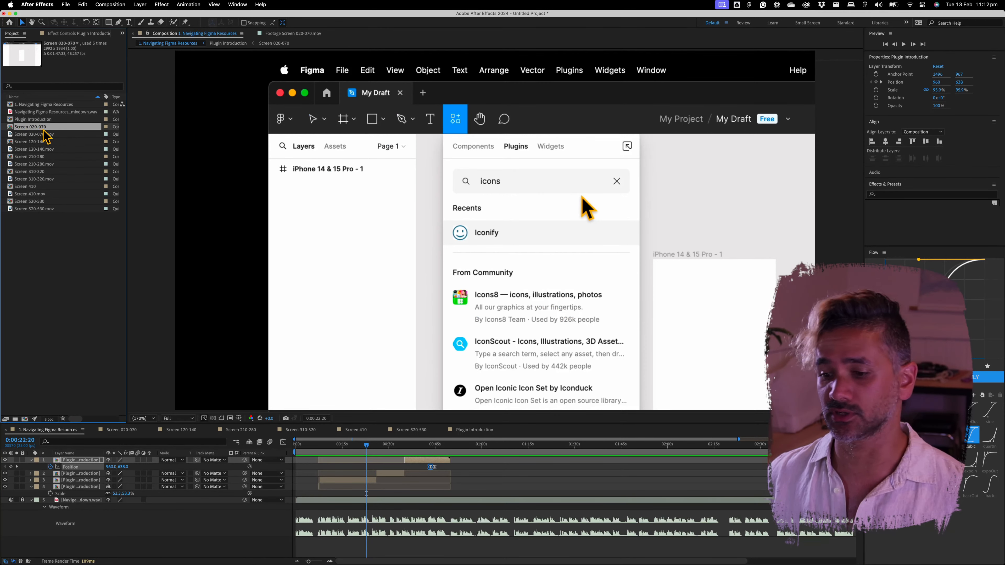
{"action": "double_click", "coordinate": [9, 129]}
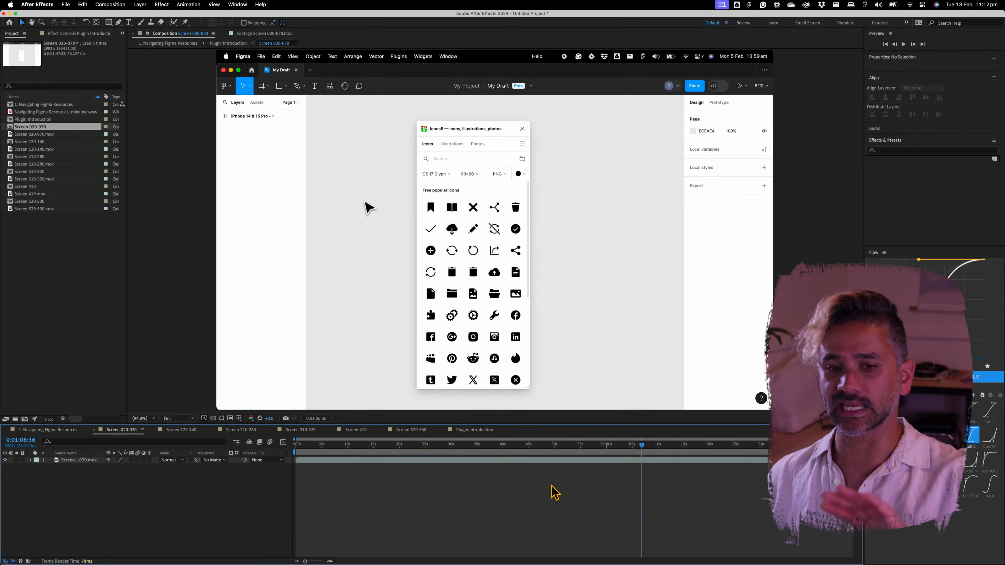
{"action": "left_click_drag", "start_coordinate": [589, 451], "coordinate": [689, 473]}
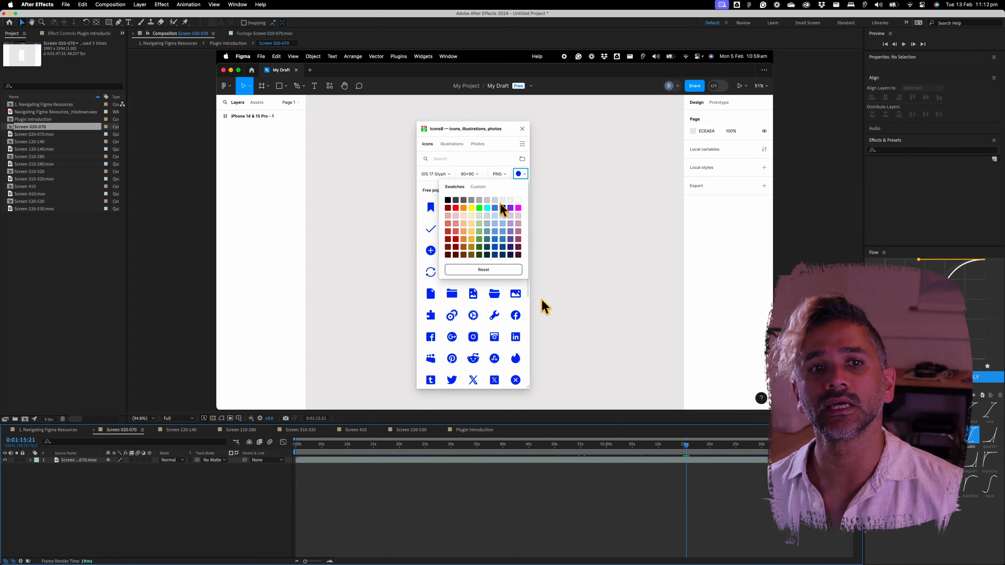
{"action": "left_click", "coordinate": [422, 445]}
{"action": "left_click_drag", "start_coordinate": [406, 446], "coordinate": [431, 461]}
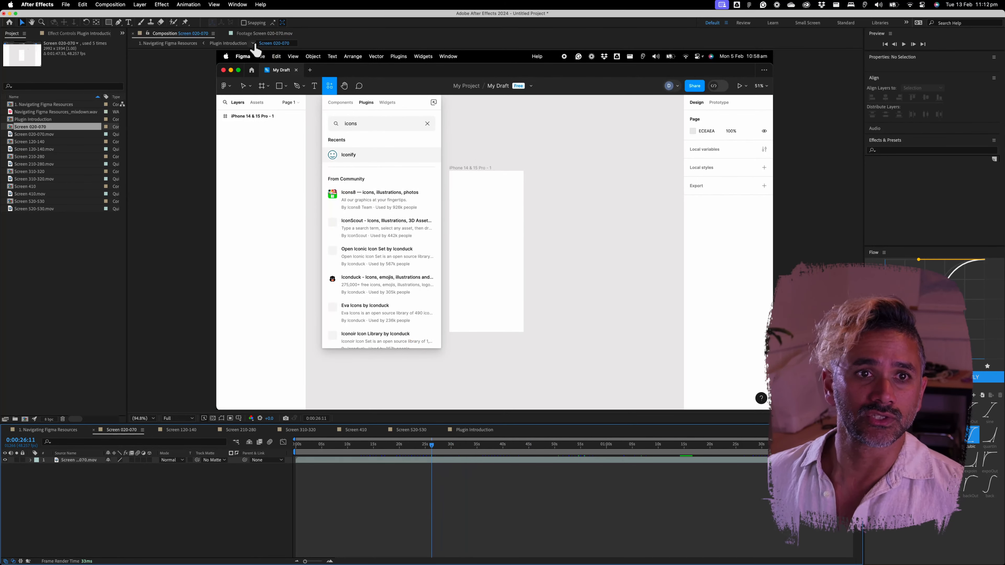
Step: Examine the upper-left corner of the recorded Figma window at several magnifications, with the Rectangle tool ready
{"action": "left_click", "coordinate": [109, 22]}
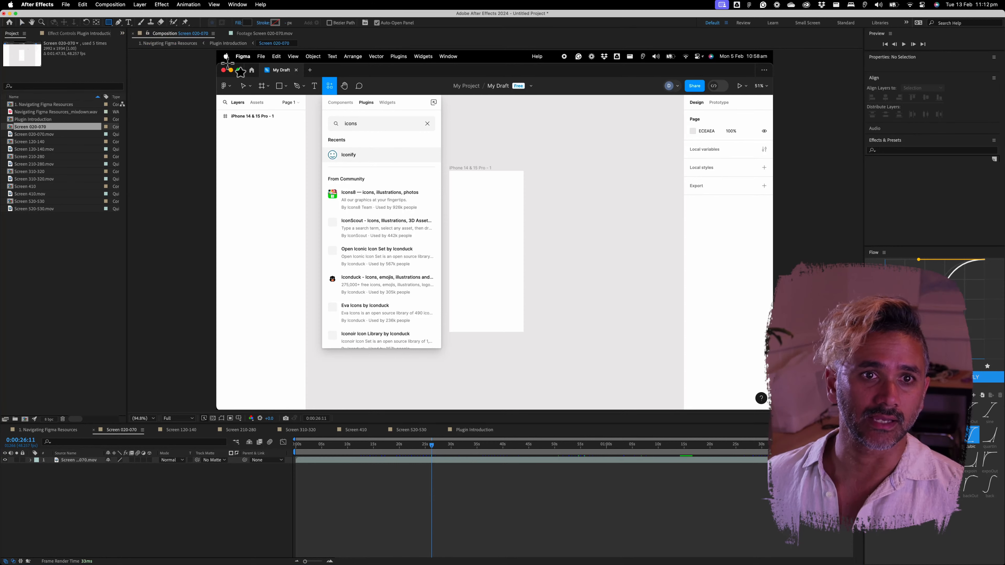
{"action": "scroll", "coordinate": [216, 64], "scroll_direction": "up", "scroll_amount": 2}
{"action": "scroll", "coordinate": [224, 67], "scroll_direction": "up", "scroll_amount": 2}
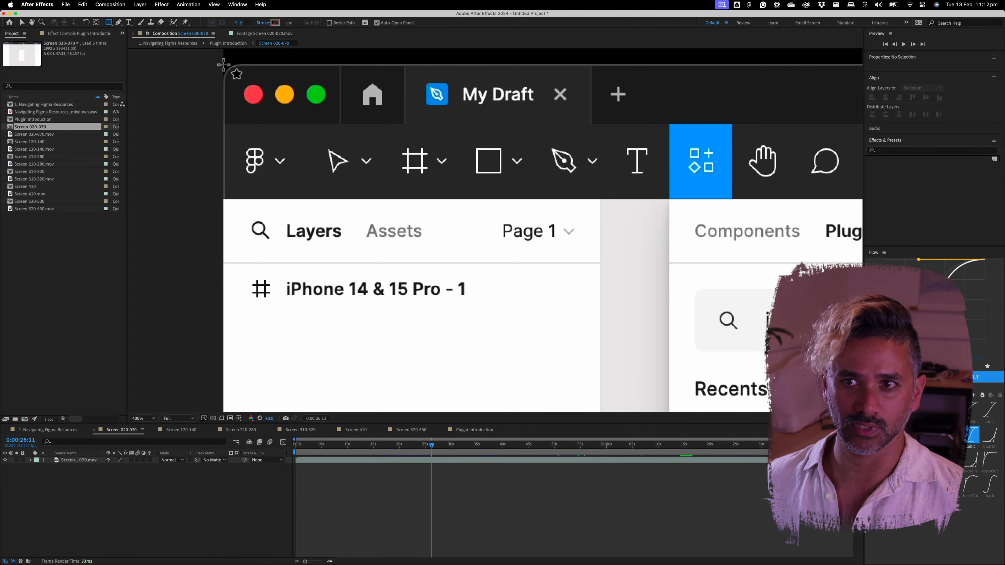
{"action": "scroll", "coordinate": [224, 64], "scroll_direction": "down", "scroll_amount": 2}
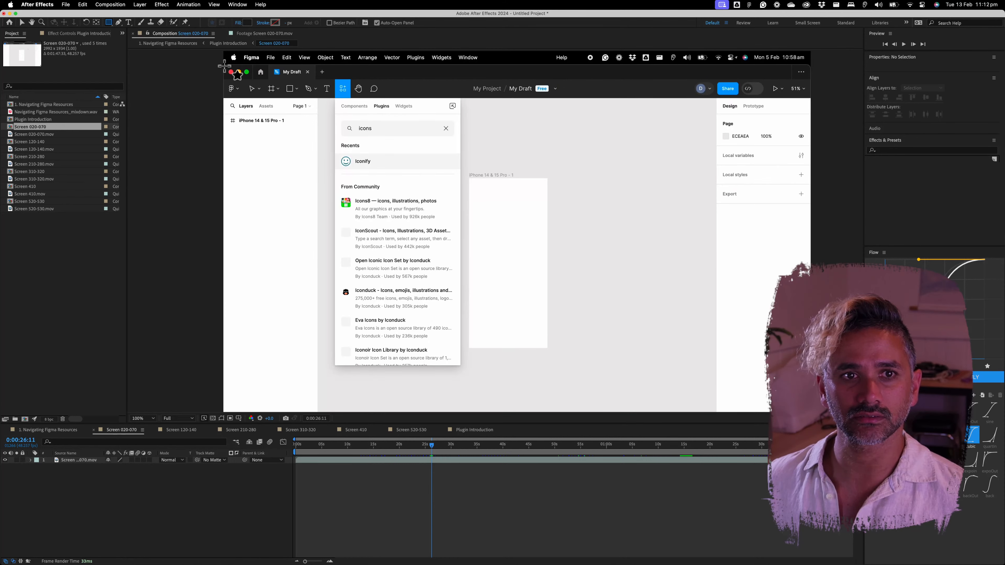
{"action": "scroll", "coordinate": [224, 66], "scroll_direction": "up", "scroll_amount": 2}
{"action": "scroll", "coordinate": [224, 65], "scroll_direction": "down", "scroll_amount": 3}
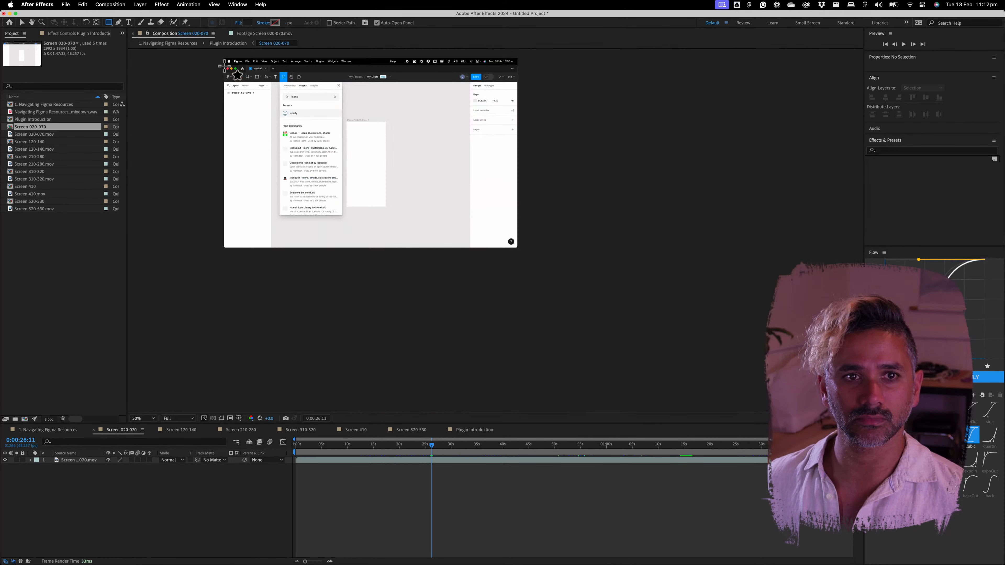
{"action": "scroll", "coordinate": [225, 68], "scroll_direction": "up", "scroll_amount": 1}
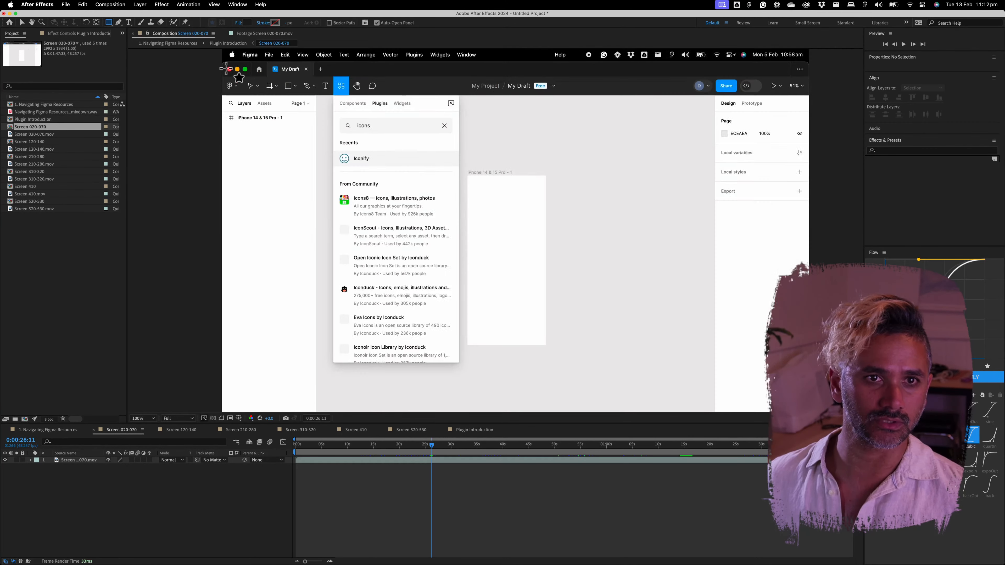
{"action": "left_click", "coordinate": [400, 479]}
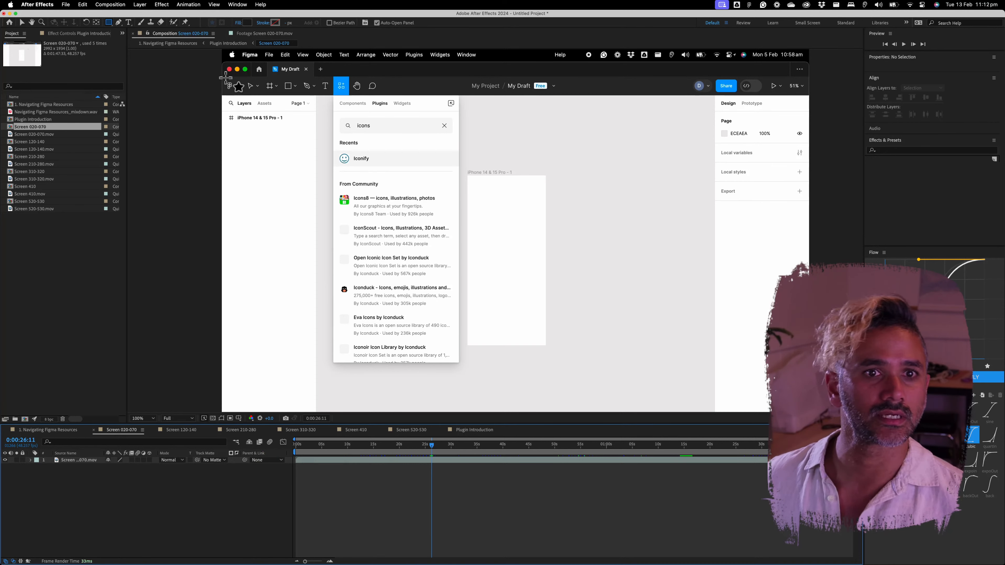
{"action": "scroll", "coordinate": [223, 69], "scroll_direction": "up", "scroll_amount": 1}
{"action": "left_click_drag", "start_coordinate": [244, 77], "coordinate": [265, 147]}
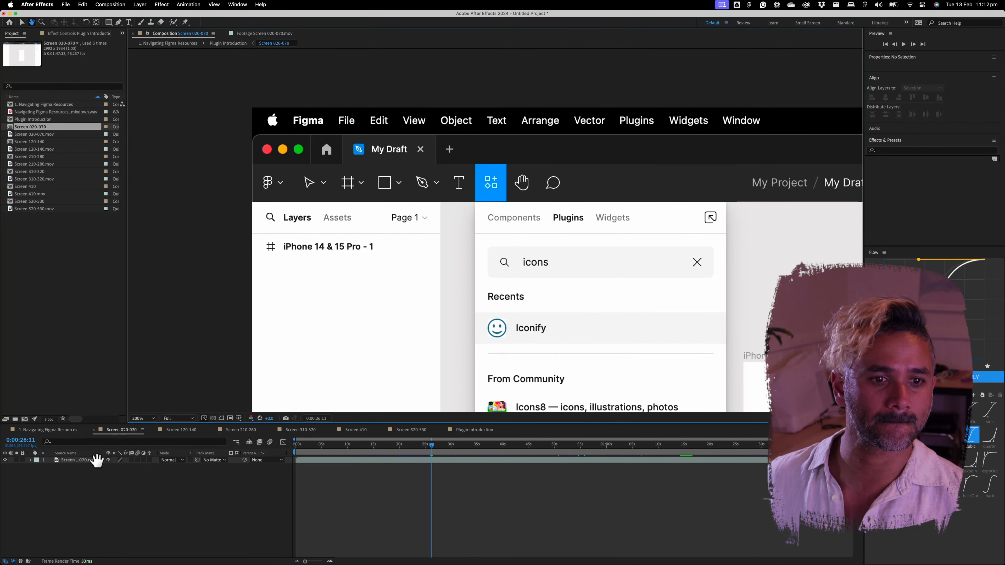
Step: Add a rectangle shape layer covering the full 2992 × 1934 frame above the screen recording
{"action": "key", "text": "q"}
{"action": "double_click", "coordinate": [109, 22]}
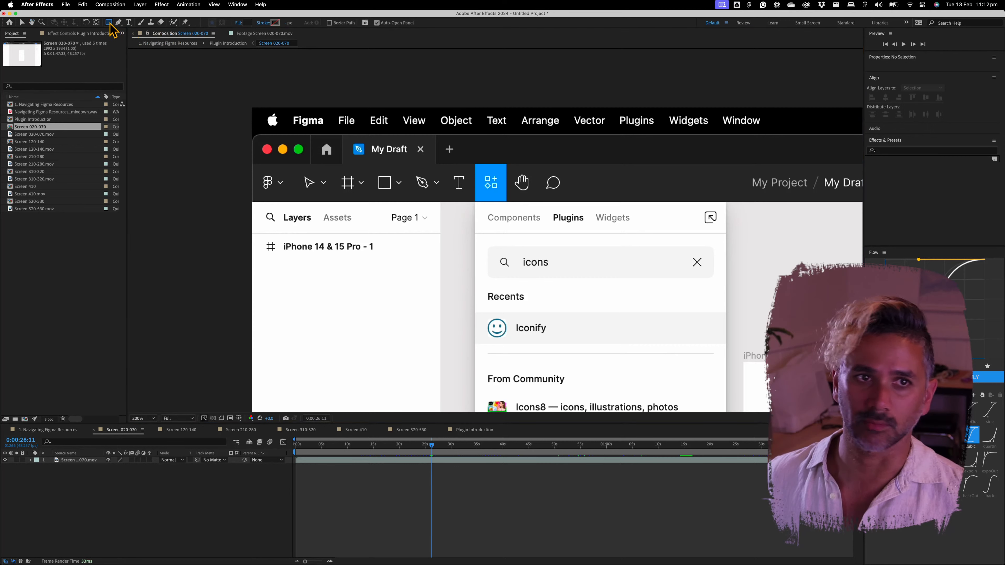
{"action": "scroll", "coordinate": [514, 231], "scroll_direction": "down", "scroll_amount": 2}
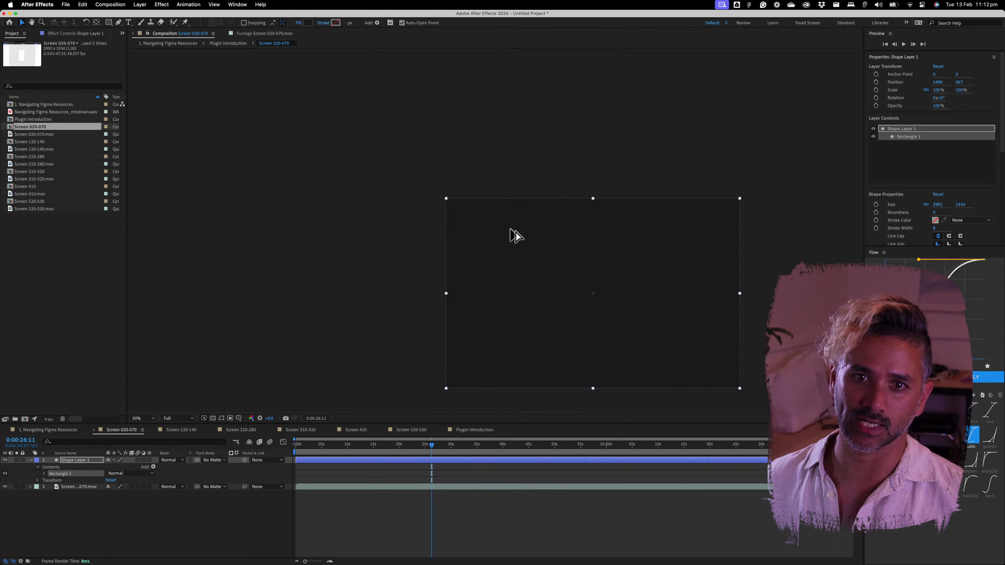
{"action": "left_click_drag", "start_coordinate": [579, 287], "coordinate": [502, 230]}
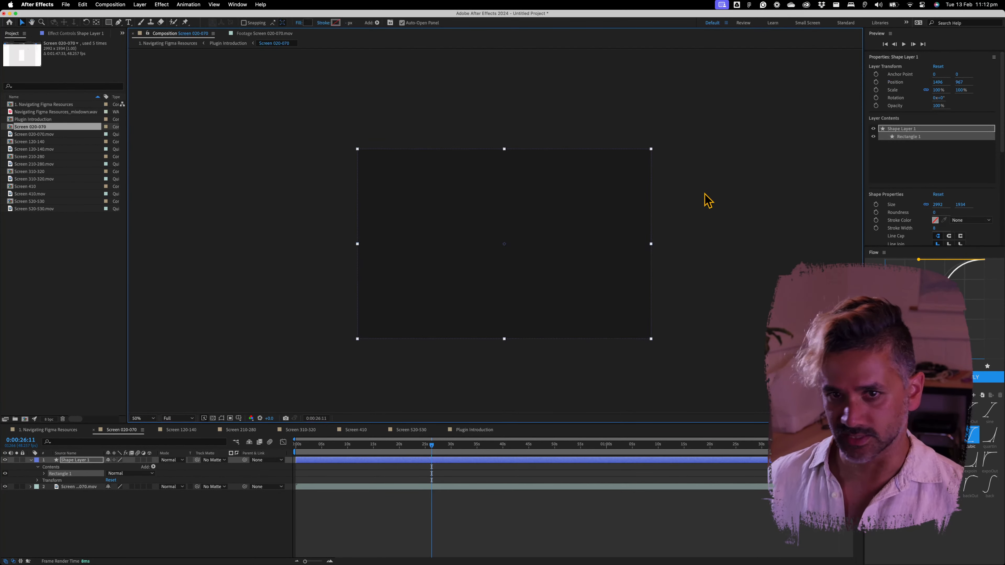
Step: Rename the rectangle shape layer as Mask
{"action": "left_click", "coordinate": [97, 461]}
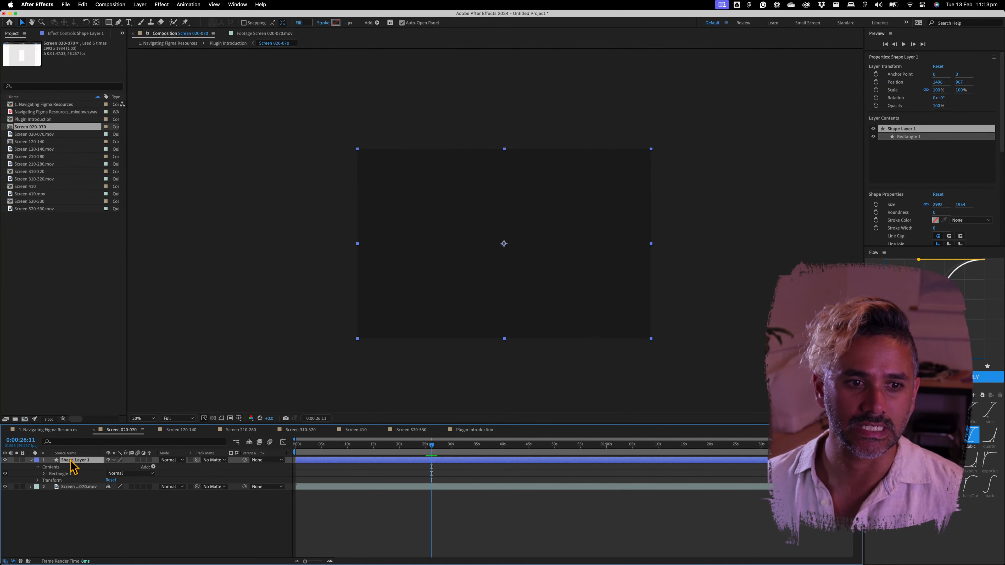
{"action": "key", "text": "Return"}
{"action": "type", "text": "Ma"}
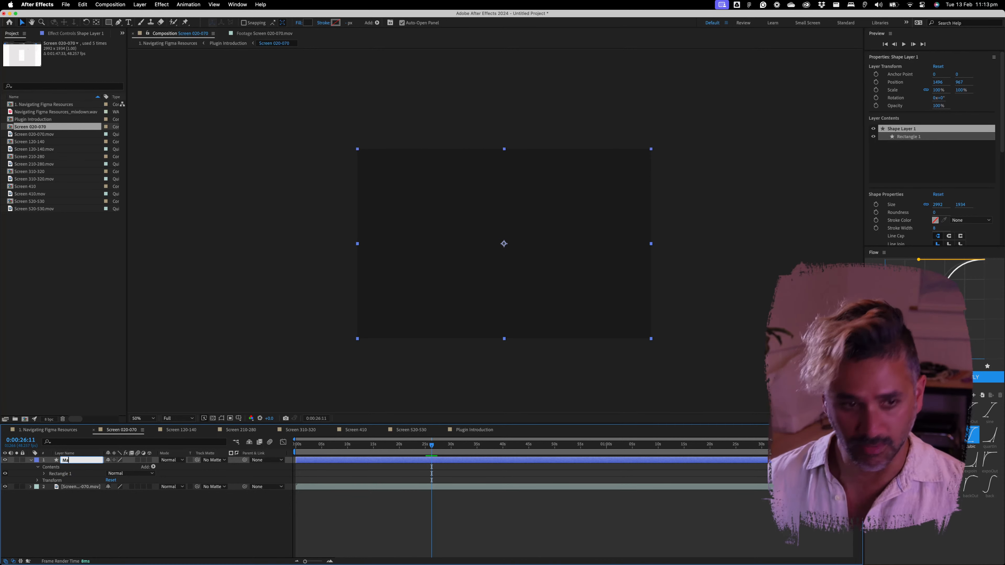
{"action": "type", "text": "sk"}
{"action": "key", "text": "Return"}
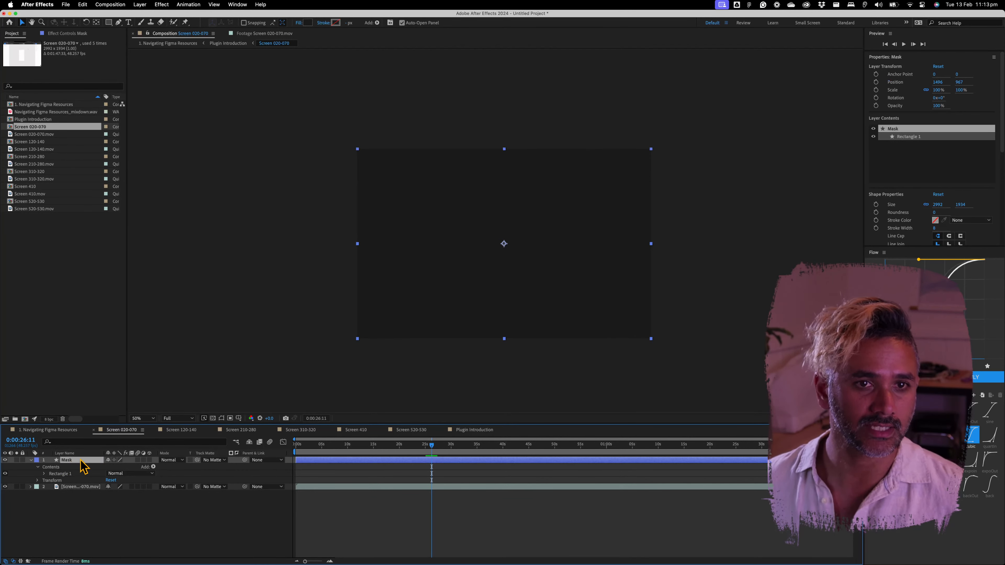
Step: Fill the Mask rectangle with red and set its opacity to 63% to compare its lower-left corner with the recording's rounded corner
{"action": "scroll", "coordinate": [361, 150], "scroll_direction": "up", "scroll_amount": 3}
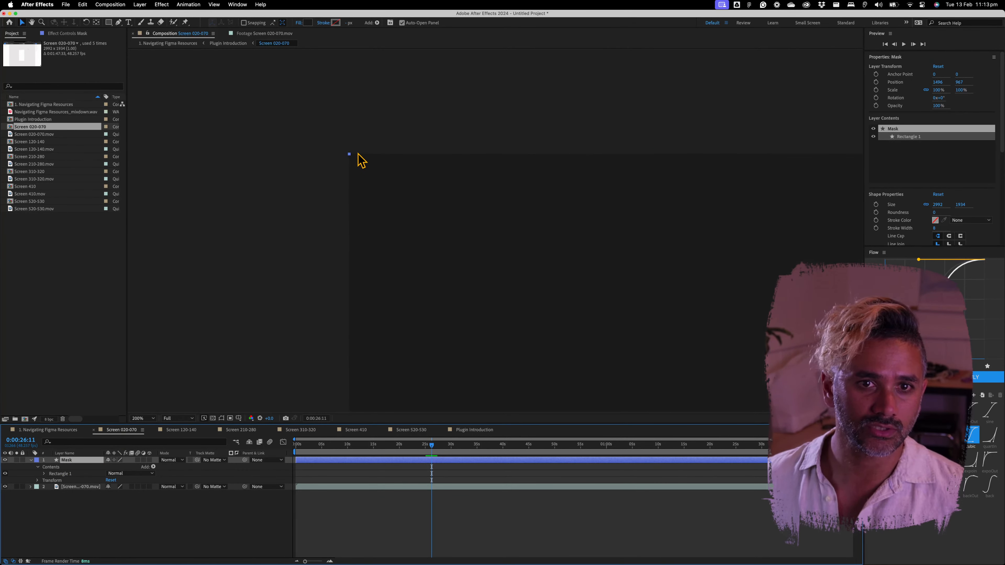
{"action": "scroll", "coordinate": [361, 161], "scroll_direction": "down", "scroll_amount": 2}
{"action": "left_click_drag", "start_coordinate": [366, 317], "coordinate": [389, 277]}
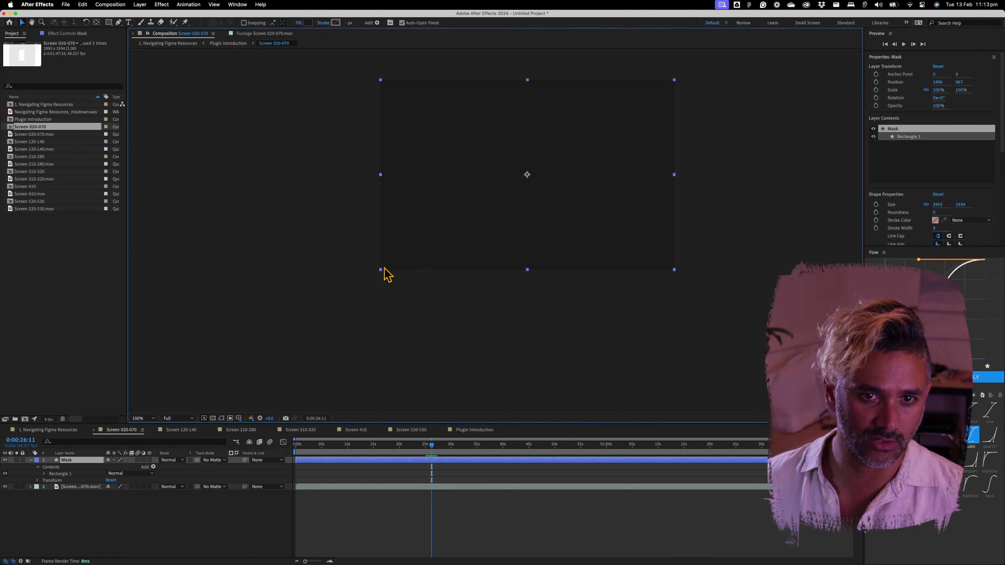
{"action": "scroll", "coordinate": [386, 277], "scroll_direction": "up", "scroll_amount": 4}
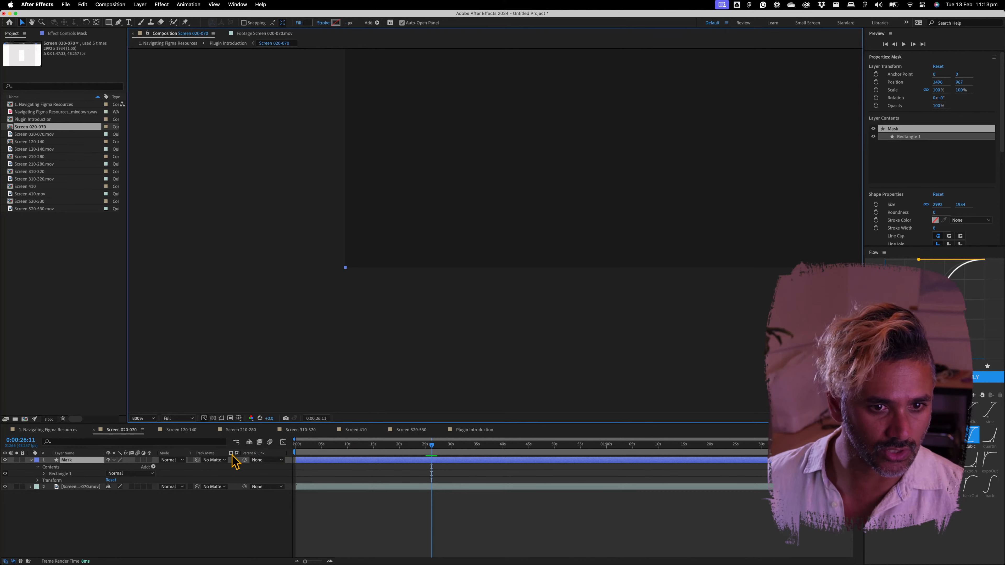
{"action": "key", "text": "t"}
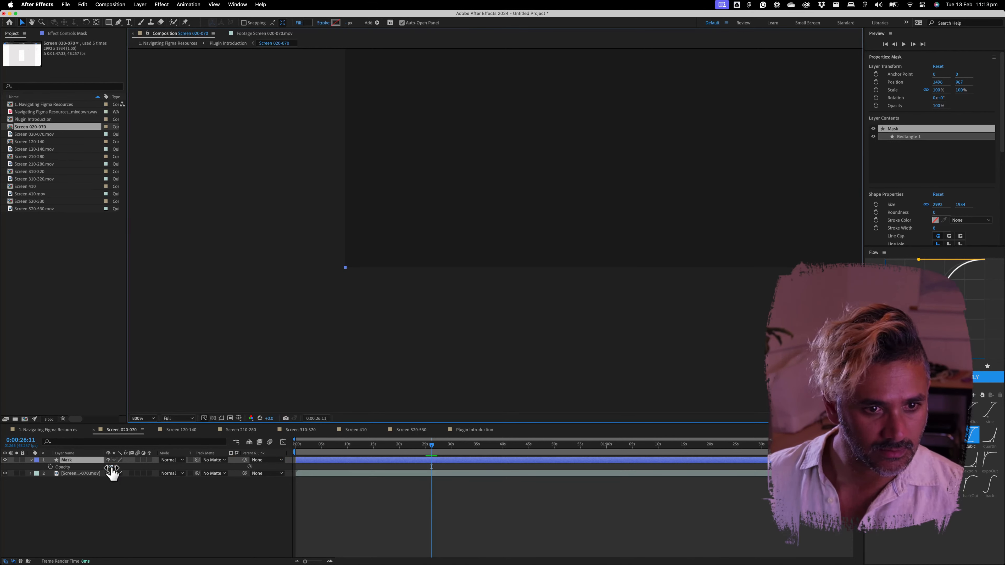
{"action": "mouse_move", "coordinate": [112, 468]}
{"action": "left_mouse_down"}
{"action": "mouse_move", "coordinate": [95, 469]}
{"action": "mouse_move", "coordinate": [105, 469]}
{"action": "left_mouse_up"}
{"action": "key", "text": "t"}
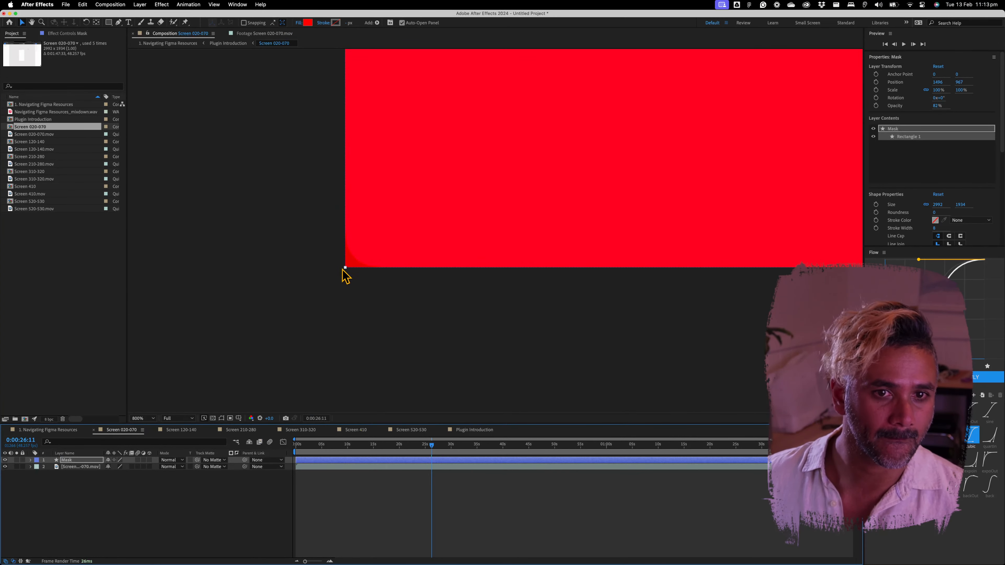
{"action": "key", "text": "t"}
{"action": "left_click_drag", "start_coordinate": [107, 467], "coordinate": [103, 470]}
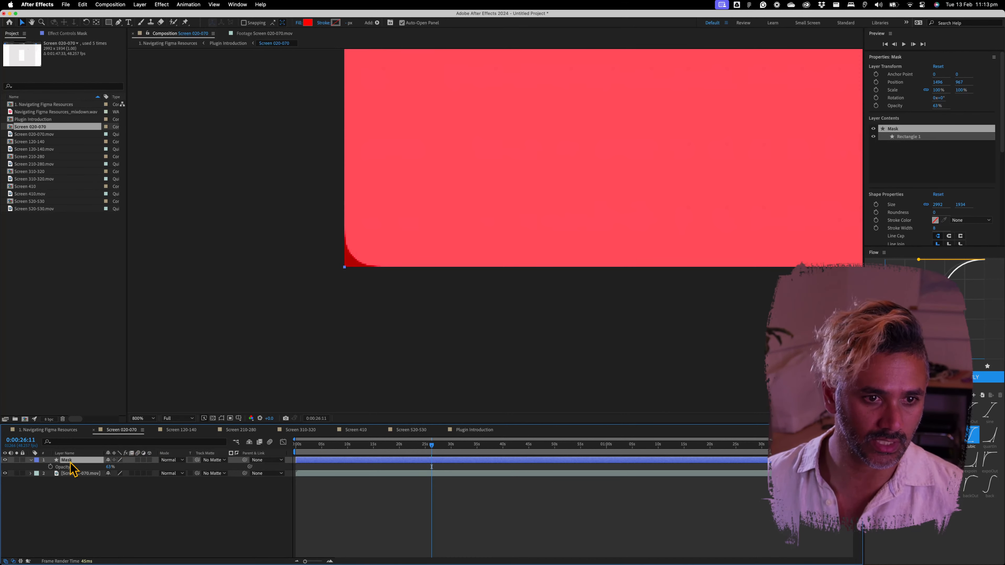
Step: Set the roundness of the Mask layer's rectangle path to 20
{"action": "left_click", "coordinate": [31, 460]}
{"action": "left_click", "coordinate": [30, 460]}
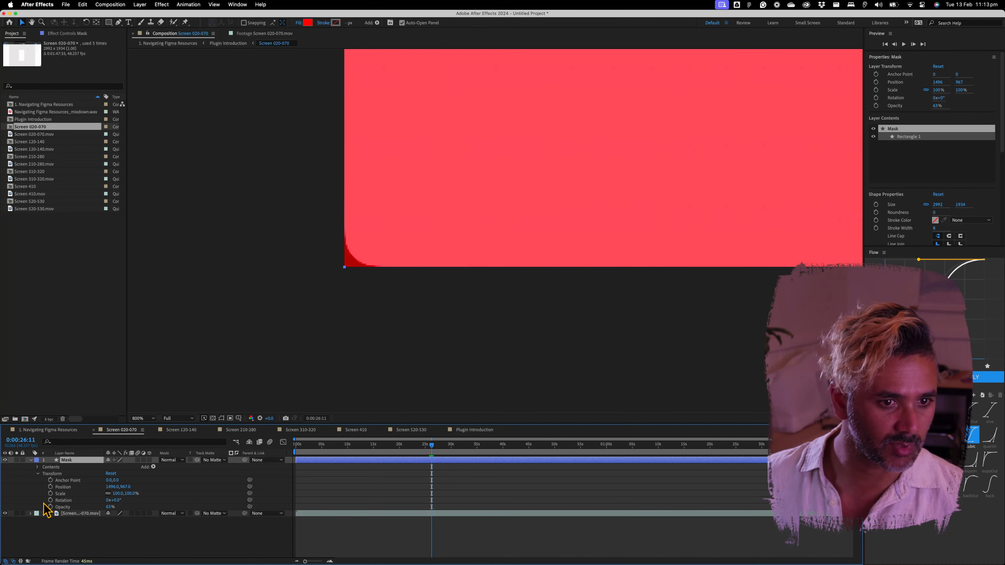
{"action": "left_click", "coordinate": [38, 474]}
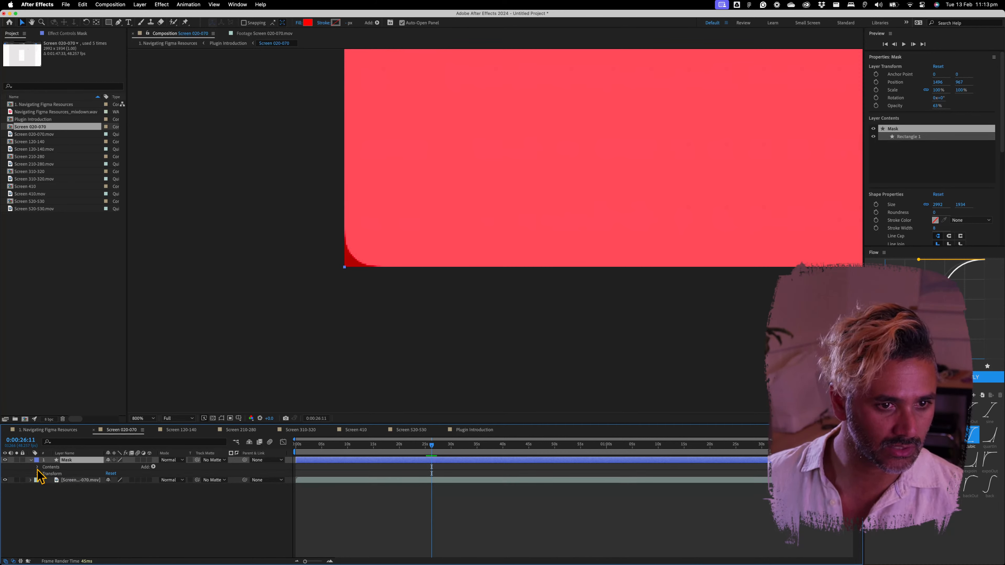
{"action": "left_click", "coordinate": [37, 467]}
{"action": "left_click", "coordinate": [53, 475]}
{"action": "left_click", "coordinate": [44, 474]}
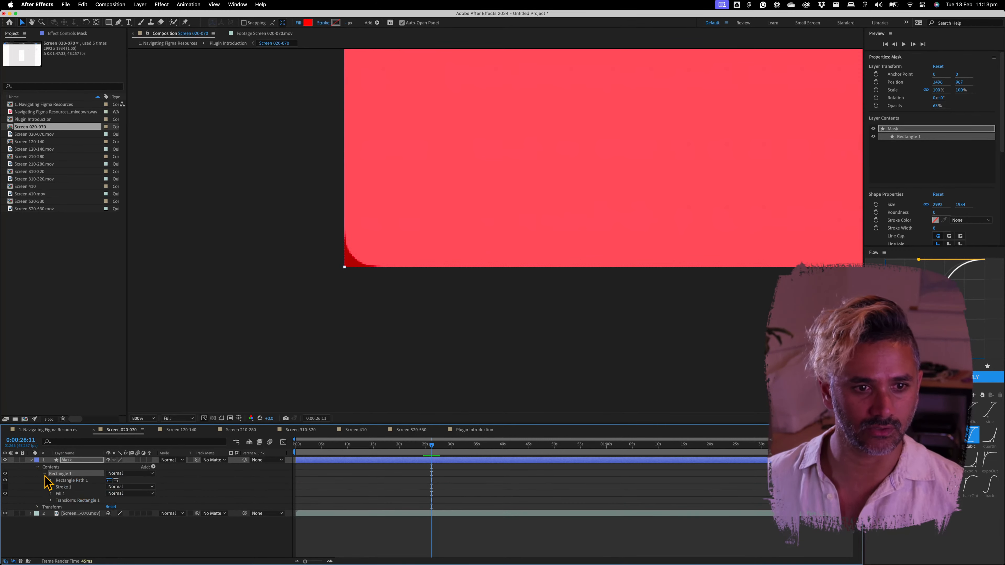
{"action": "left_click", "coordinate": [53, 480]}
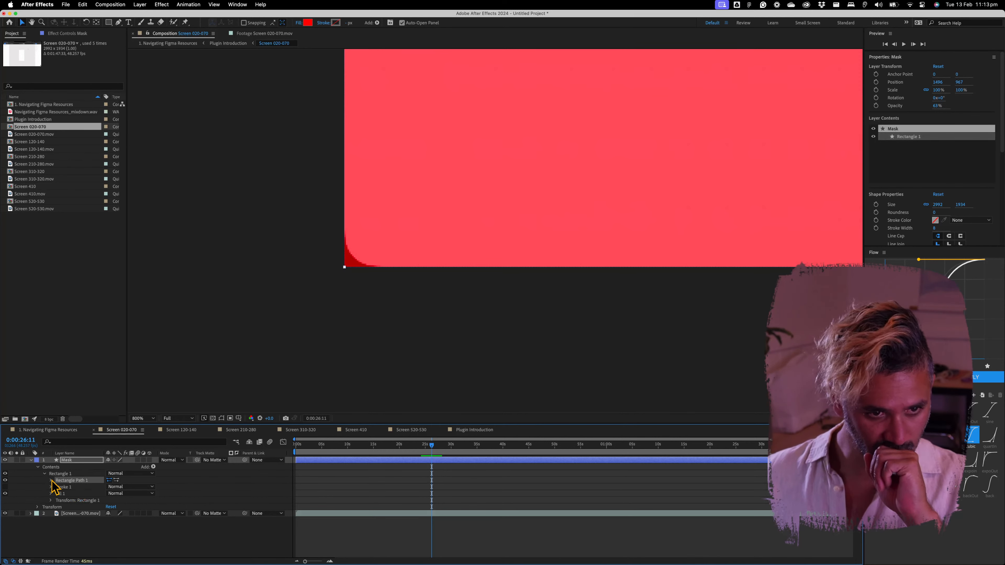
{"action": "left_click", "coordinate": [51, 481]}
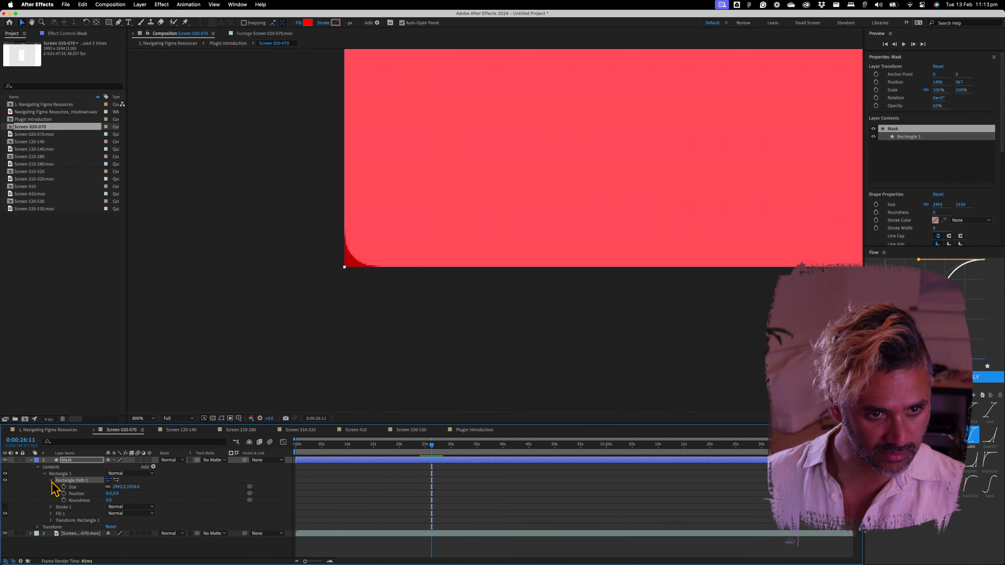
{"action": "left_click", "coordinate": [79, 499]}
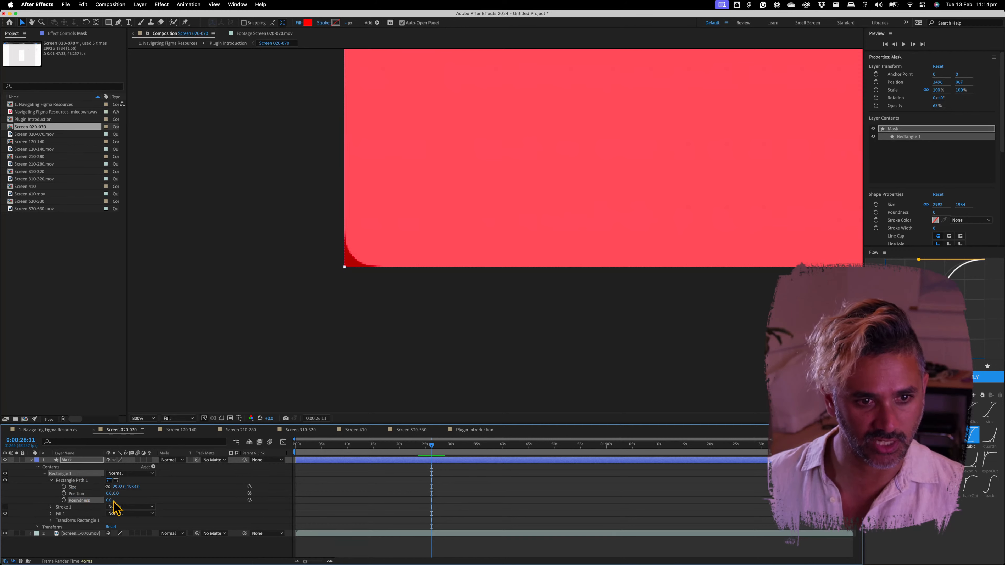
{"action": "left_click_drag", "start_coordinate": [109, 501], "coordinate": [112, 501]}
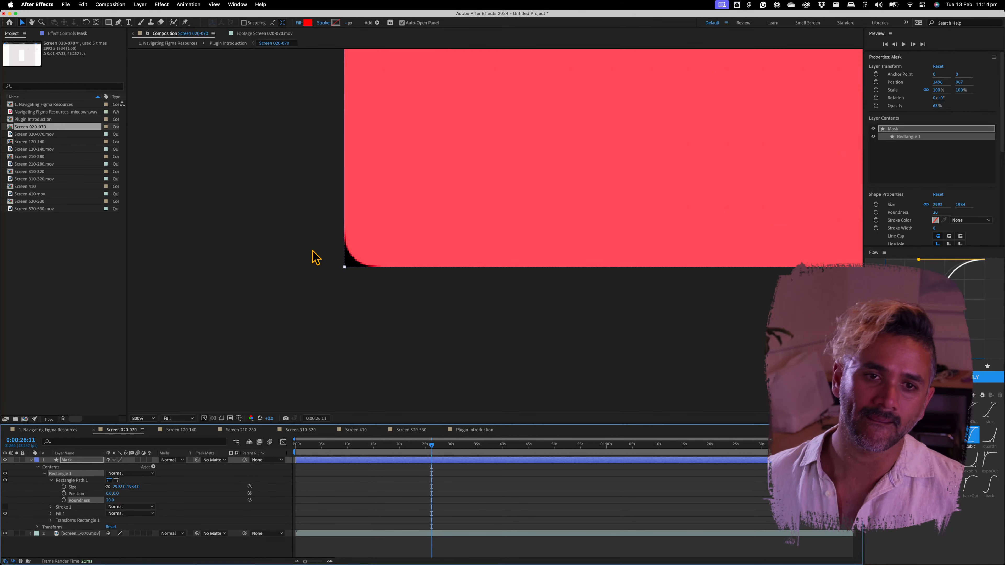
Step: Convert the Mask layer's parametric rectangle path to an editable Bezier path
{"action": "scroll", "coordinate": [439, 274], "scroll_direction": "down", "scroll_amount": 1}
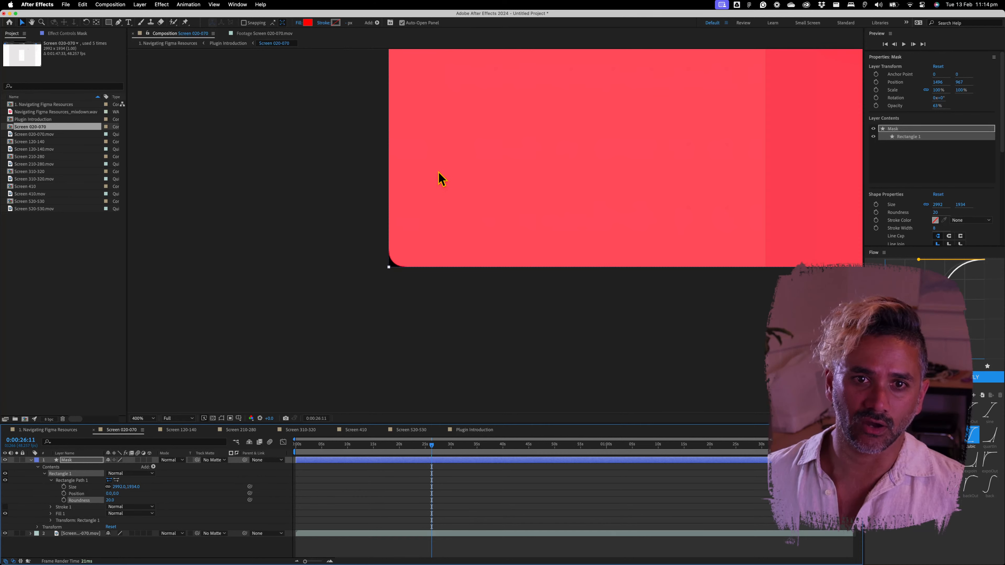
{"action": "key", "text": "h"}
{"action": "left_click_drag", "start_coordinate": [438, 179], "coordinate": [482, 418]}
{"action": "left_click_drag", "start_coordinate": [486, 172], "coordinate": [476, 411]}
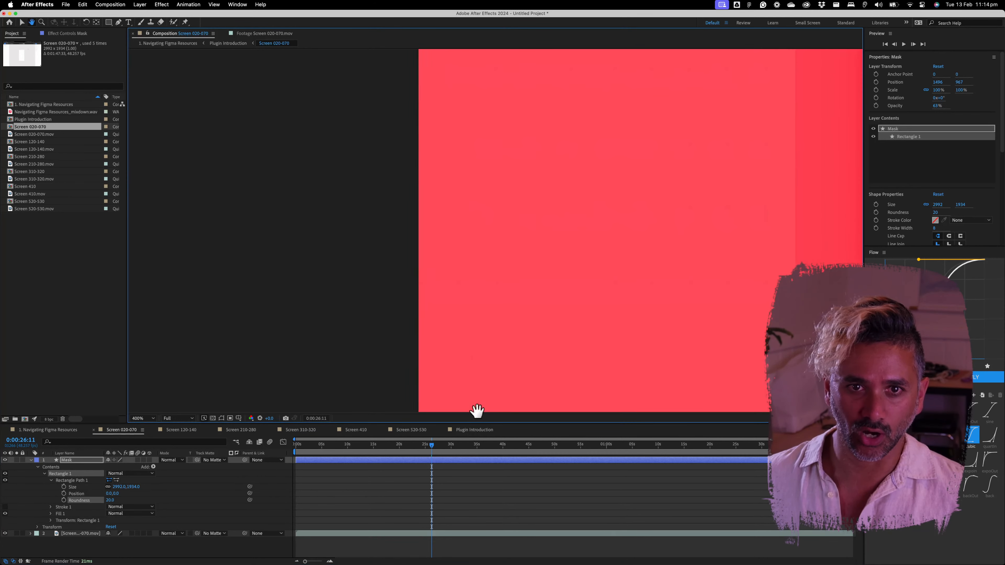
{"action": "left_click_drag", "start_coordinate": [496, 209], "coordinate": [501, 350]}
{"action": "left_click_drag", "start_coordinate": [499, 270], "coordinate": [505, 370]}
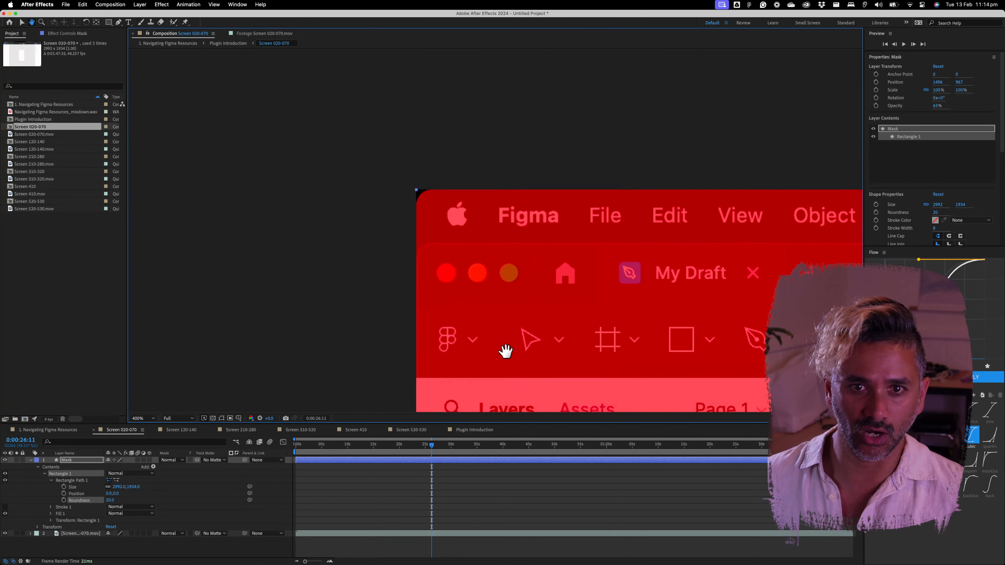
{"action": "key", "text": "v"}
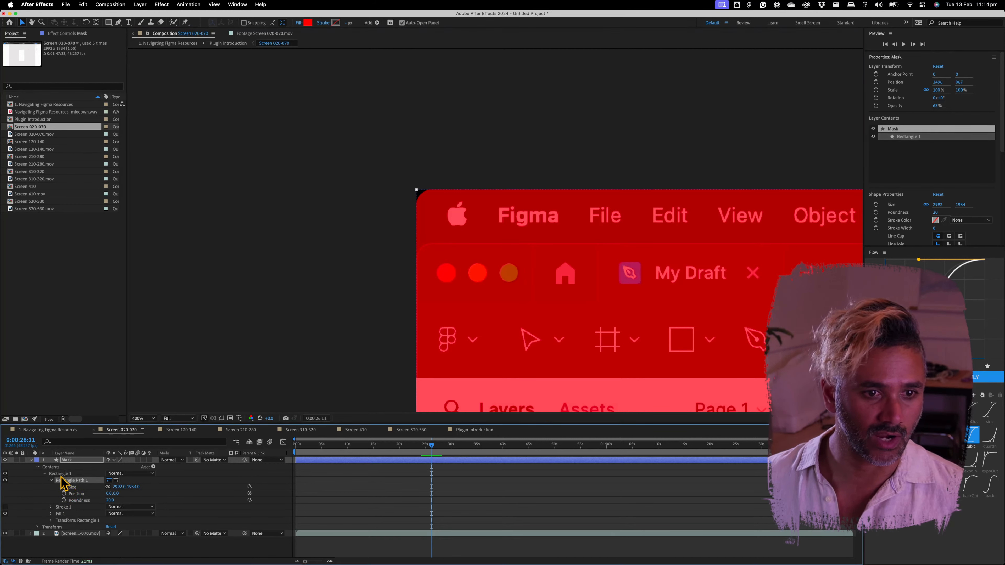
{"action": "left_click", "coordinate": [51, 481]}
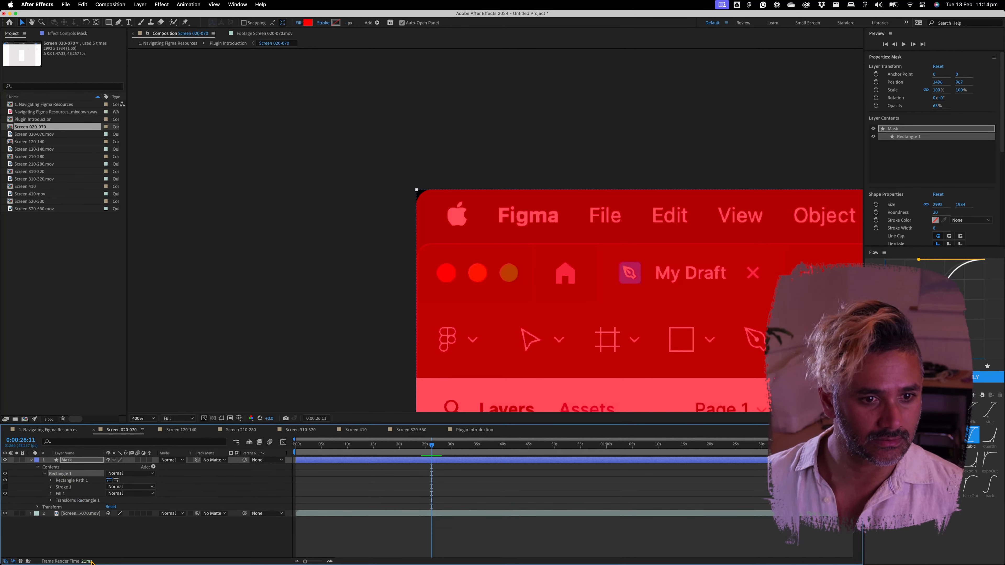
{"action": "left_click", "coordinate": [97, 510]}
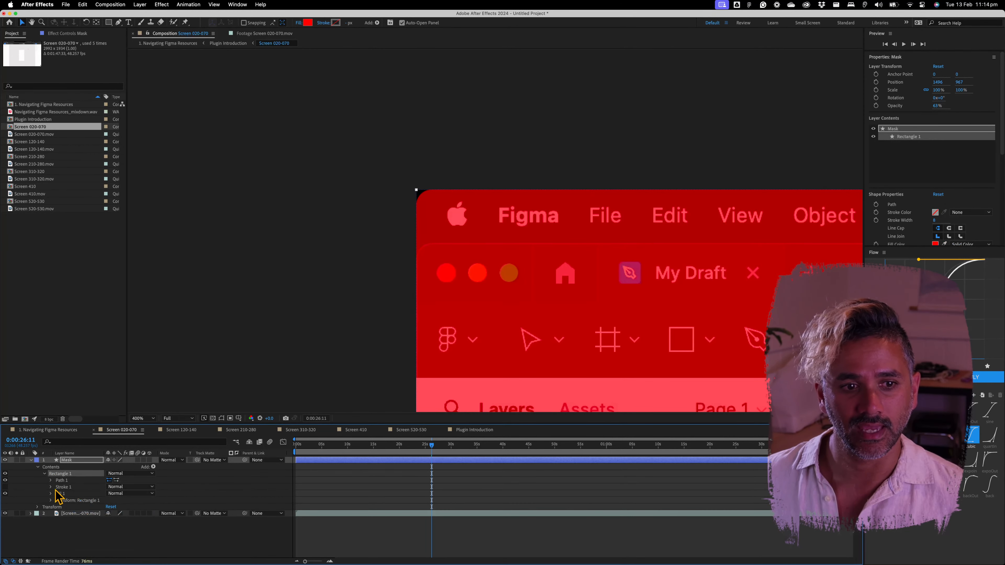
{"action": "left_click", "coordinate": [51, 480]}
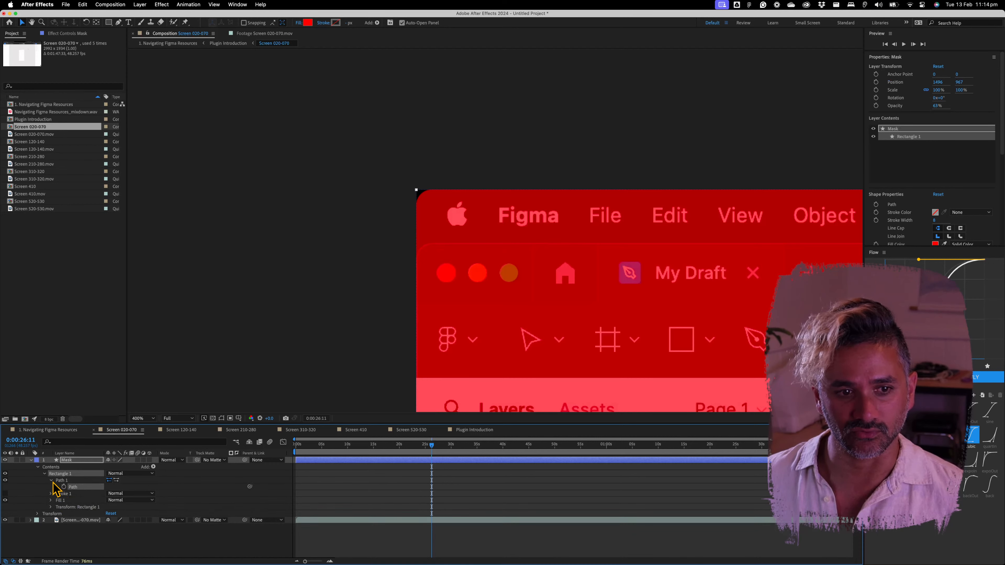
{"action": "left_click", "coordinate": [67, 480]}
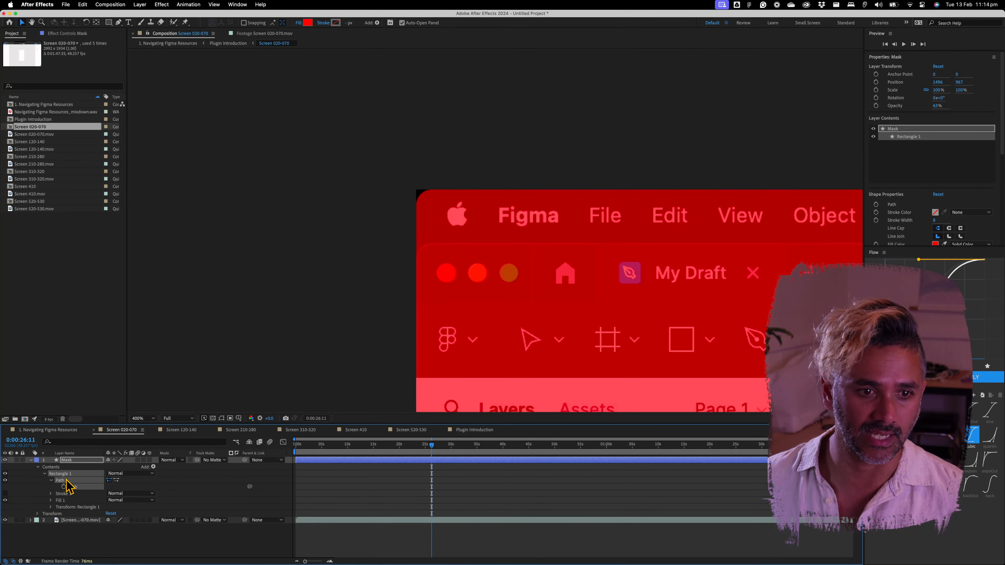
Step: Activate the Pen tool and select the Mask's path to expose its corner vertices, undoing any stray point
{"action": "scroll", "coordinate": [461, 251], "scroll_direction": "down", "scroll_amount": 4}
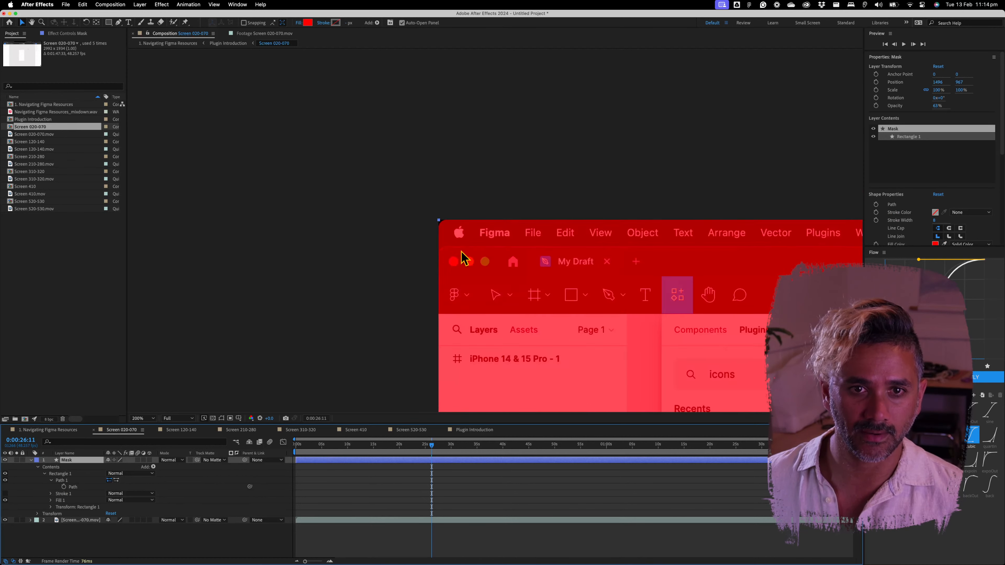
{"action": "scroll", "coordinate": [461, 251], "scroll_direction": "up", "scroll_amount": 2}
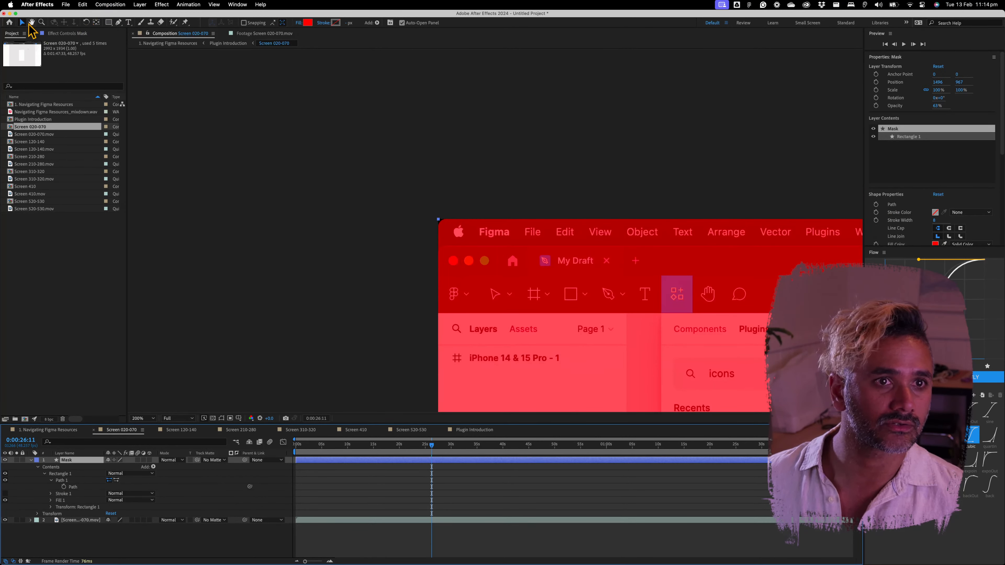
{"action": "left_click", "coordinate": [119, 23]}
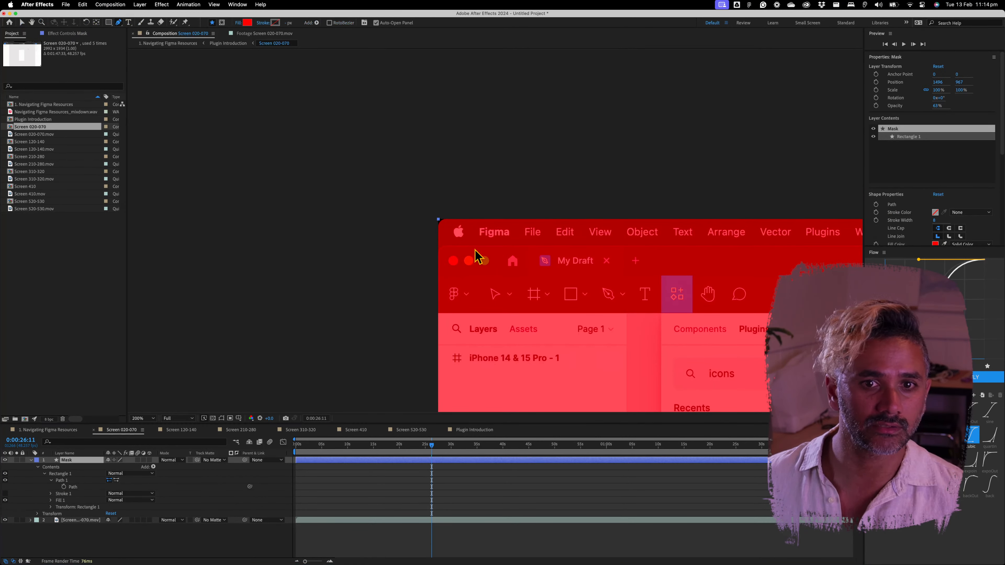
{"action": "scroll", "coordinate": [475, 250], "scroll_direction": "down", "scroll_amount": 2}
{"action": "key", "text": "space"}
{"action": "left_click_drag", "start_coordinate": [680, 270], "coordinate": [564, 42]}
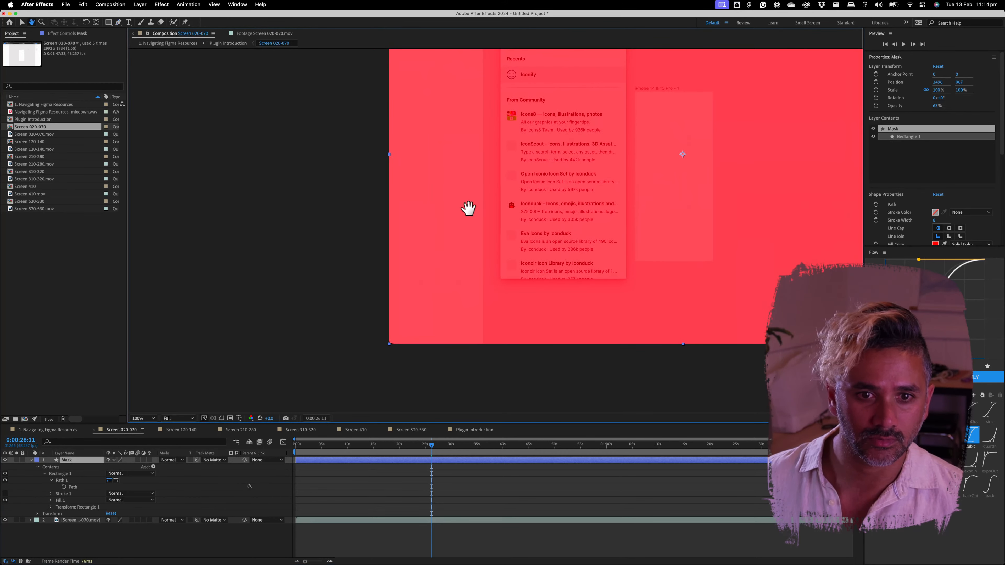
{"action": "left_click_drag", "start_coordinate": [466, 209], "coordinate": [469, 378]}
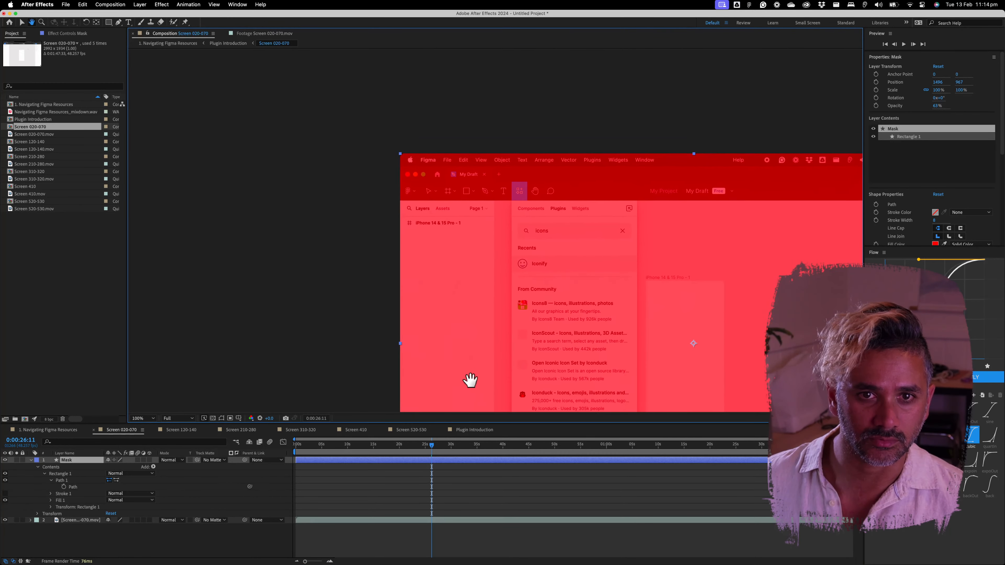
{"action": "left_click", "coordinate": [72, 487]}
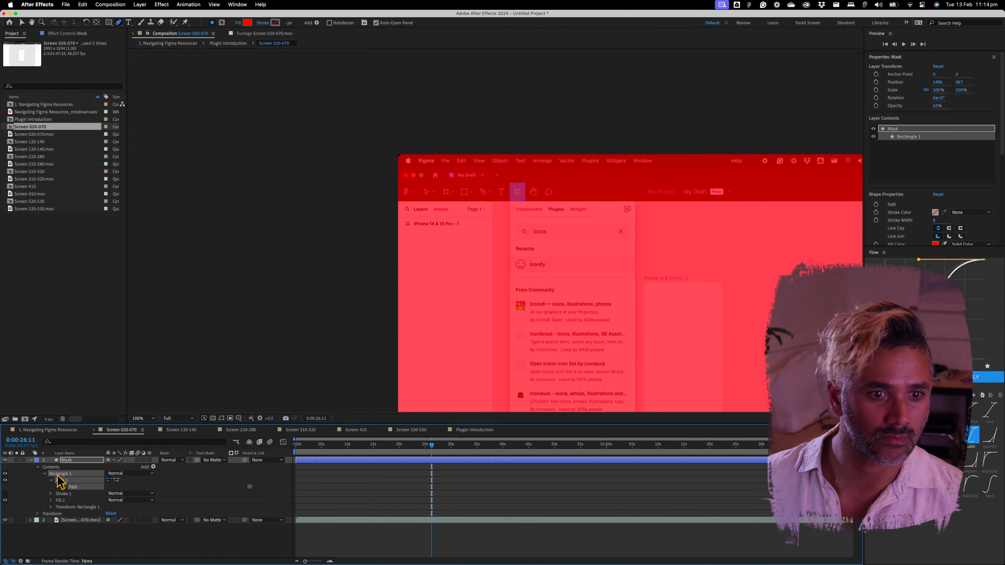
{"action": "left_click", "coordinate": [319, 499]}
{"action": "left_click", "coordinate": [68, 481]}
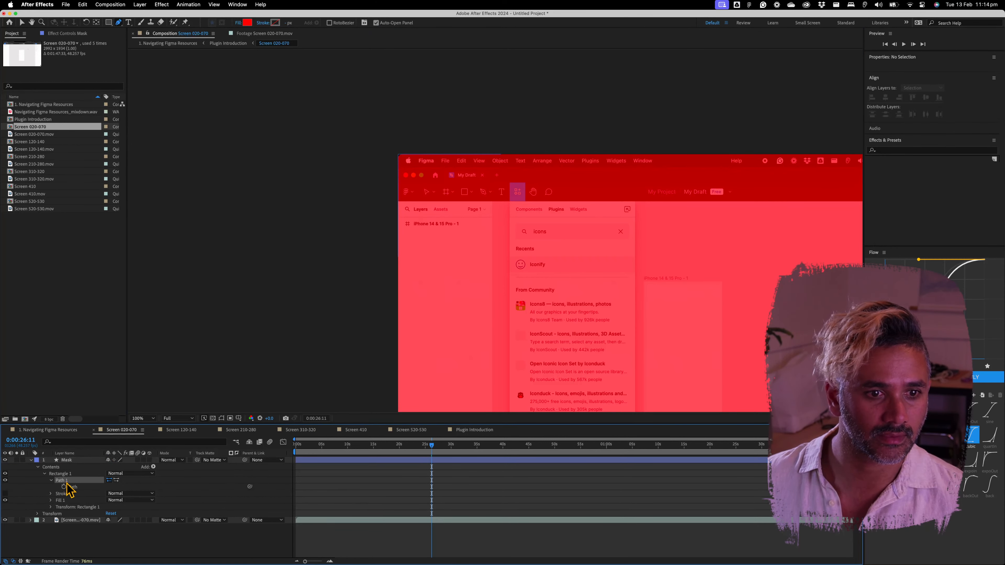
{"action": "scroll", "coordinate": [529, 169], "scroll_direction": "up", "scroll_amount": 1}
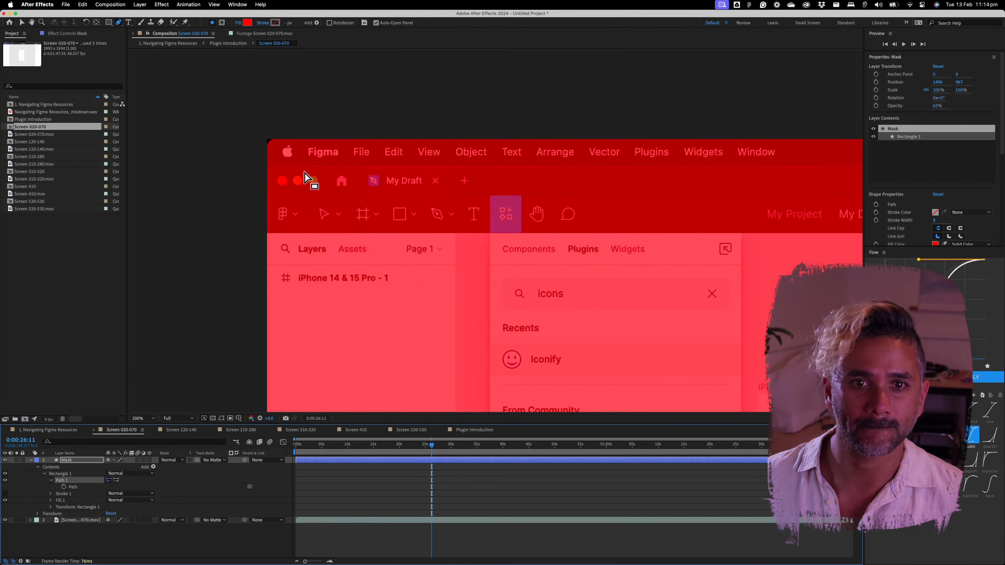
{"action": "left_click", "coordinate": [71, 487]}
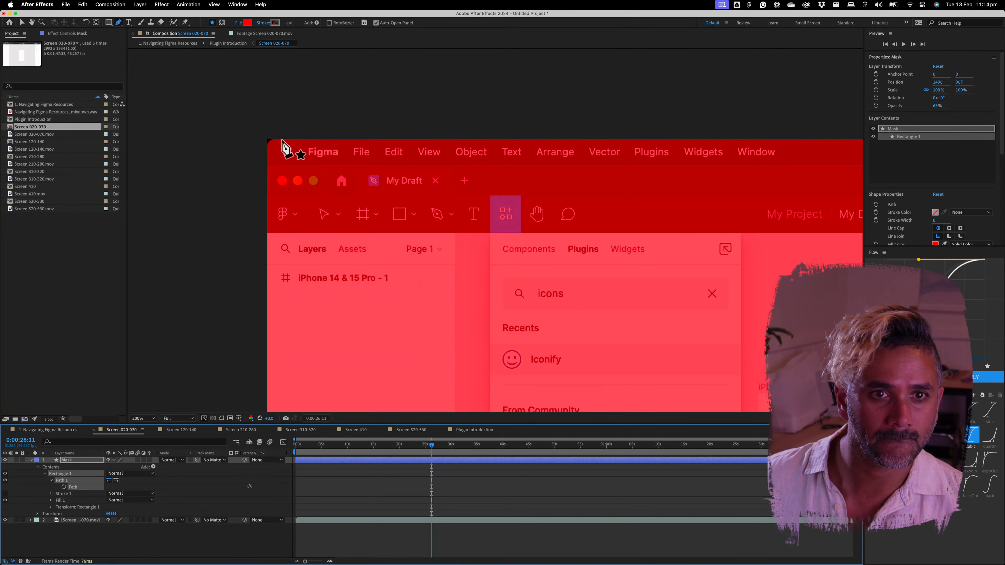
{"action": "left_click", "coordinate": [314, 133]}
{"action": "key", "text": "super+z"}
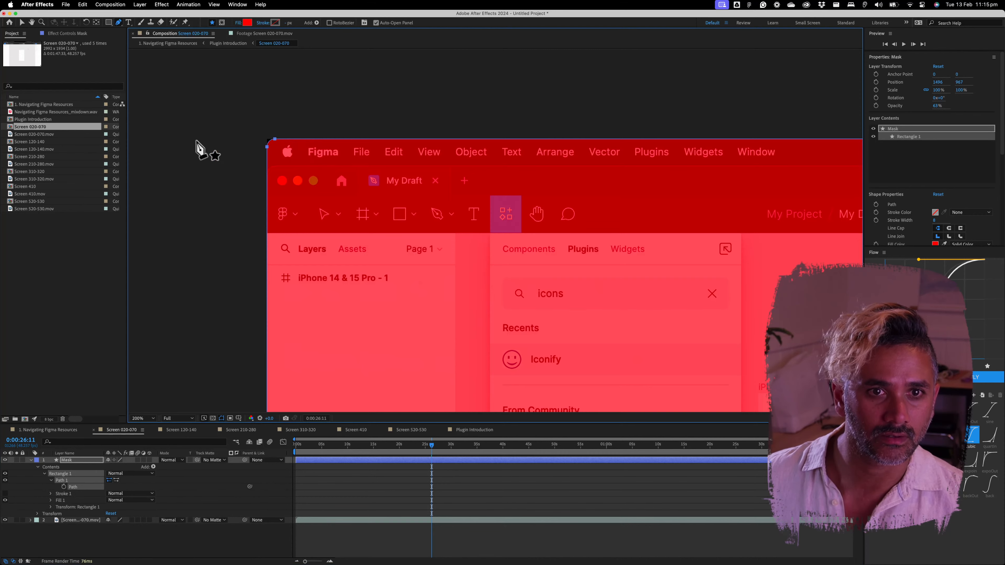
Step: Examine the Mask path's upper-left and upper-right rounded corners against the recording's menu bar at several magnifications
{"action": "scroll", "coordinate": [362, 208], "scroll_direction": "down", "scroll_amount": 1}
{"action": "left_click_drag", "start_coordinate": [612, 194], "coordinate": [491, 149]}
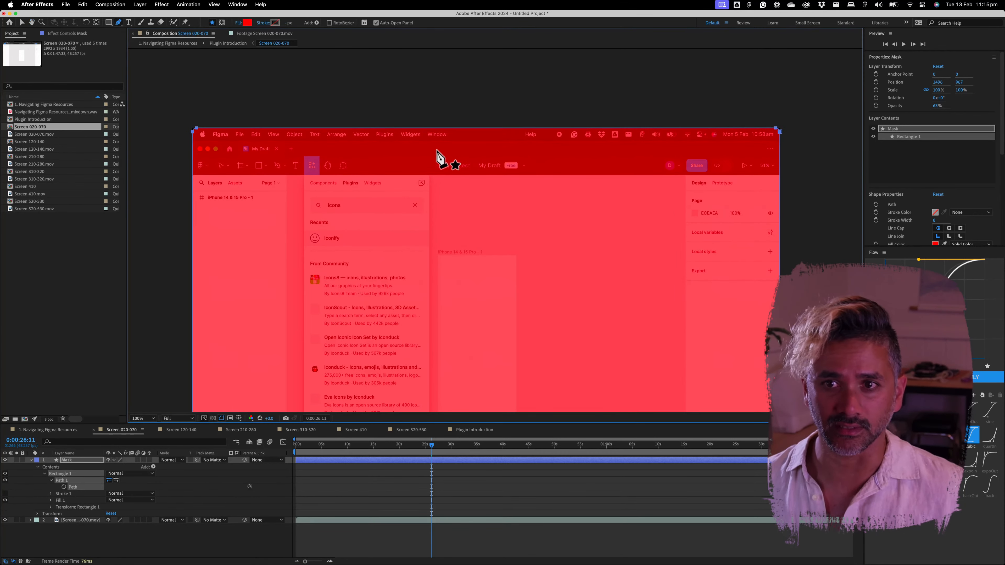
{"action": "scroll", "coordinate": [180, 130], "scroll_direction": "up", "scroll_amount": 3}
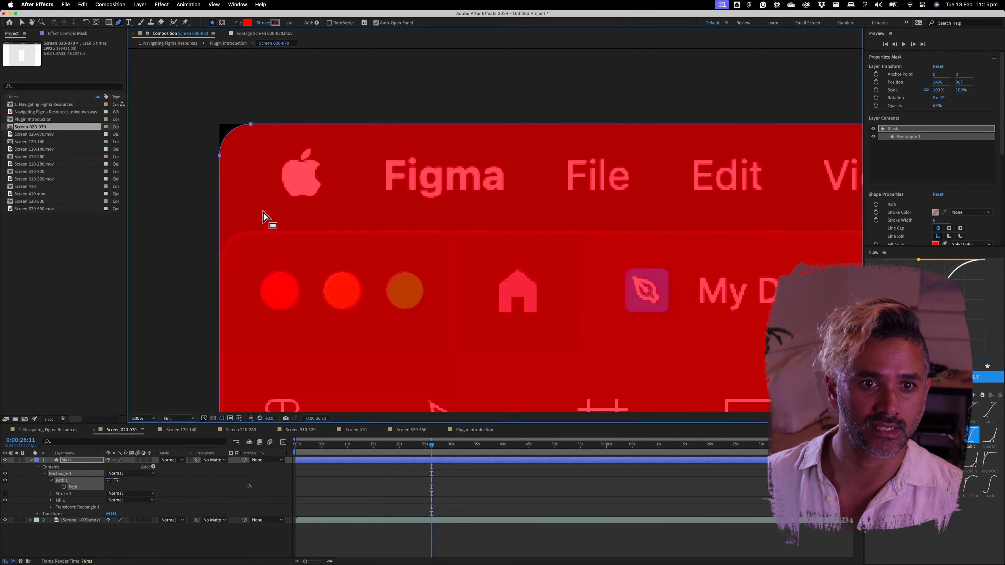
{"action": "scroll", "coordinate": [264, 218], "scroll_direction": "down", "scroll_amount": 4}
{"action": "scroll", "coordinate": [594, 237], "scroll_direction": "down", "scroll_amount": 2}
{"action": "scroll", "coordinate": [563, 252], "scroll_direction": "up", "scroll_amount": 2}
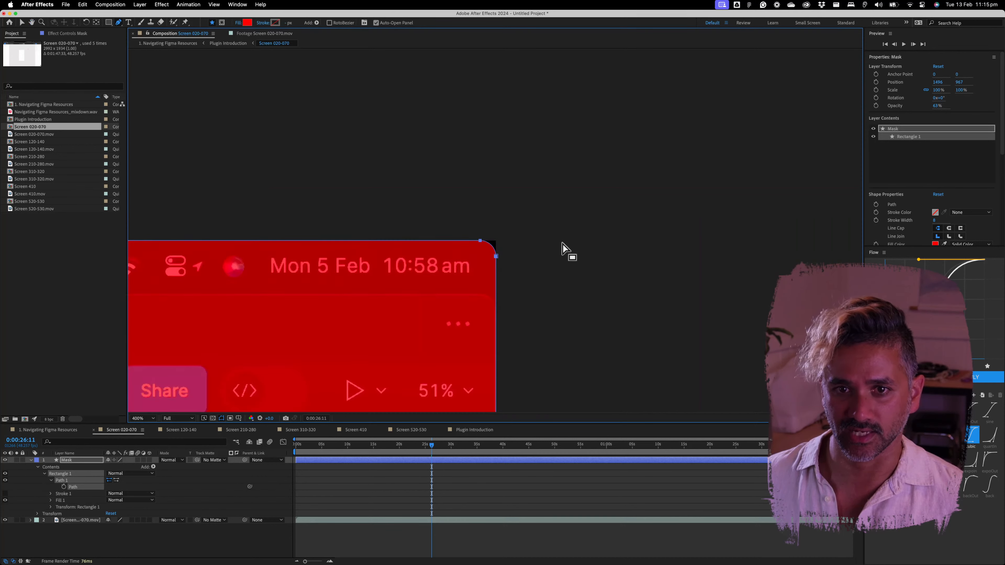
{"action": "scroll", "coordinate": [496, 314], "scroll_direction": "down", "scroll_amount": 1}
{"action": "scroll", "coordinate": [549, 271], "scroll_direction": "down", "scroll_amount": 3}
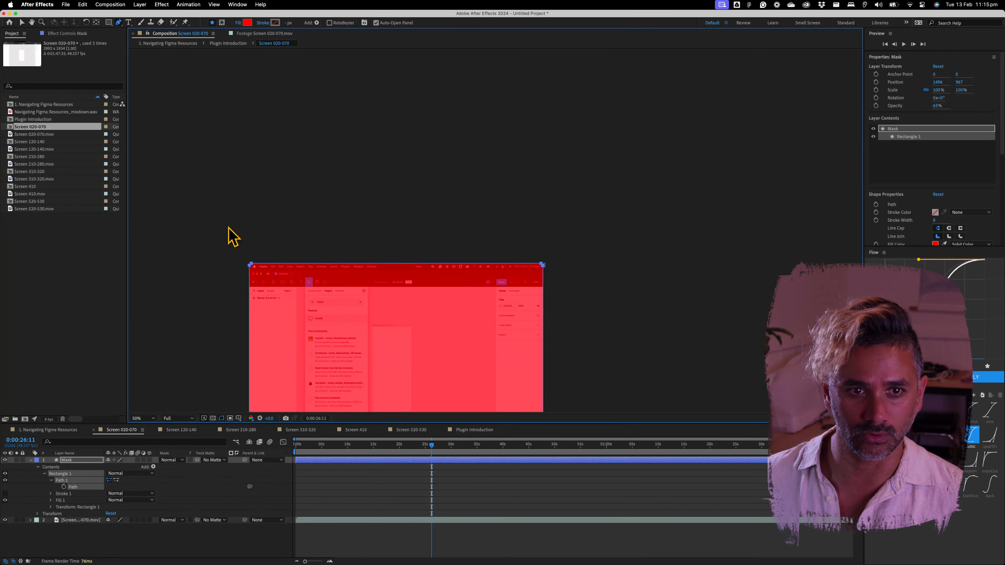
{"action": "left_click_drag", "start_coordinate": [219, 239], "coordinate": [282, 273]}
{"action": "key", "text": "ctrl+z"}
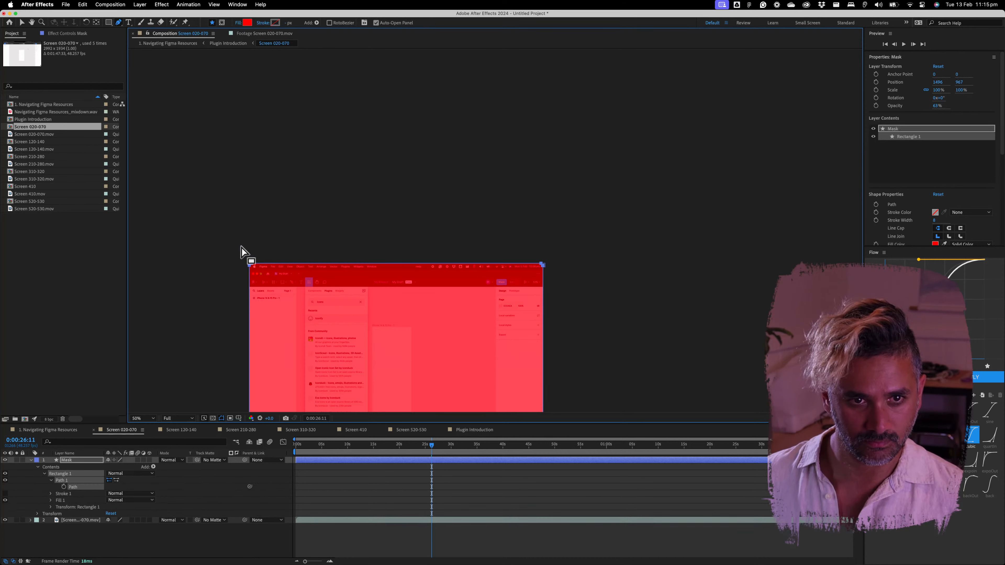
{"action": "left_click", "coordinate": [324, 502]}
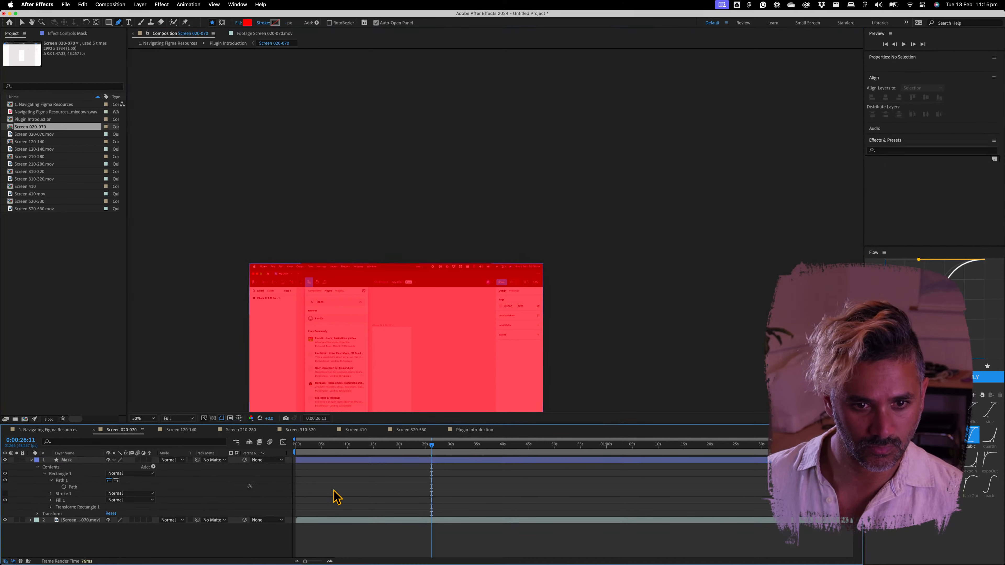
{"action": "left_click", "coordinate": [319, 461]}
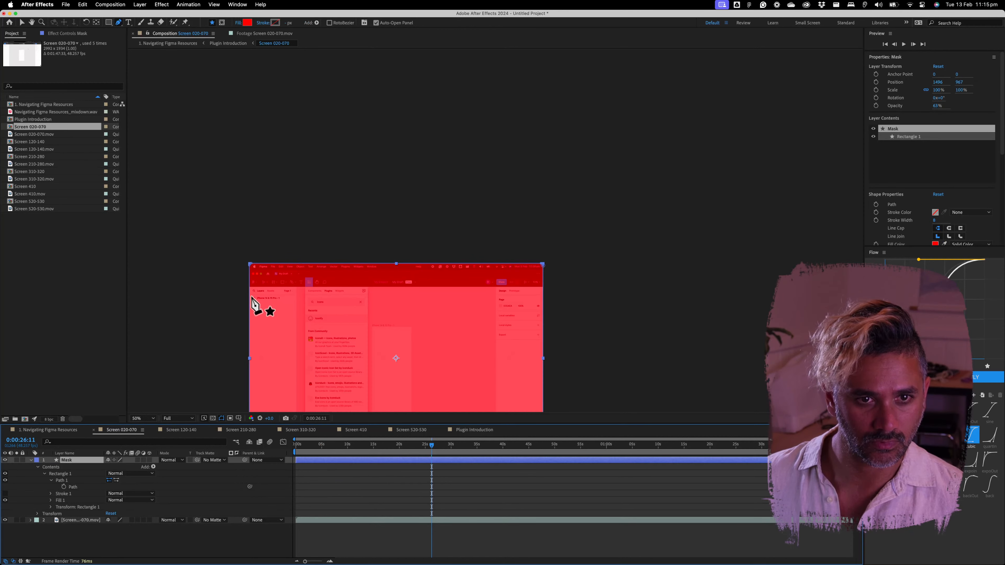
{"action": "scroll", "coordinate": [249, 266], "scroll_direction": "up", "scroll_amount": 2}
{"action": "left_click", "coordinate": [249, 262]}
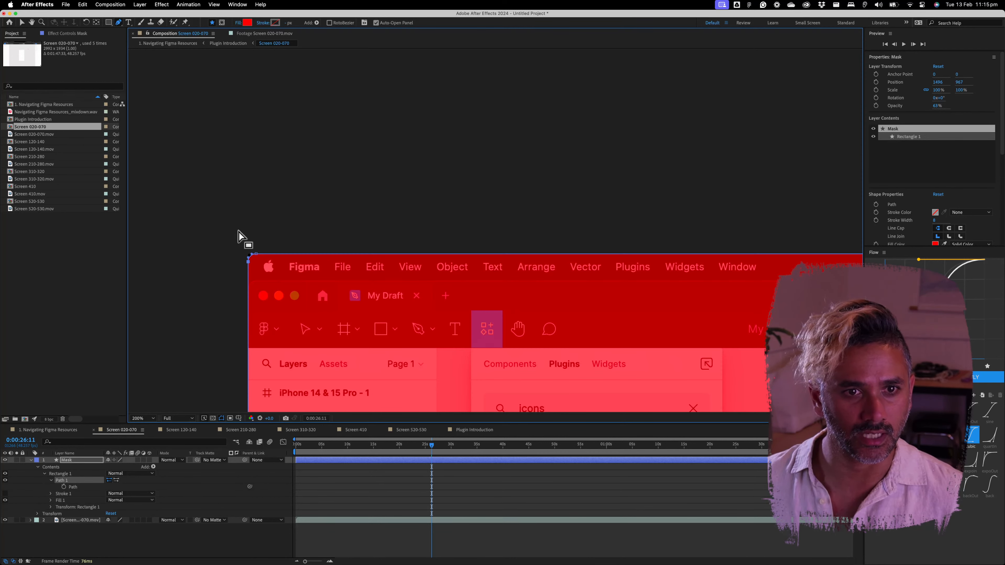
{"action": "key", "text": "comma"}
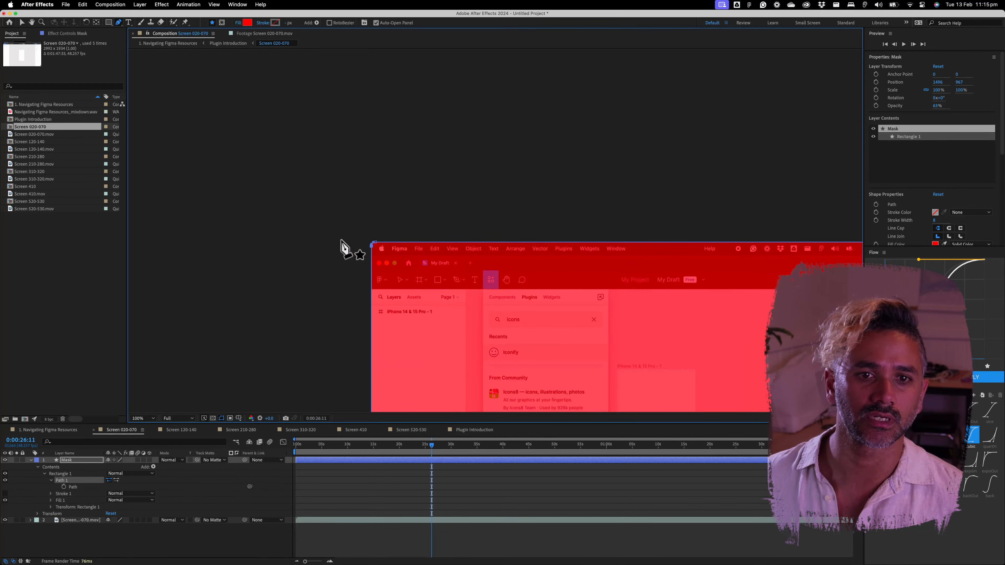
{"action": "key", "text": "comma"}
{"action": "left_click_drag", "start_coordinate": [527, 227], "coordinate": [363, 256]}
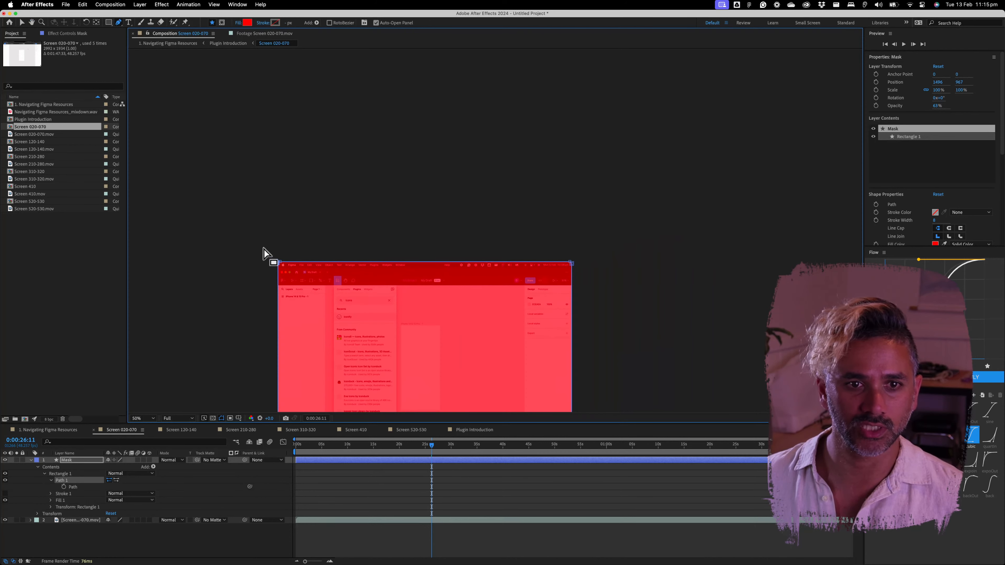
{"action": "left_click_drag", "start_coordinate": [260, 240], "coordinate": [615, 278]}
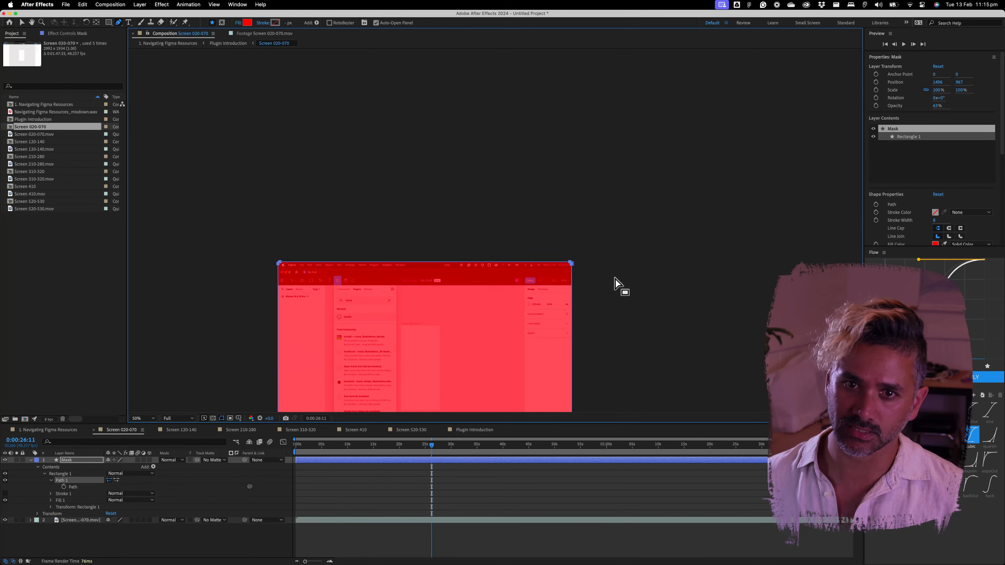
{"action": "scroll", "coordinate": [546, 277], "scroll_direction": "up", "scroll_amount": 4}
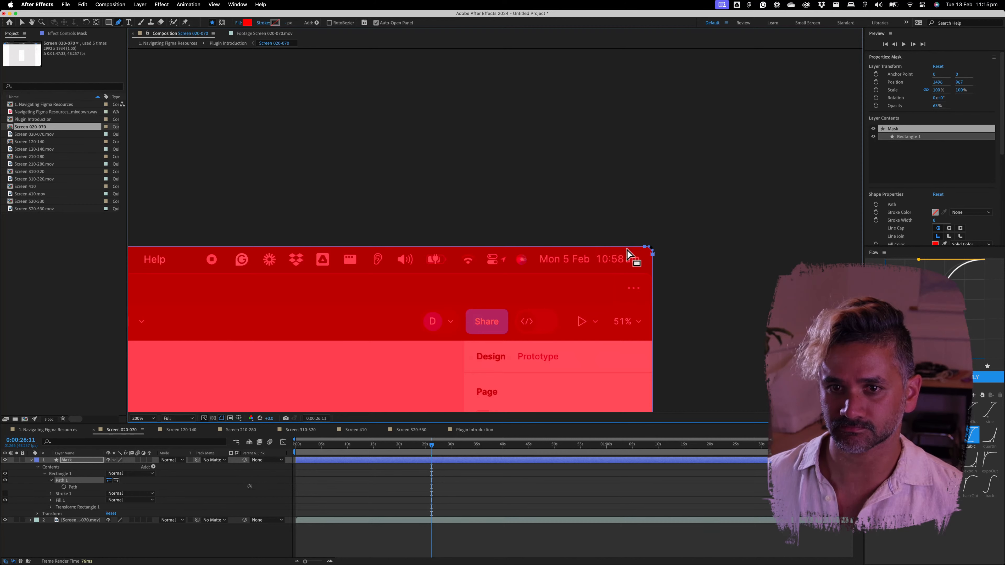
{"action": "left_click", "coordinate": [681, 254], "text": "super"}
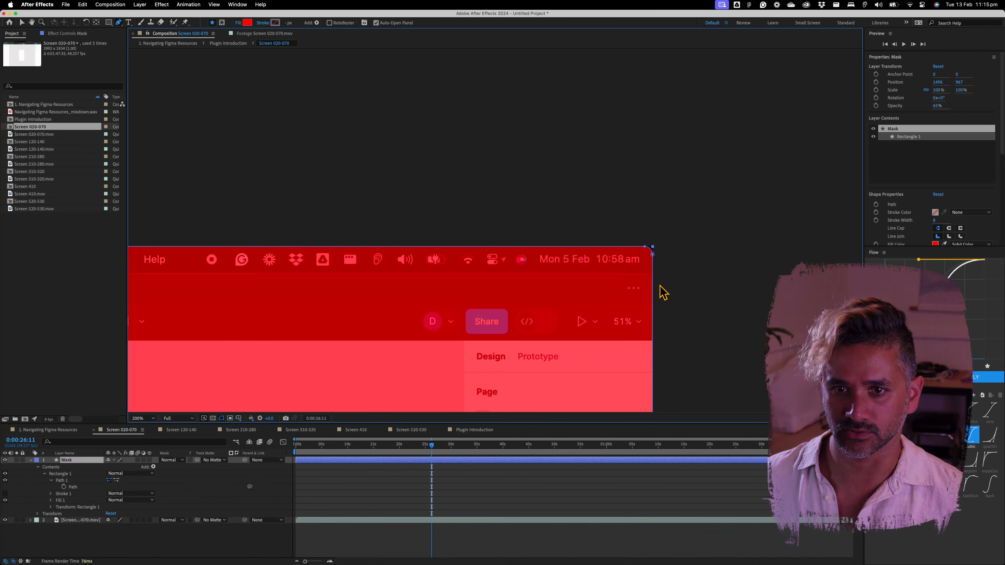
{"action": "scroll", "coordinate": [665, 293], "scroll_direction": "down", "scroll_amount": 4}
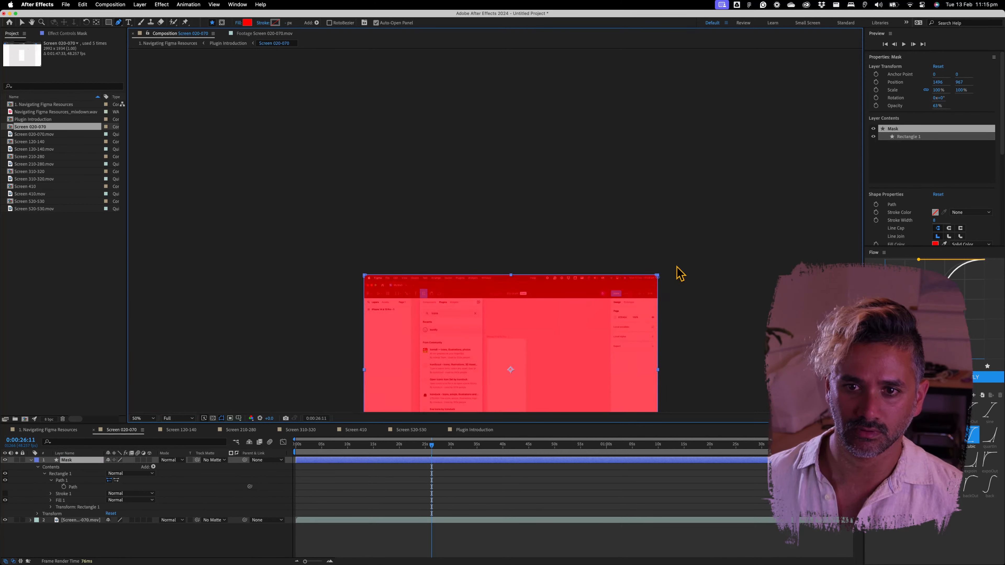
{"action": "key", "text": "super+a"}
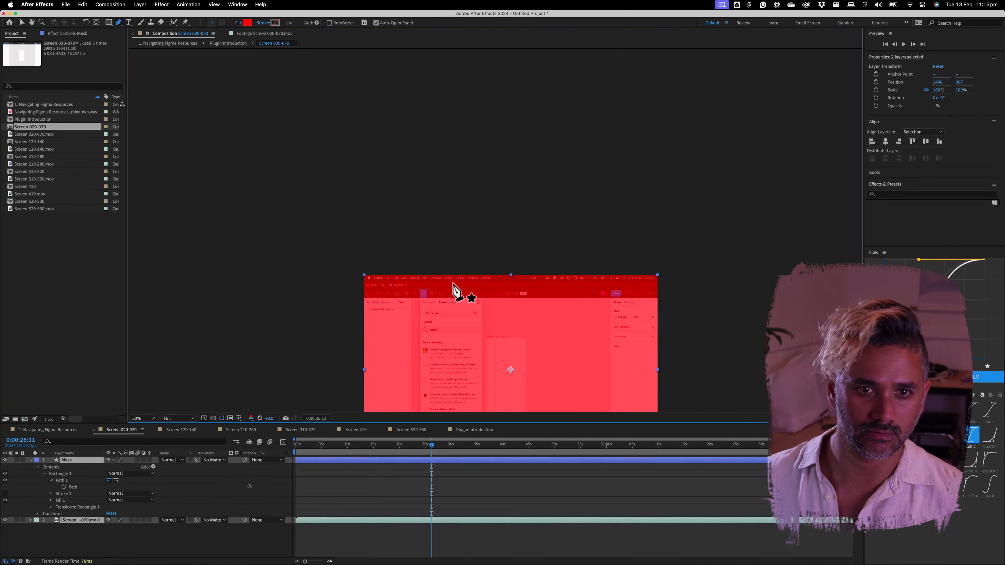
Step: Select the Mask path's upper corner vertices and move them down to just below the recording's menu bar
{"action": "left_click", "coordinate": [64, 481]}
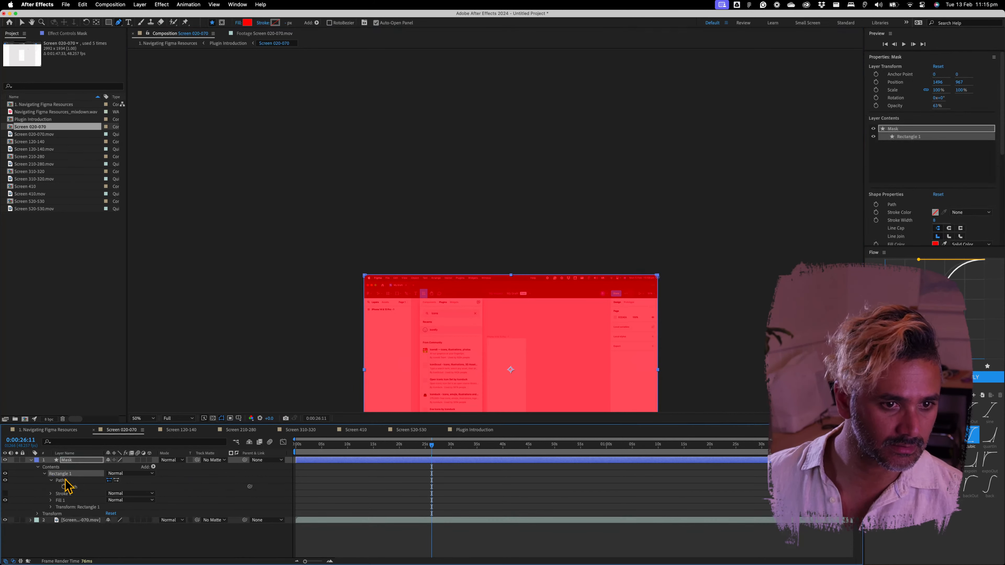
{"action": "left_click", "coordinate": [365, 276]}
{"action": "left_click_drag", "start_coordinate": [351, 267], "coordinate": [745, 285]}
{"action": "scroll", "coordinate": [667, 282], "scroll_direction": "up", "scroll_amount": 3}
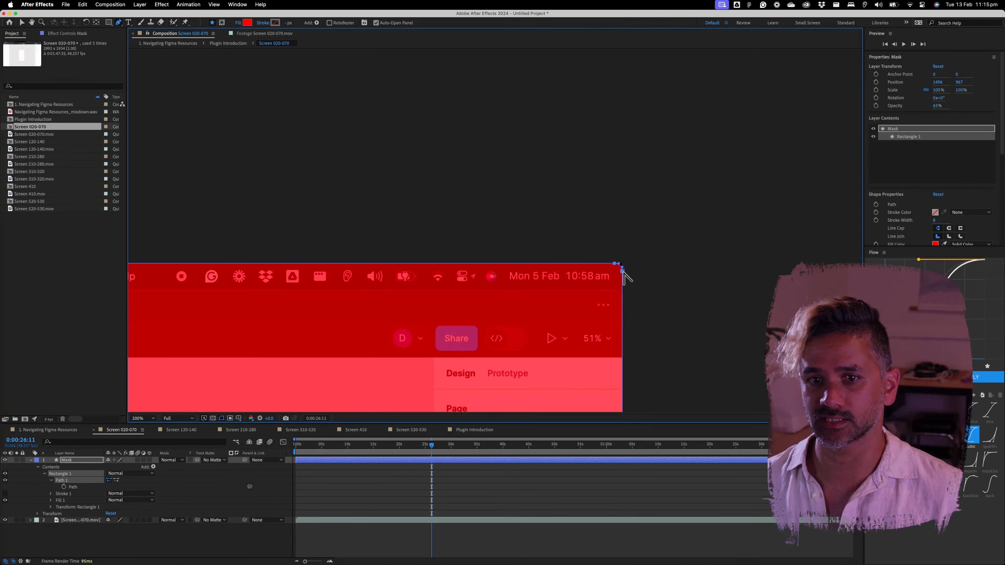
{"action": "scroll", "coordinate": [624, 275], "scroll_direction": "up", "scroll_amount": 2}
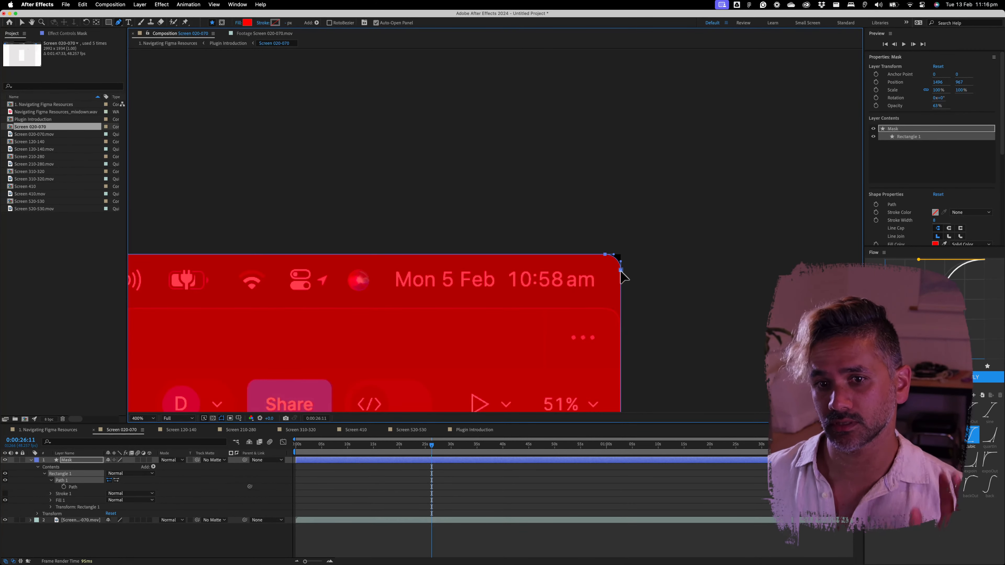
{"action": "left_click_drag", "start_coordinate": [622, 272], "coordinate": [621, 324]}
Step: Examine the Mask path's lower-right rounded corner and the whole shape's coverage of the recording
{"action": "scroll", "coordinate": [562, 382], "scroll_direction": "down", "scroll_amount": 4}
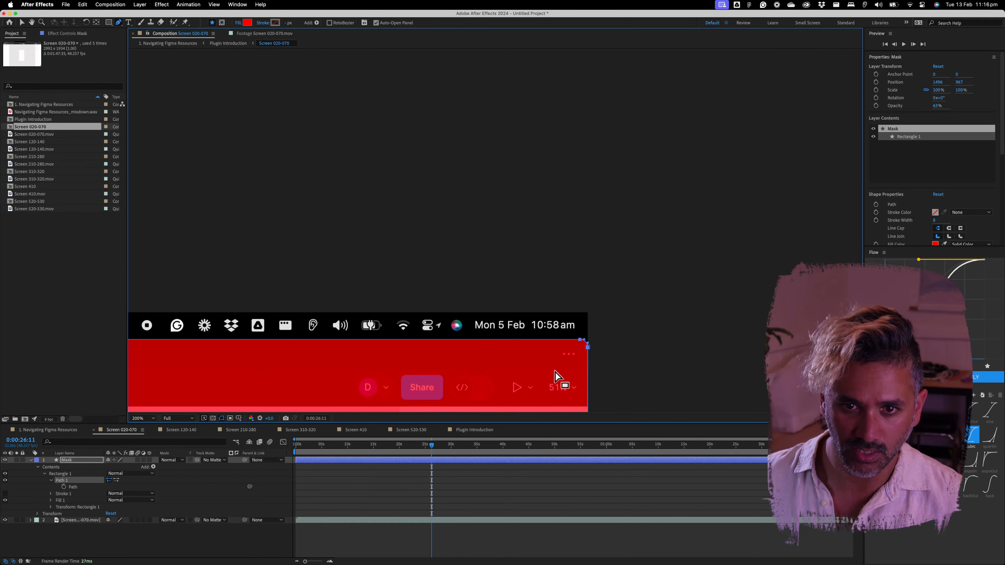
{"action": "left_click_drag", "start_coordinate": [476, 373], "coordinate": [539, 195]}
{"action": "left_click_drag", "start_coordinate": [503, 377], "coordinate": [580, 95]}
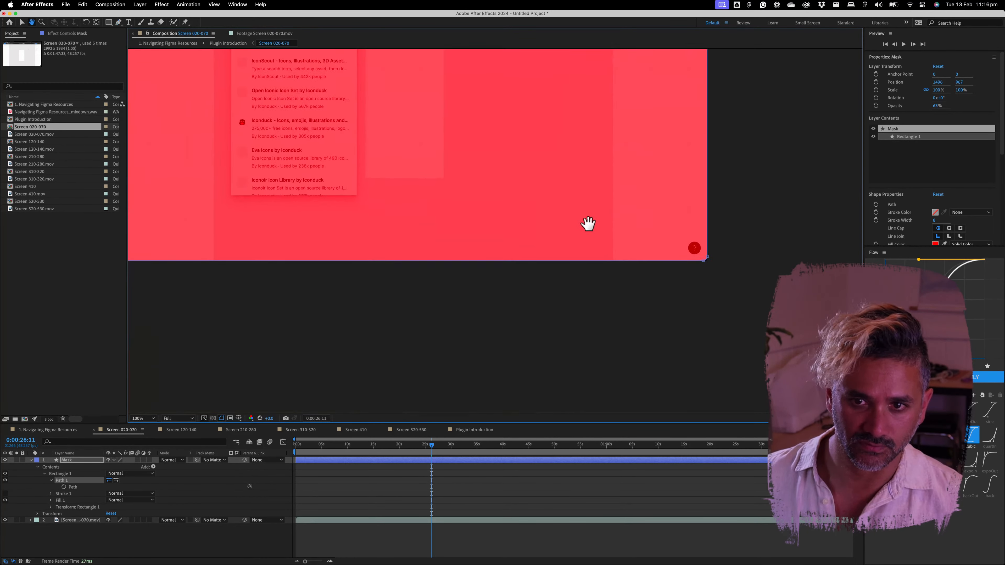
{"action": "left_click_drag", "start_coordinate": [588, 224], "coordinate": [580, 216]}
{"action": "scroll", "coordinate": [729, 258], "scroll_direction": "down", "scroll_amount": 2}
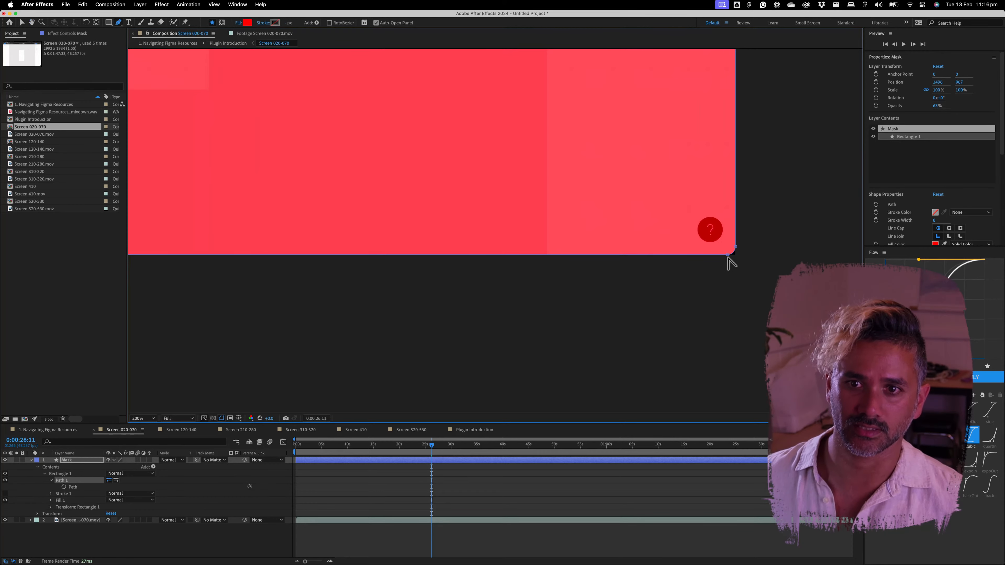
{"action": "left_click_drag", "start_coordinate": [652, 124], "coordinate": [584, 184]}
{"action": "scroll", "coordinate": [549, 214], "scroll_direction": "up", "scroll_amount": 2}
{"action": "scroll", "coordinate": [545, 218], "scroll_direction": "down", "scroll_amount": 2}
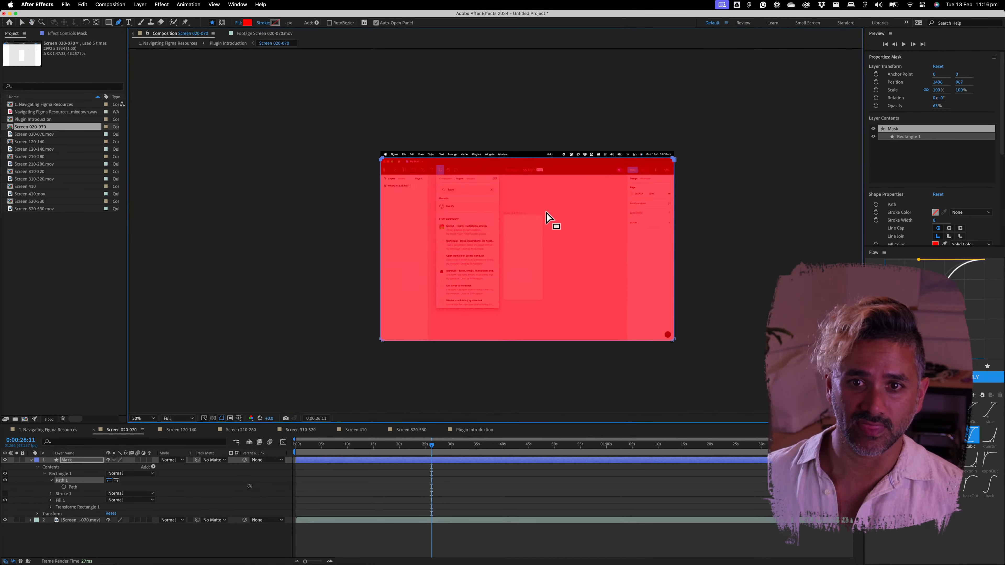
Step: Collapse the Mask layer's contents and raise its opacity to 99%
{"action": "left_click", "coordinate": [206, 485]}
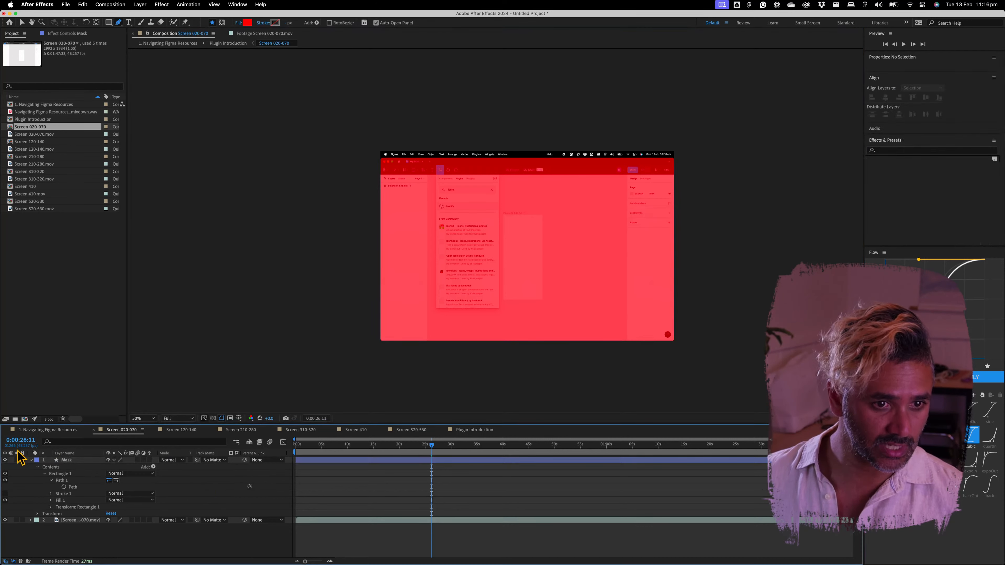
{"action": "left_click", "coordinate": [66, 461]}
{"action": "left_click", "coordinate": [31, 461]}
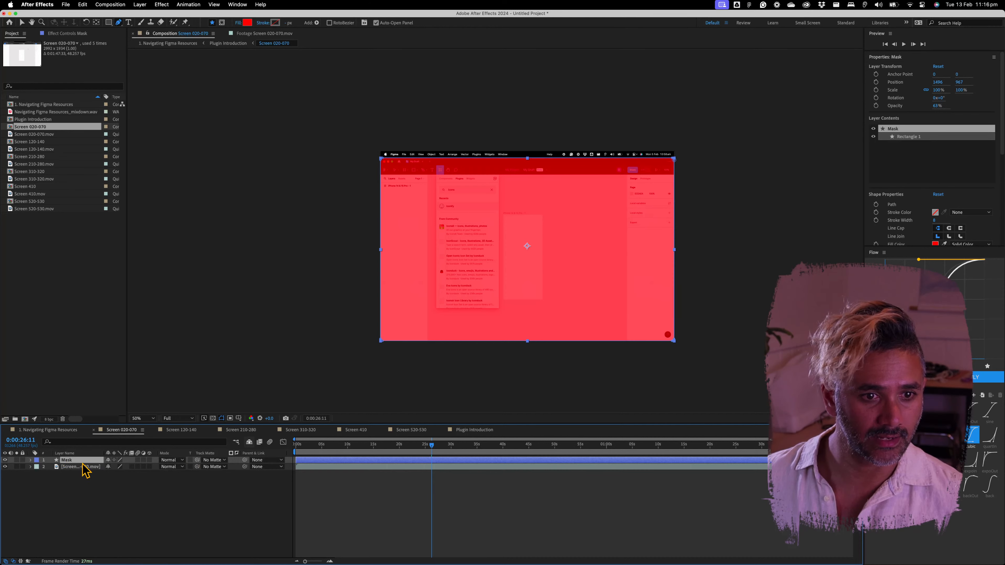
{"action": "key", "text": "t"}
{"action": "left_click_drag", "start_coordinate": [109, 468], "coordinate": [264, 472]}
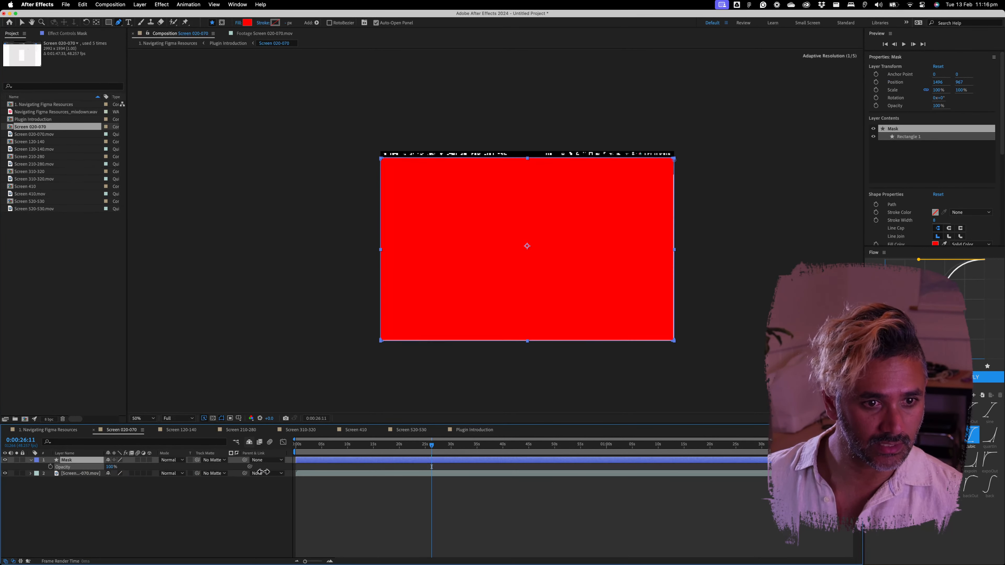
{"action": "left_click_drag", "start_coordinate": [473, 476], "coordinate": [478, 482]}
{"action": "key", "text": "t"}
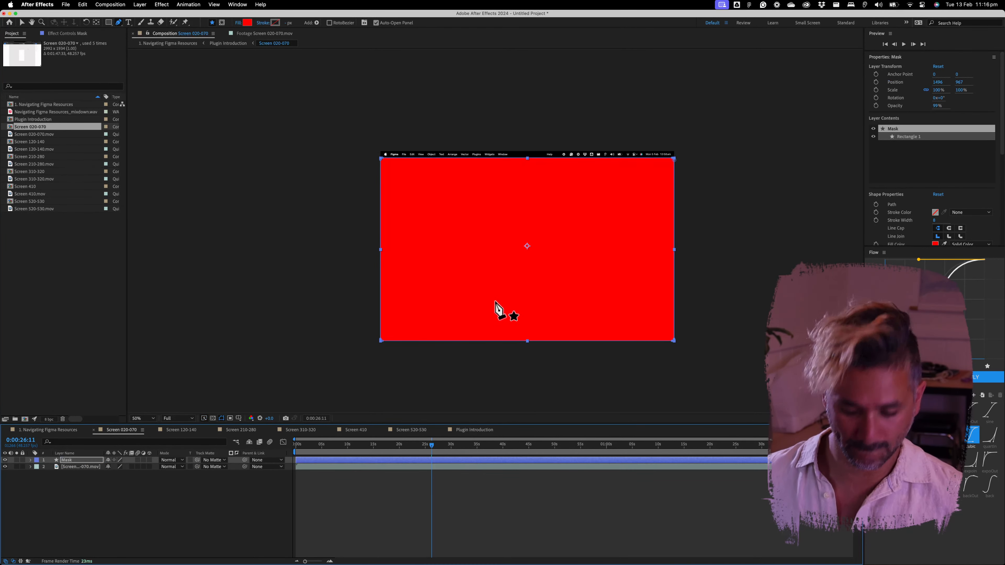
Step: Activate the Selection tool and set the Mask layer's blending mode to Stencil Alpha, trying Alpha Add first
{"action": "key", "text": "v"}
{"action": "key", "text": "="}
{"action": "key", "text": "="}
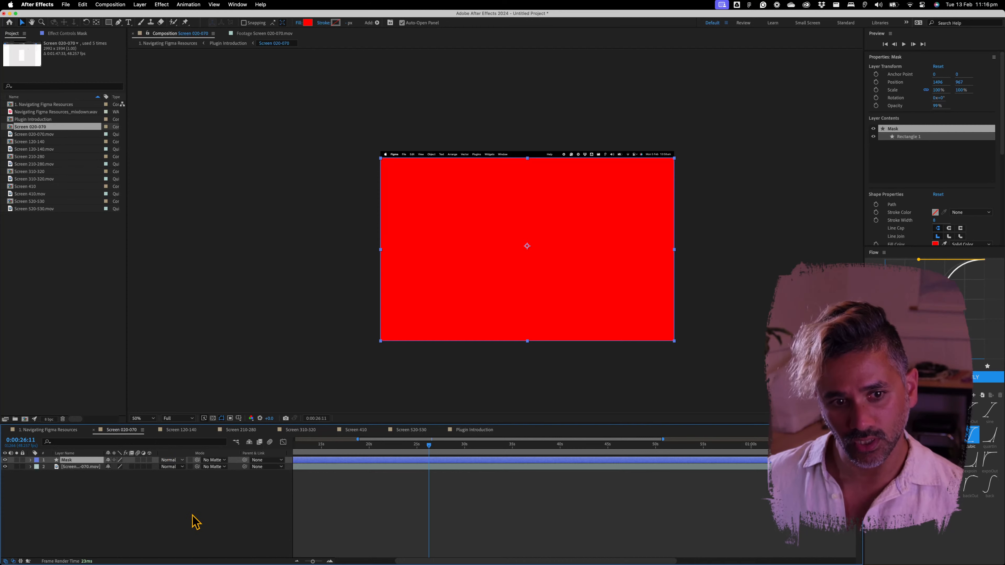
{"action": "left_click", "coordinate": [171, 460]}
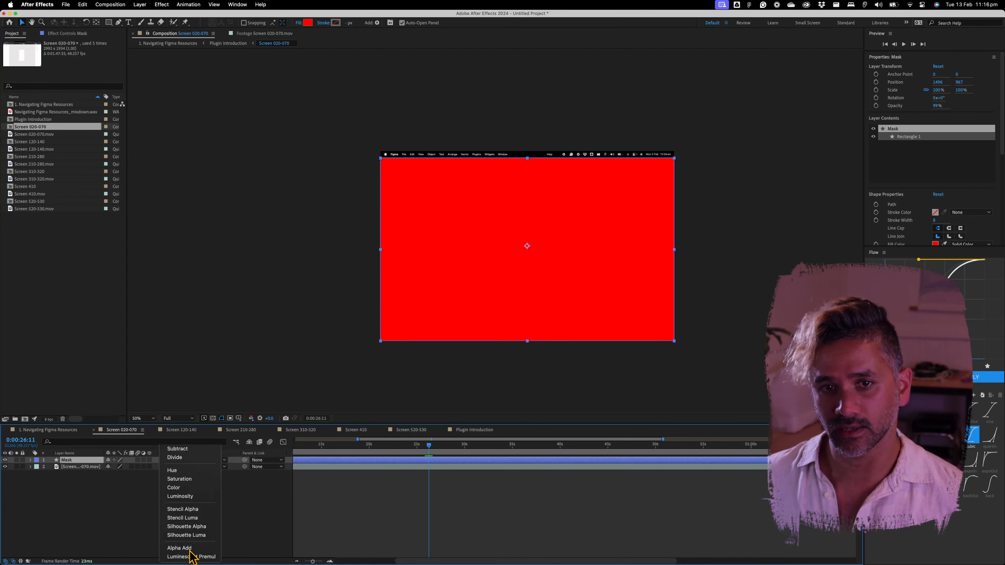
{"action": "left_click", "coordinate": [194, 553]}
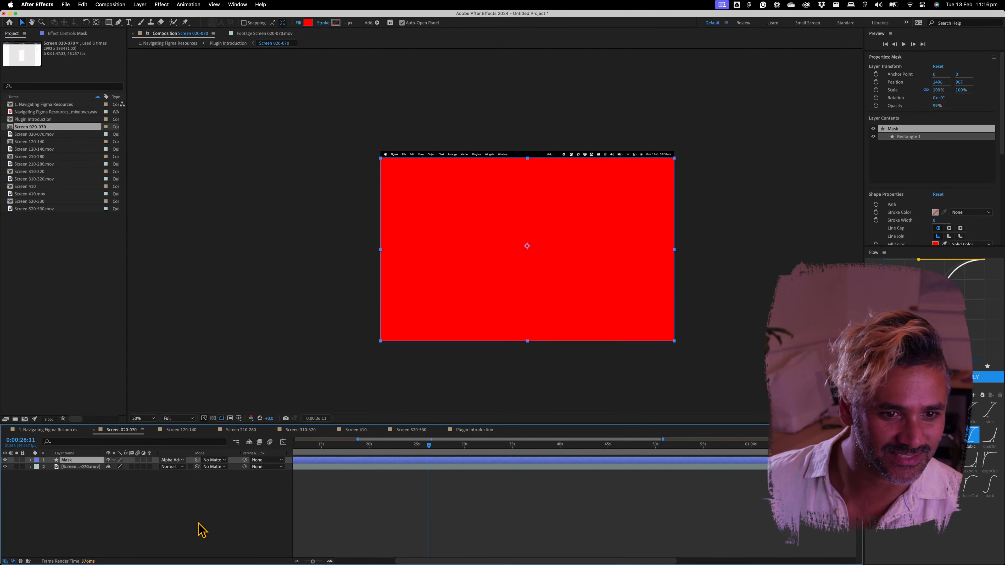
{"action": "left_click", "coordinate": [171, 459]}
{"action": "left_click", "coordinate": [202, 510]}
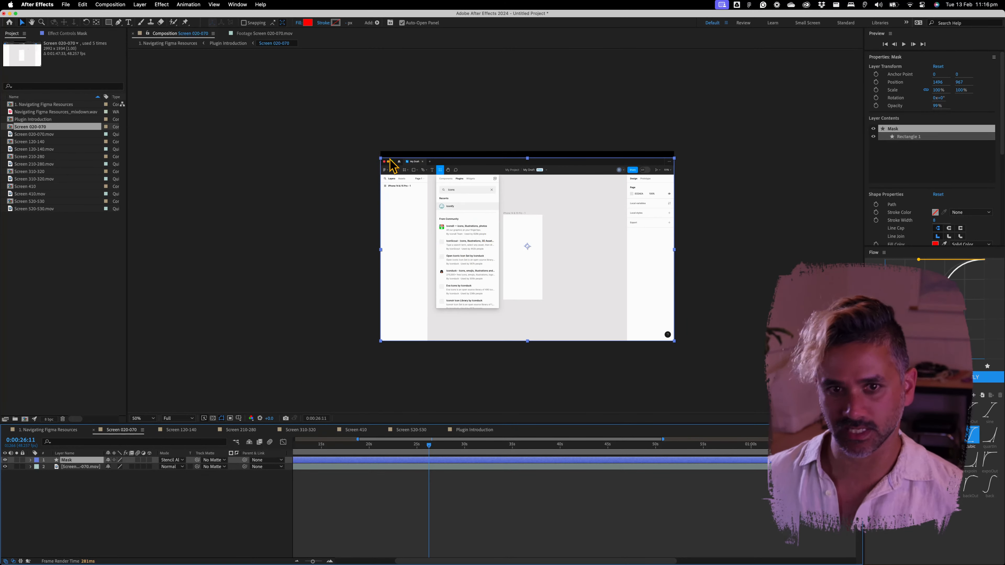
Step: Turn on the transparency grid to inspect the cut-away menu bar area and the rounded upper corners
{"action": "scroll", "coordinate": [396, 169], "scroll_direction": "up", "scroll_amount": 4}
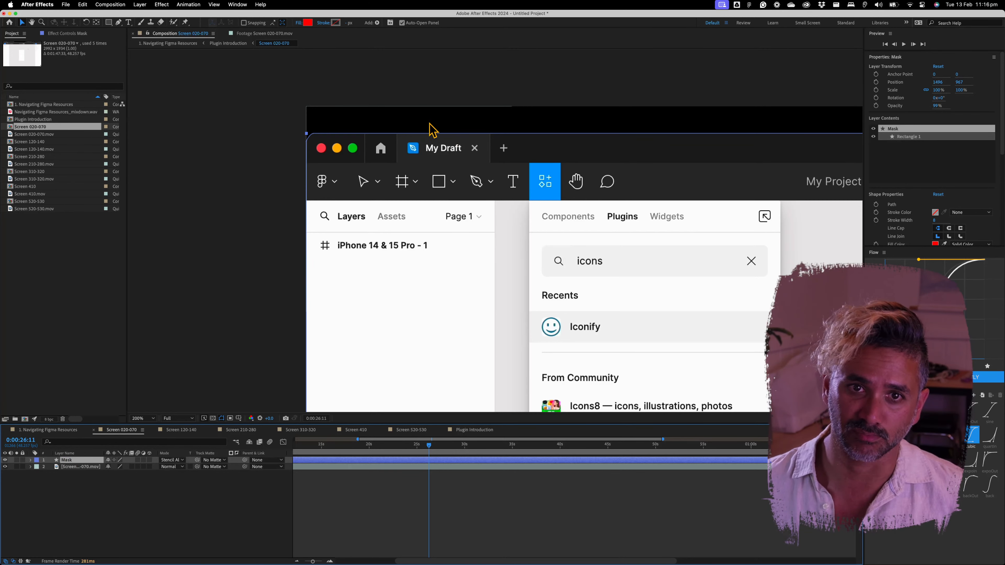
{"action": "left_click", "coordinate": [213, 419]}
{"action": "left_click", "coordinate": [214, 418]}
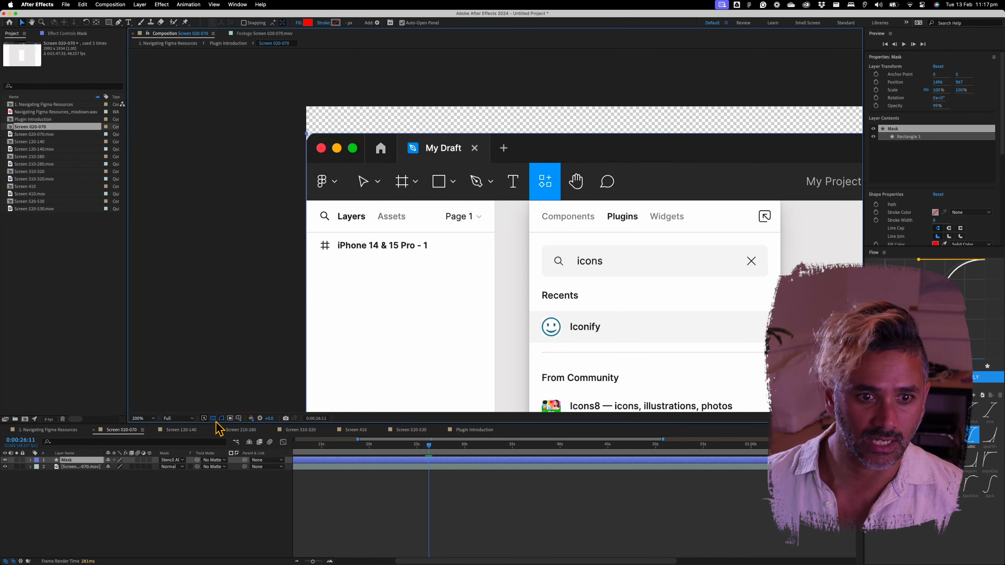
{"action": "scroll", "coordinate": [479, 196], "scroll_direction": "down", "scroll_amount": 4}
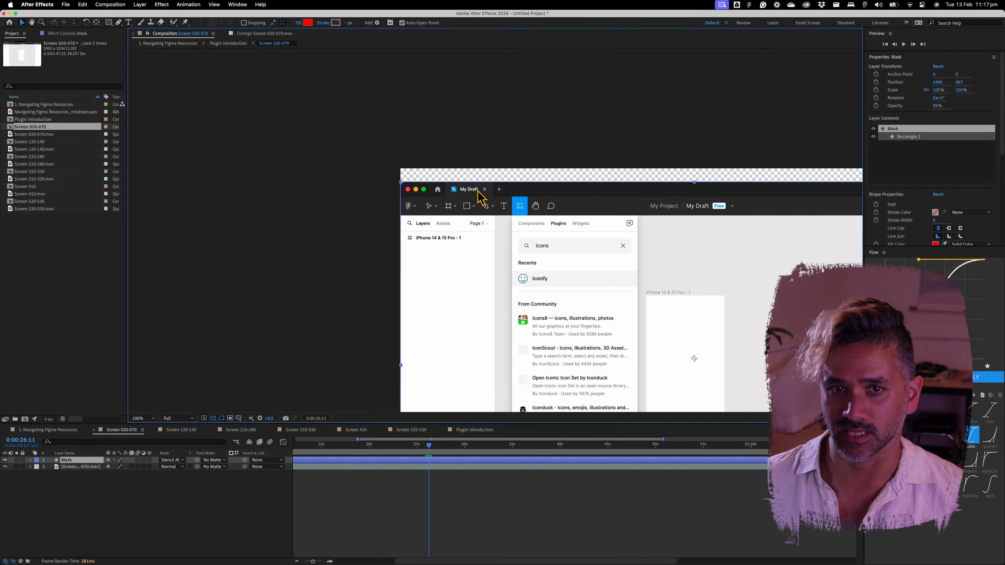
Step: Copy the Mask layer into the Screen 120-140 composition and extend it to the end of the recording
{"action": "left_click", "coordinate": [84, 507]}
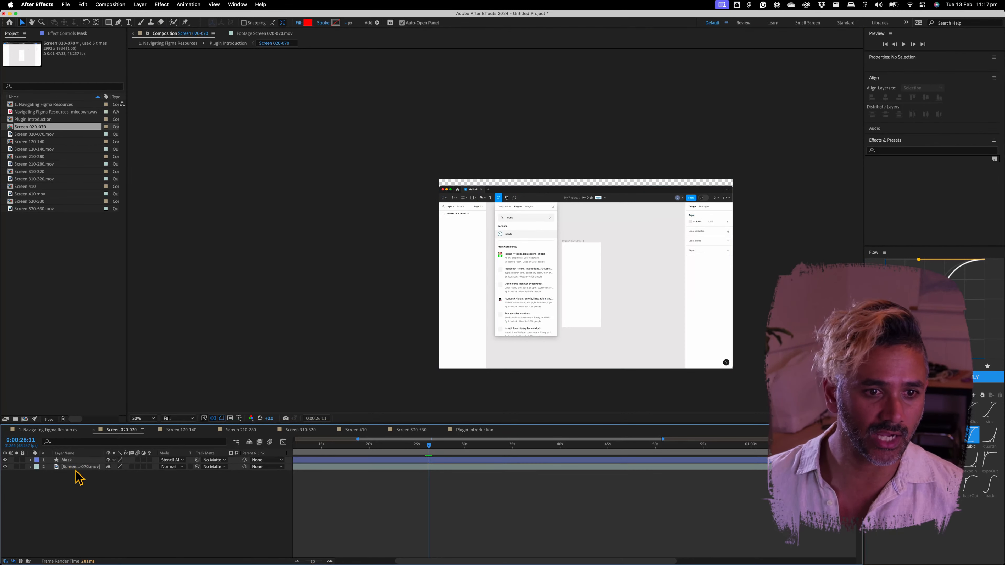
{"action": "left_click", "coordinate": [70, 461]}
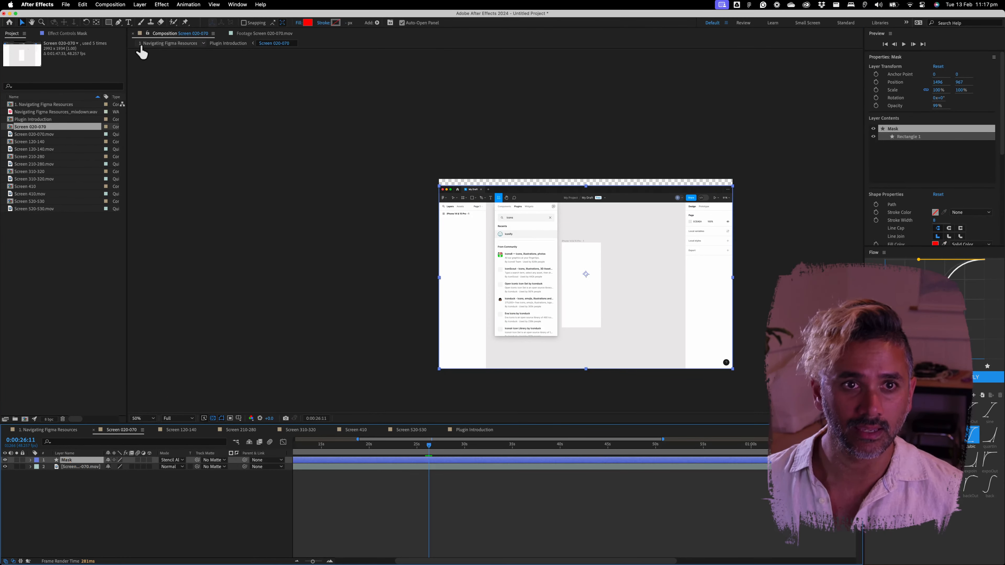
{"action": "double_click", "coordinate": [29, 142]}
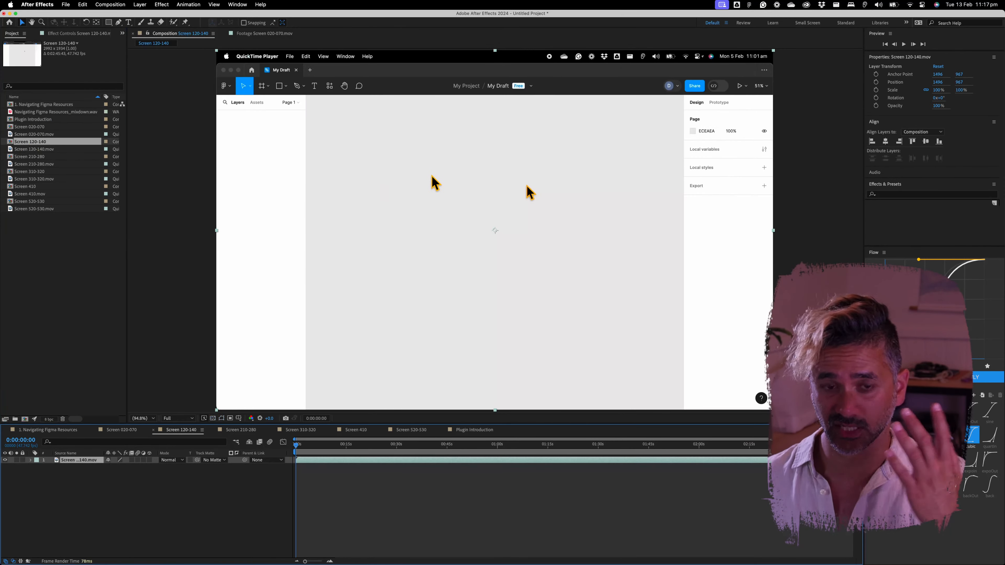
{"action": "key", "text": "super+v"}
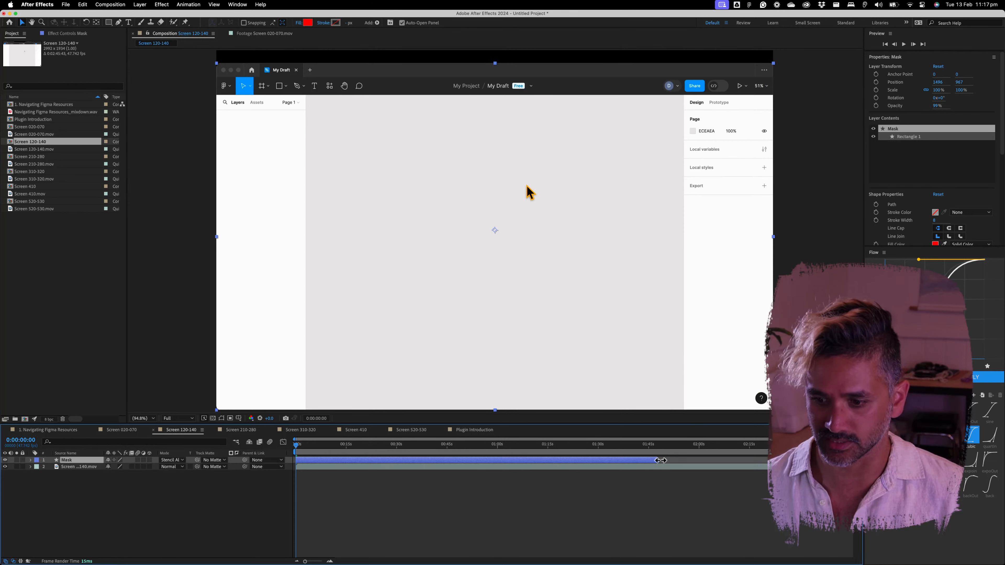
{"action": "left_click_drag", "start_coordinate": [660, 460], "coordinate": [768, 460]}
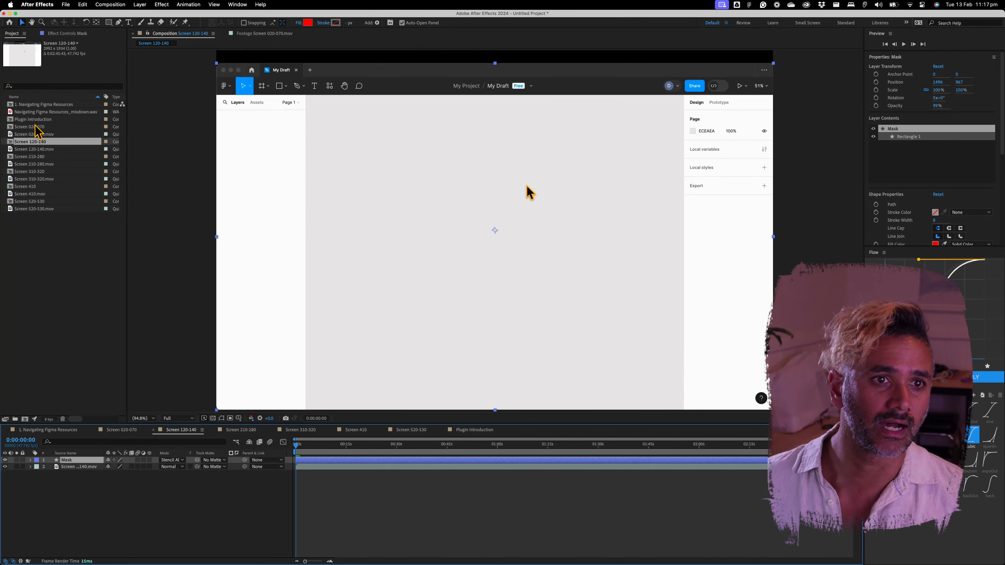
Step: Return to the 1. Navigating Figma Resources composition and scrub through the masked footage, ending at the start of the timeline
{"action": "double_click", "coordinate": [34, 120]}
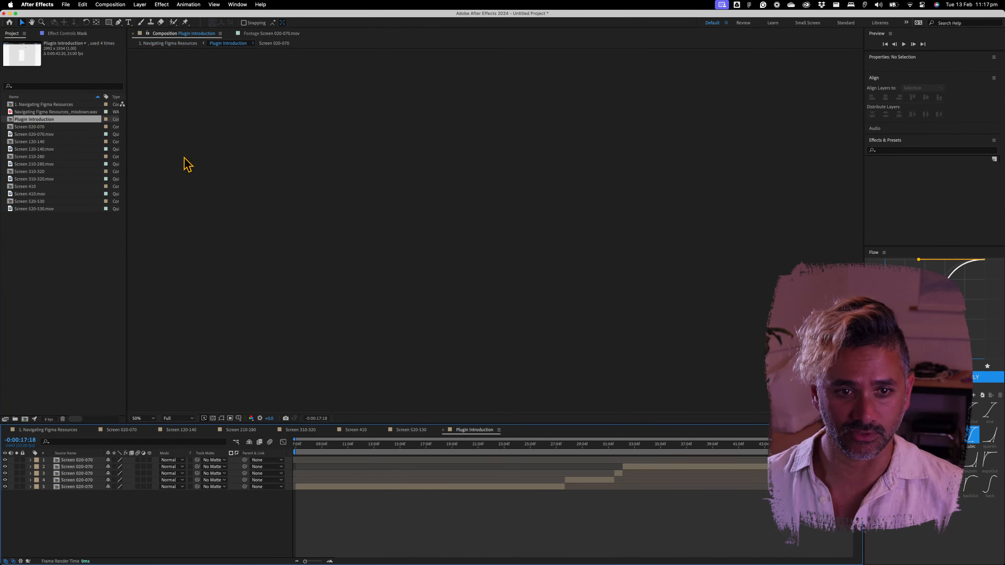
{"action": "left_click", "coordinate": [147, 44]}
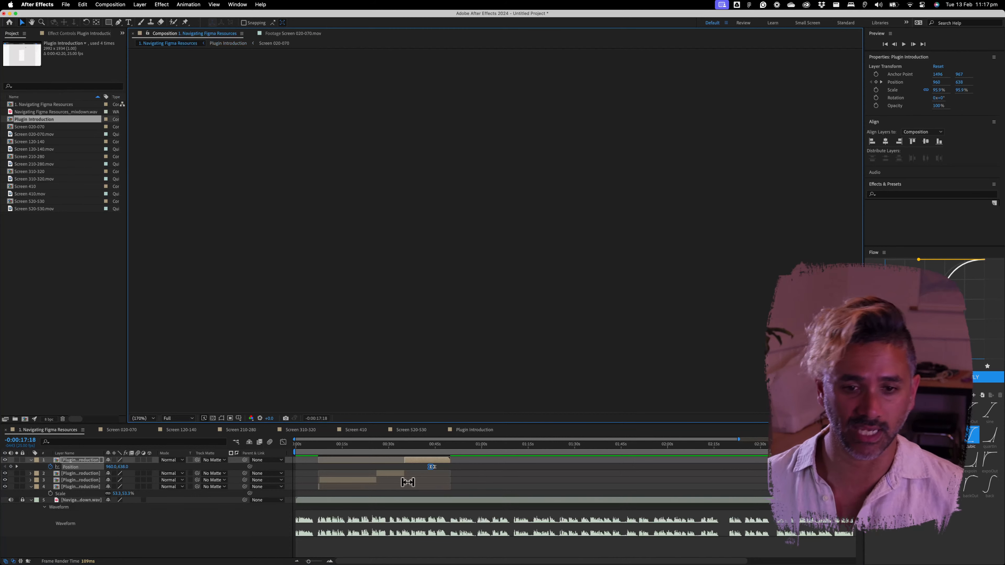
{"action": "left_click_drag", "start_coordinate": [331, 449], "coordinate": [360, 447]}
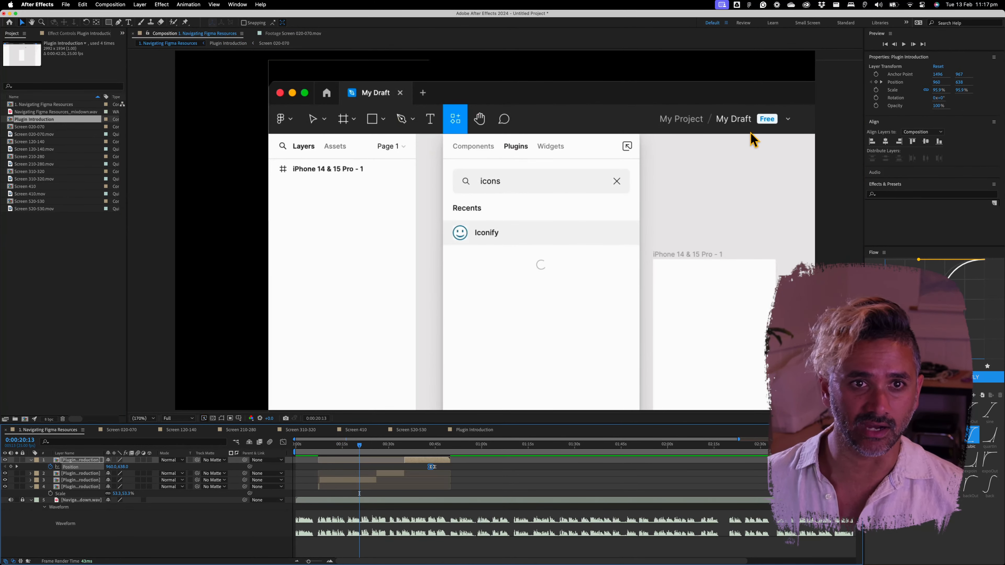
{"action": "mouse_move", "coordinate": [361, 453]}
{"action": "left_mouse_down"}
{"action": "mouse_move", "coordinate": [403, 451]}
{"action": "mouse_move", "coordinate": [369, 449]}
{"action": "left_mouse_up"}
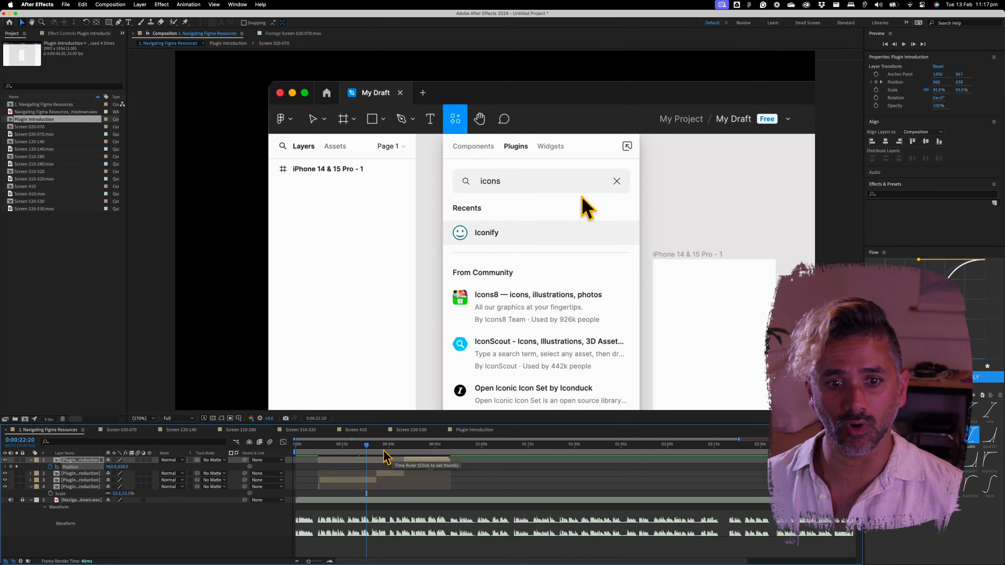
{"action": "left_click", "coordinate": [396, 448]}
{"action": "left_click_drag", "start_coordinate": [399, 455], "coordinate": [297, 455]}
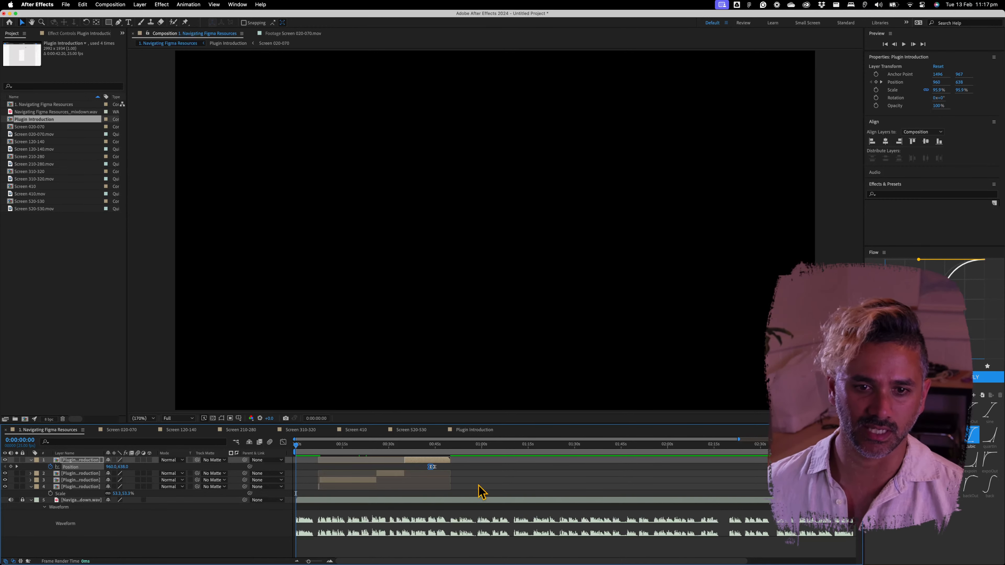
Step: Select the topmost Plugin Introduction layer and collapse its revealed Position property
{"action": "left_click", "coordinate": [445, 465]}
{"action": "left_click", "coordinate": [444, 461]}
{"action": "key", "text": "u"}
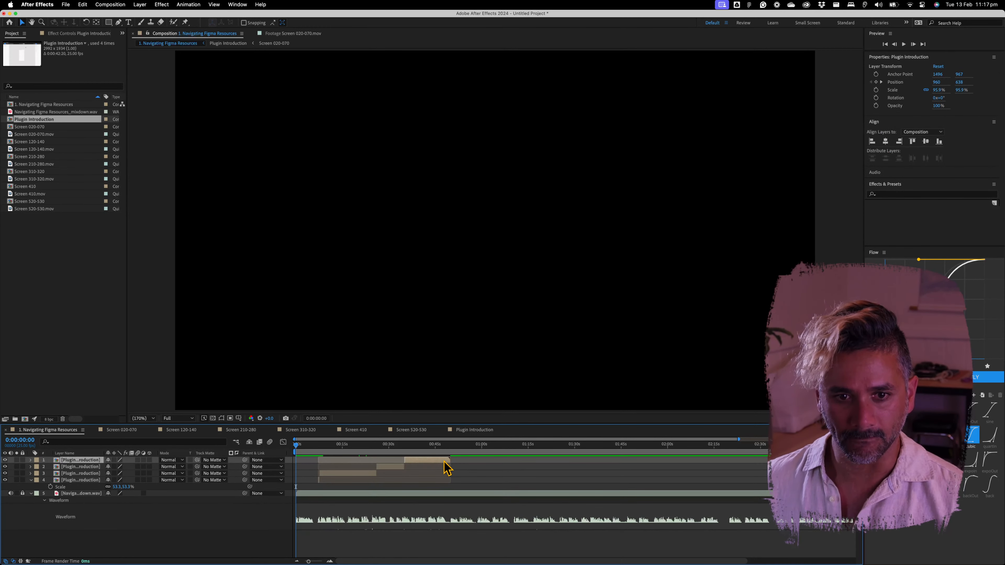